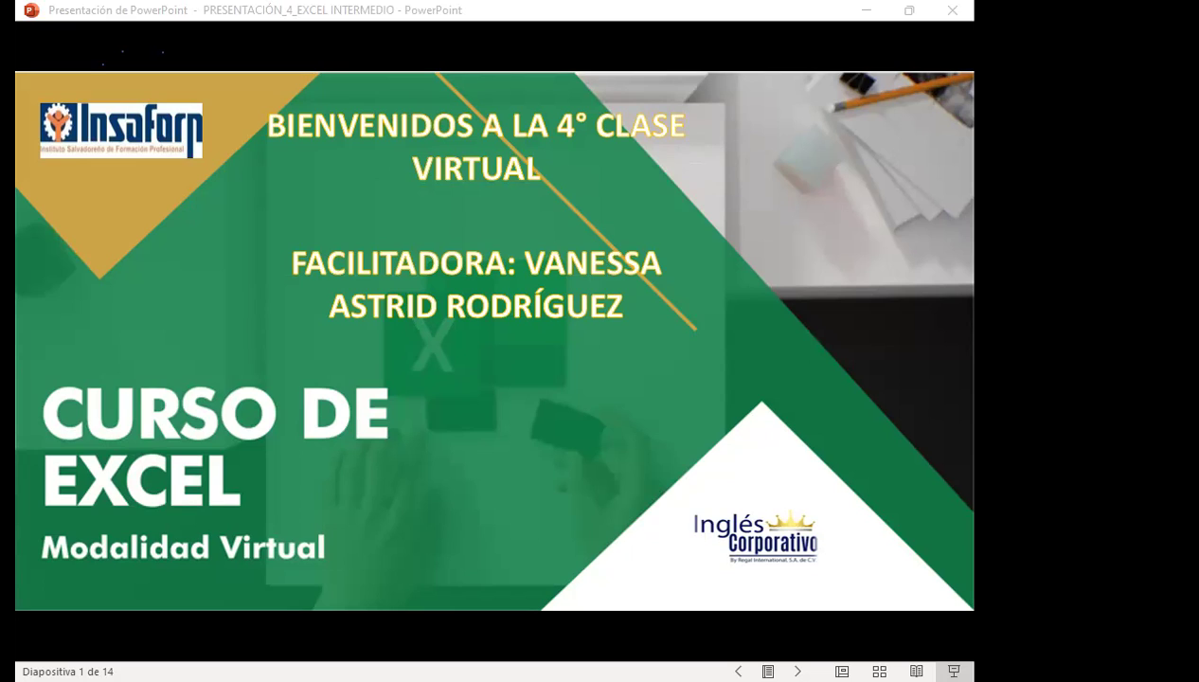
Leave the slideshow and switch to the Excel Intermedio course page in Firefox
left_click(396, 611)
left_click(428, 613)
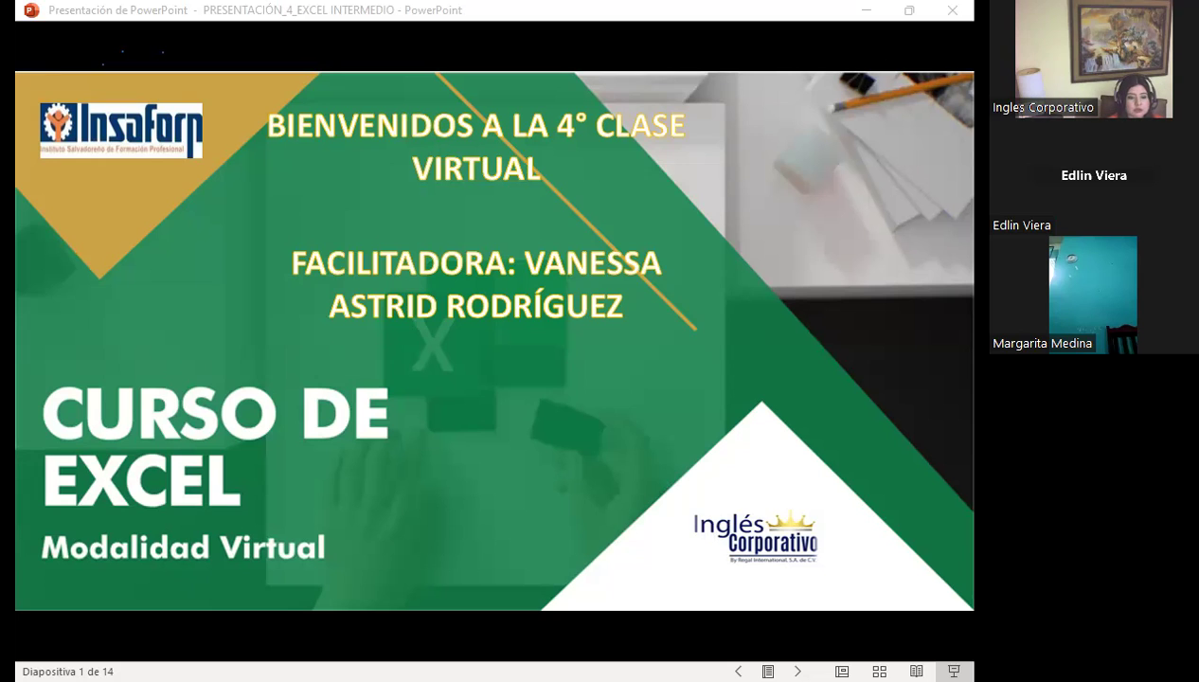
key("alt+Tab")
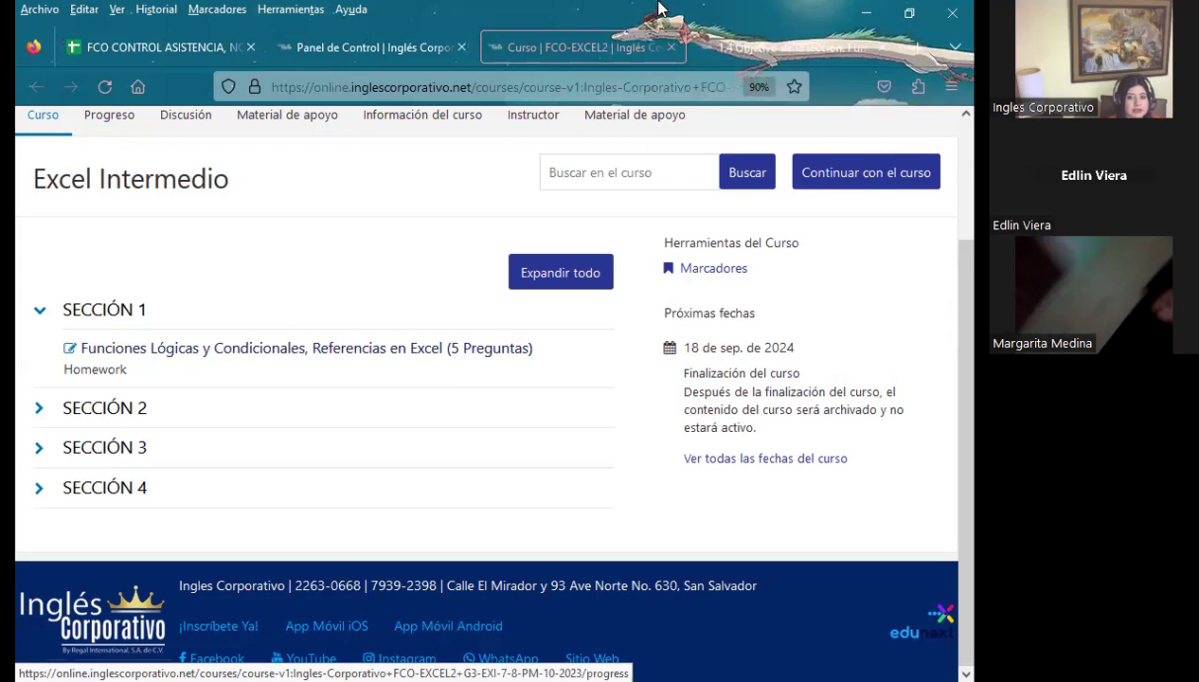
left_click(790, 46)
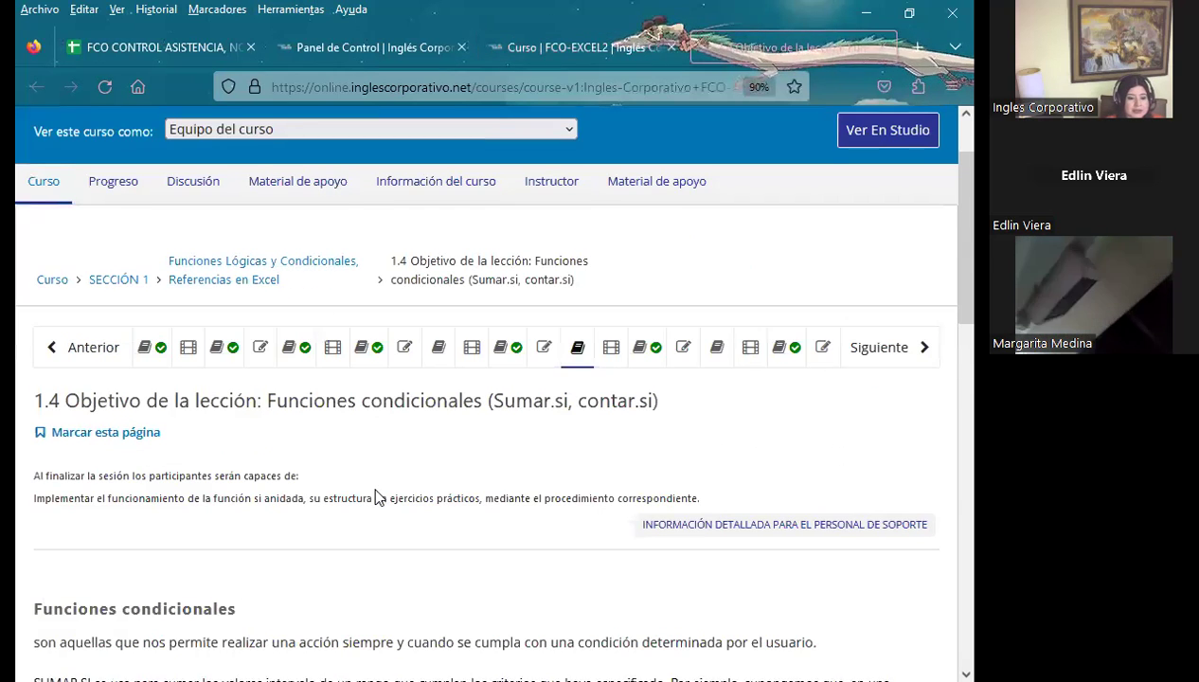
scroll(374, 496, "down", 2)
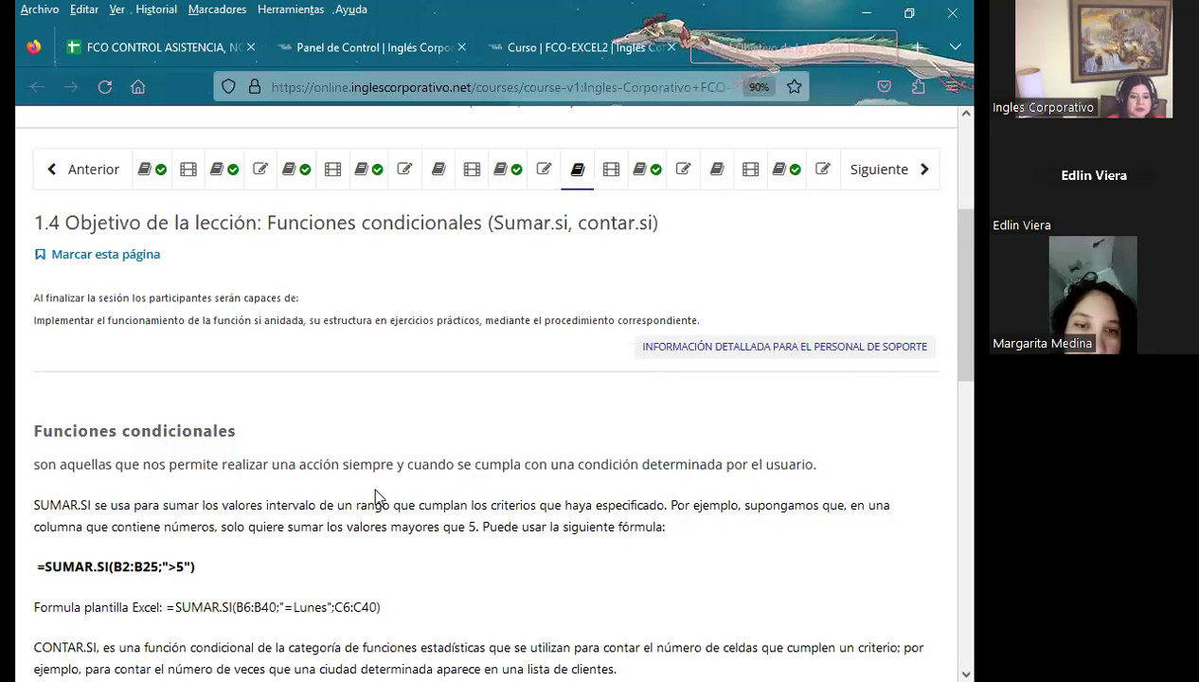
scroll(374, 495, "down", 4)
scroll(374, 495, "down", 3)
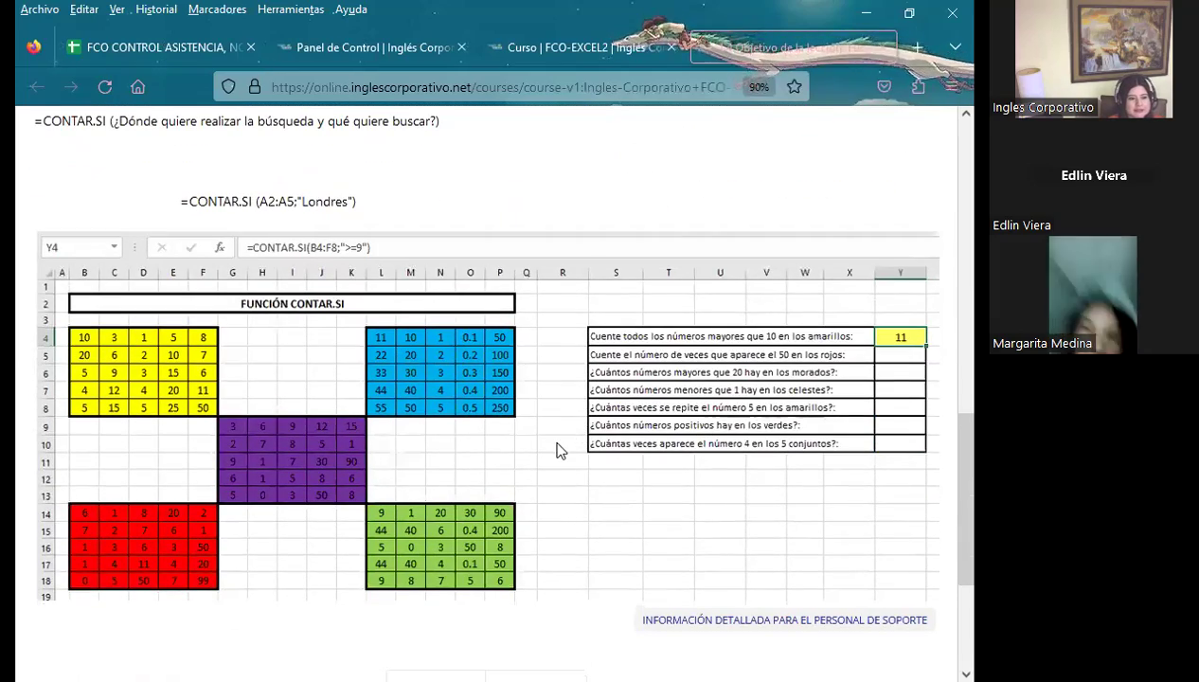
scroll(558, 451, "down", 2)
scroll(558, 451, "down", 2)
scroll(559, 450, "up", 2)
scroll(559, 450, "up", 7)
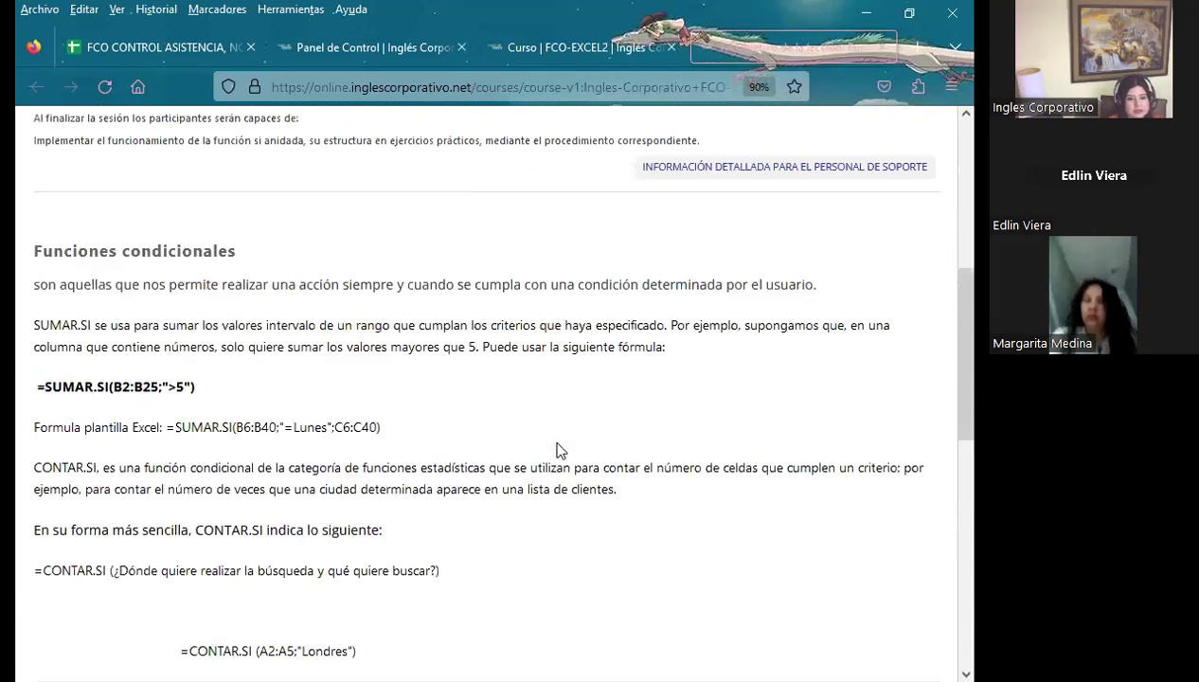
scroll(559, 451, "up", 3)
scroll(557, 446, "up", 2)
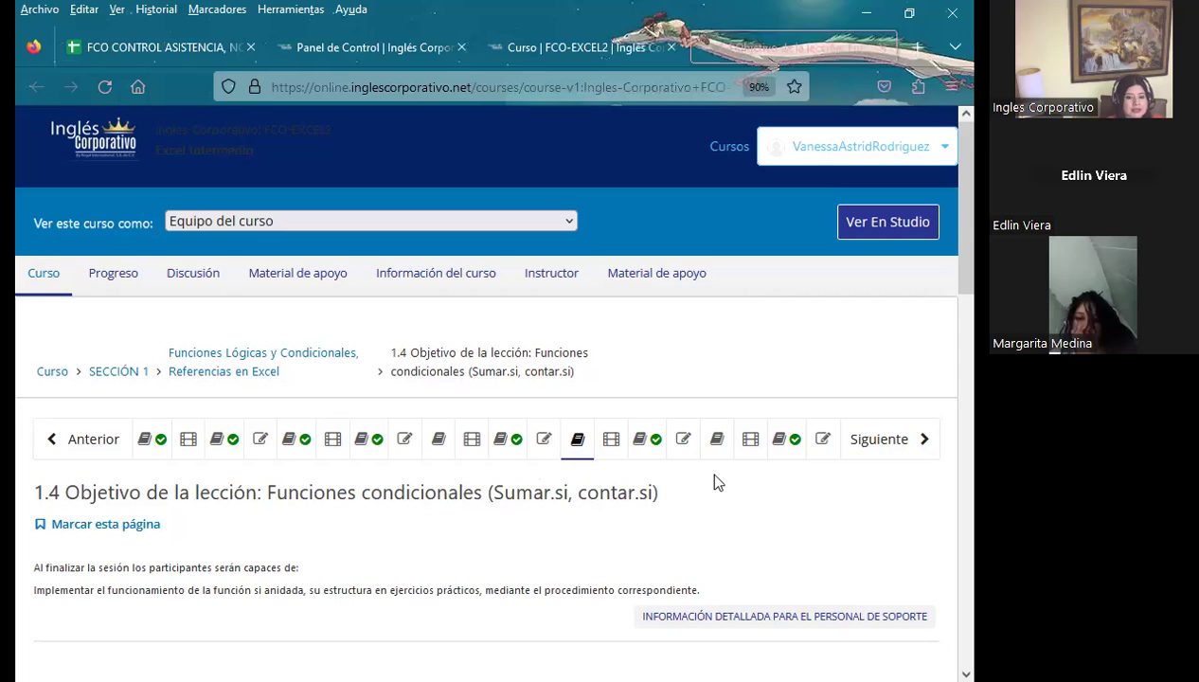
Open the 'Foro de discusión y preguntas clase #4' unit and scroll down its page
left_click(648, 441)
scroll(502, 455, "down", 2)
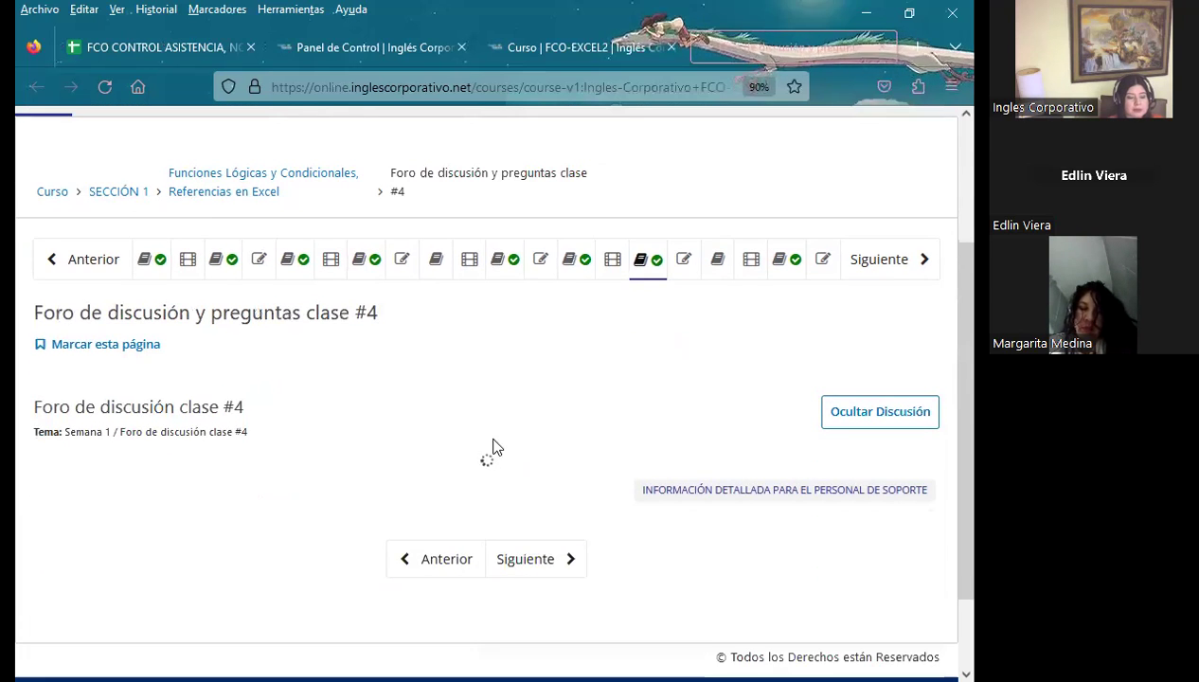
scroll(483, 426, "down", 2)
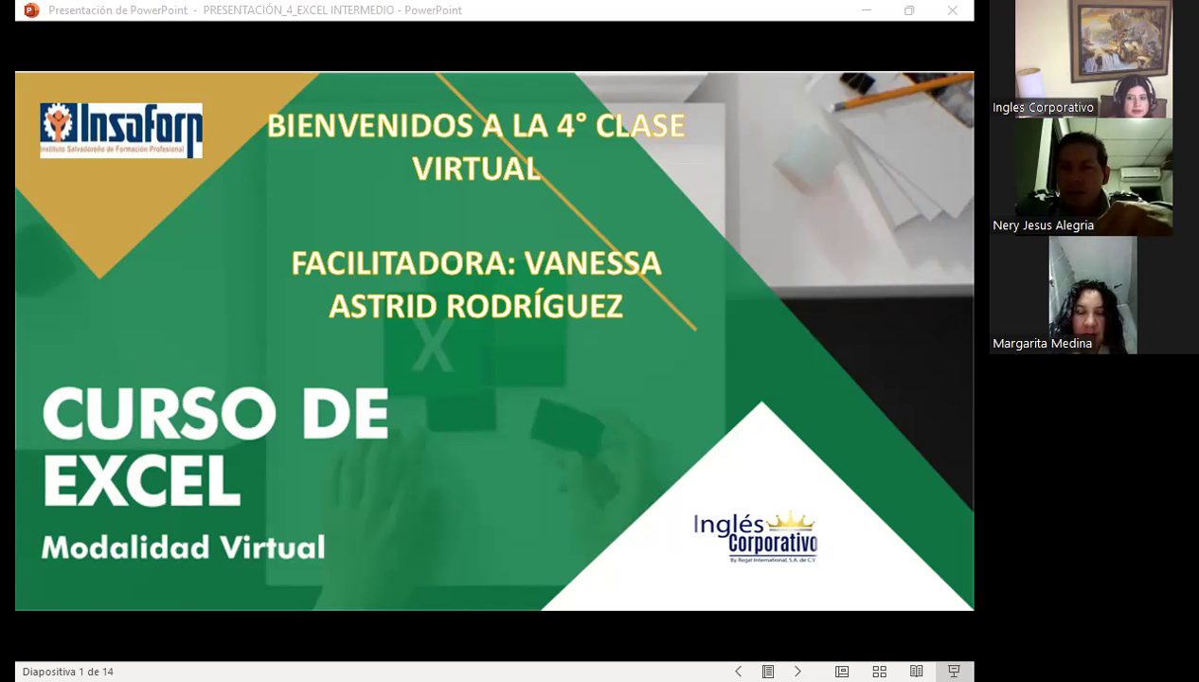
Advance past the Sesión 4 and Agenda slides to slide 4, the session objective
left_click(564, 330)
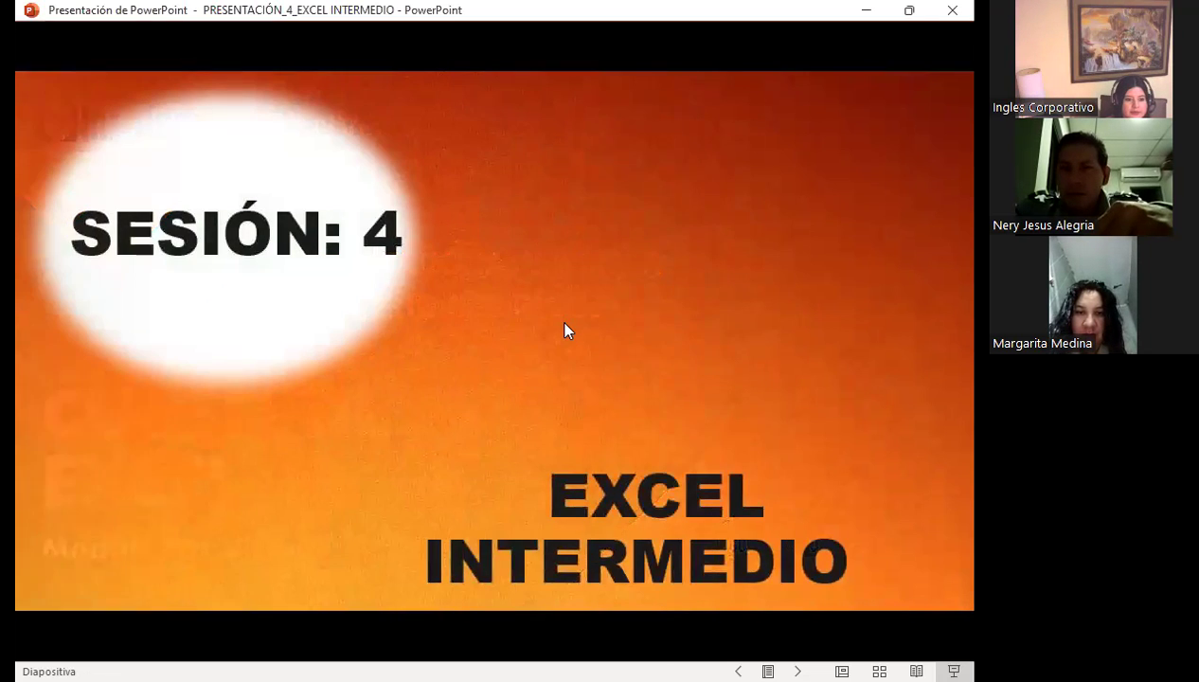
left_click(564, 330)
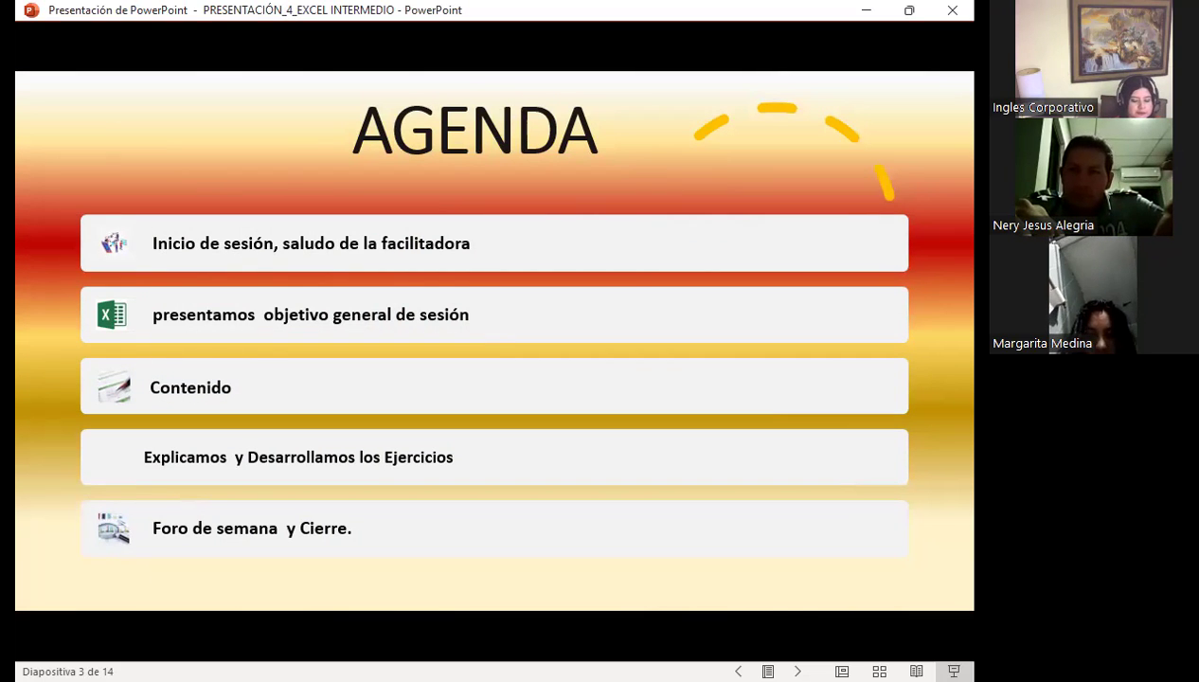
key("Right")
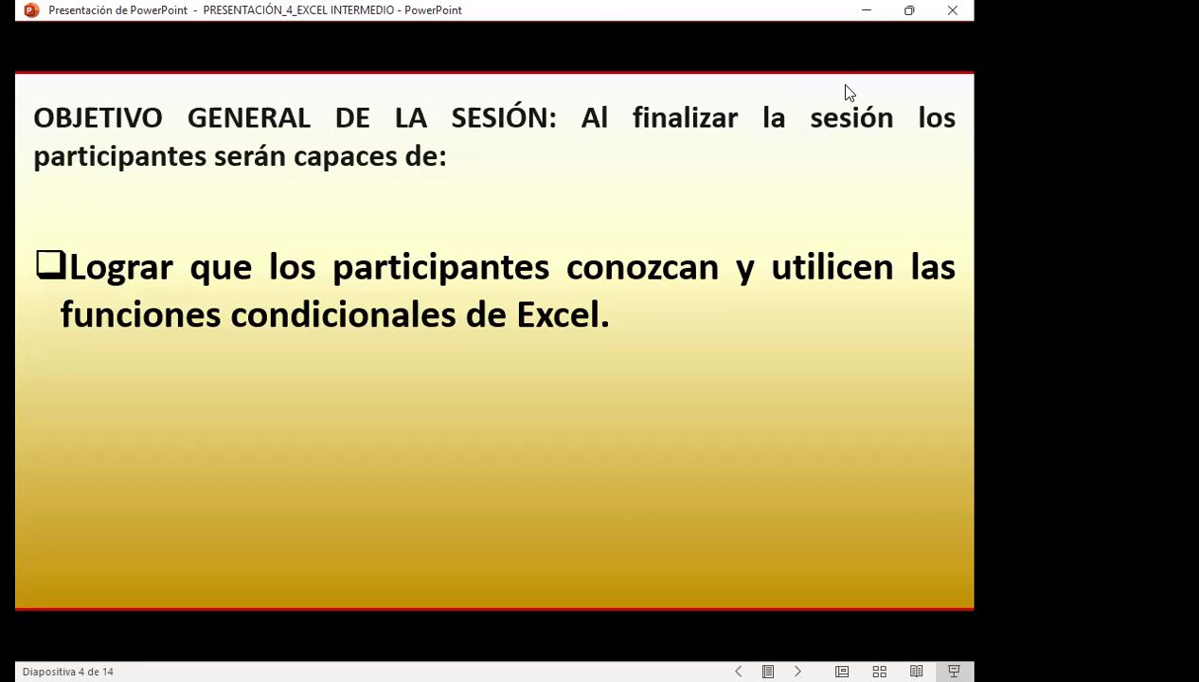
Advance to slide 5, 'Función Sumar. Si', showing =SUMAR.SI(rango, criterio, rango_suma)
left_click(713, 376)
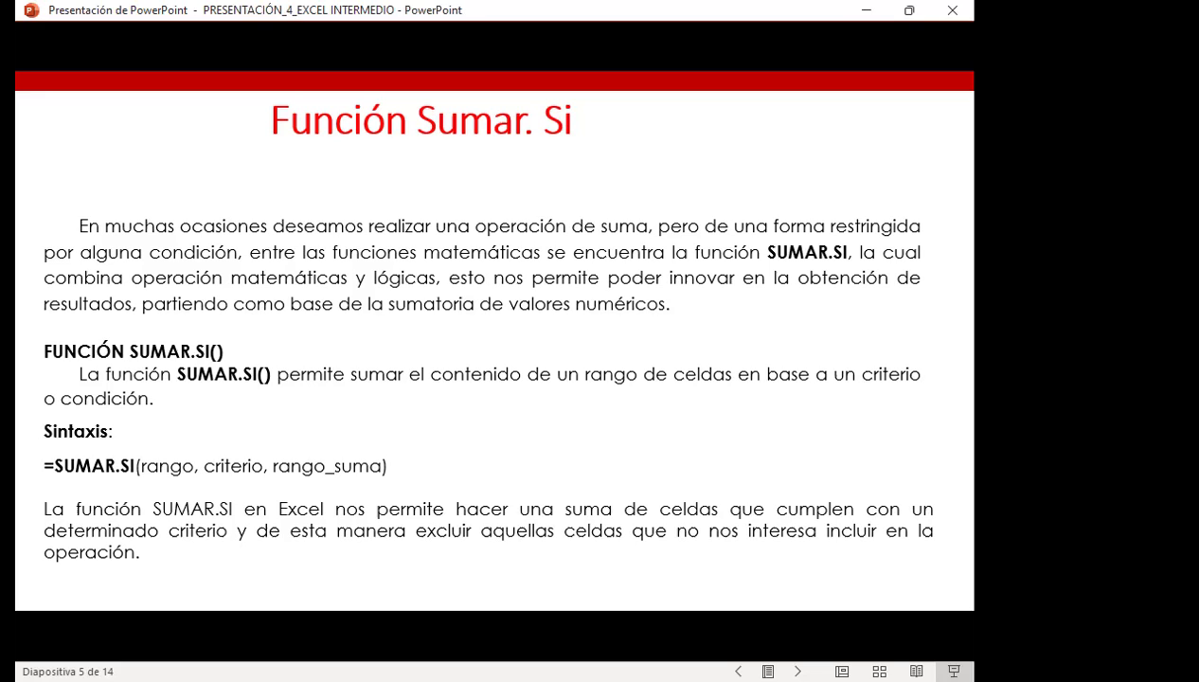
Advance to slide 6 with the SUMAR.SI examples, then switch to the Excel exercise workbook
key("Right")
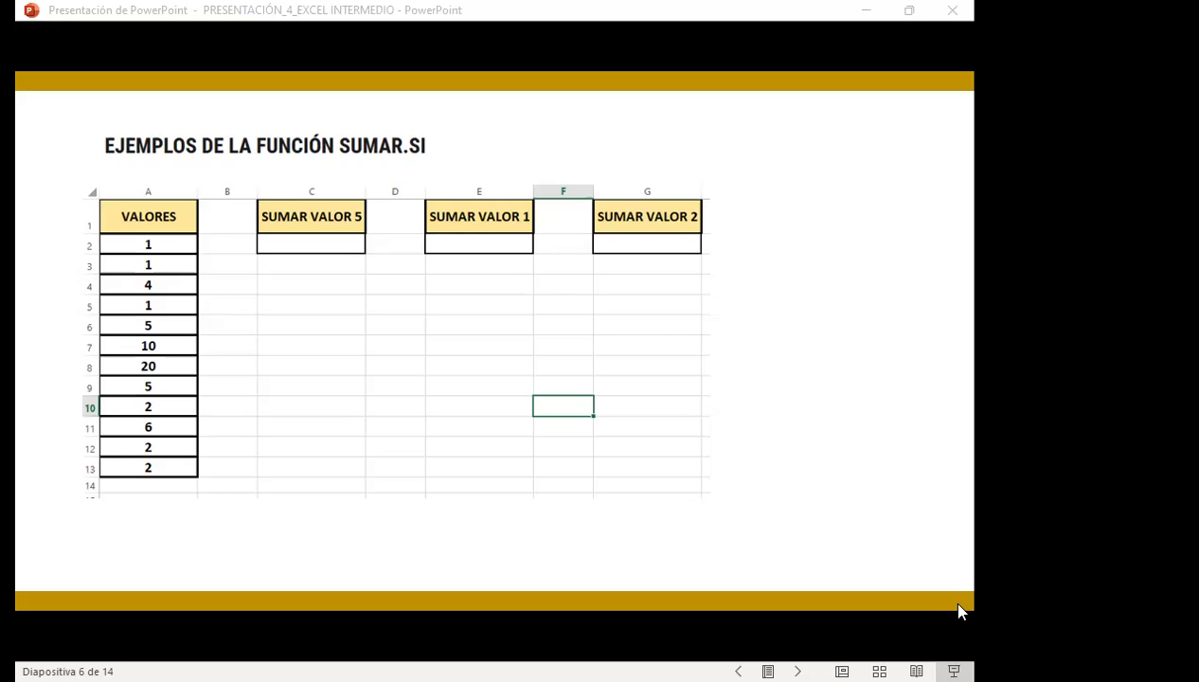
key("alt+Tab")
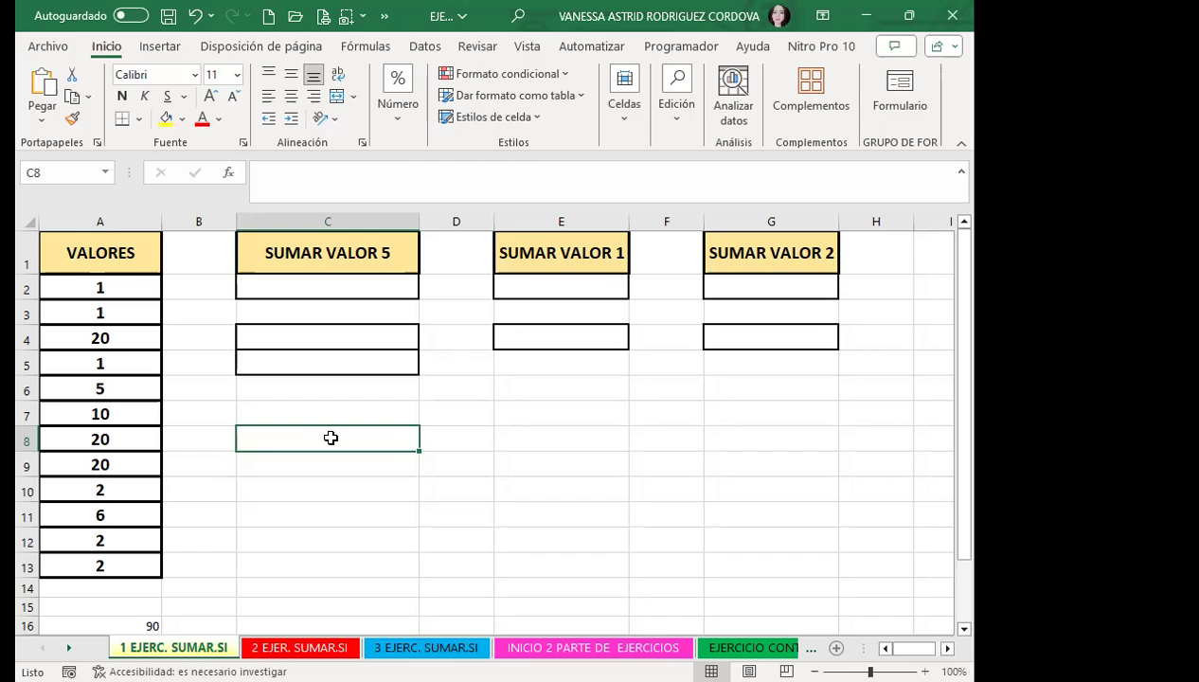
Enter =SUMAR.SI(A2:A13;5) in C2 under SUMAR VALOR 5, returning 5
left_click(328, 288)
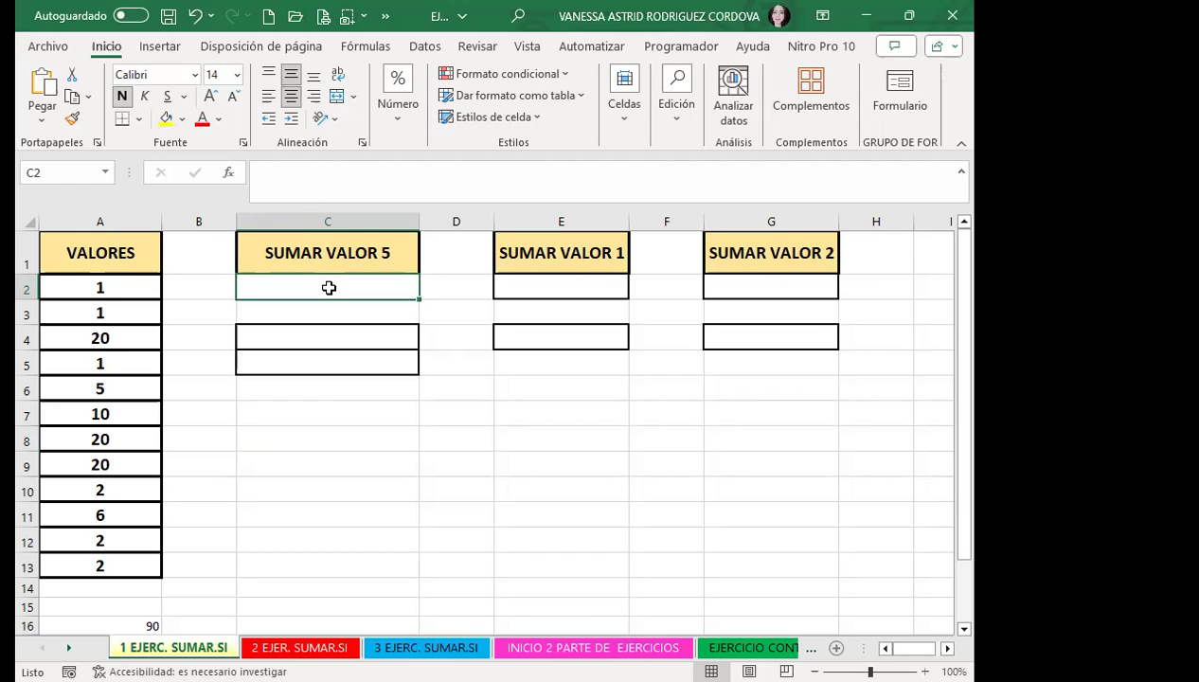
type("=")
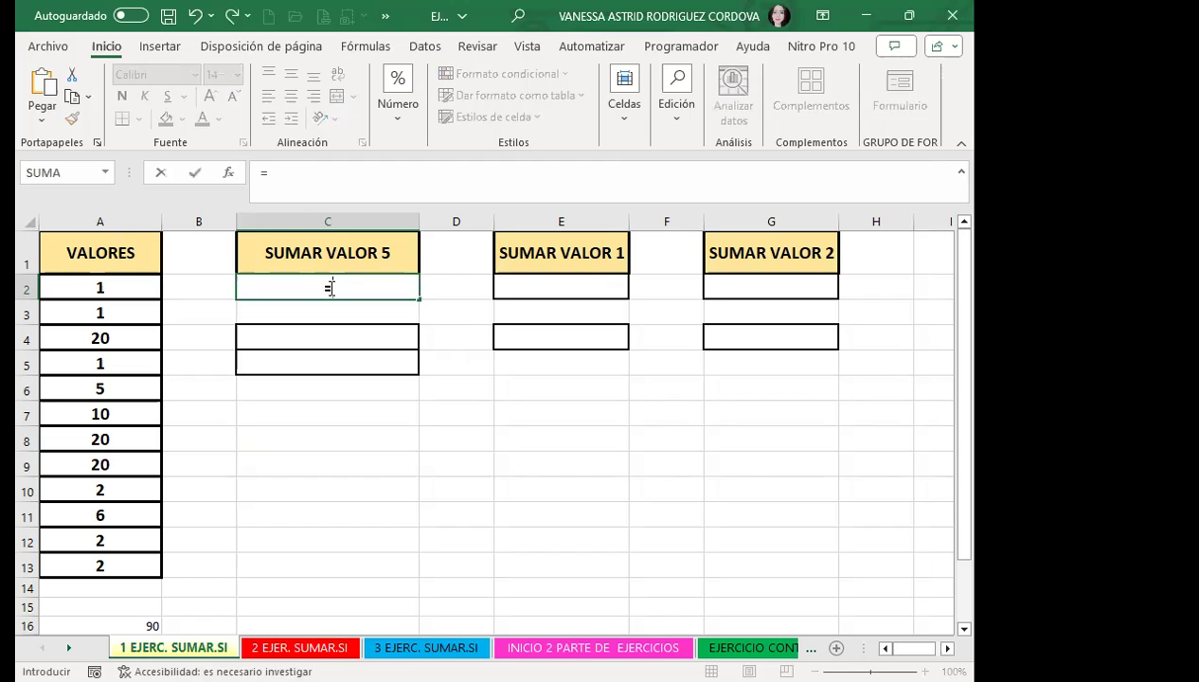
type("S")
type("UMAR")
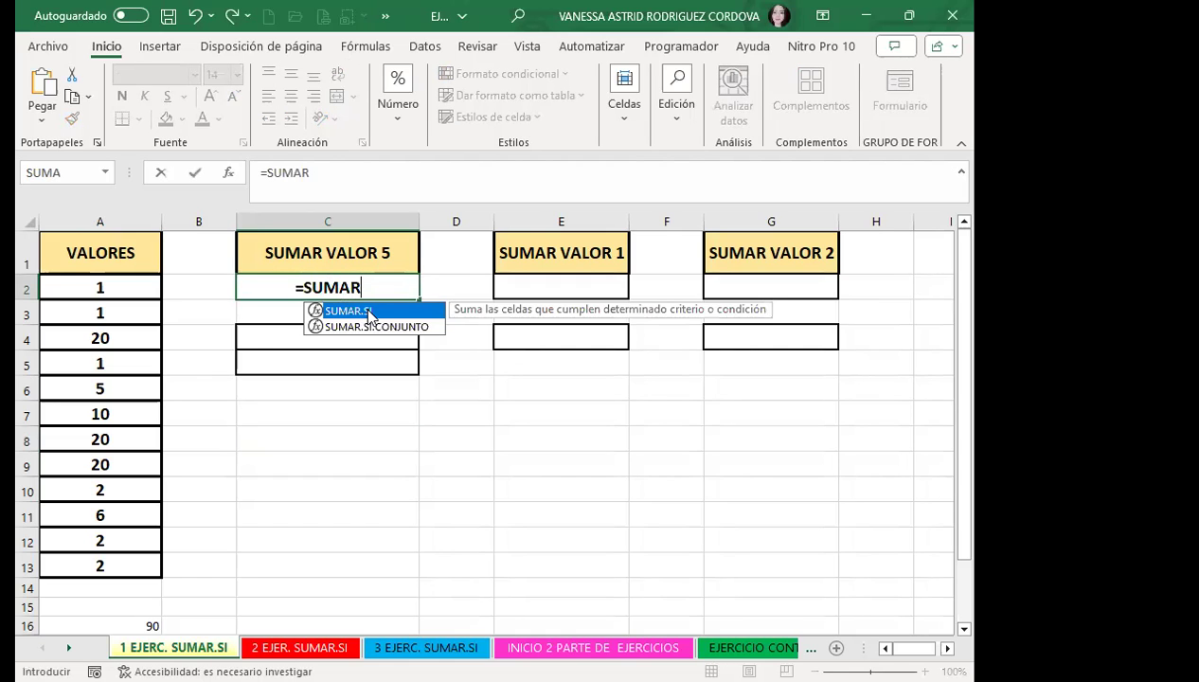
key("Tab")
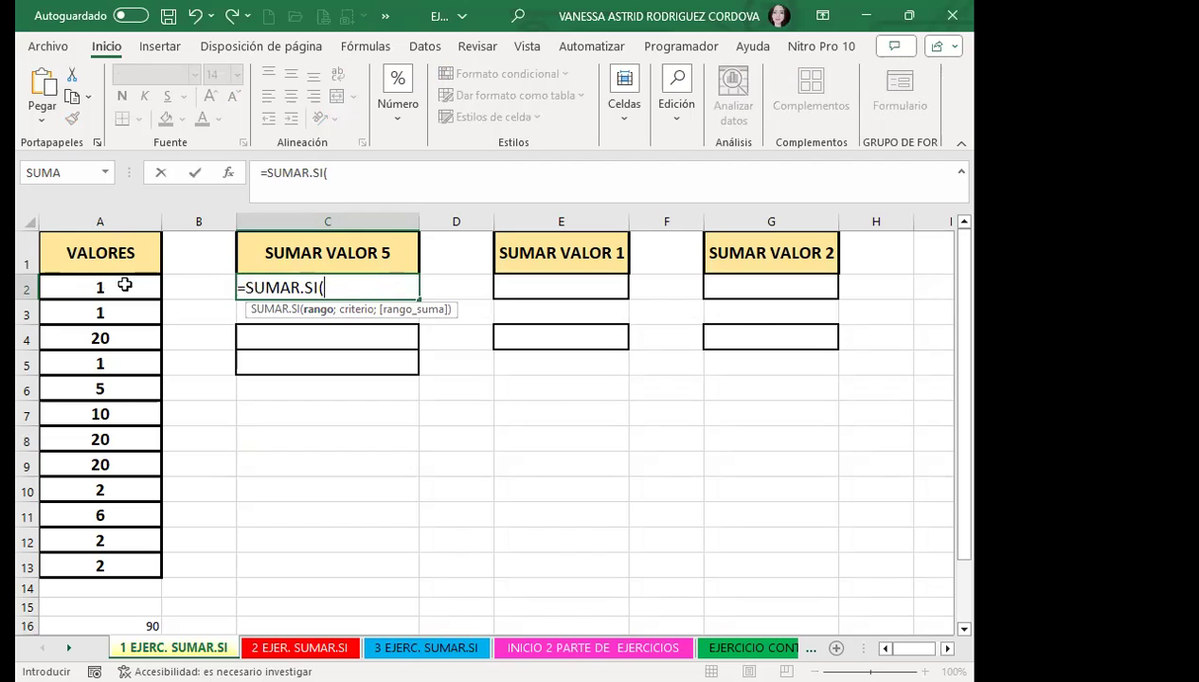
left_click_drag(123, 281, 120, 324)
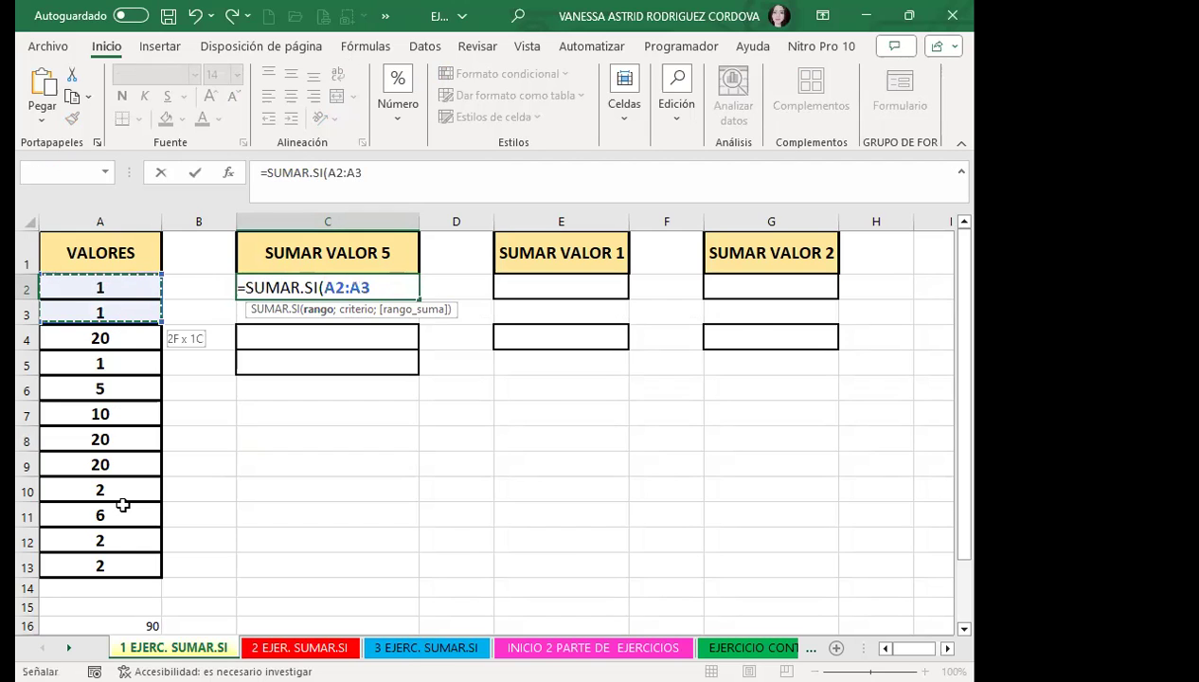
left_click_drag(123, 505, 99, 566)
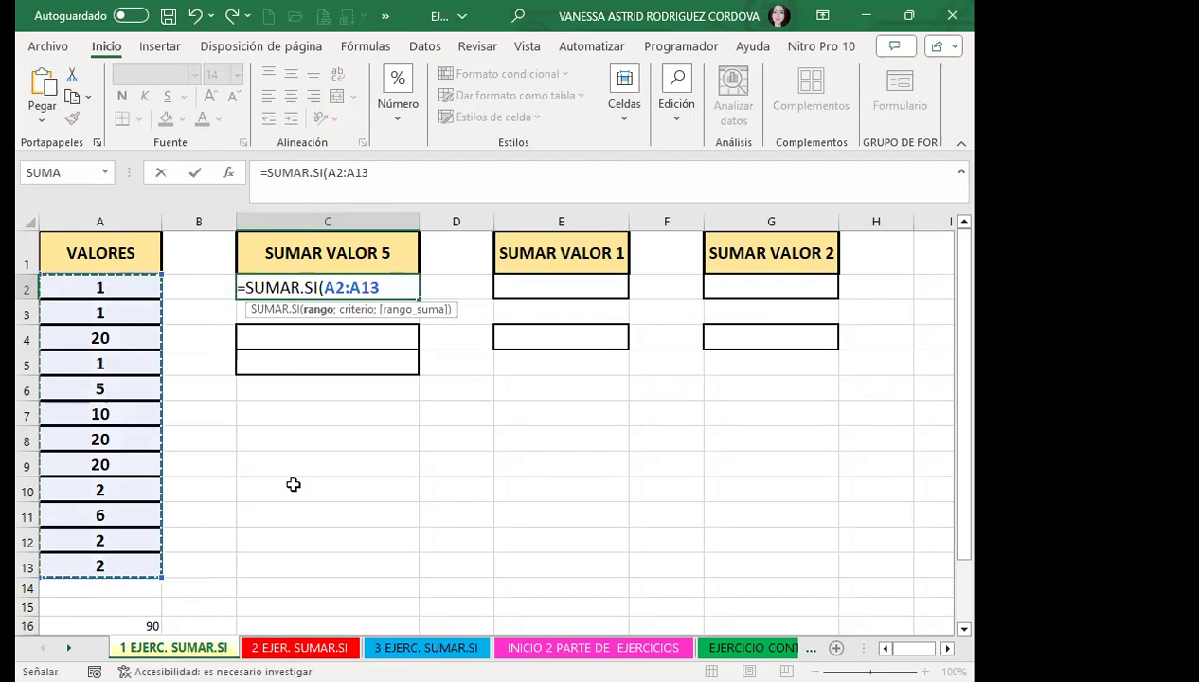
type(";")
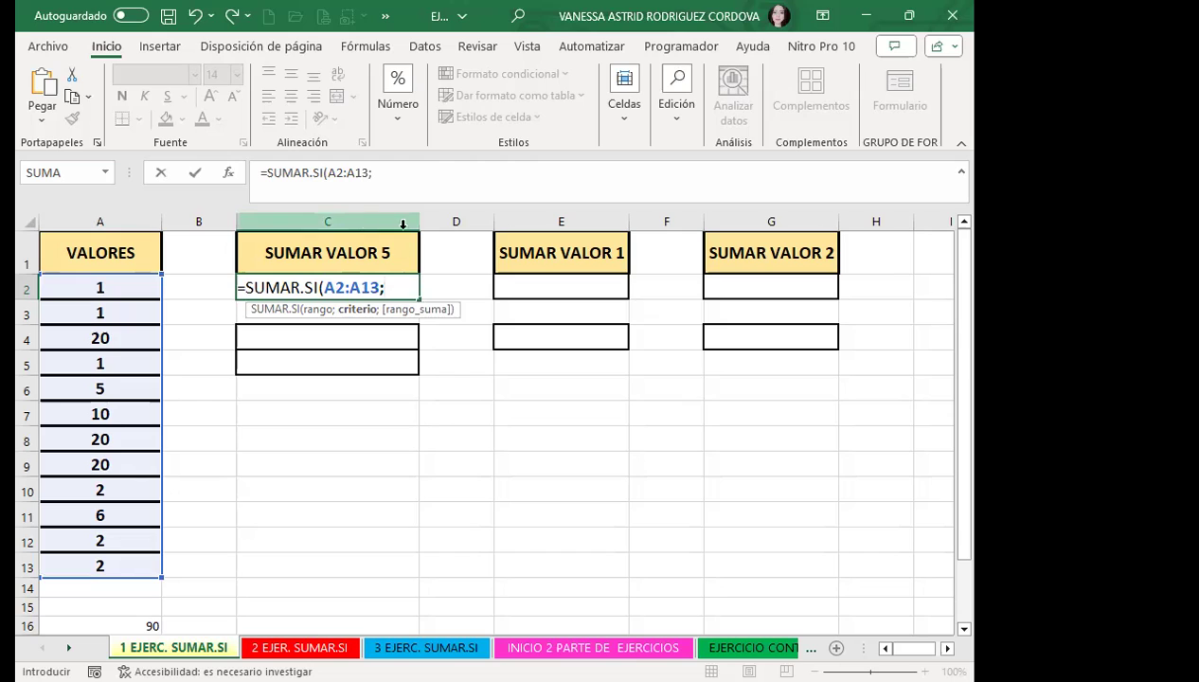
type("5")
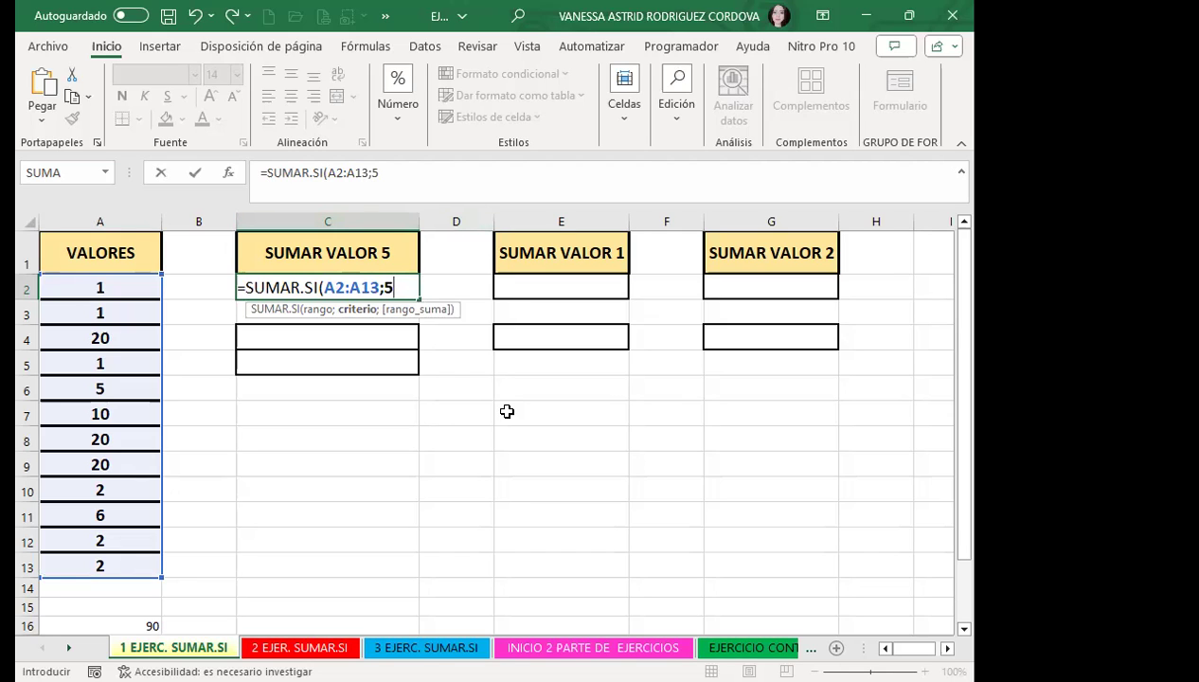
type(")")
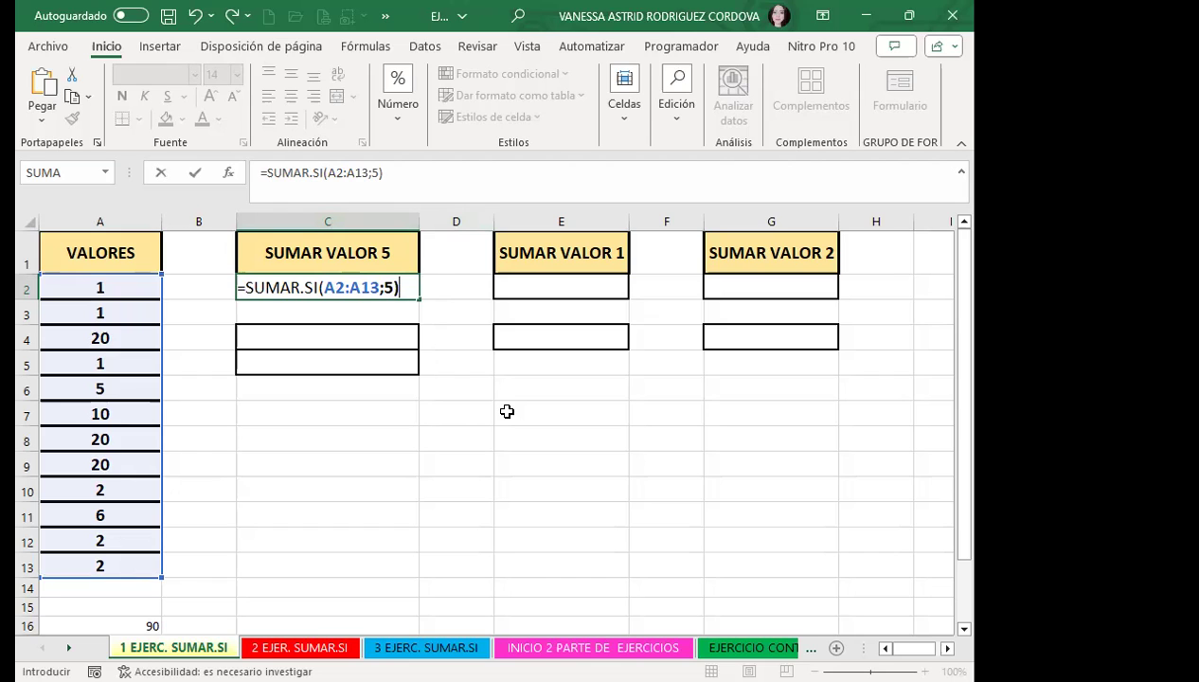
key("Return")
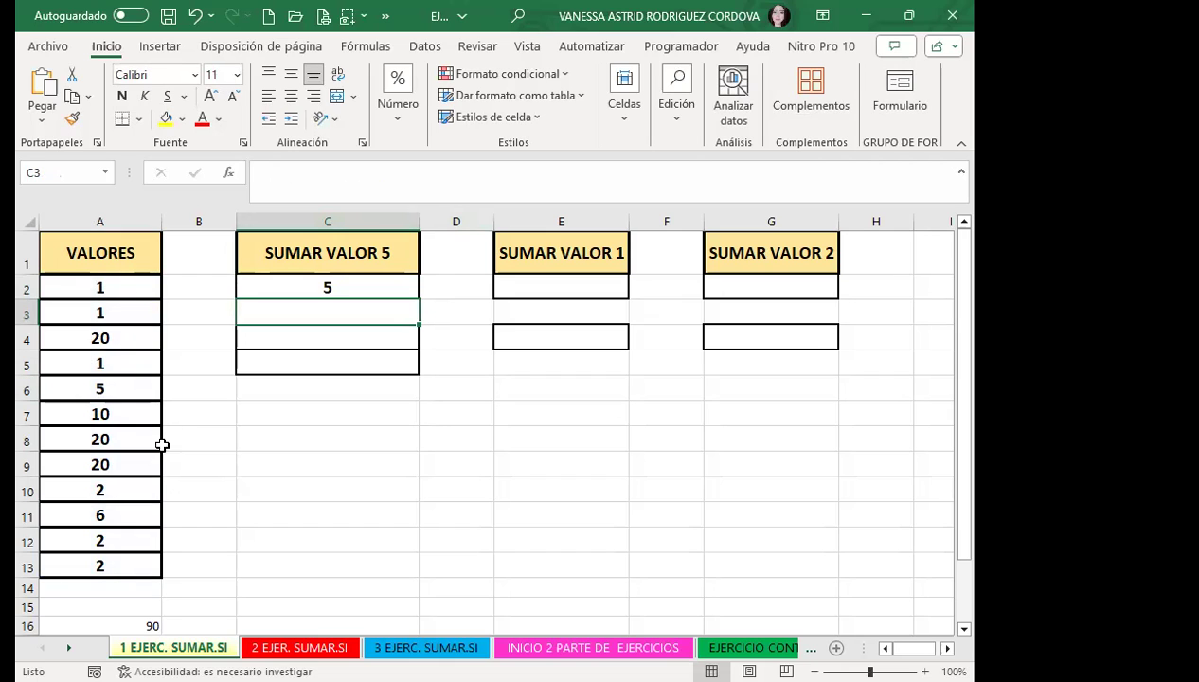
Shade A6 yellow, change A11 to 5 and shade it yellow, then check C2 shows 10
left_click(106, 392)
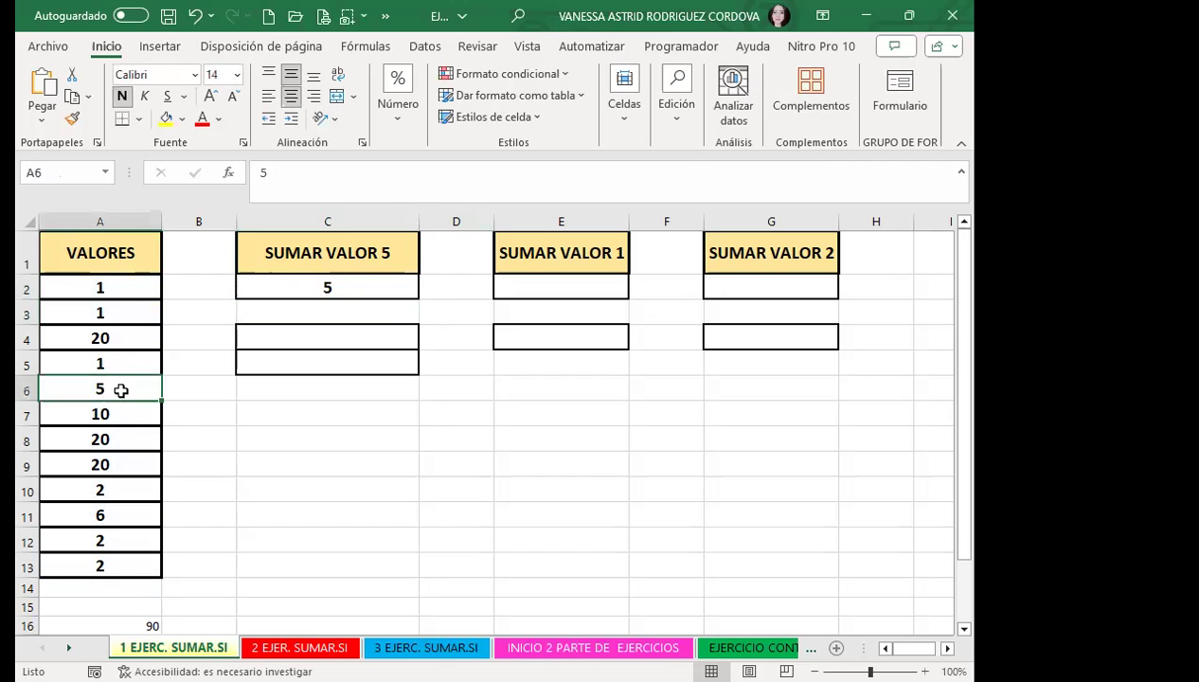
left_click(165, 118)
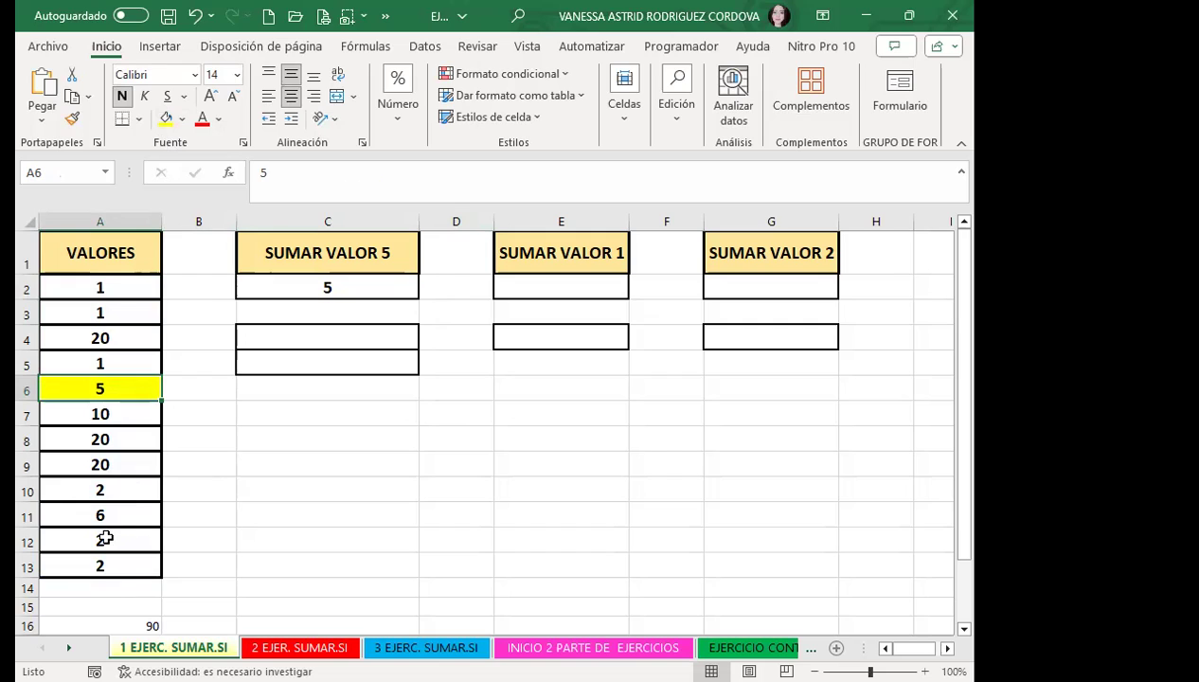
left_click(106, 538)
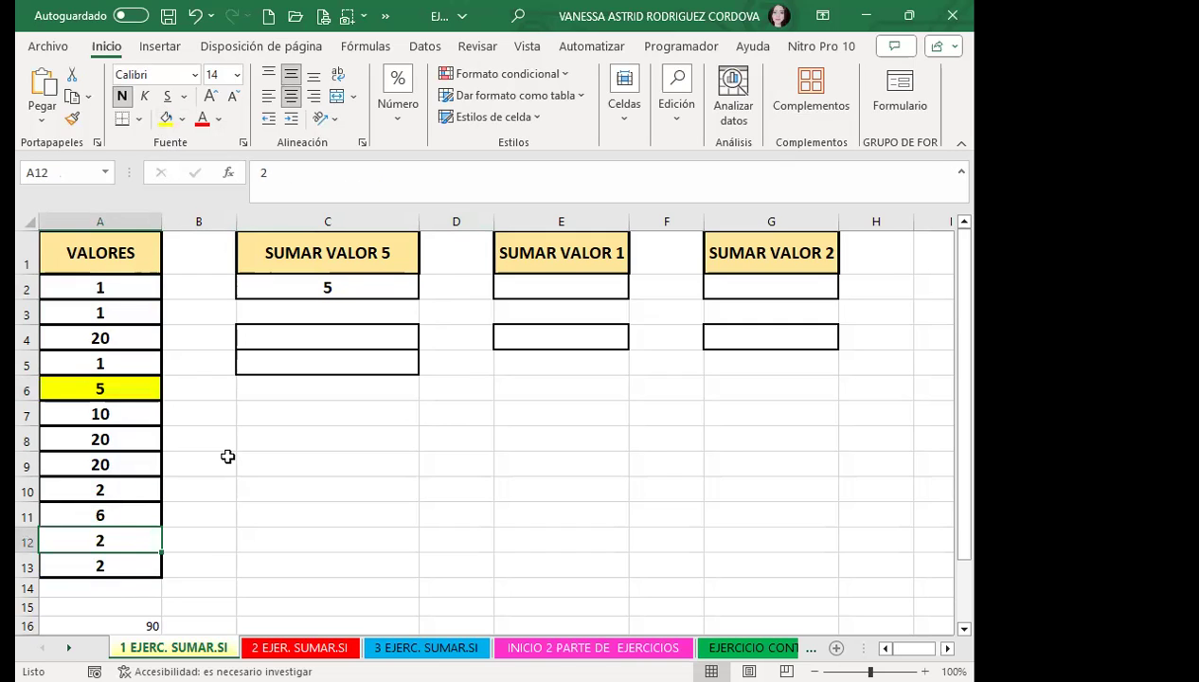
left_click(110, 515)
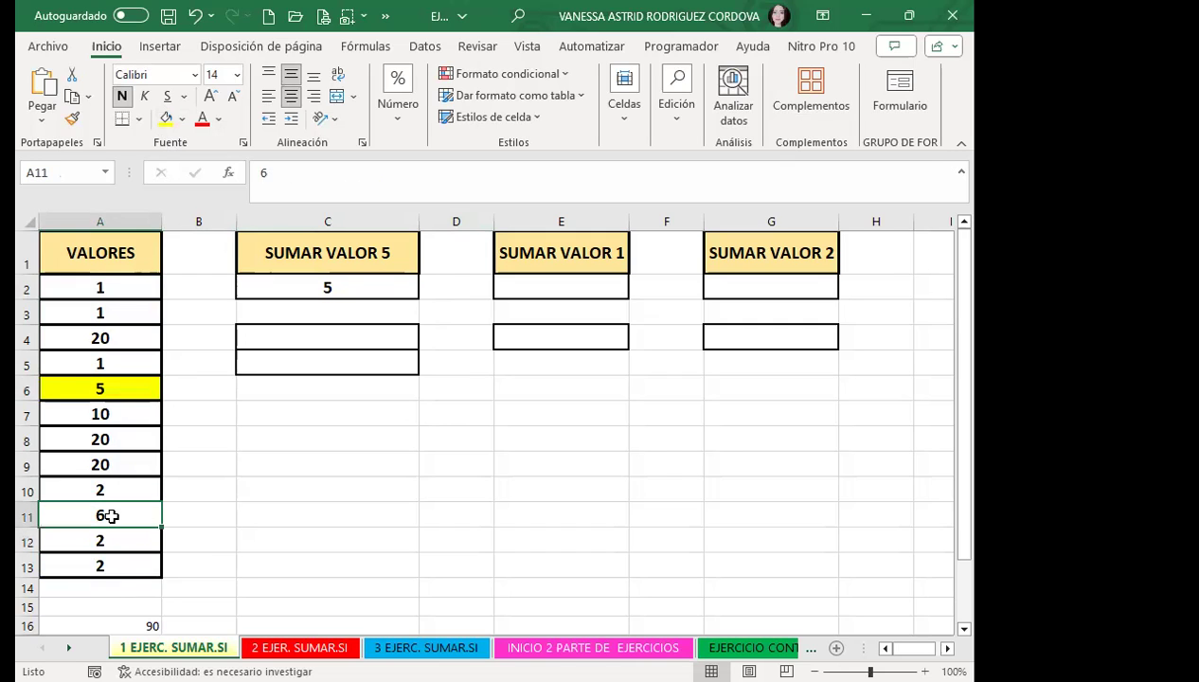
type("5")
key("Return")
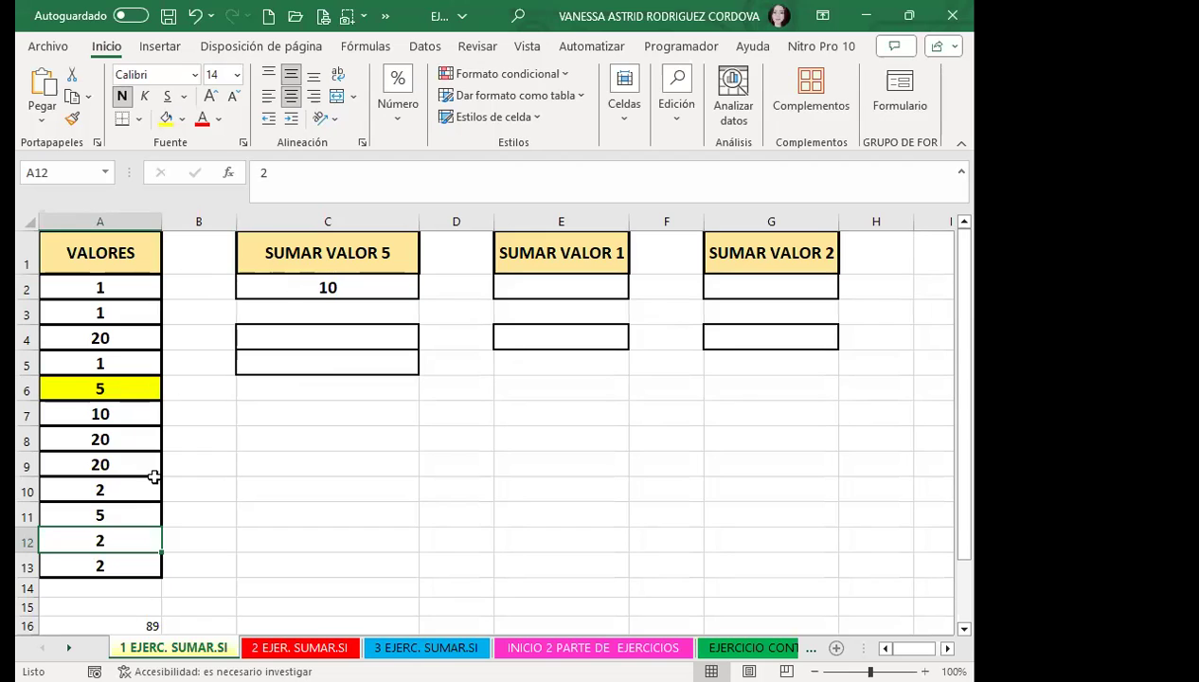
left_click(123, 517)
left_click(166, 118)
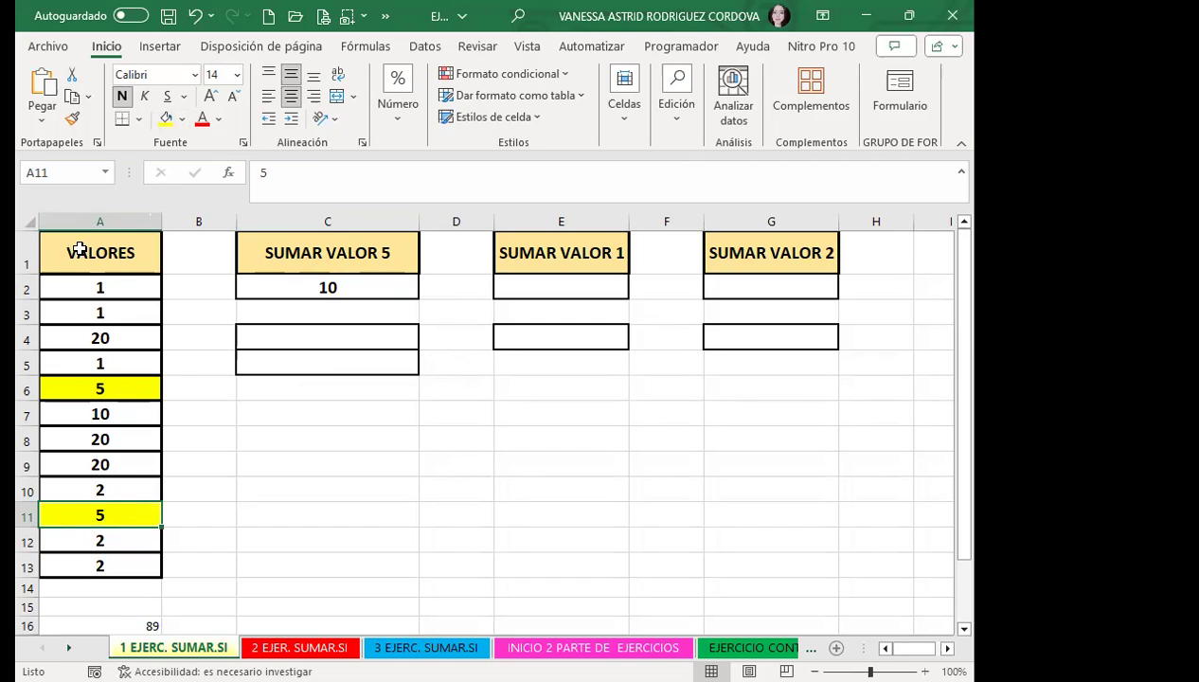
left_click(280, 281)
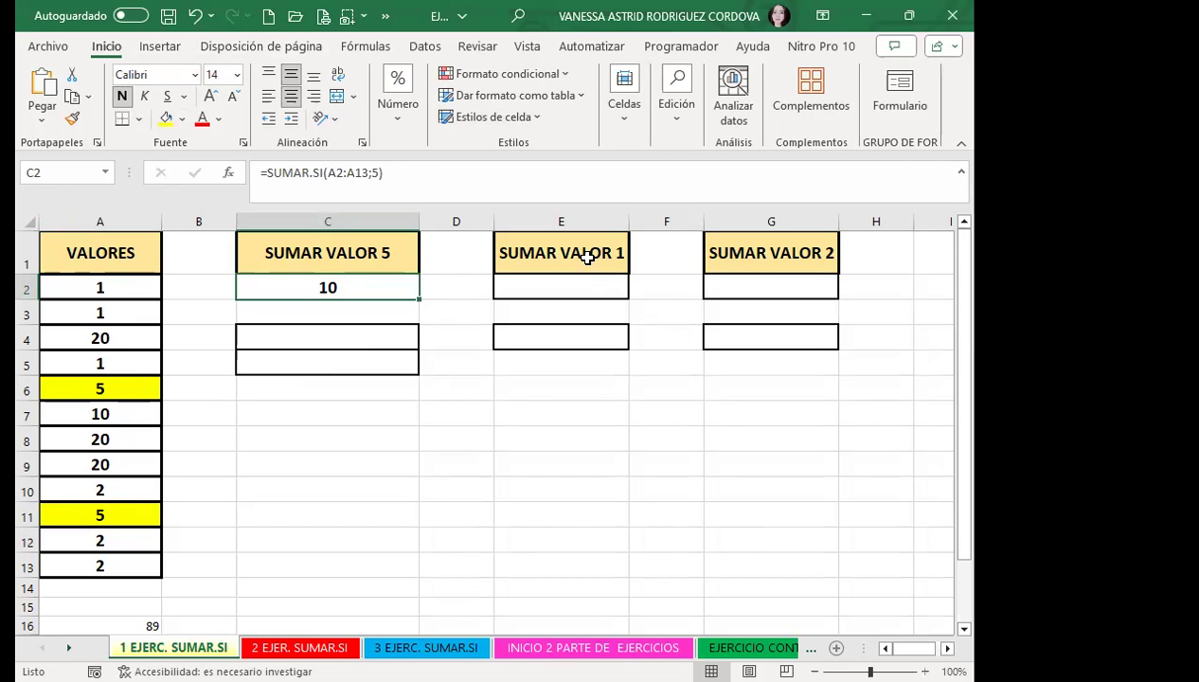
Enter =SUMAR.SI(A2:A13;1) in E2 under SUMAR VALOR 1, returning 3
left_click(583, 286)
type("=")
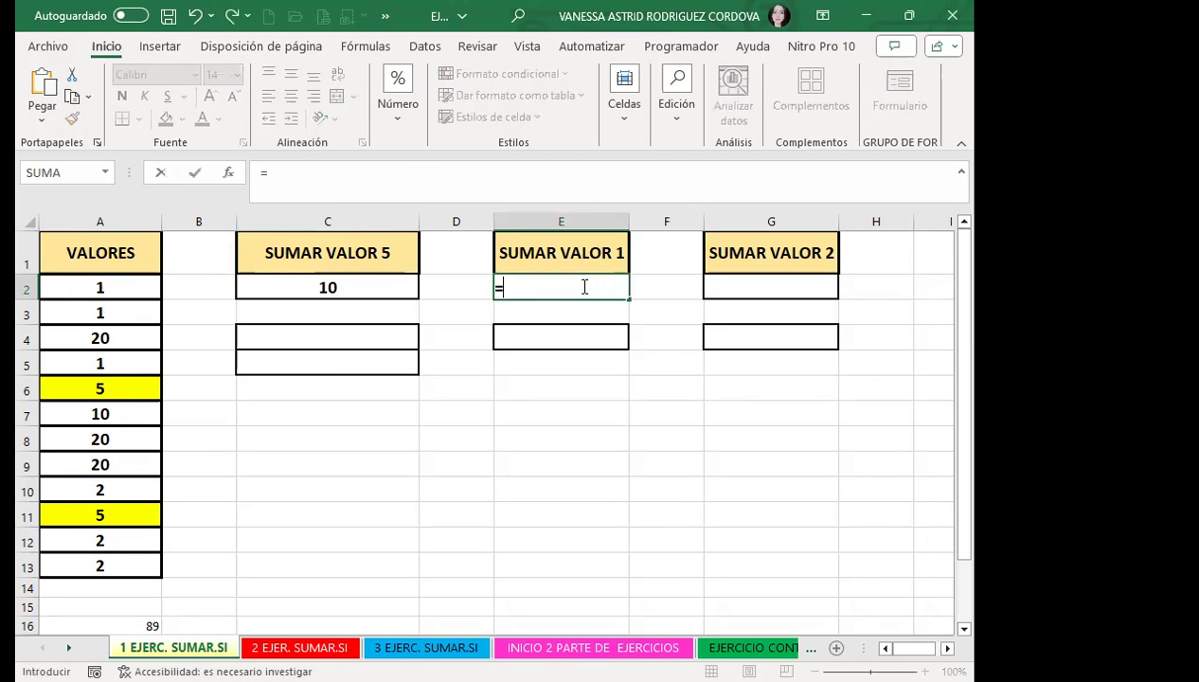
type("S")
type("UMART")
key("BackSpace")
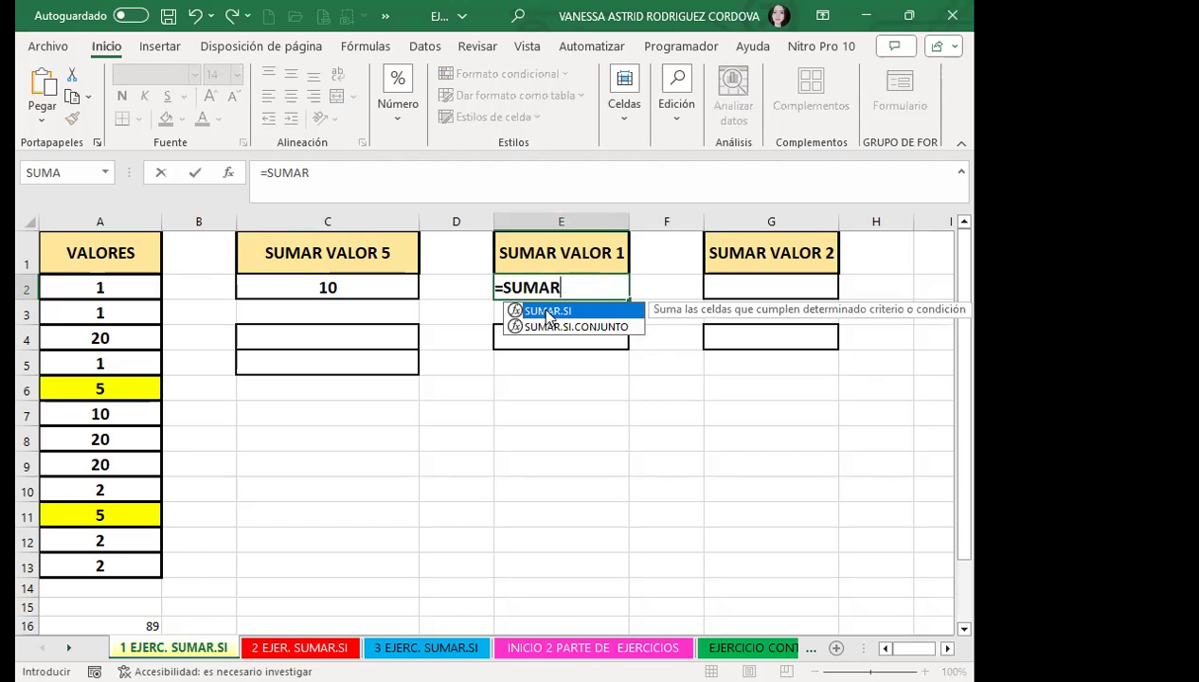
double_click(547, 311)
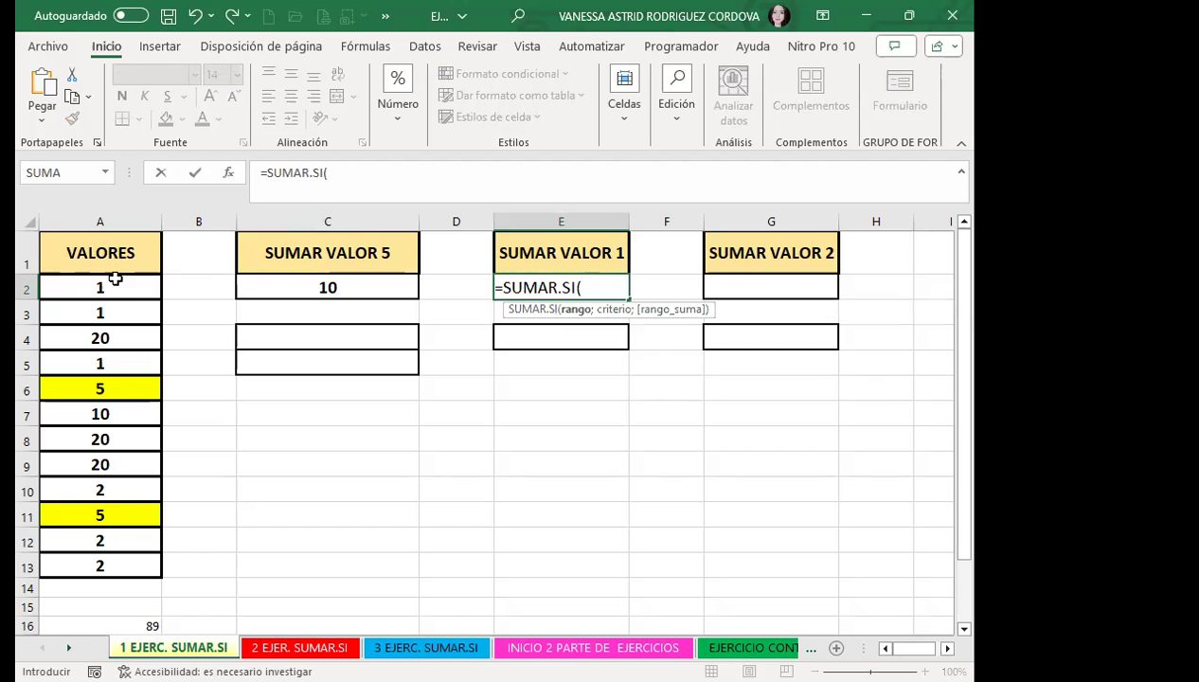
left_click(116, 282)
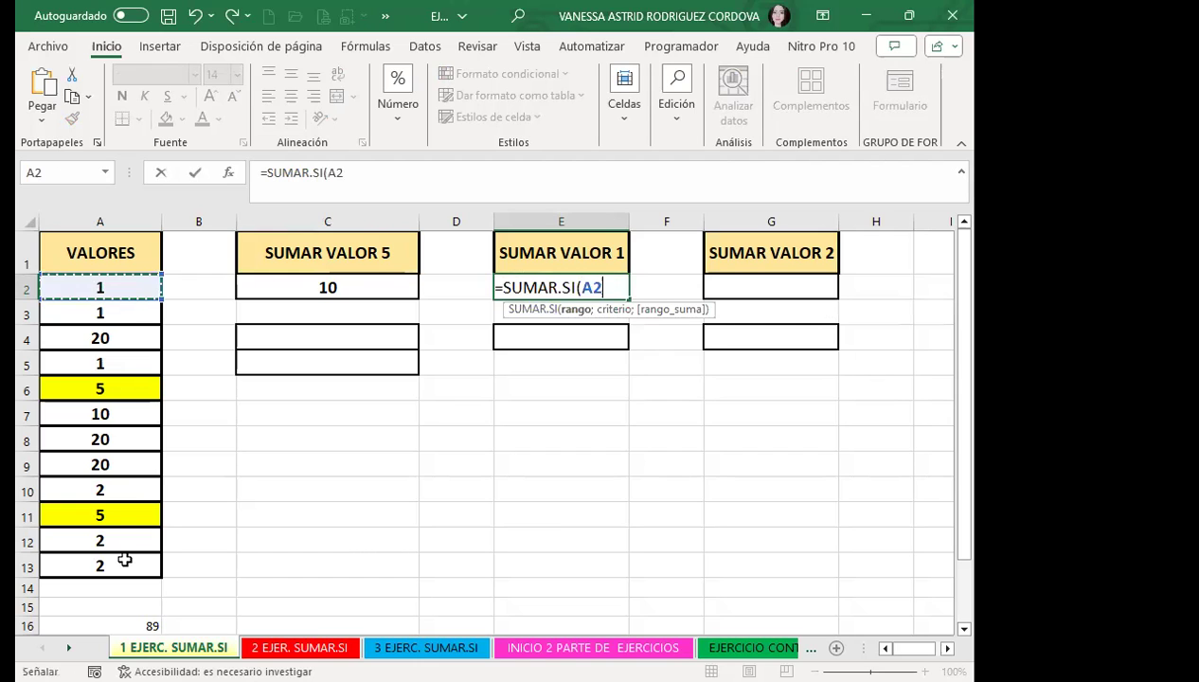
left_click(124, 560, "shift")
type(";1)")
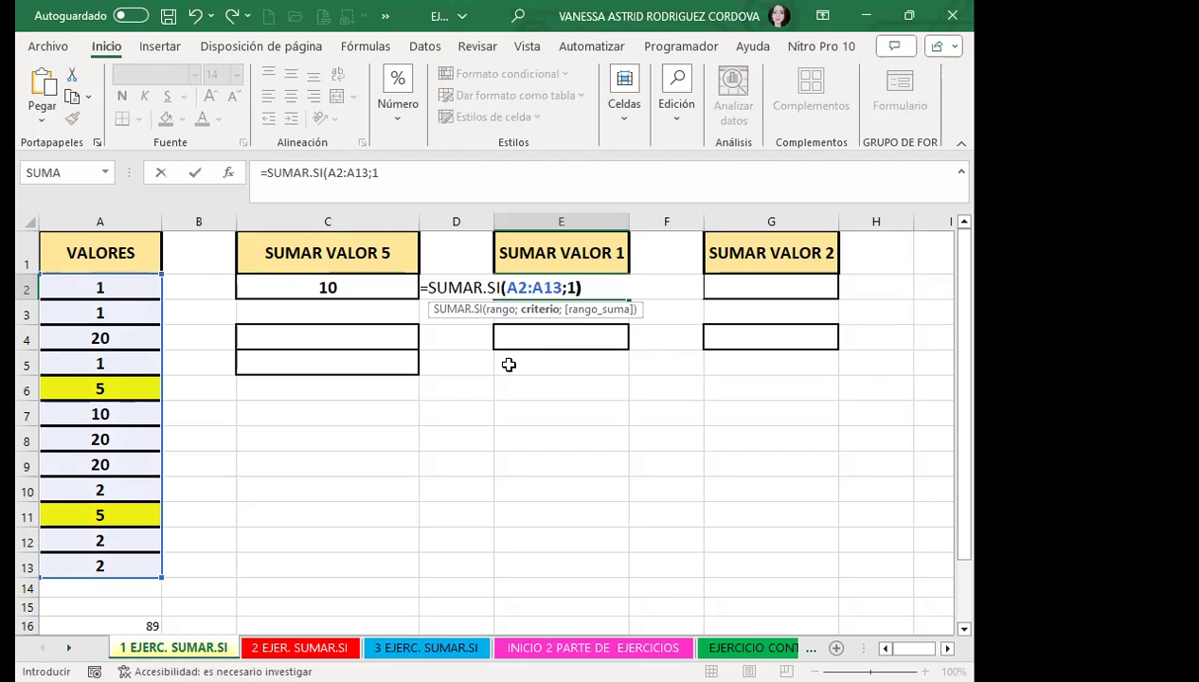
key("Return")
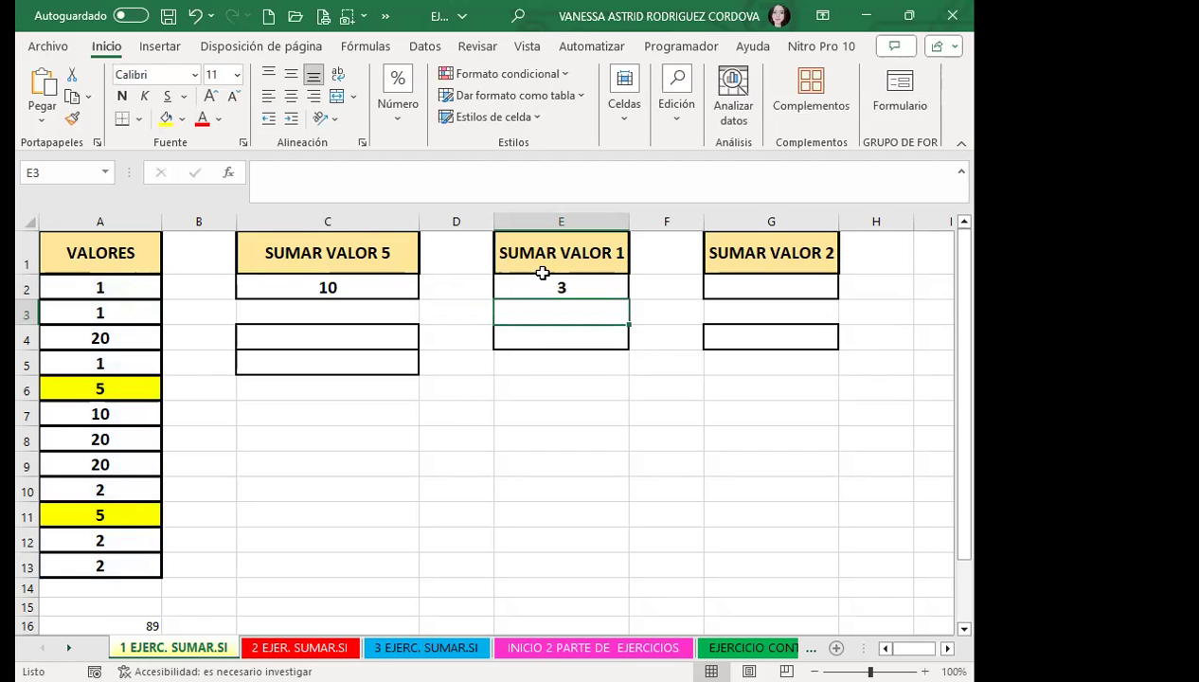
left_click(542, 280)
Shade the cells holding 1 (A2, A3, A5) blue-grey
left_click_drag(132, 288, 126, 312)
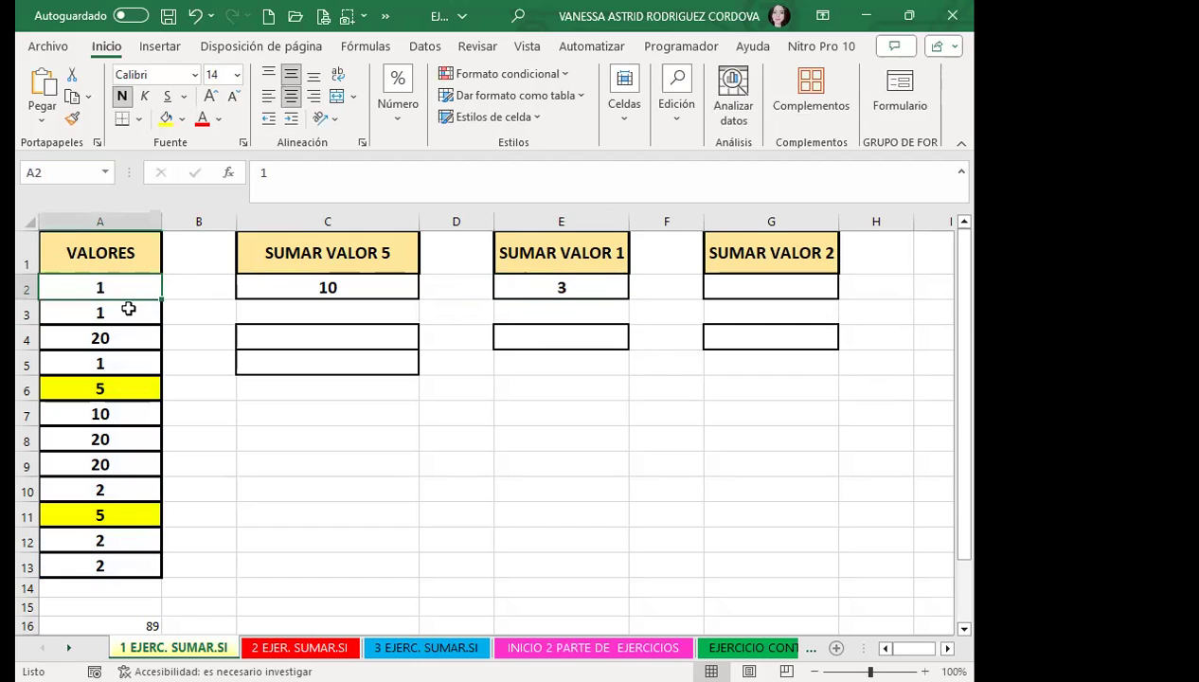
left_click(126, 363, "ctrl")
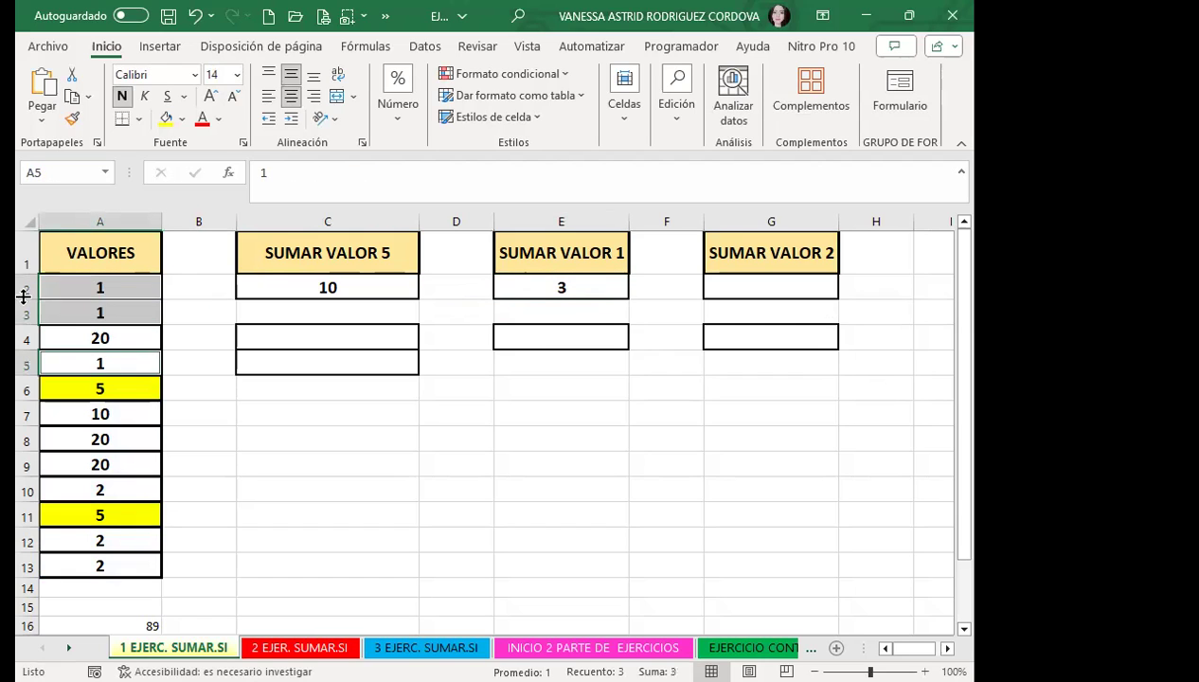
left_click(182, 119)
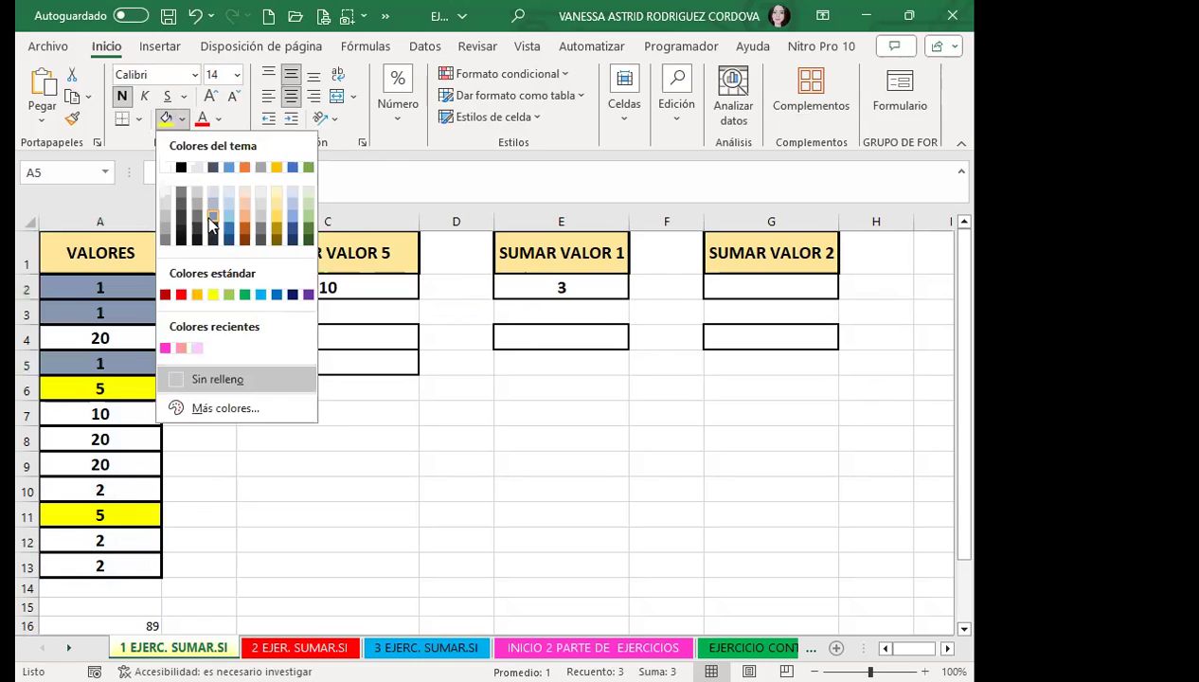
left_click(210, 224)
left_click(224, 417)
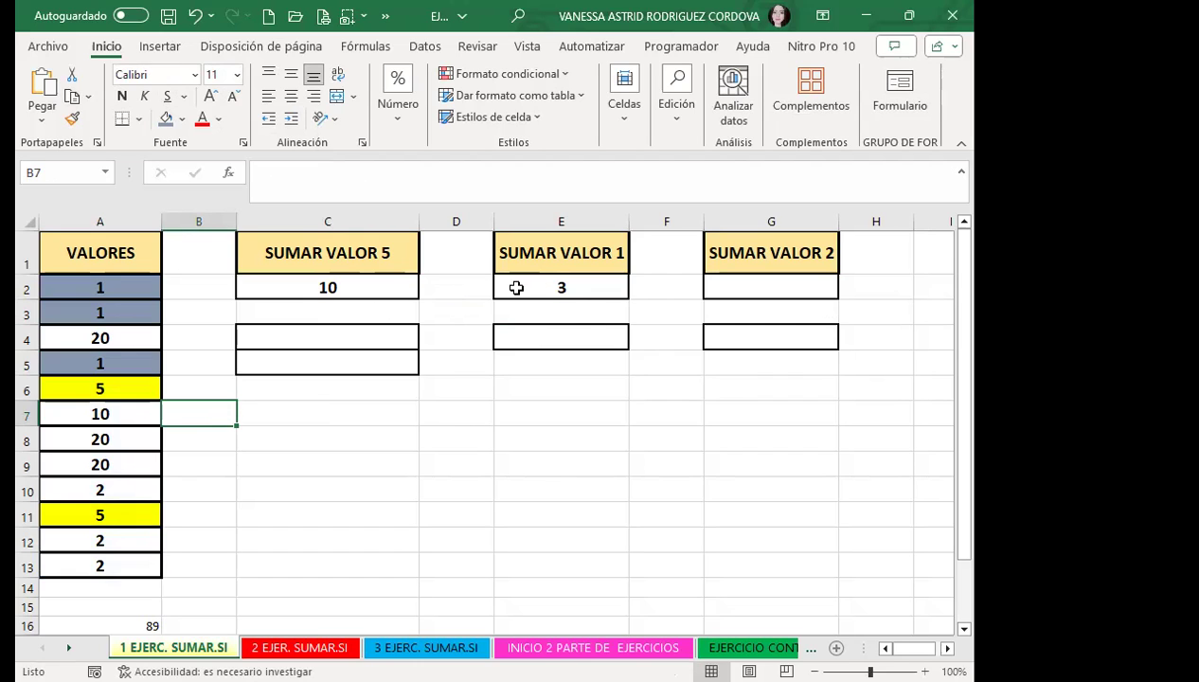
Enter =SUMAR.SI(A2:A13;2) in G2 under SUMAR VALOR 2, returning 6
left_click(739, 284)
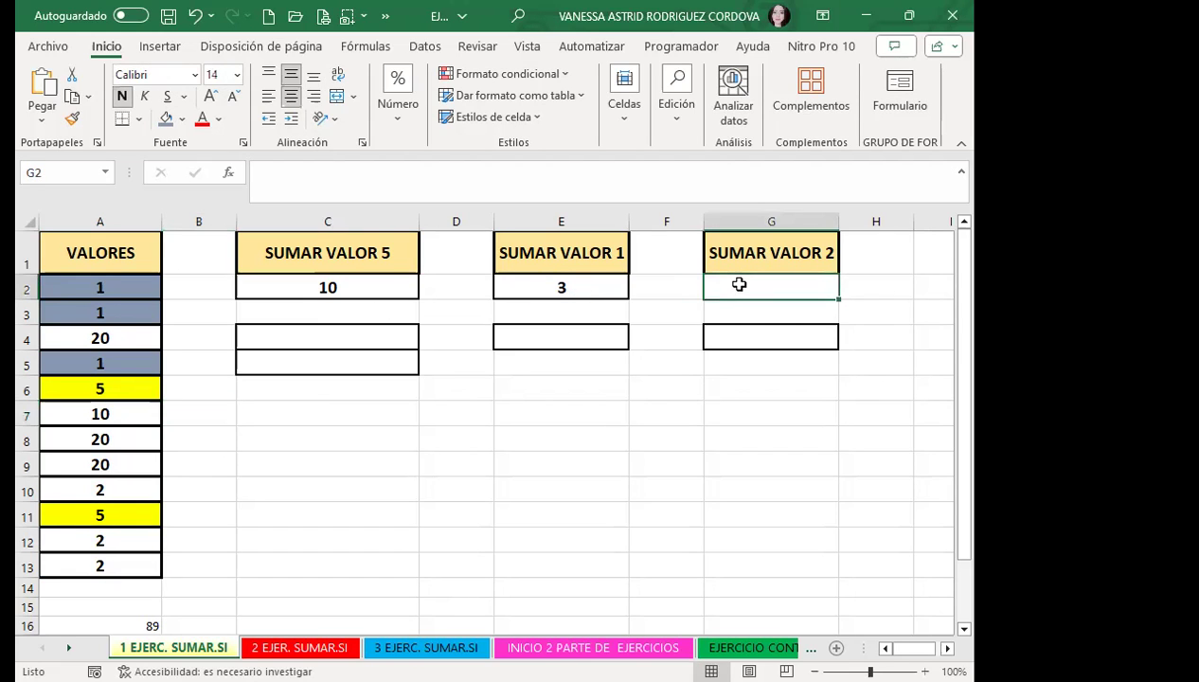
type("=")
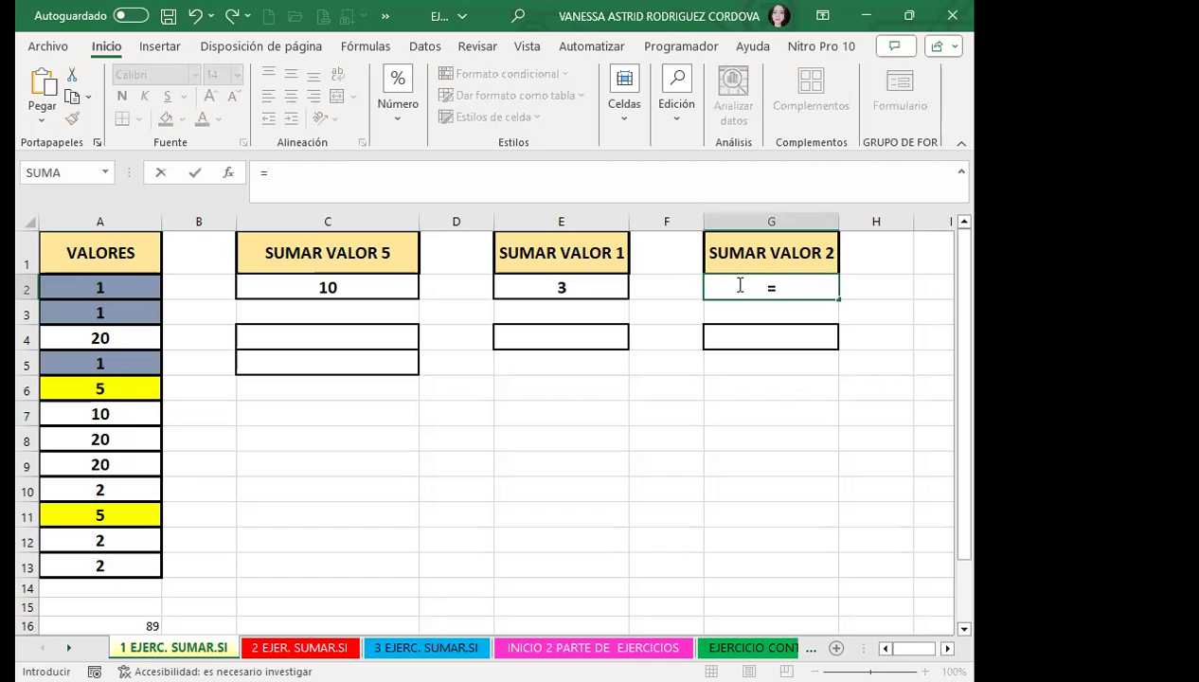
type("SUMAR")
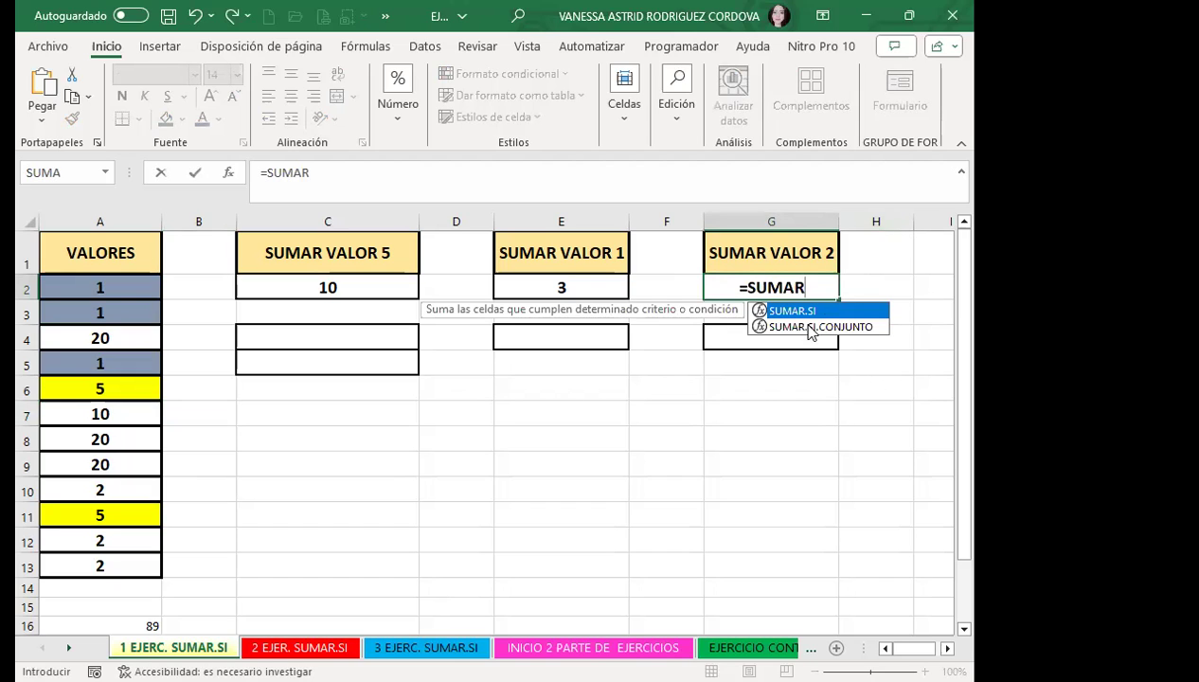
double_click(814, 319)
left_click(104, 287)
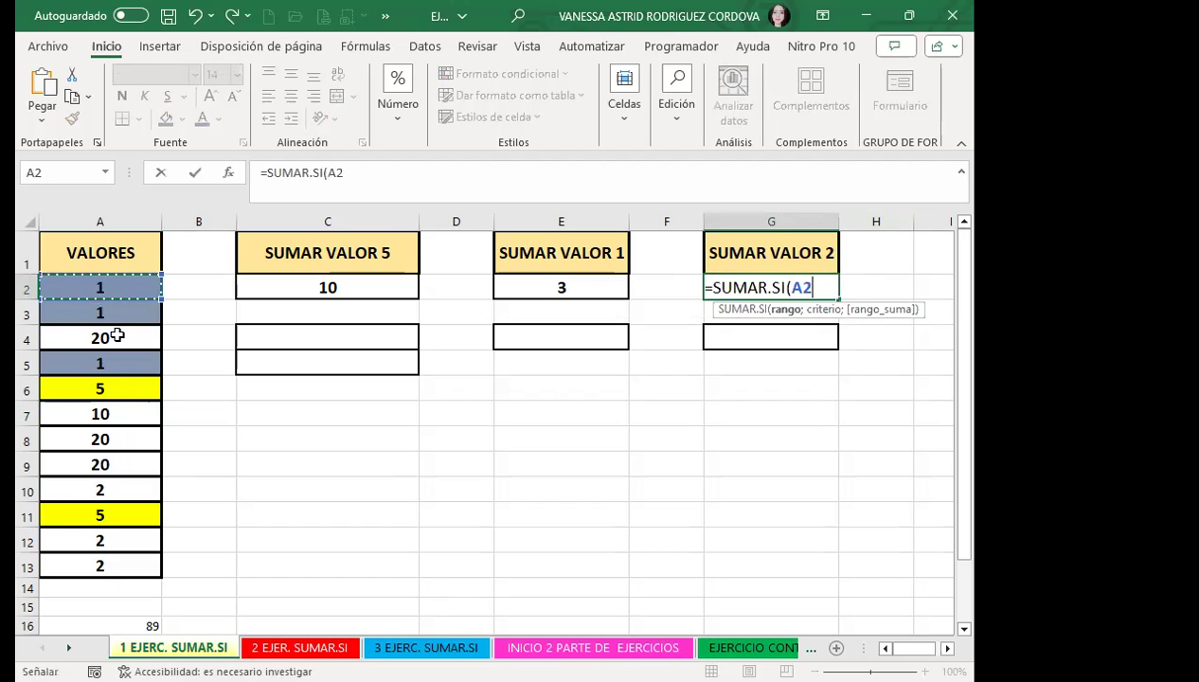
left_click(101, 565, "shift")
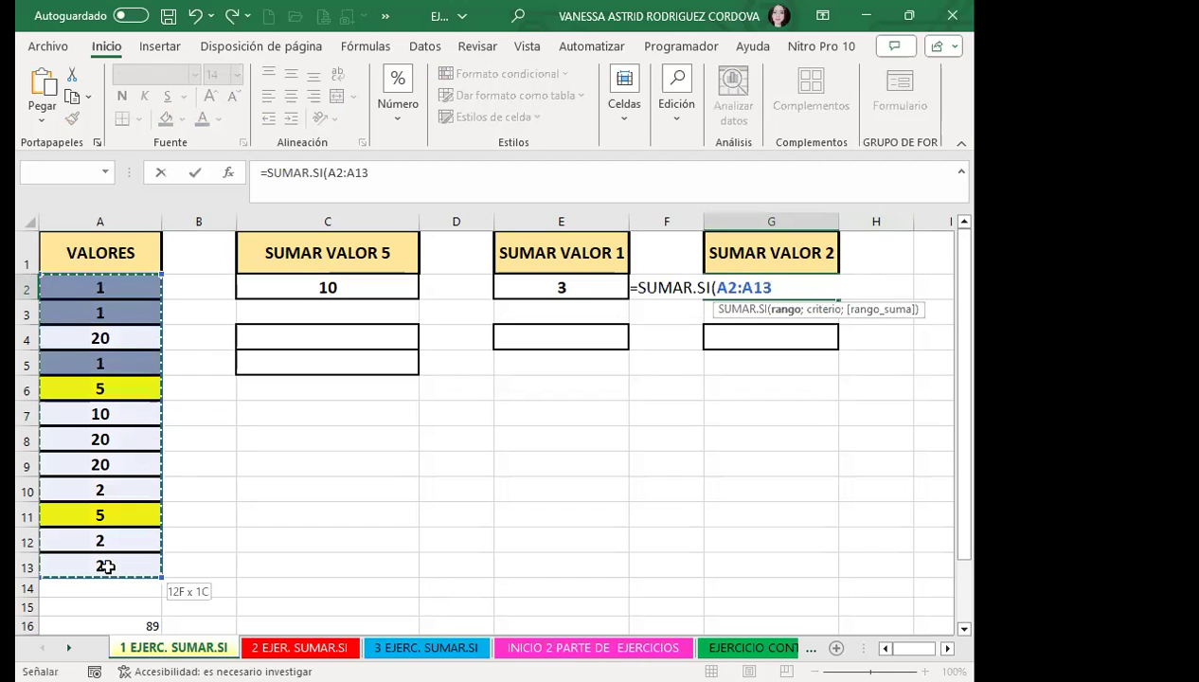
type(";2")
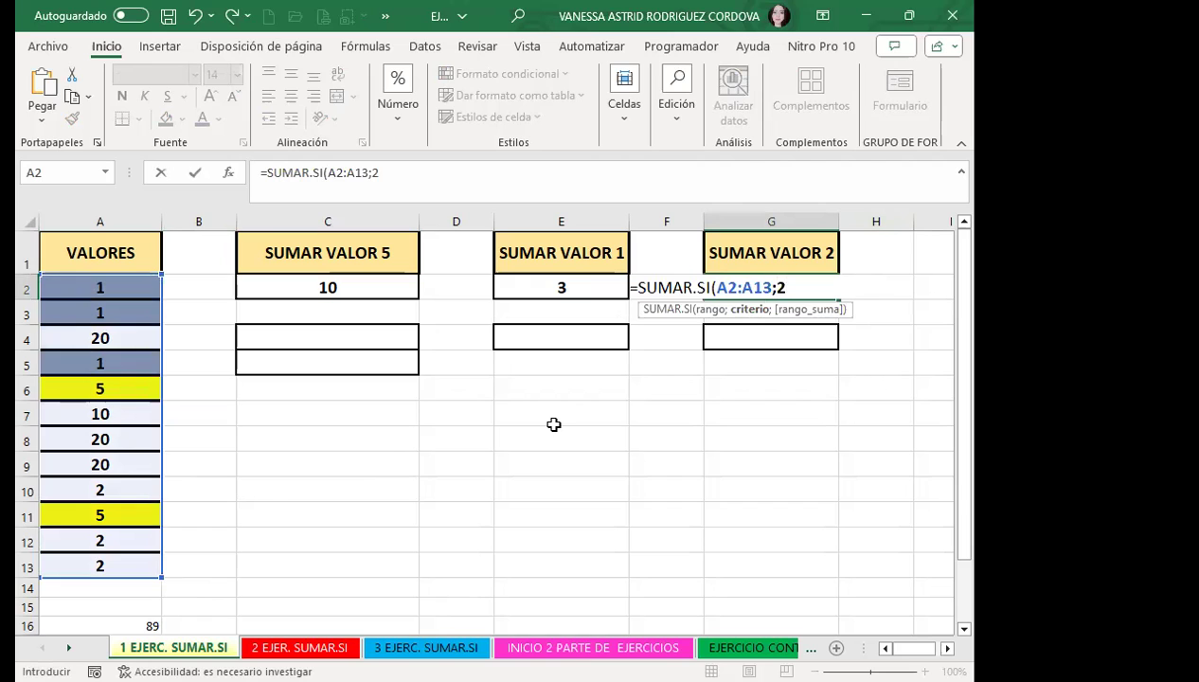
key("Return")
left_click(795, 279)
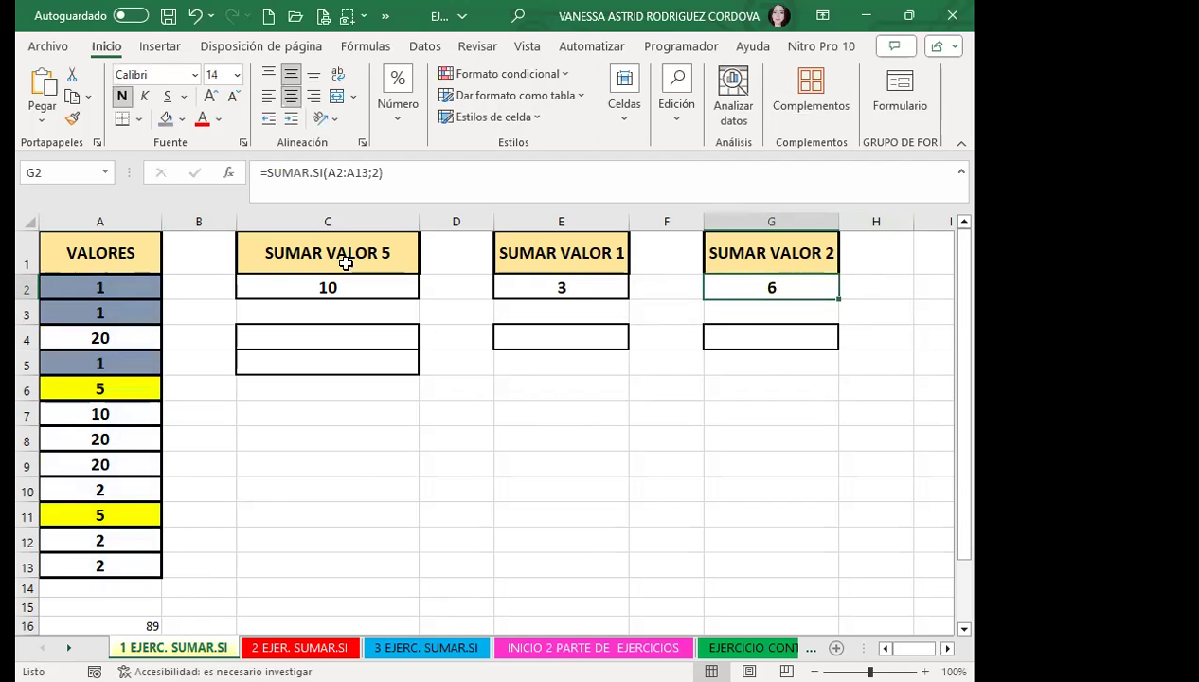
Shade the 2s in A10, A12 and A13 peach, then select C4
left_click(127, 489)
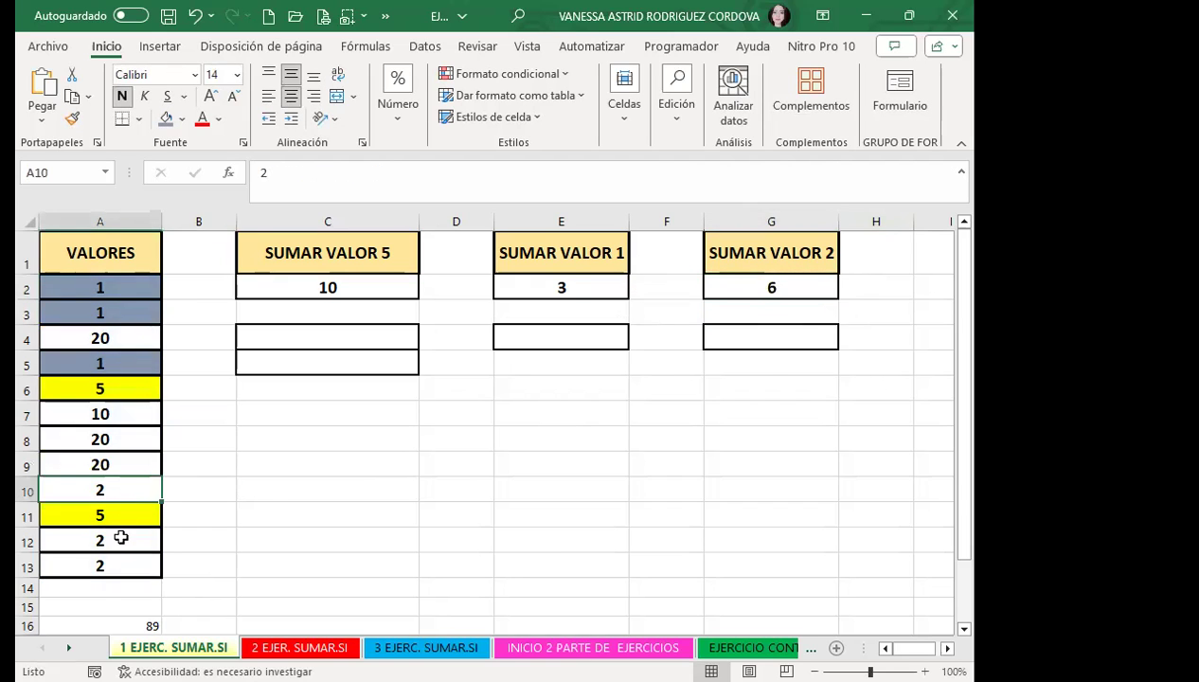
left_click(121, 537, "ctrl")
left_click(113, 566, "ctrl")
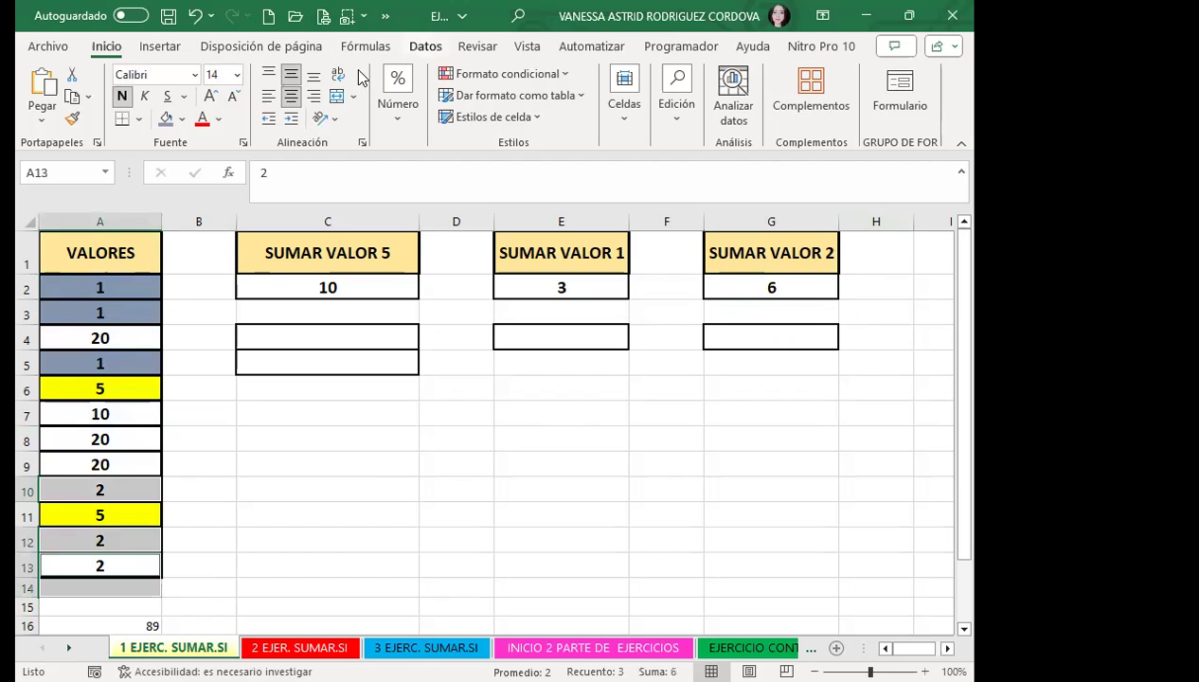
left_click(129, 489)
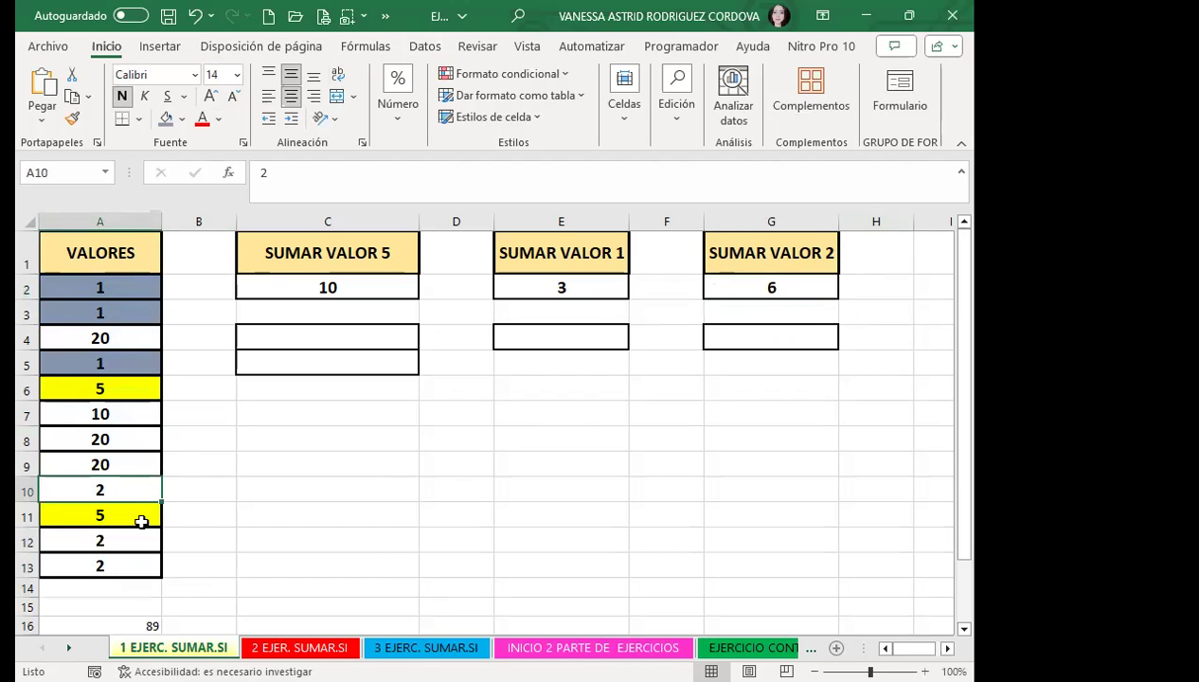
left_click(138, 541, "ctrl")
left_click(120, 564, "ctrl")
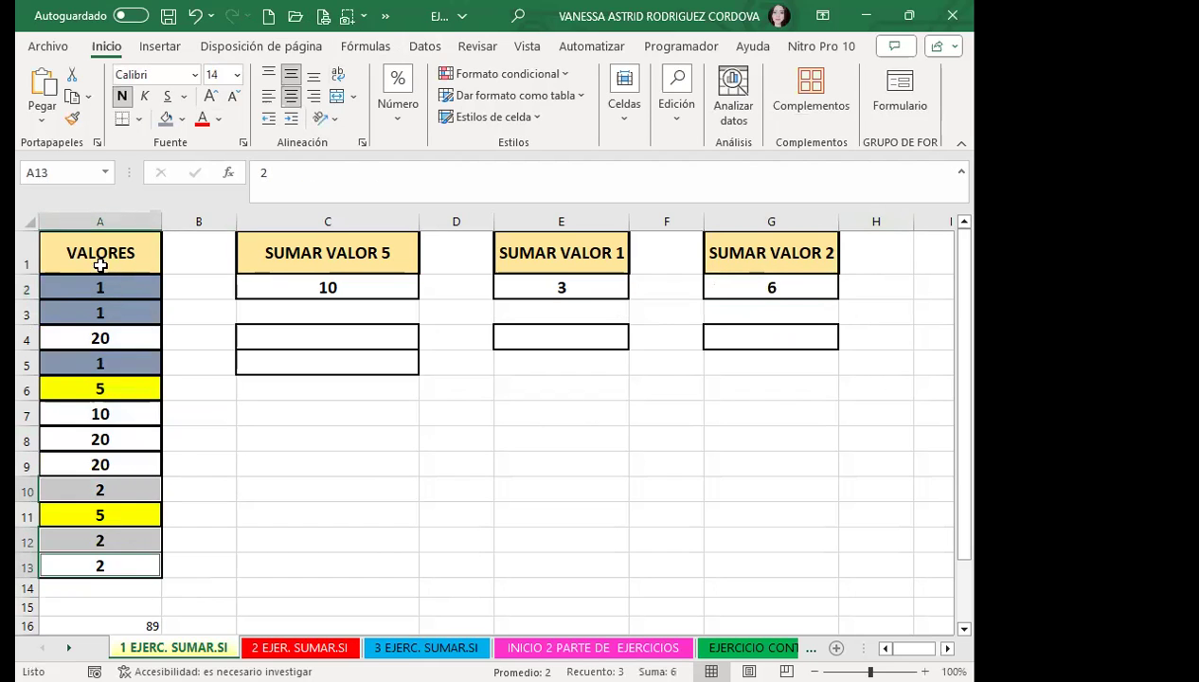
left_click(182, 118)
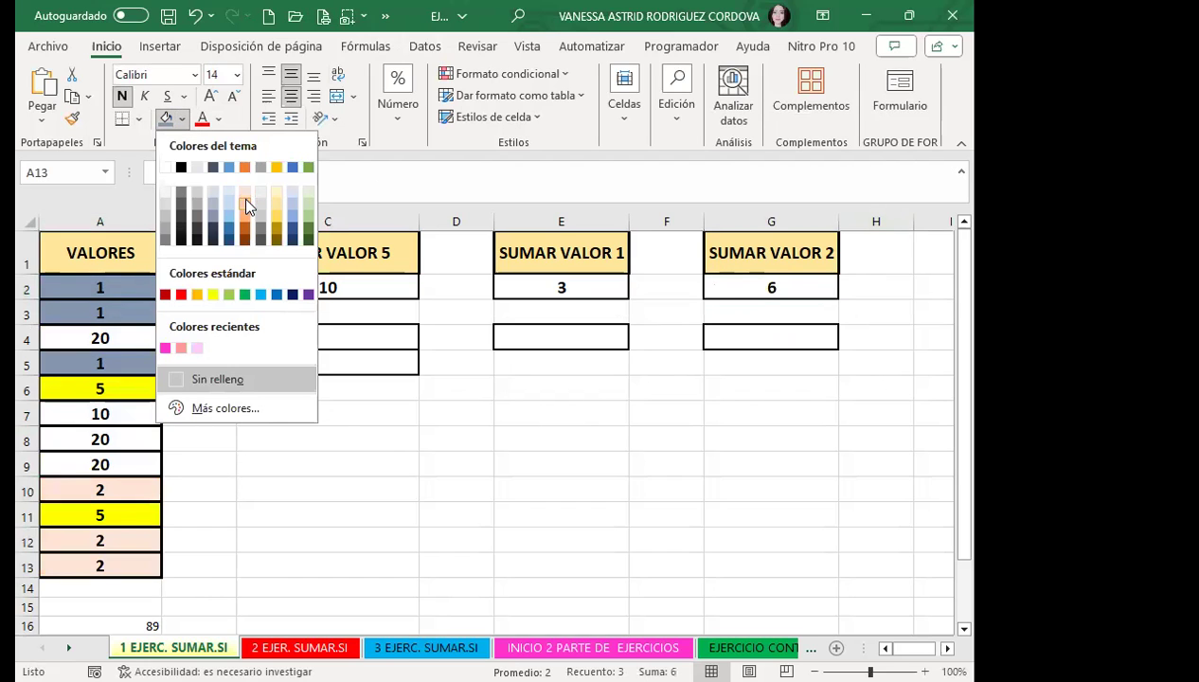
left_click(245, 202)
left_click(745, 289)
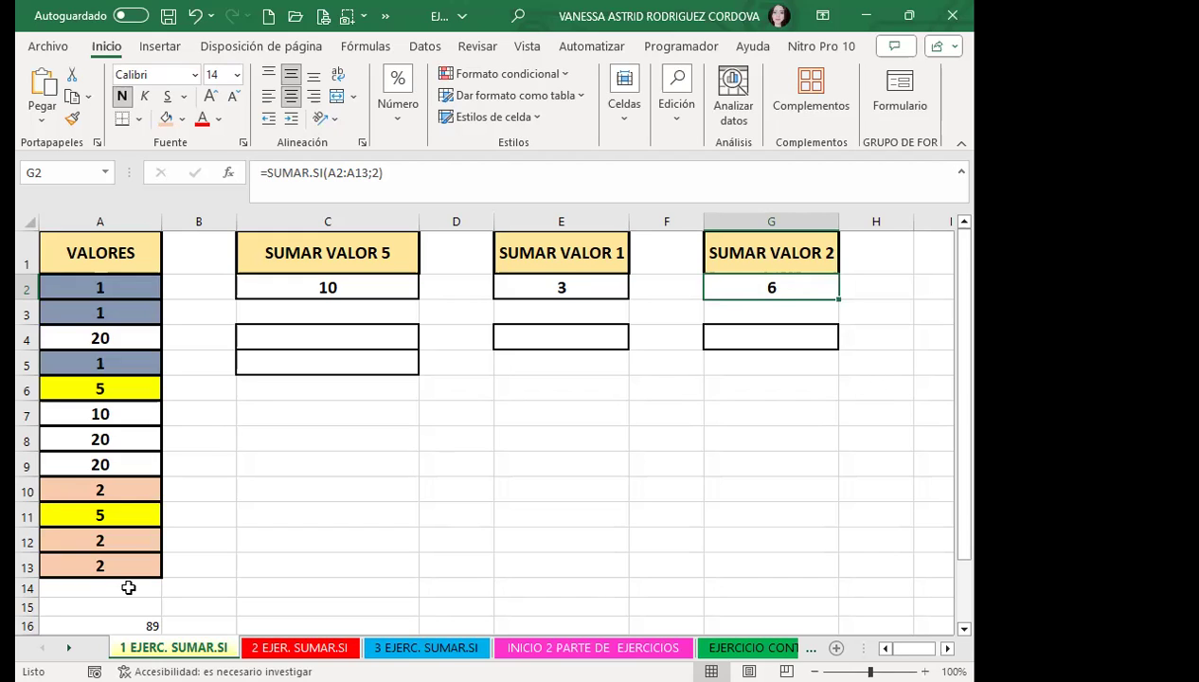
left_click(133, 570)
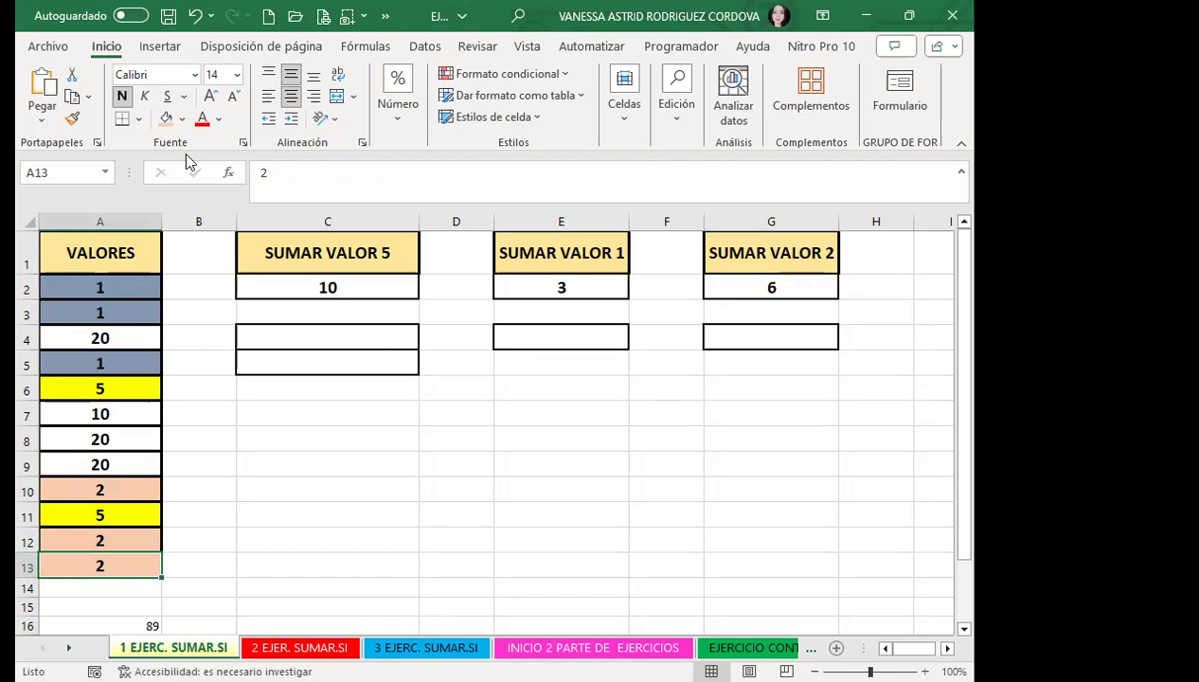
left_click(361, 341)
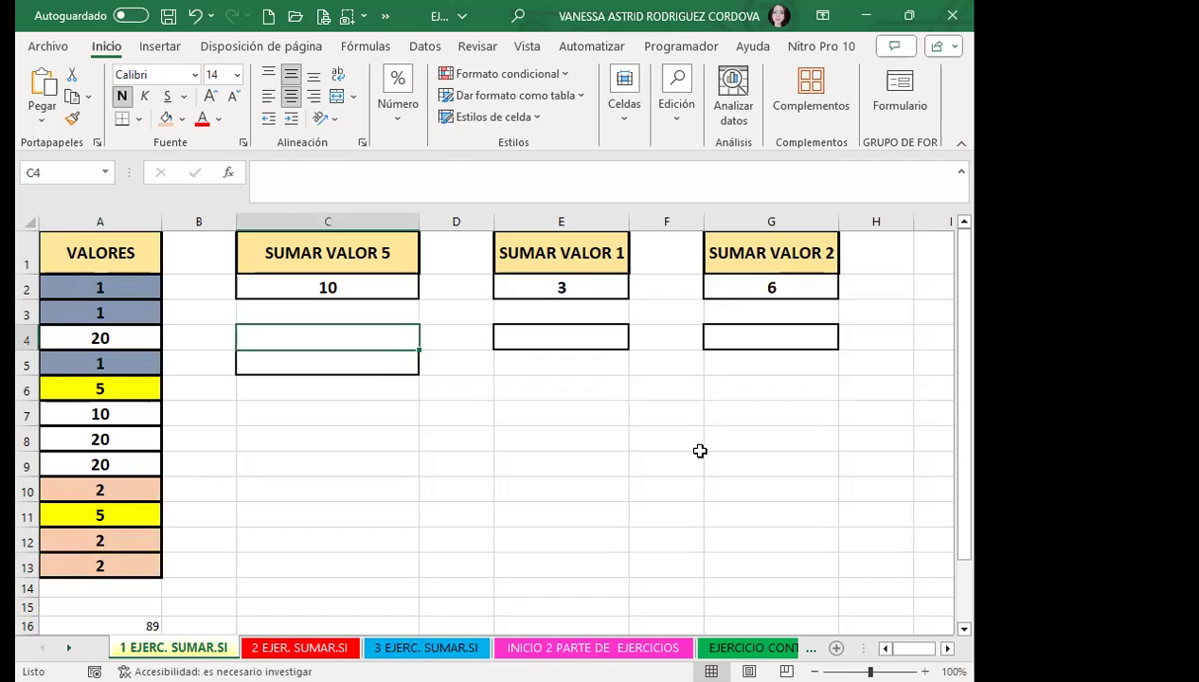
Enter 20 in C4 and make C5 =SUMAR.SI(A2:A13;C4), returning 60
type("20")
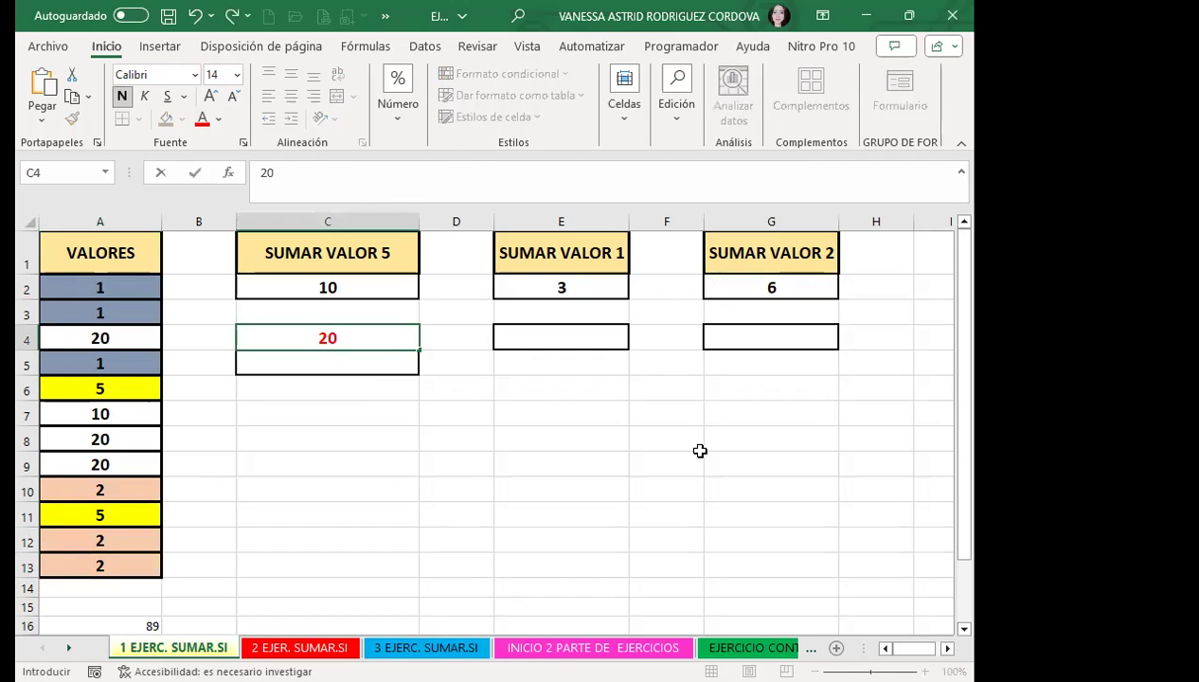
left_click(373, 458)
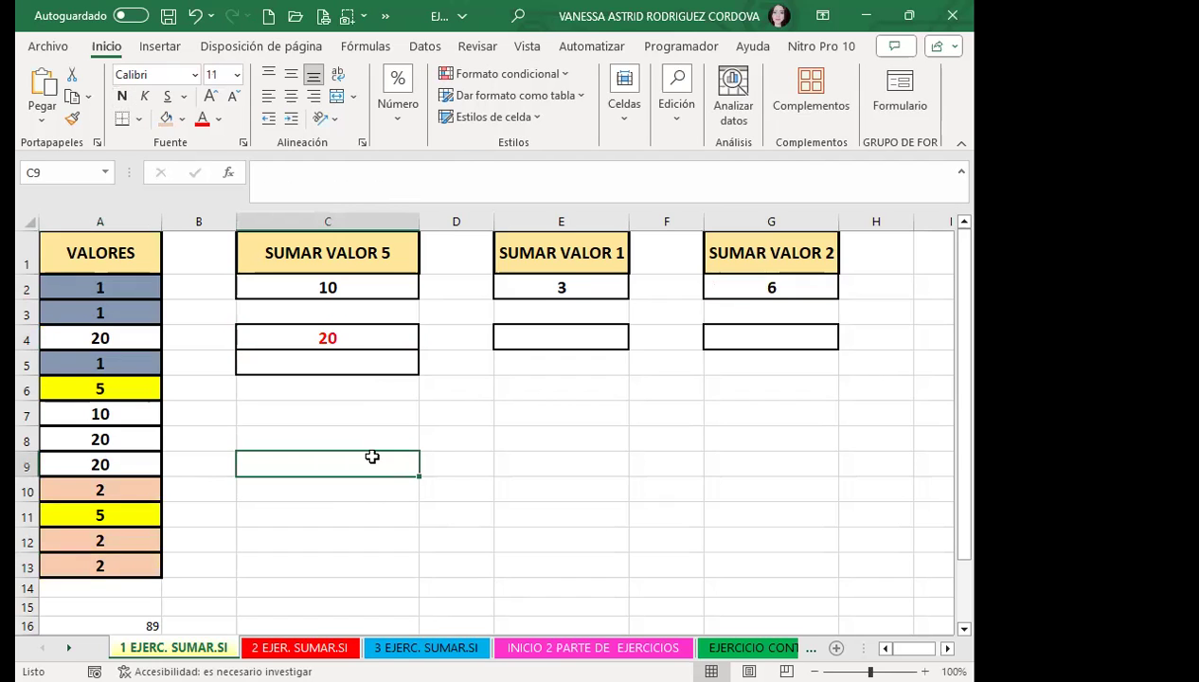
left_click(349, 364)
type("=")
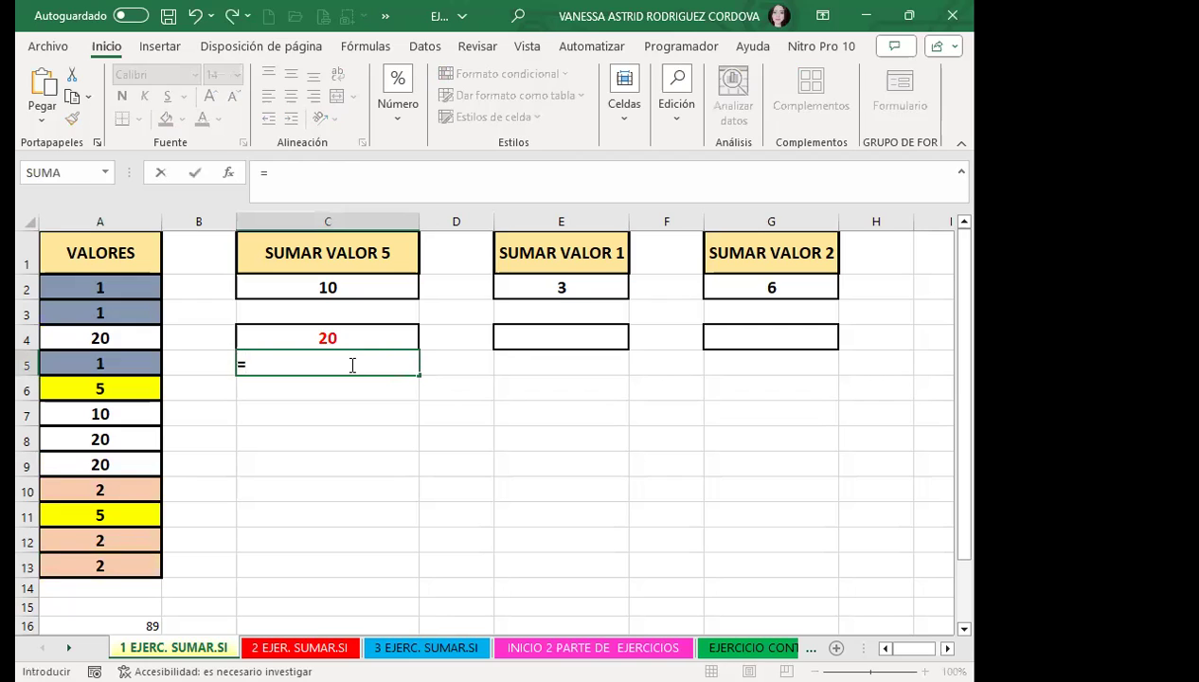
type("S")
type("UMAR")
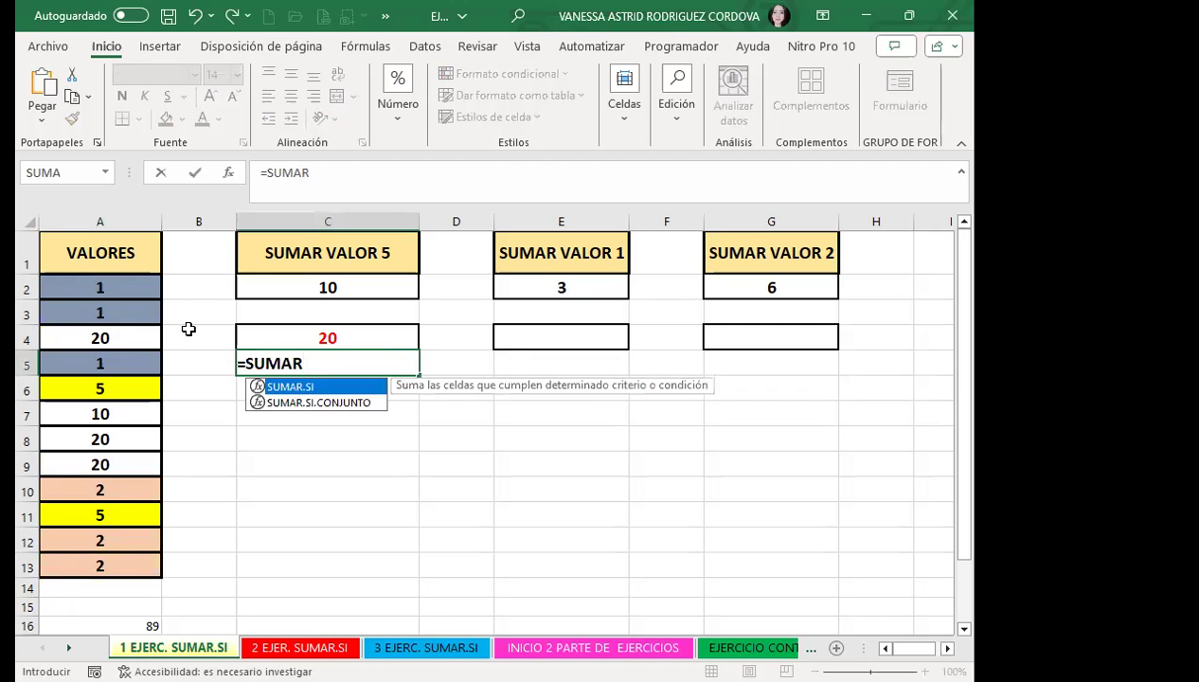
key("Tab")
left_click(108, 287)
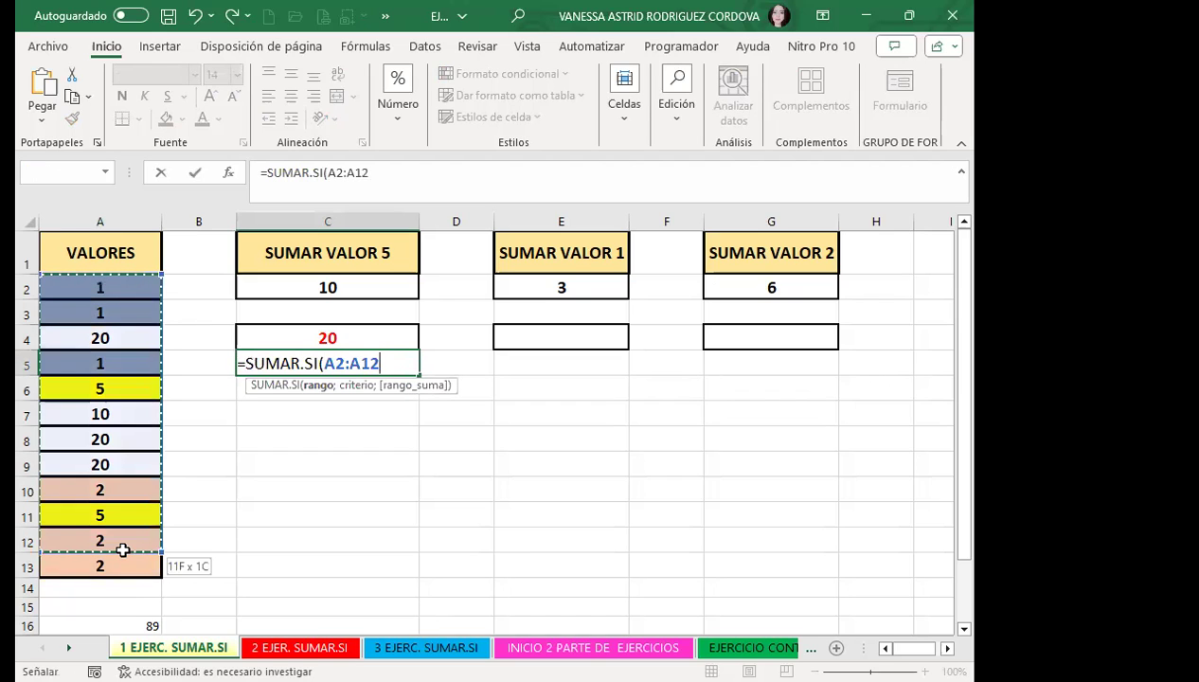
left_click_drag(122, 545, 121, 567)
type(";")
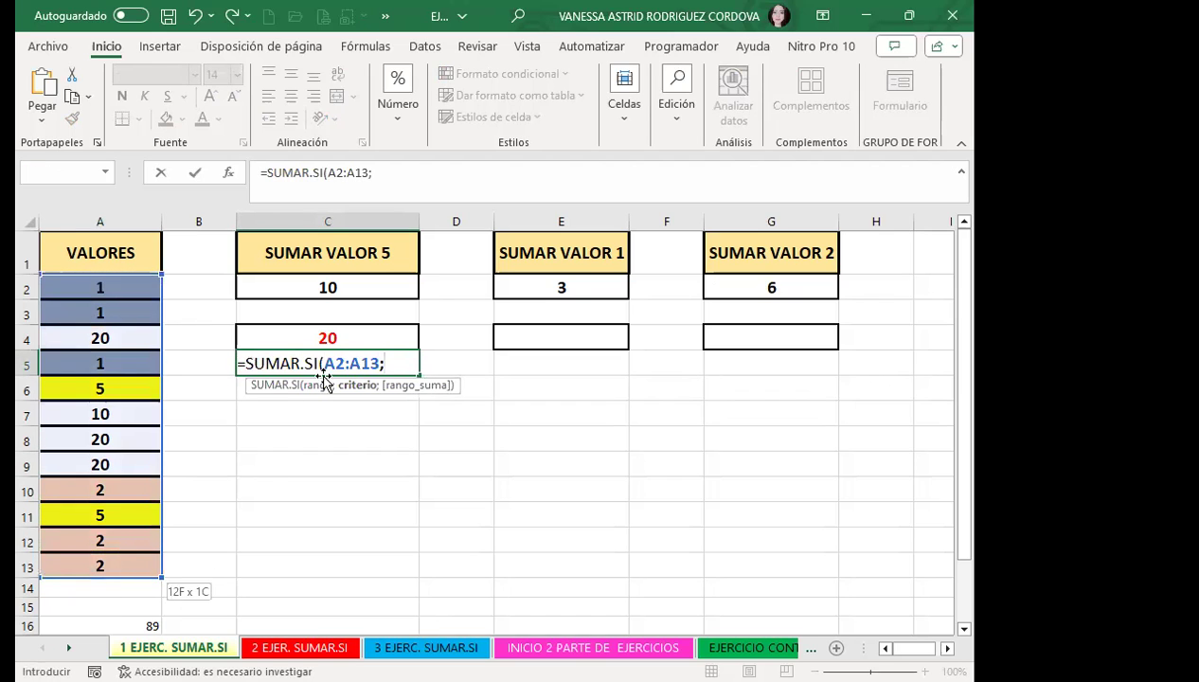
left_click(368, 336)
key("Return")
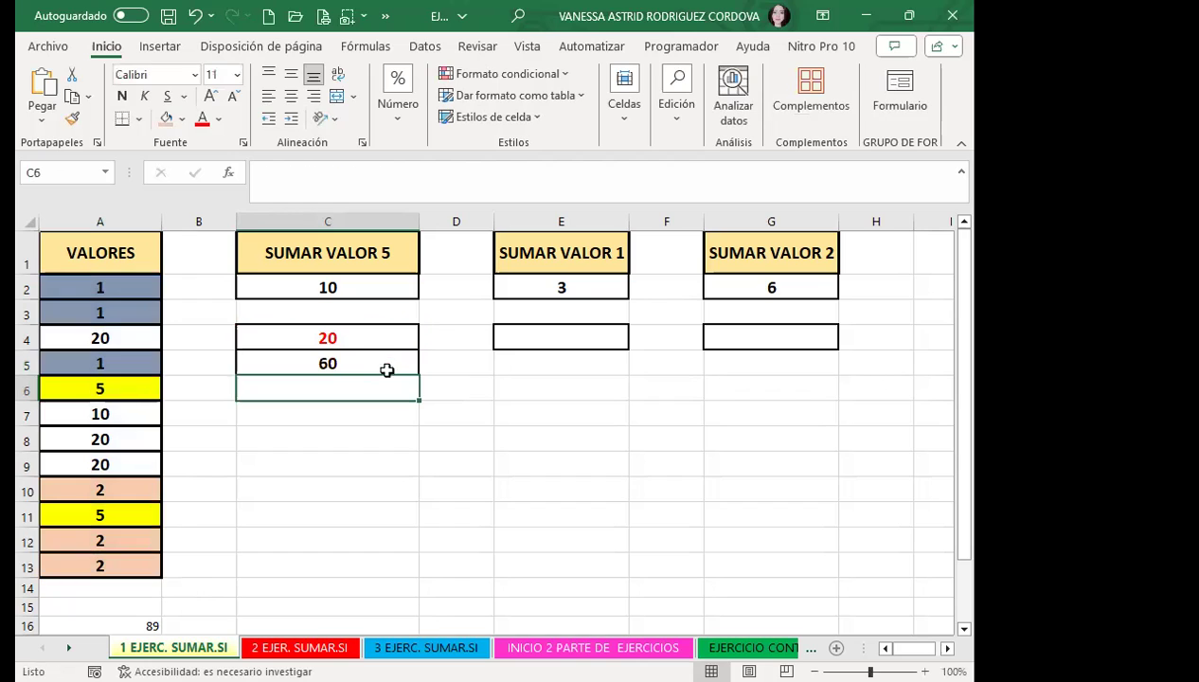
left_click(322, 362)
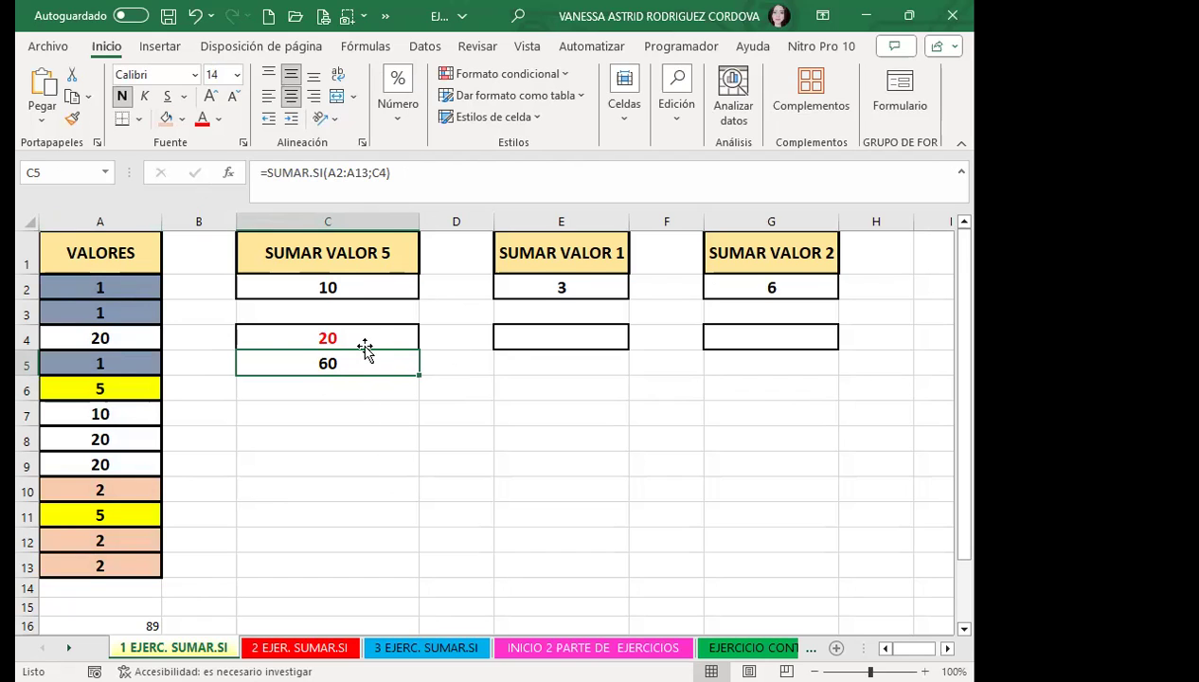
Change the C4 criterion to 10, then to 5, so C5 shows 10
left_click(357, 346)
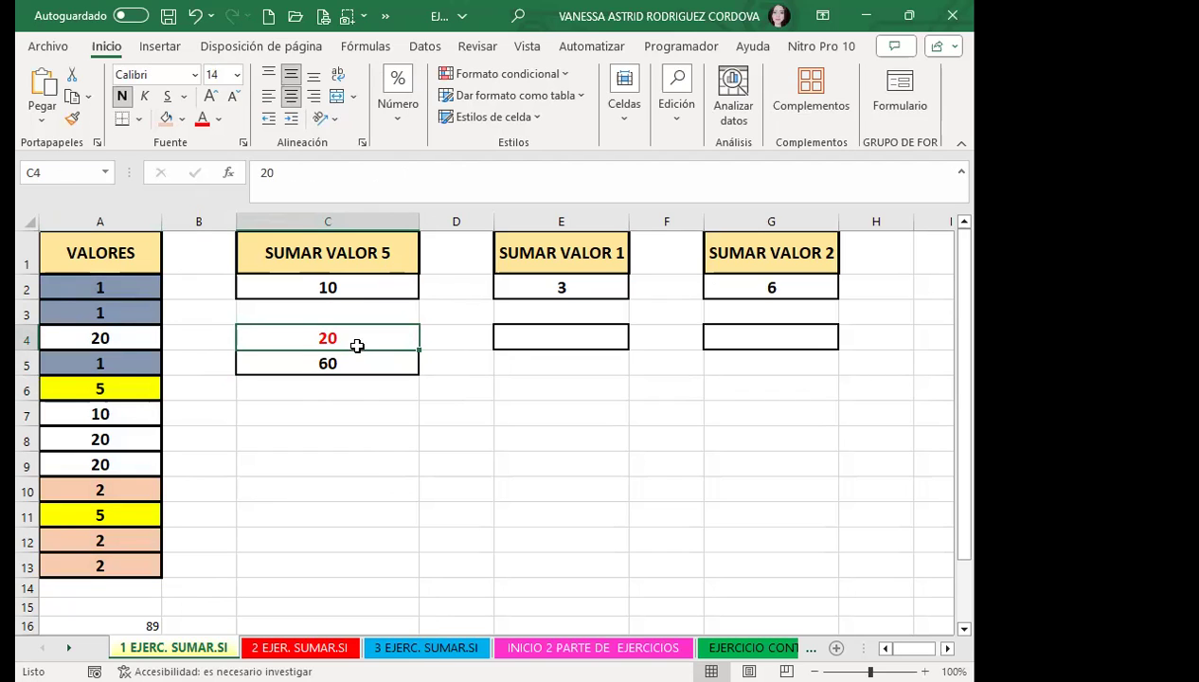
type("10")
key("Return")
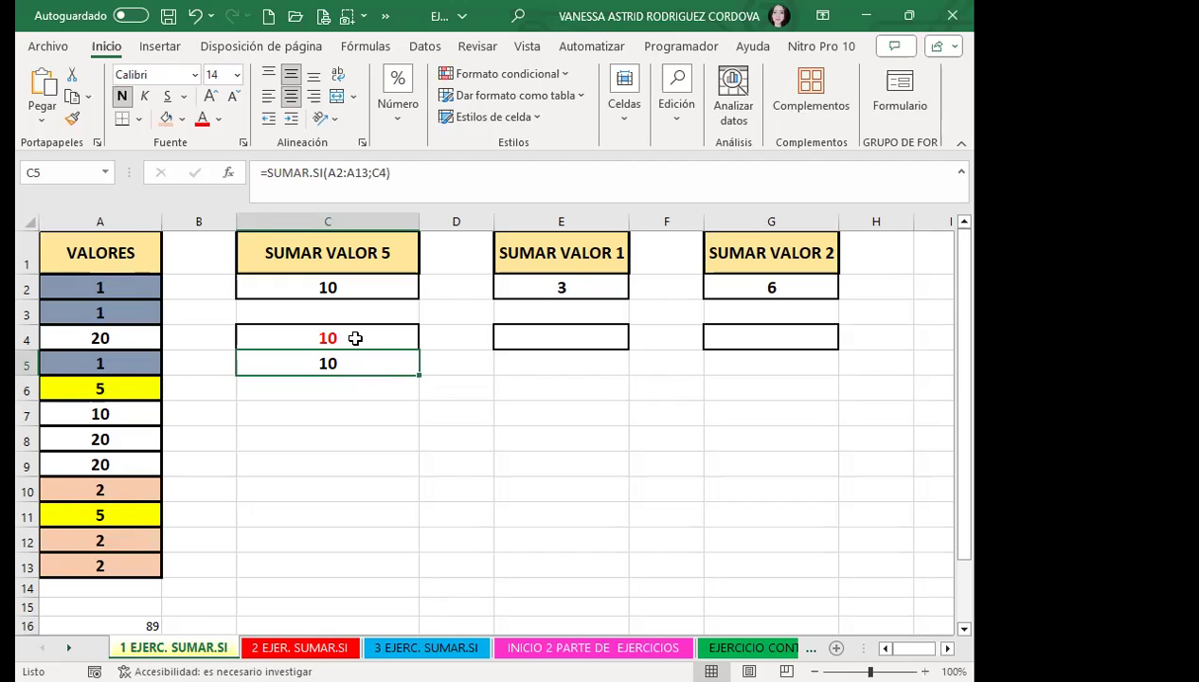
left_click(353, 338)
type("5")
key("Return")
Review the existing formulas in C2, E2 and G2
left_click(357, 435)
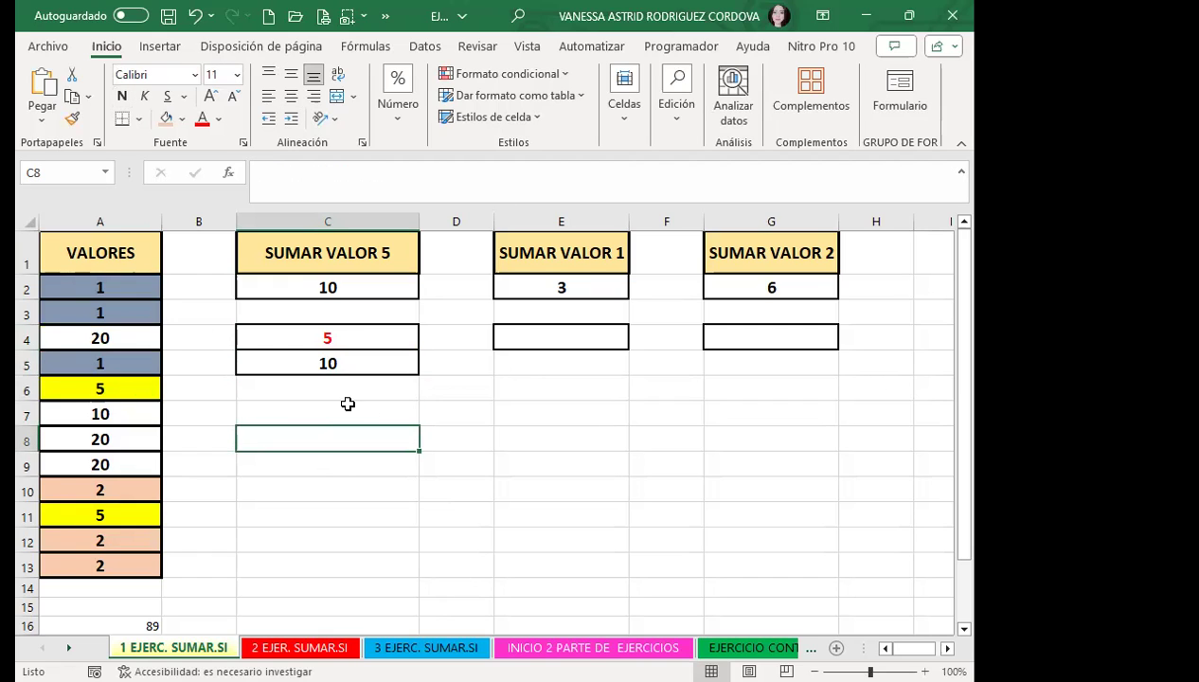
left_click(375, 295)
left_click(508, 288)
left_click(750, 278)
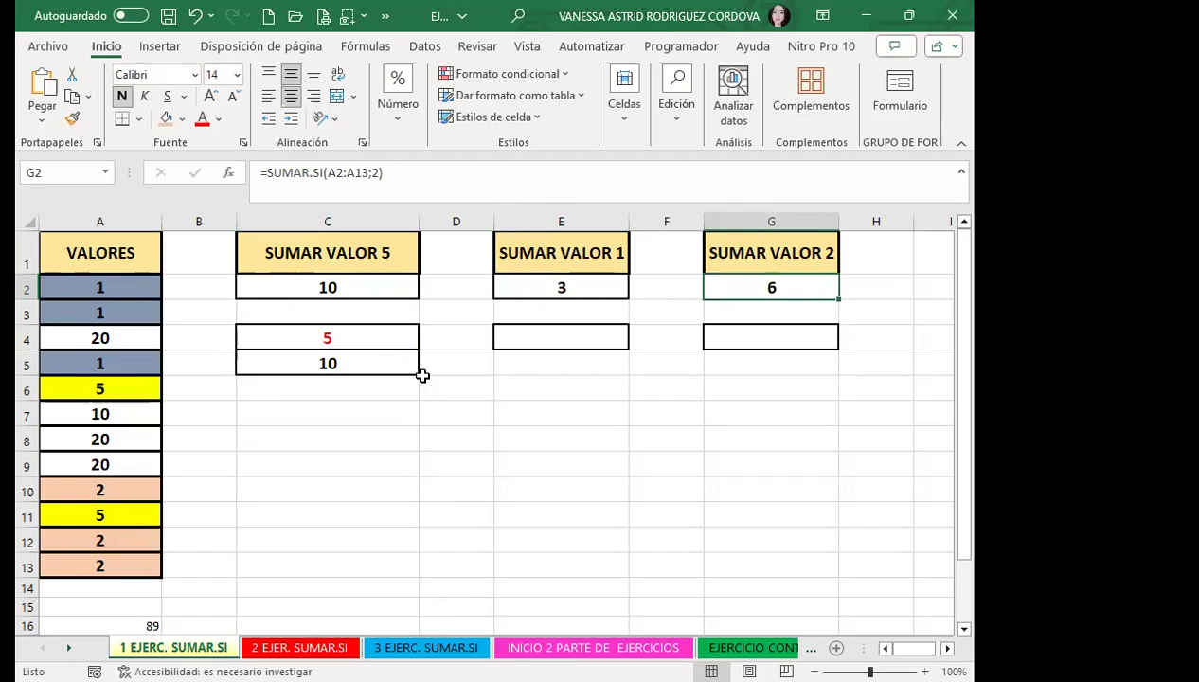
Type the criteria 5, 1 and 2 into C8, C9 and C10
left_click(373, 434)
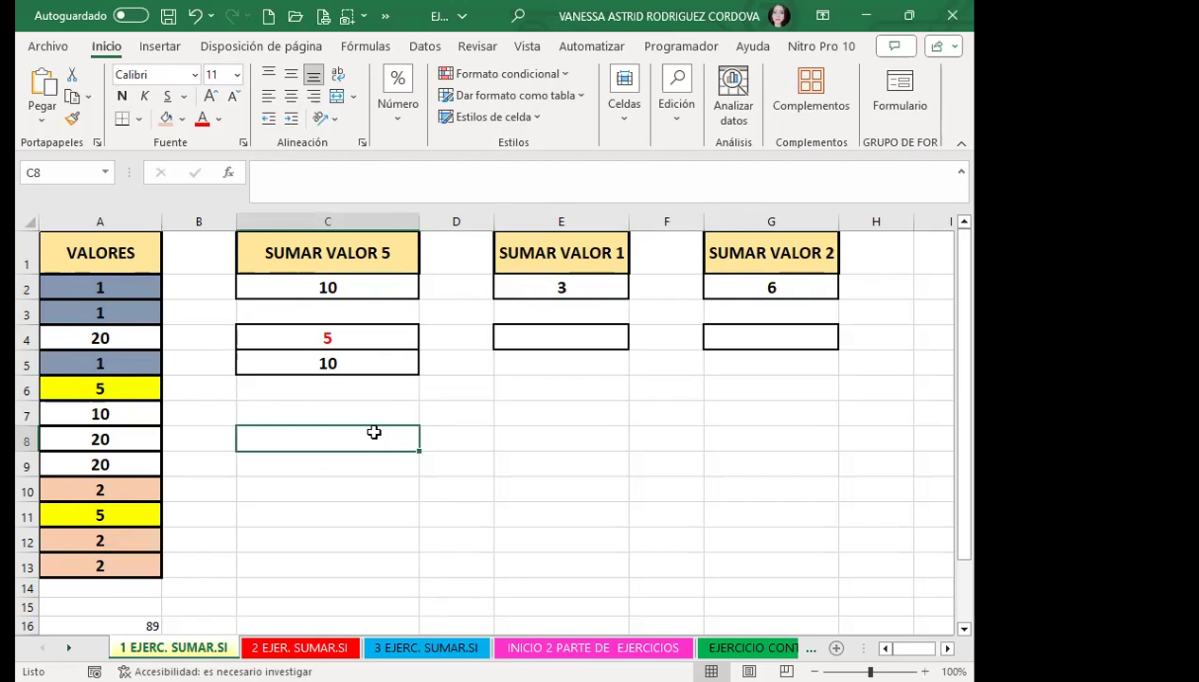
type("5")
key("Return")
type("1")
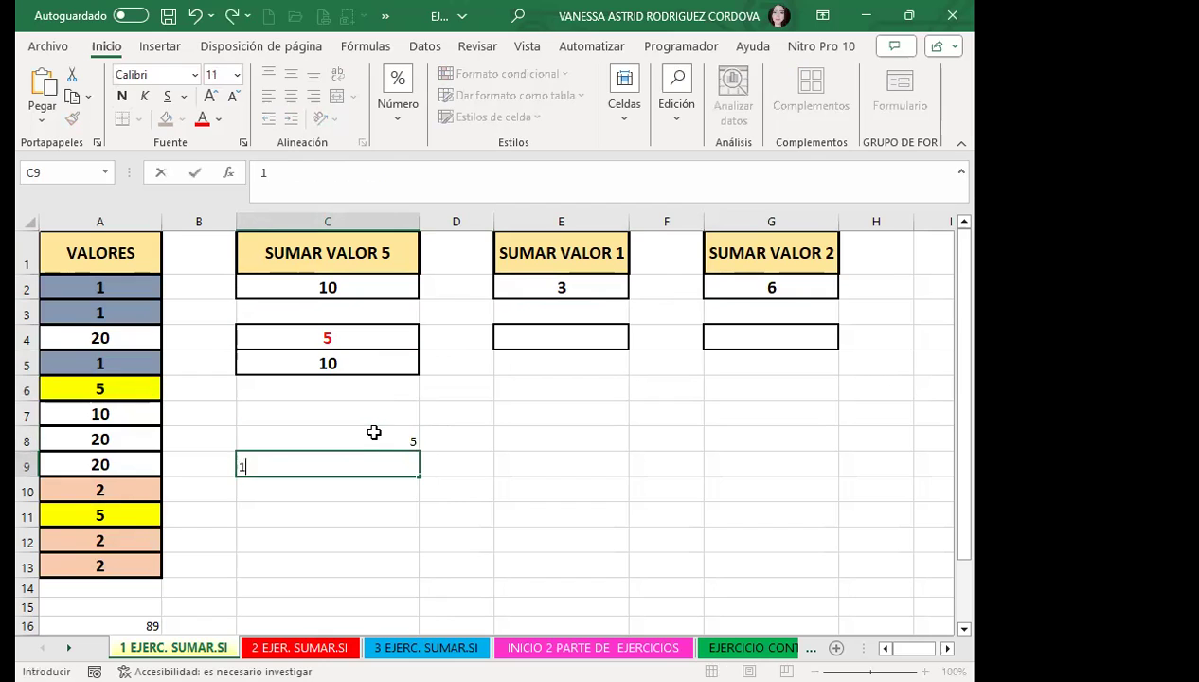
key("Return")
type("2")
key("Return")
left_click(460, 442)
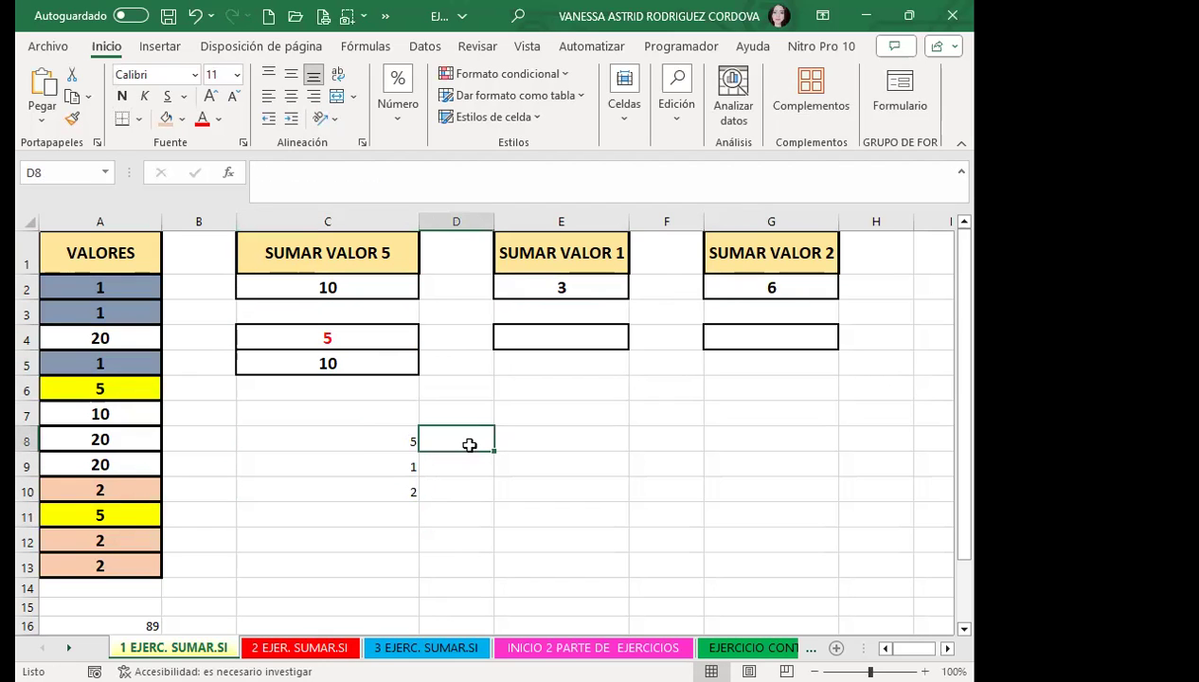
Enter =SUMAR.SI($A$2:$A$13;C8) in D8 with an absolute range
double_click(472, 446)
type("=")
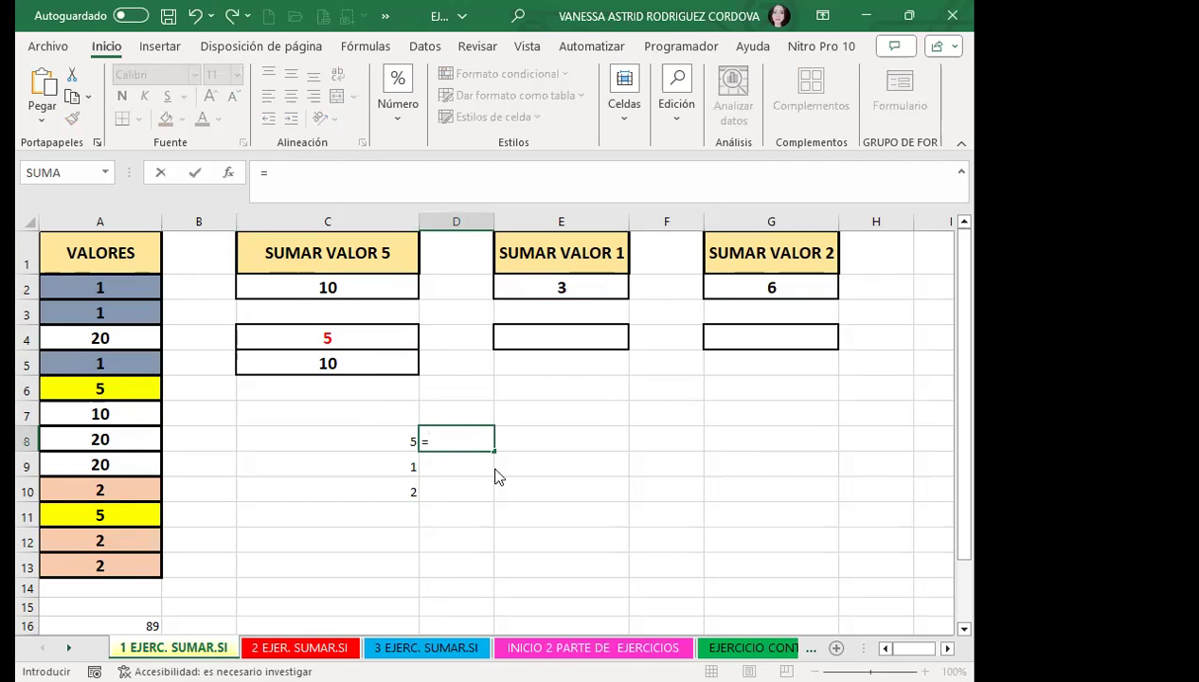
type("SUMAR")
double_click(464, 462)
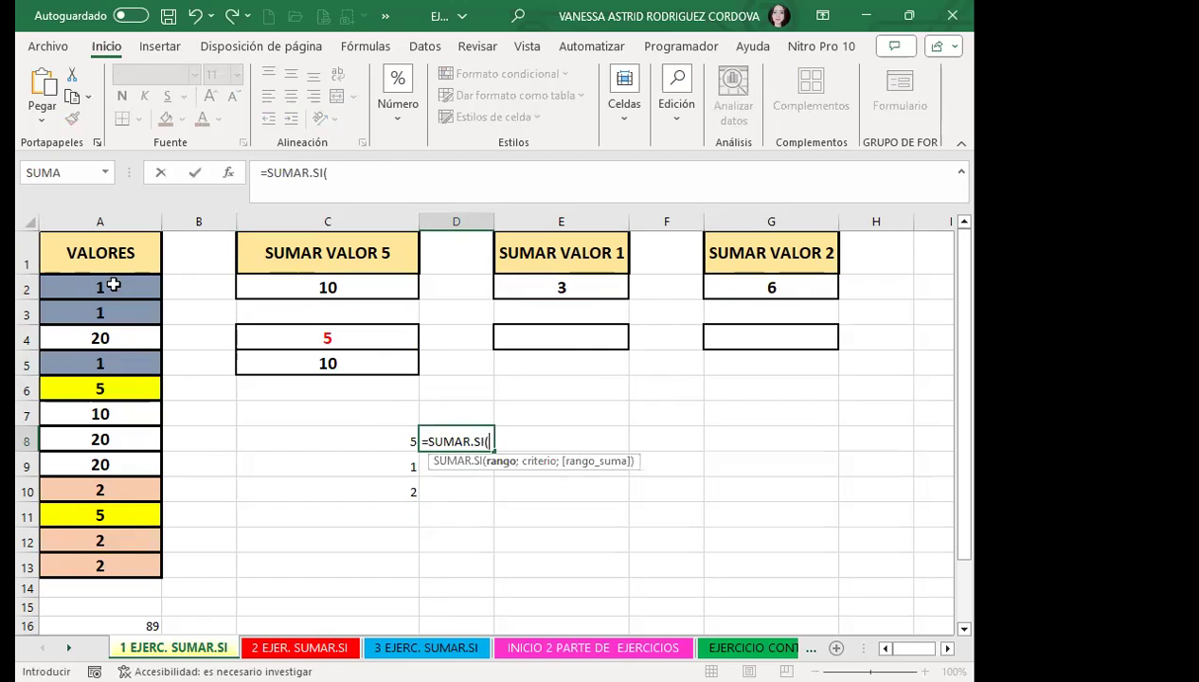
left_click(113, 284)
left_click_drag(113, 284, 104, 567)
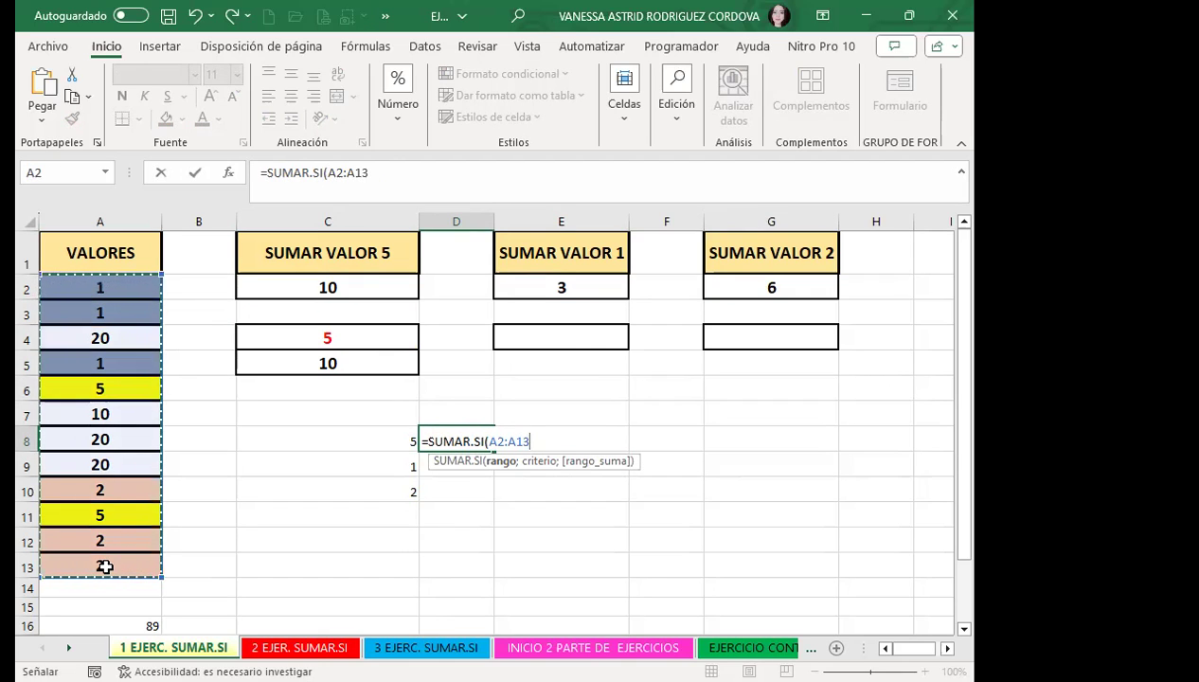
key("F4")
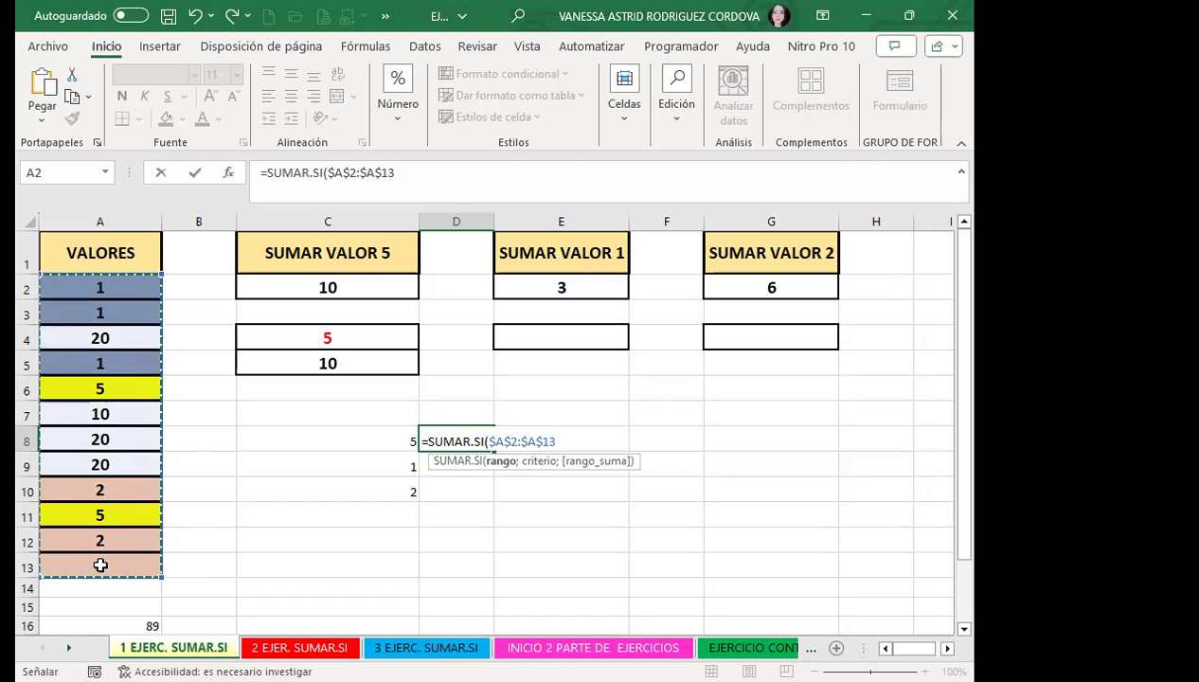
type(";")
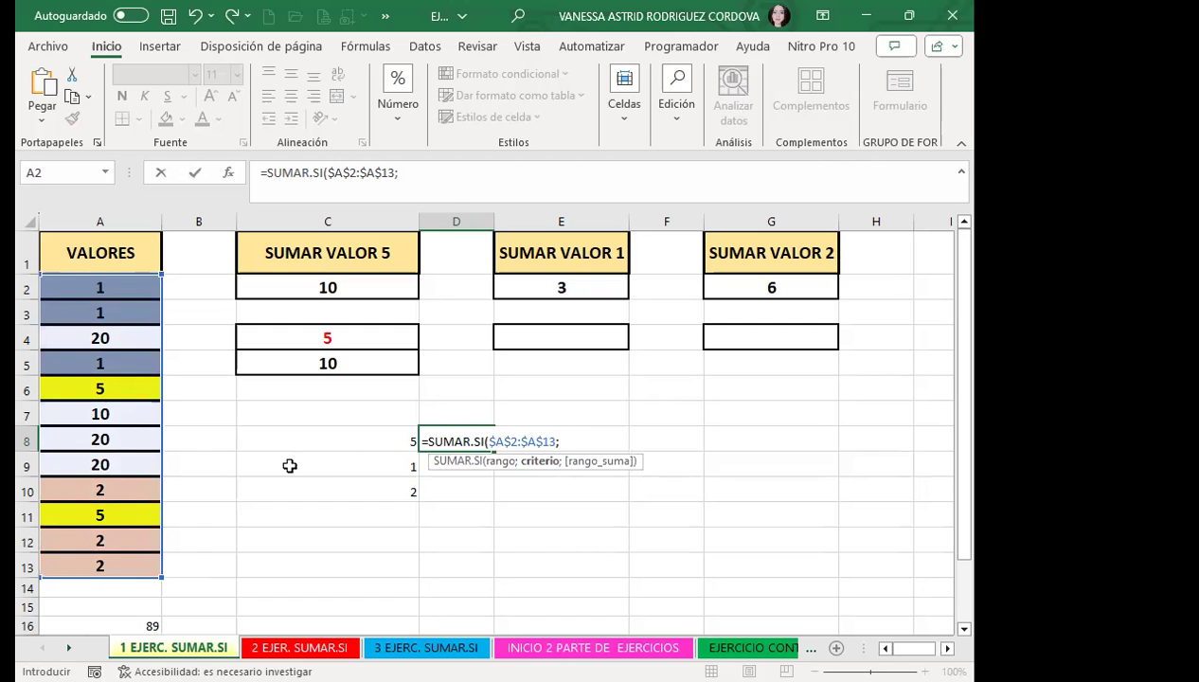
left_click(346, 434)
key("Return")
Fill D8's formula down to D10, giving 10, 3 and 6
left_click(474, 439)
left_click_drag(495, 463, 496, 498)
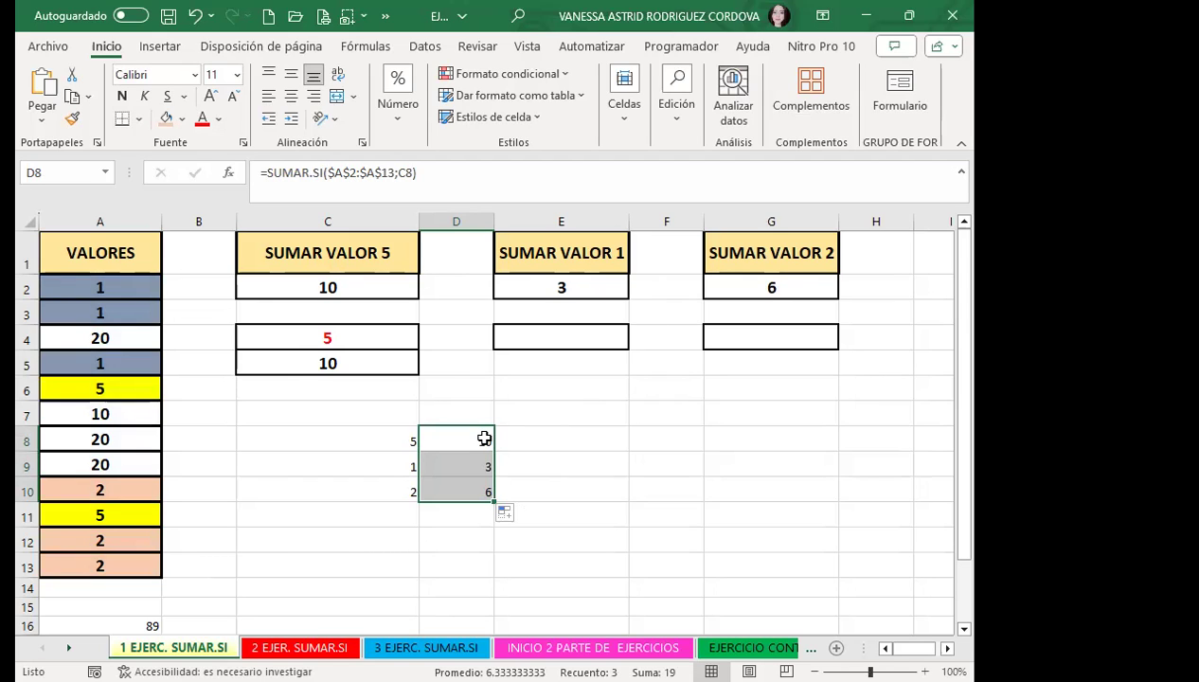
left_click(372, 286)
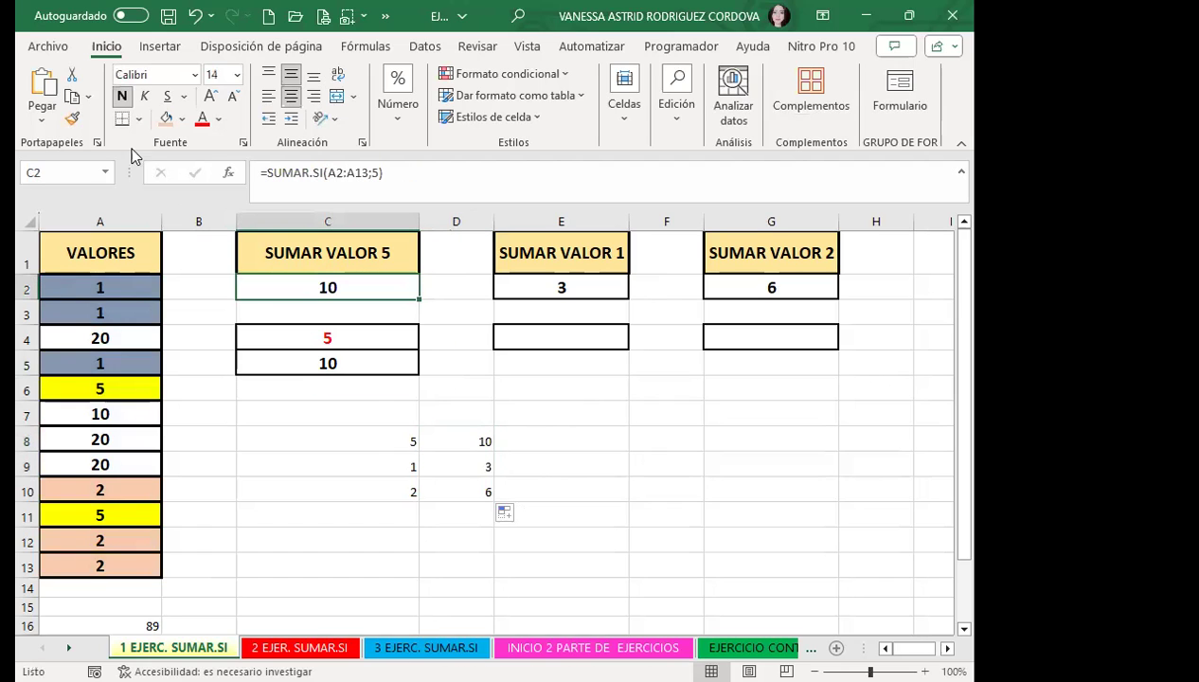
Copy C2's bold, centred, bordered formatting onto C8:D10 with Format Painter
left_click(72, 118)
left_click_drag(356, 432, 461, 492)
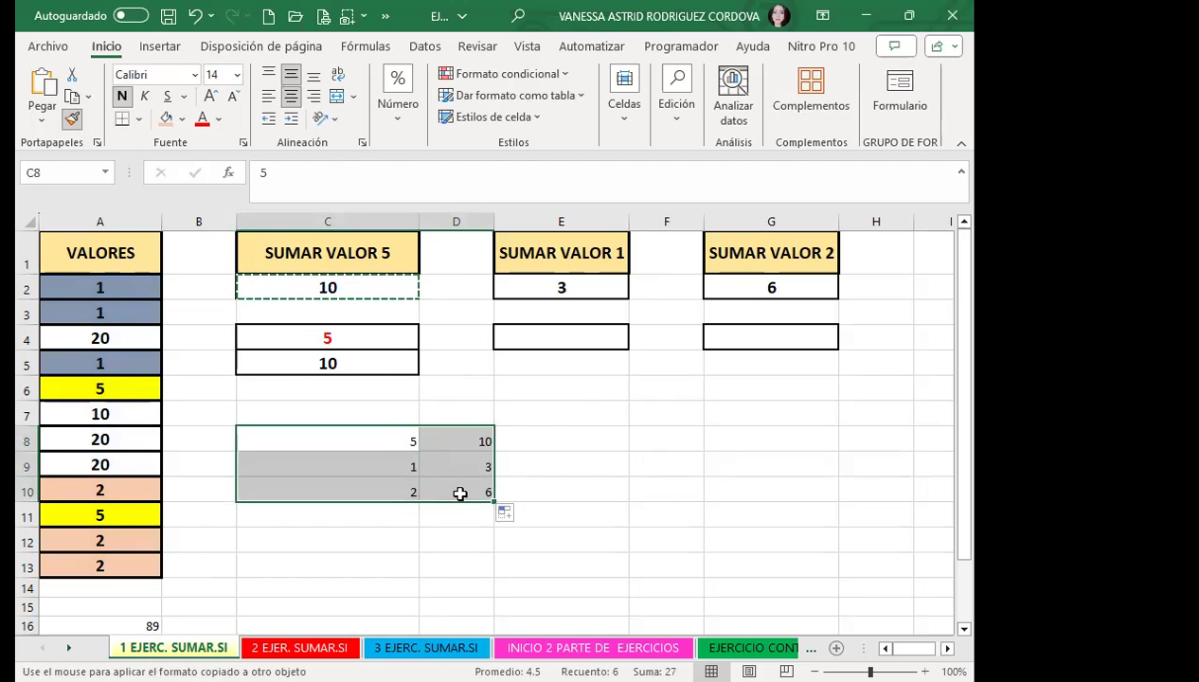
left_click(478, 540)
Give C8:C10 the C1 header's light-orange fill with Format Painter
left_click(329, 253)
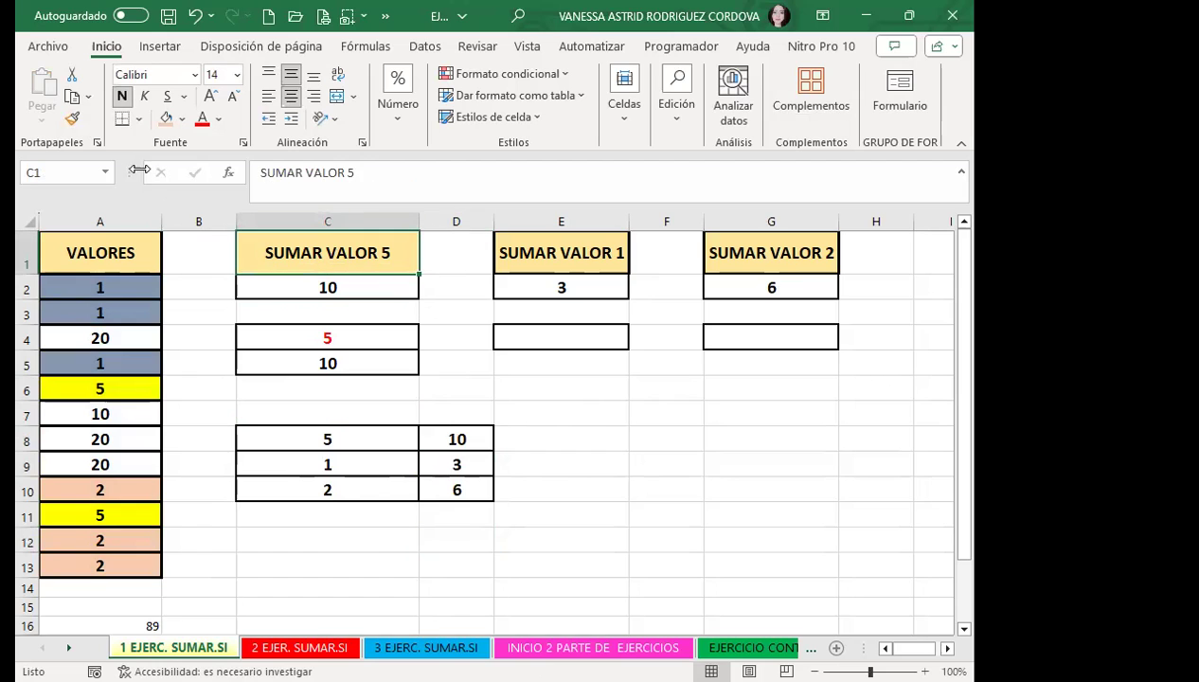
left_click(72, 118)
left_click_drag(367, 440, 375, 487)
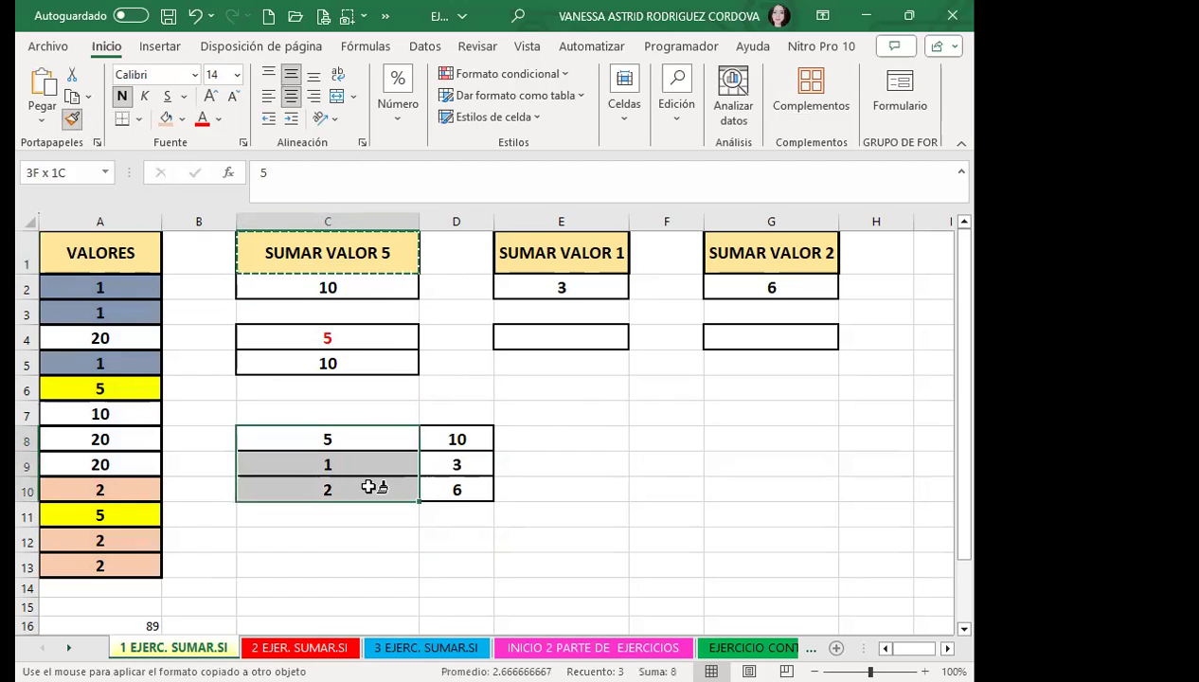
left_click(472, 433)
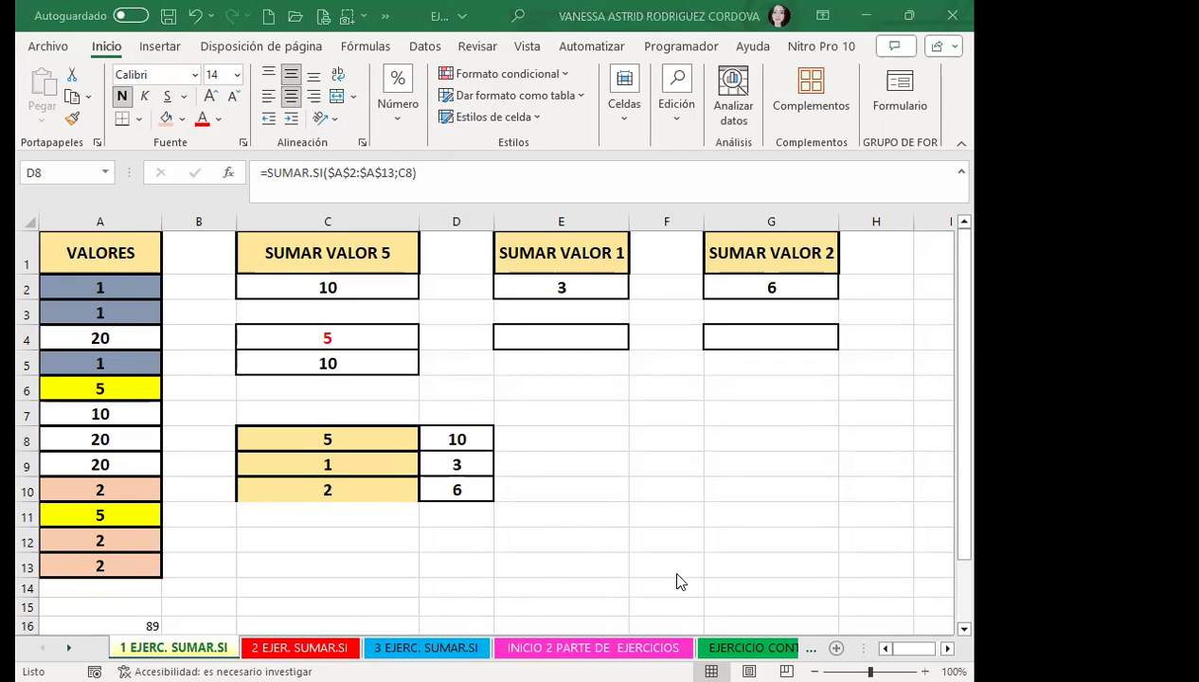
Move to the 2 EJER. SUMAR.SI sheet and select C2 under SUMAR VALOR >5
key("ctrl+Page_Down")
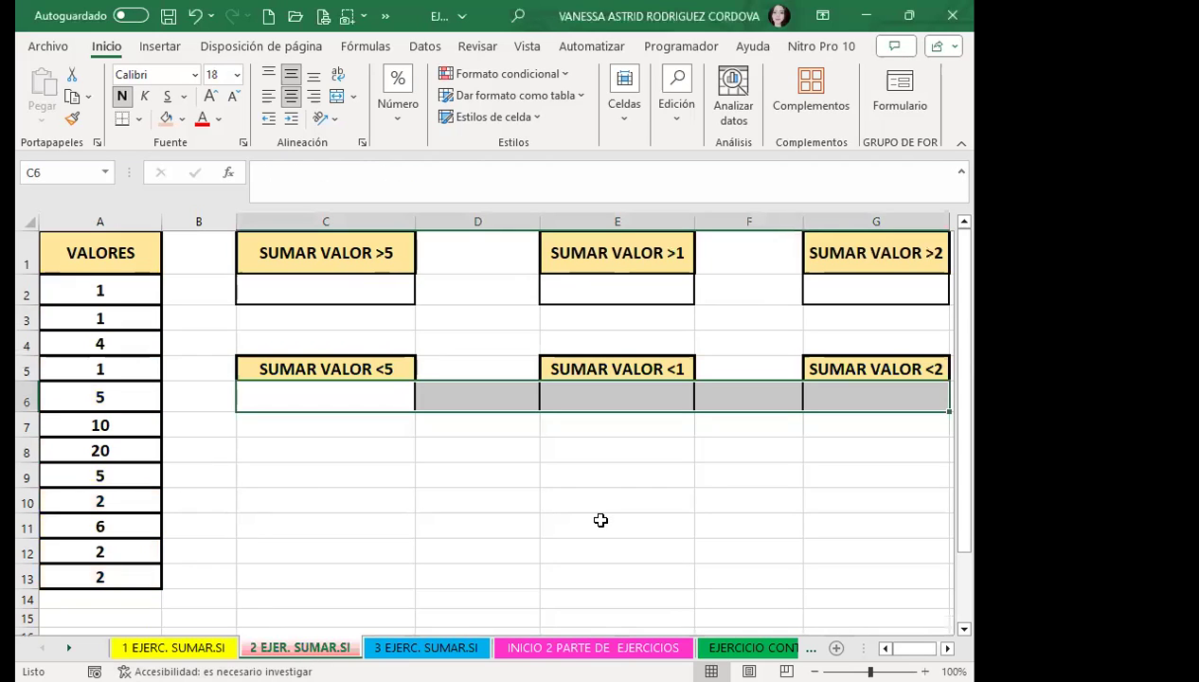
left_click(317, 288)
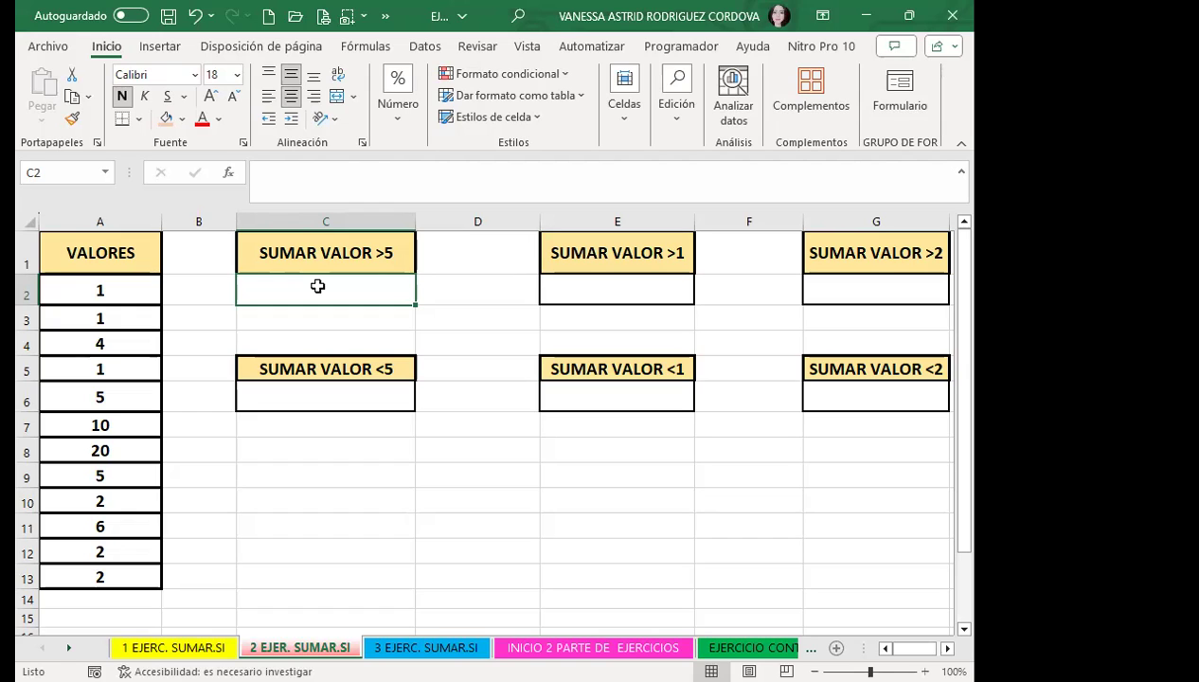
Enter =SUMAR.SI(A2:A13;">5") in C2, returning 36
type("=")
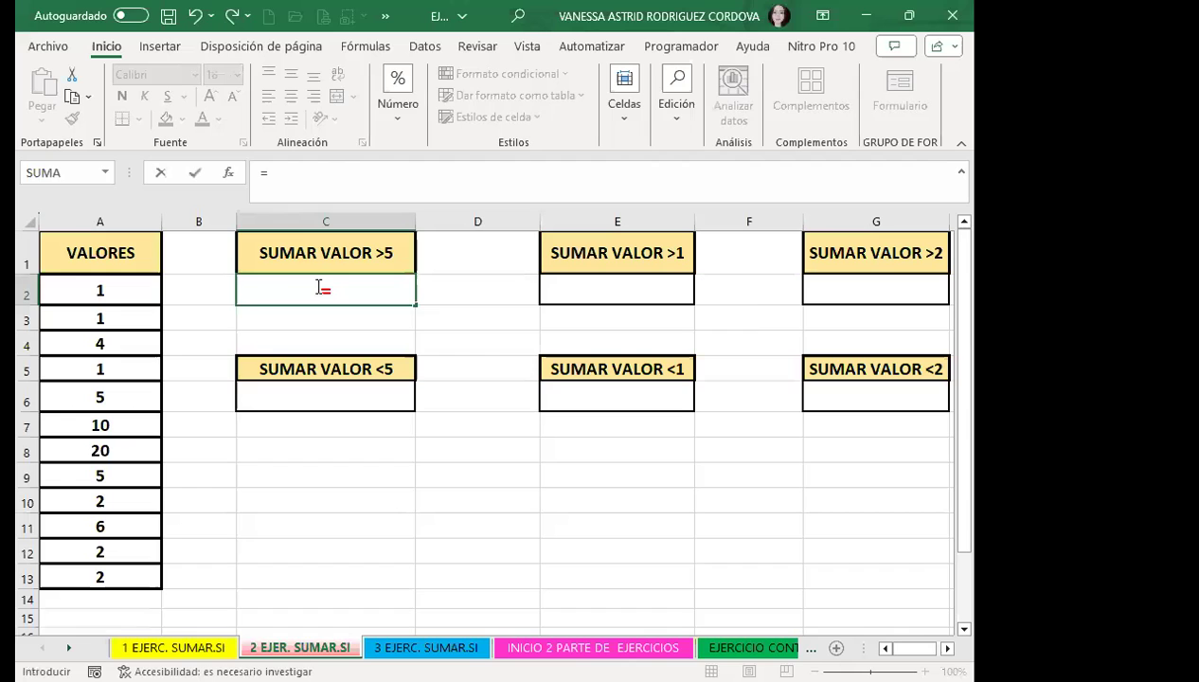
type("SUMAR")
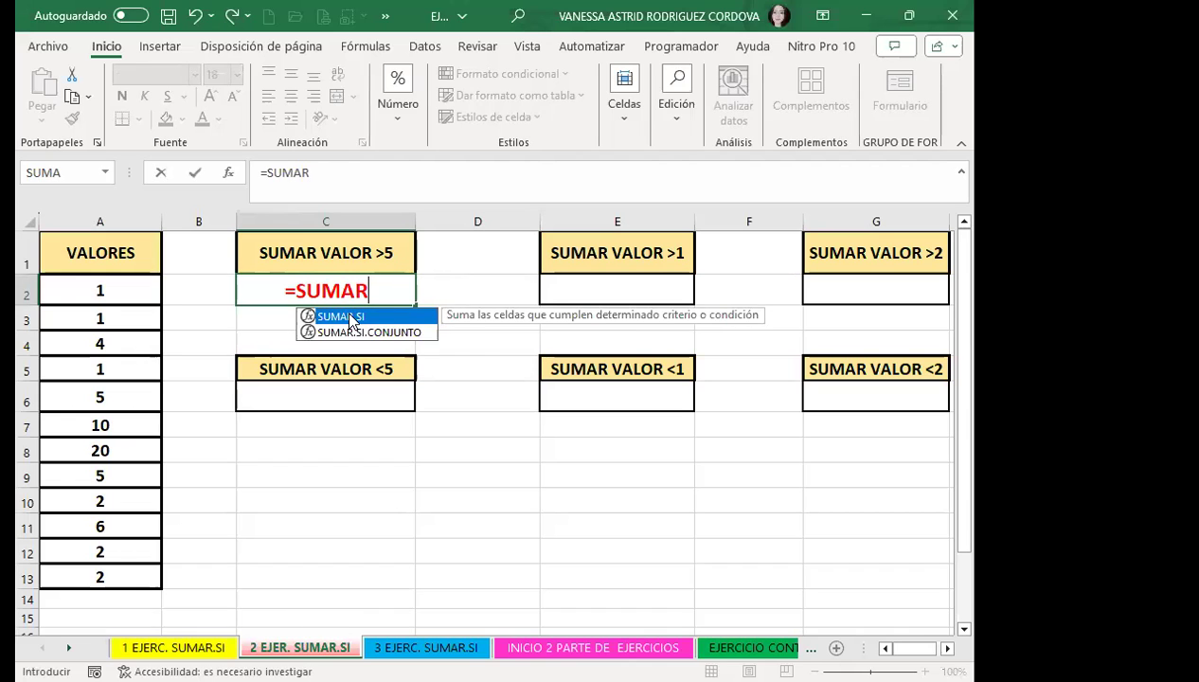
double_click(344, 318)
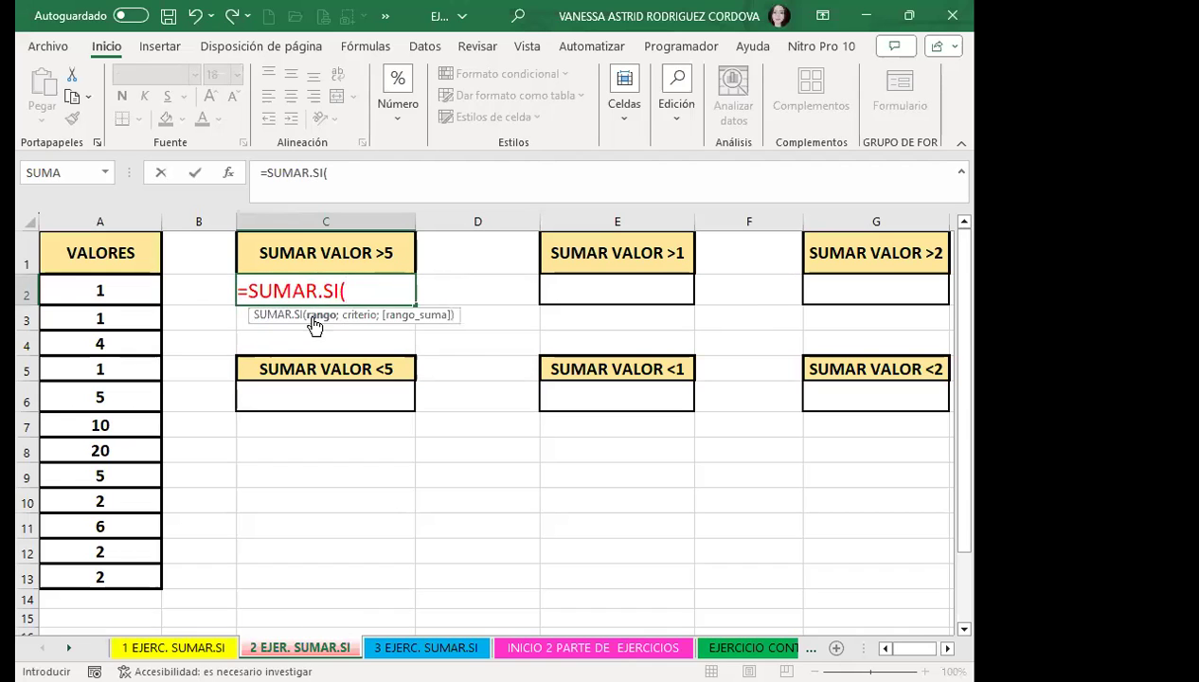
left_click_drag(118, 297, 124, 565)
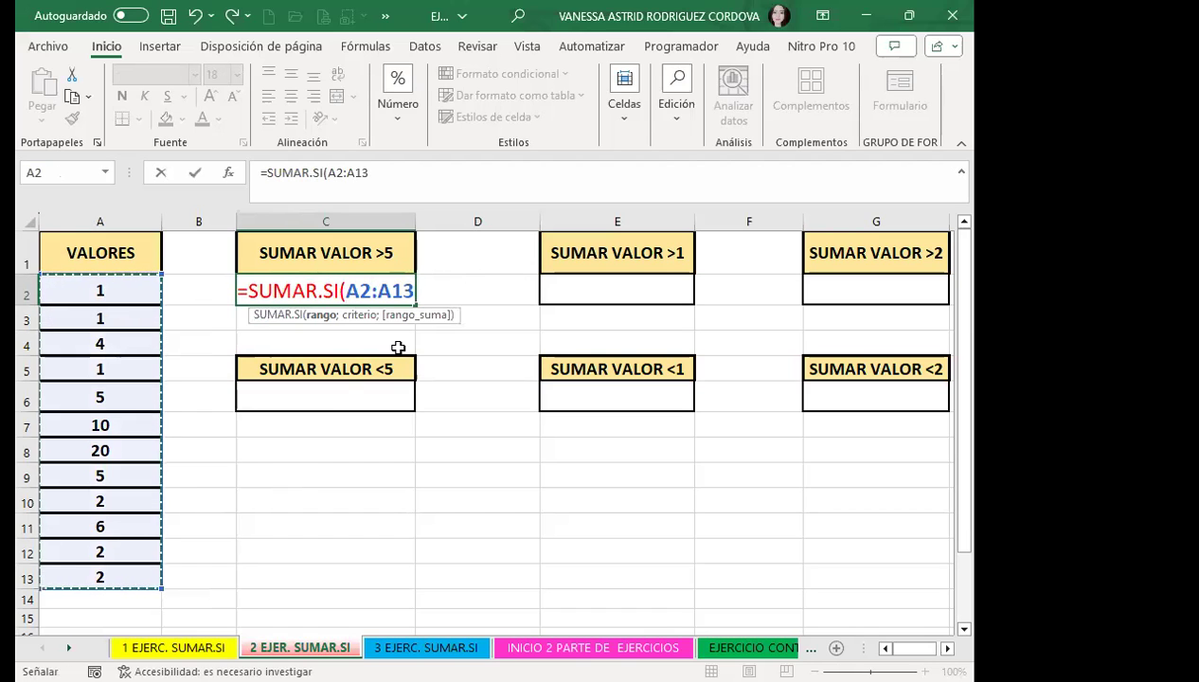
type(";")
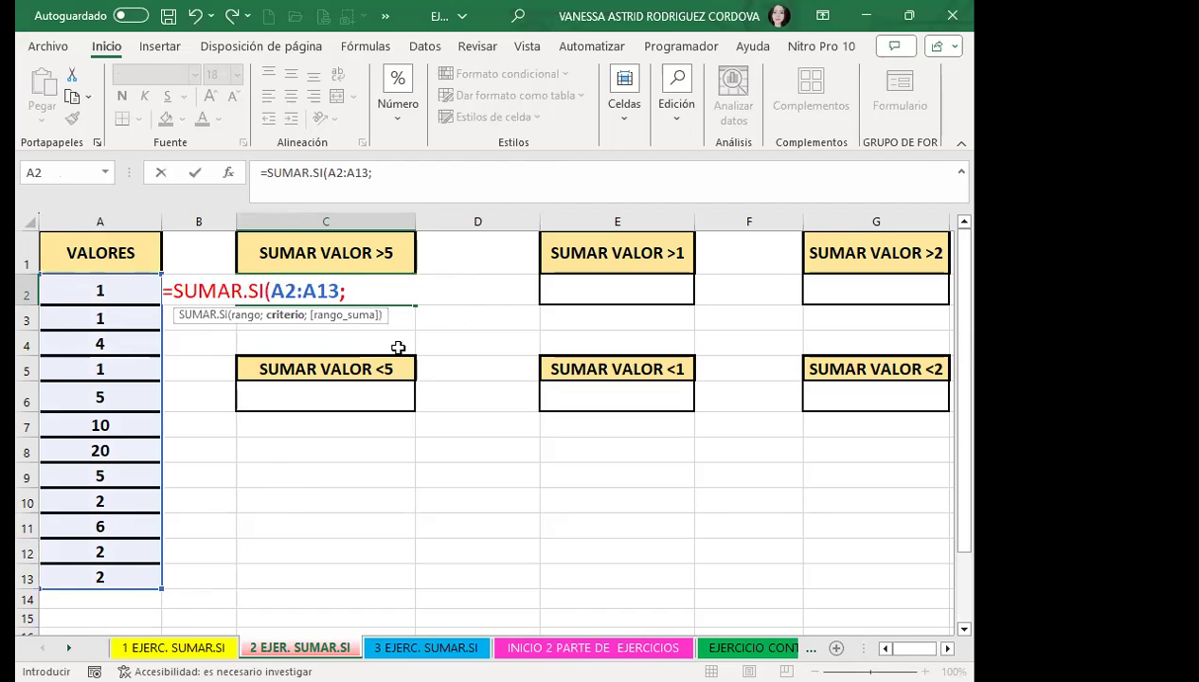
type("\"")
type(">")
type("5\"")
type(")")
key("Return")
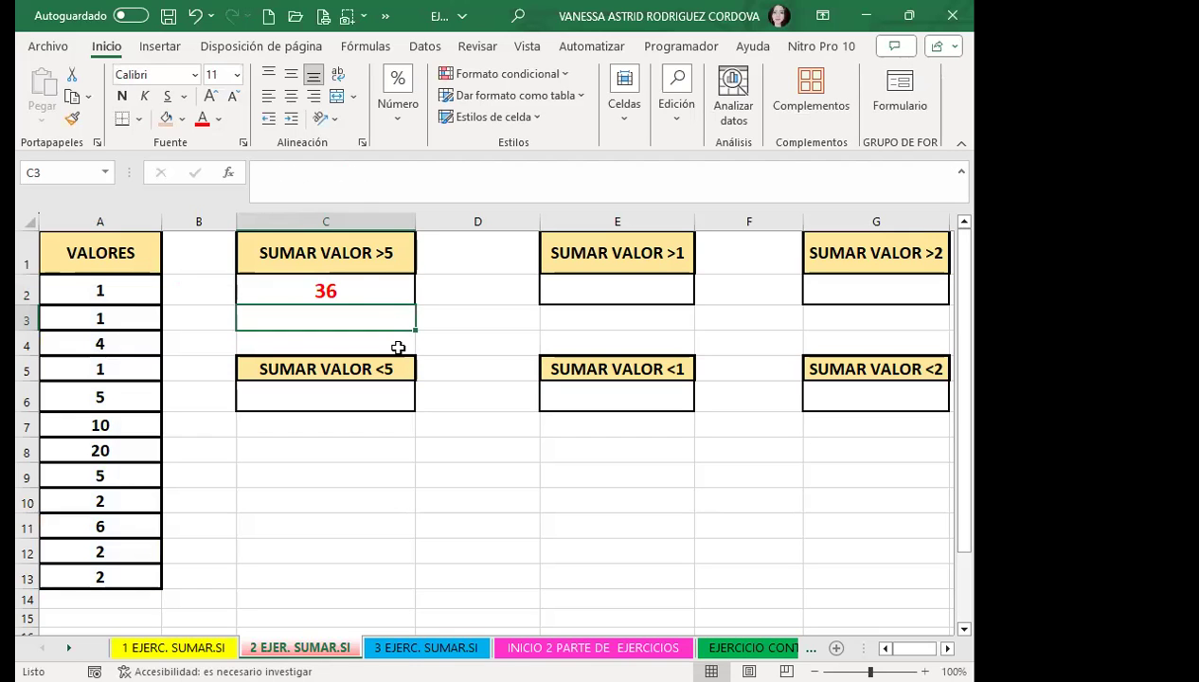
left_click(357, 281)
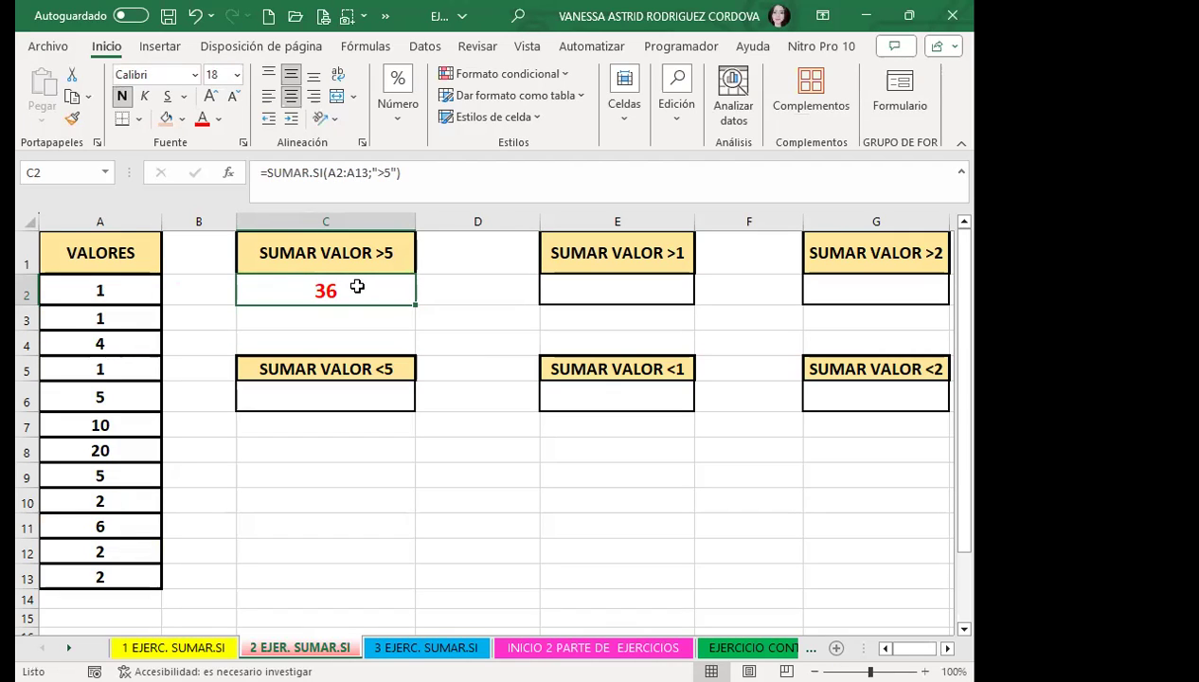
Enter =SUMAR.SI(A2:A13;">1") in E2 under SUMAR VALOR >1, returning 56
left_click(641, 284)
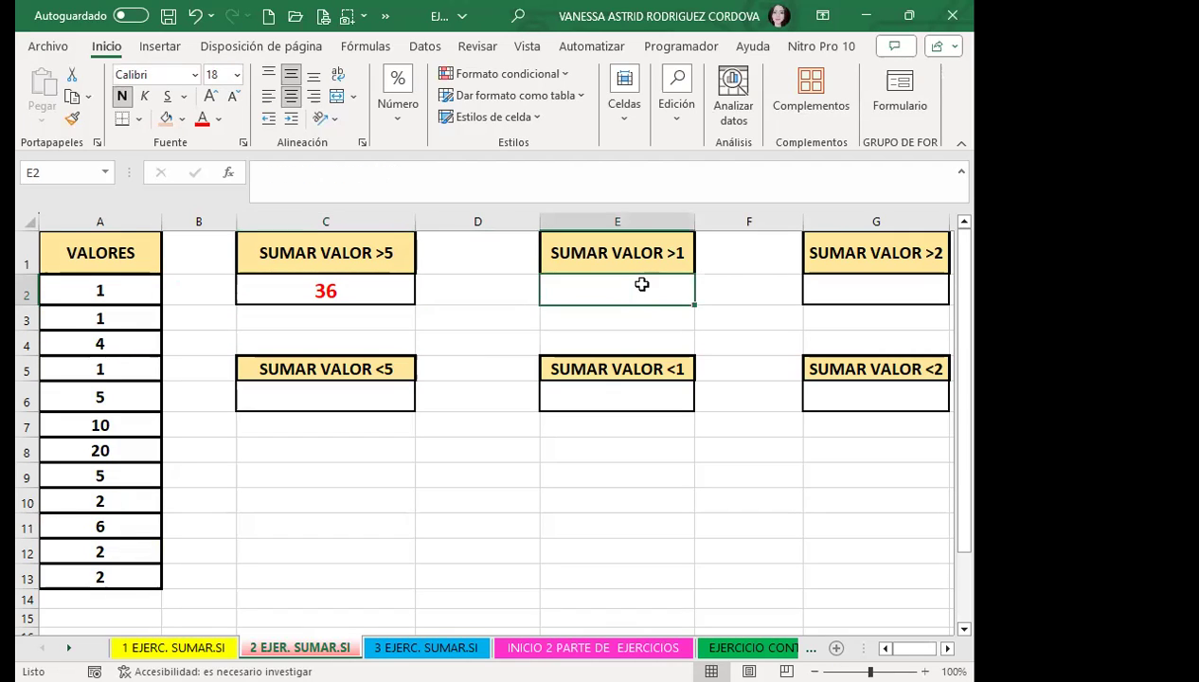
type("=S")
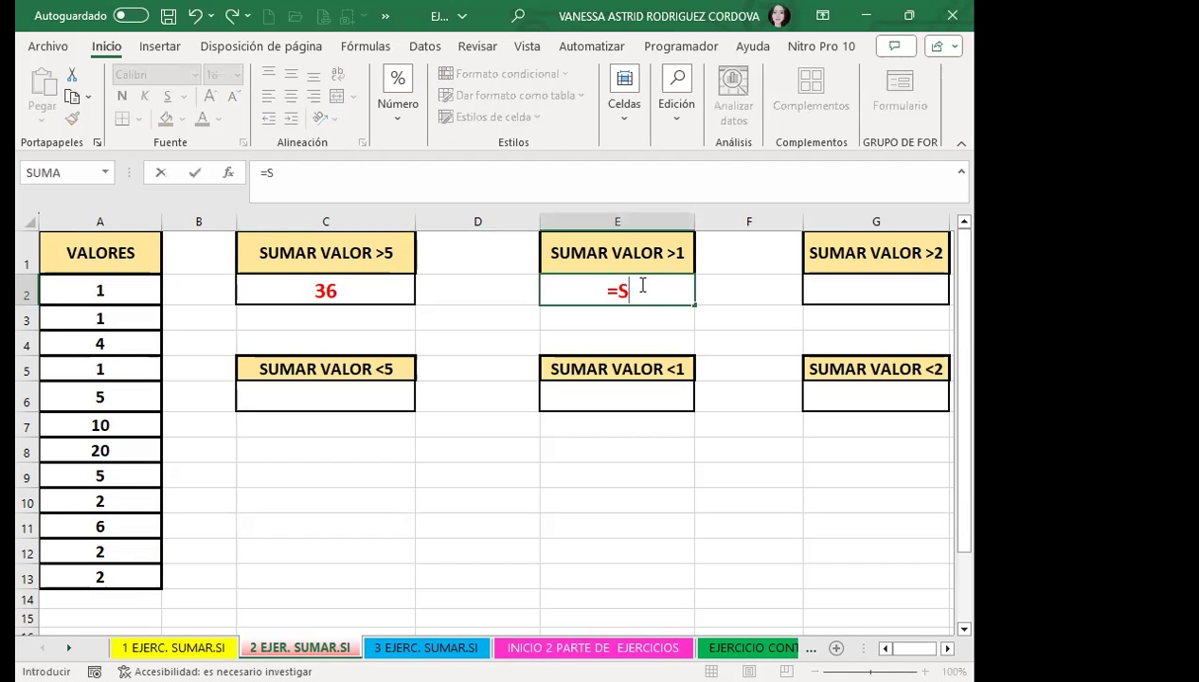
type("UMAR")
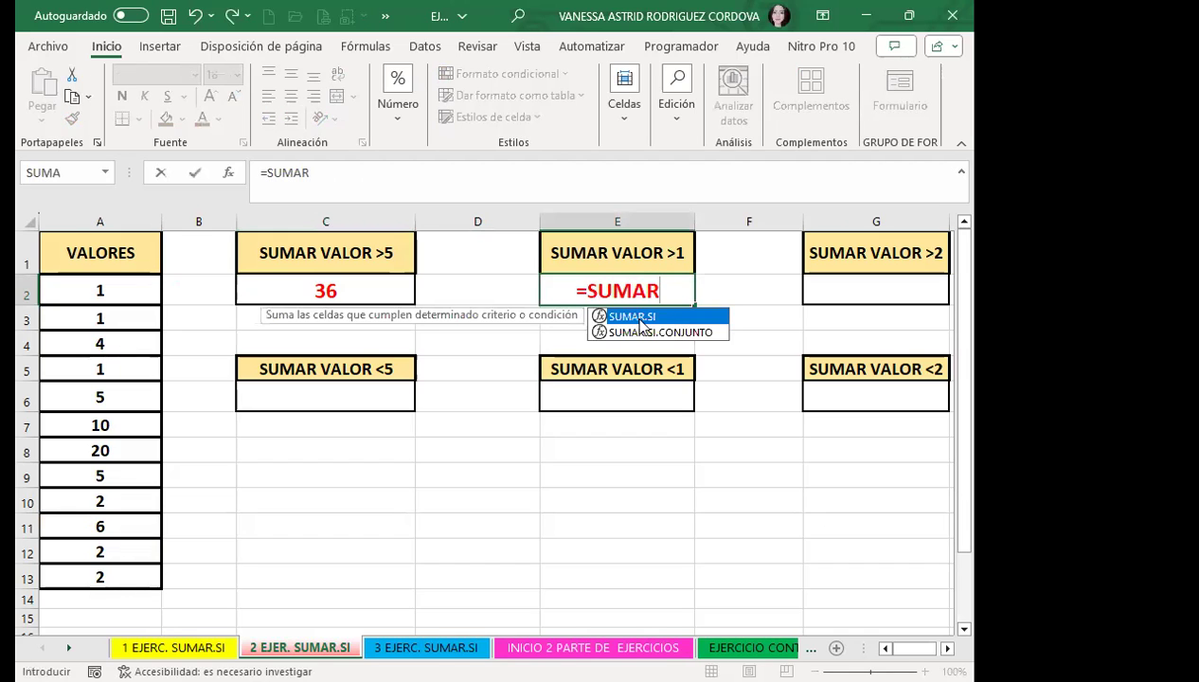
key("Tab")
left_click(151, 286)
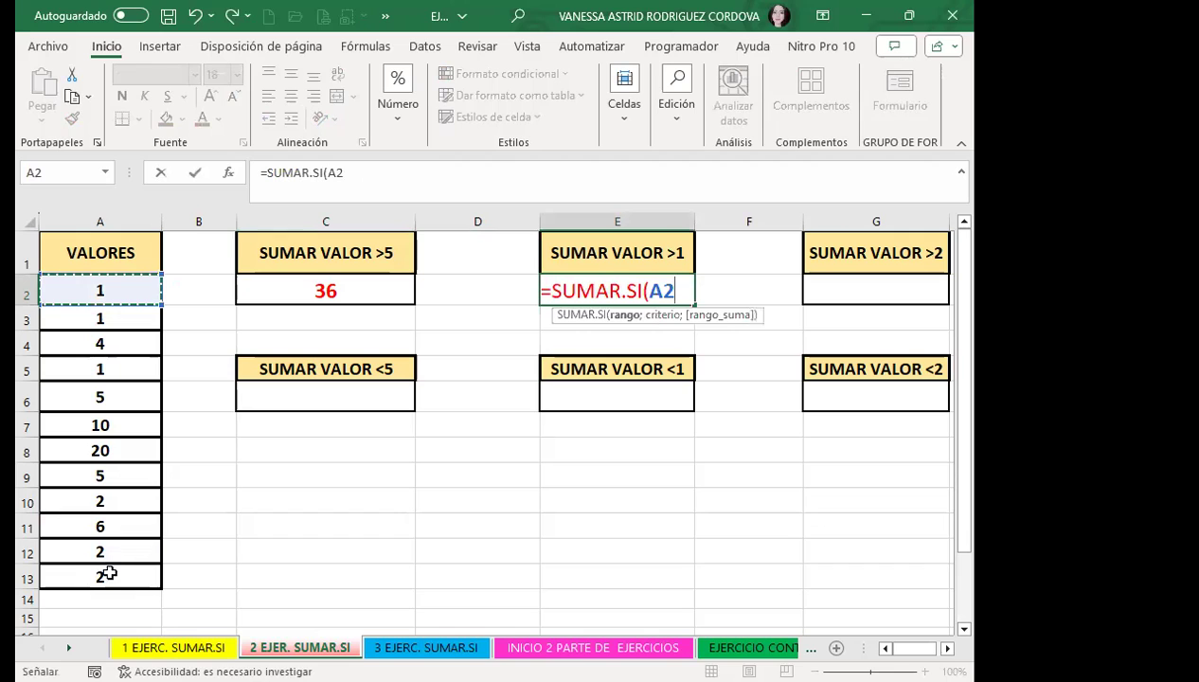
left_click(114, 575, "shift")
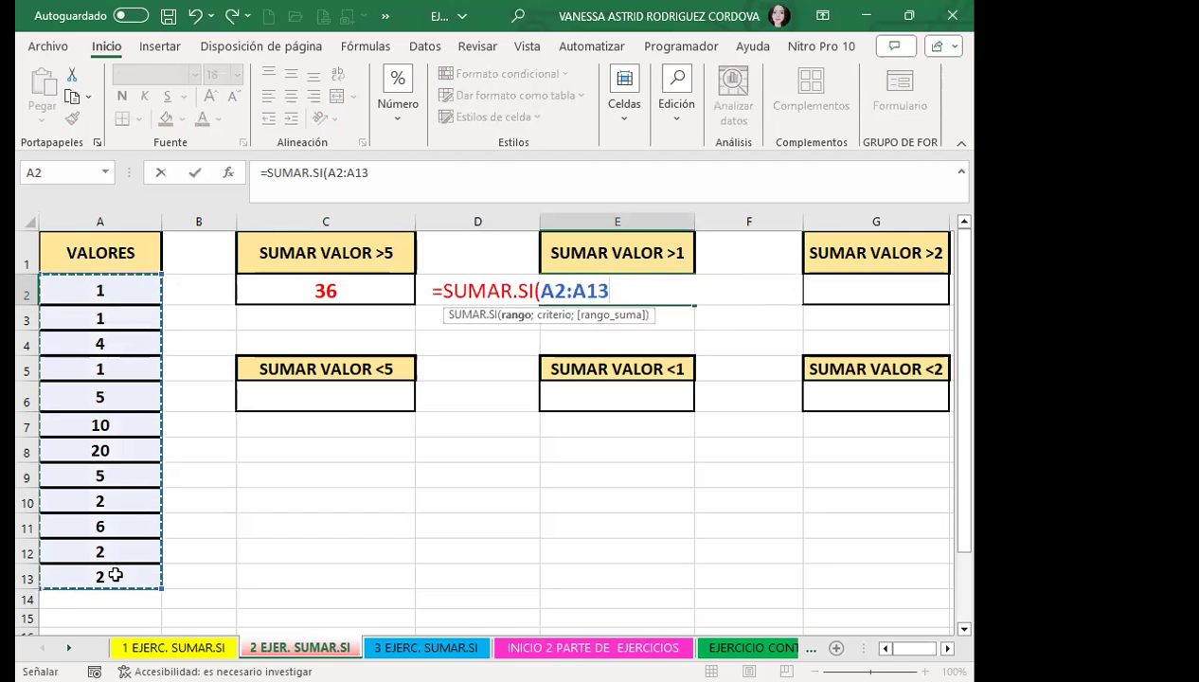
type(">")
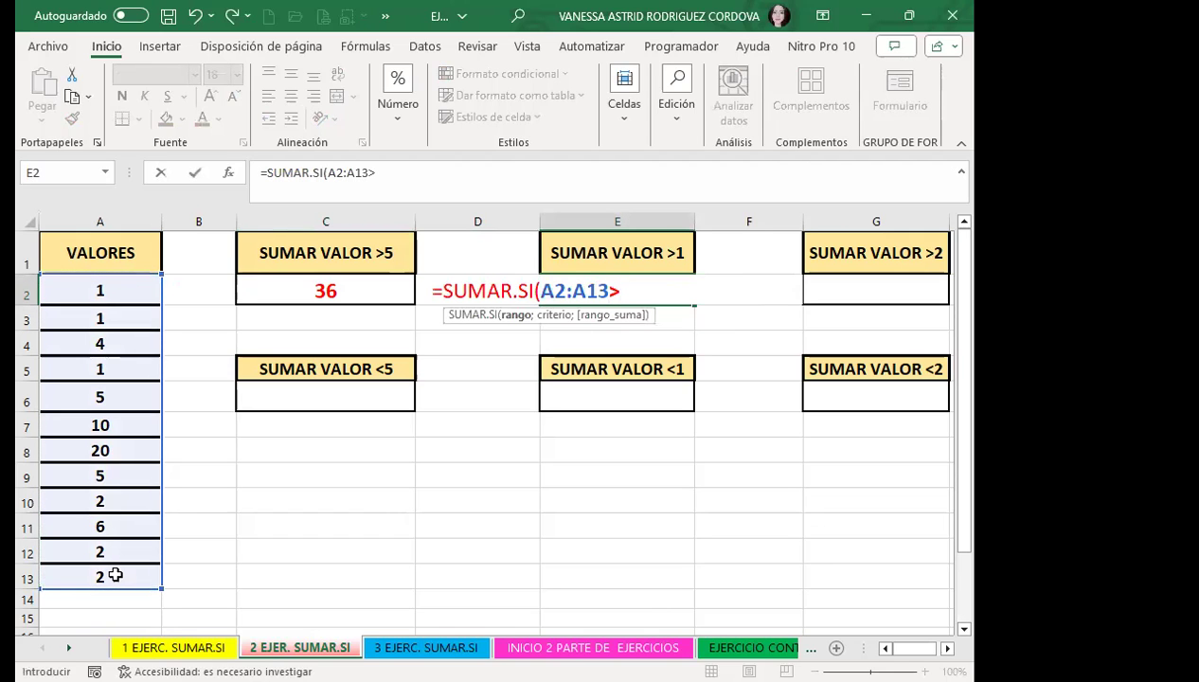
key("BackSpace")
type(";!")
key("BackSpace")
type("\"")
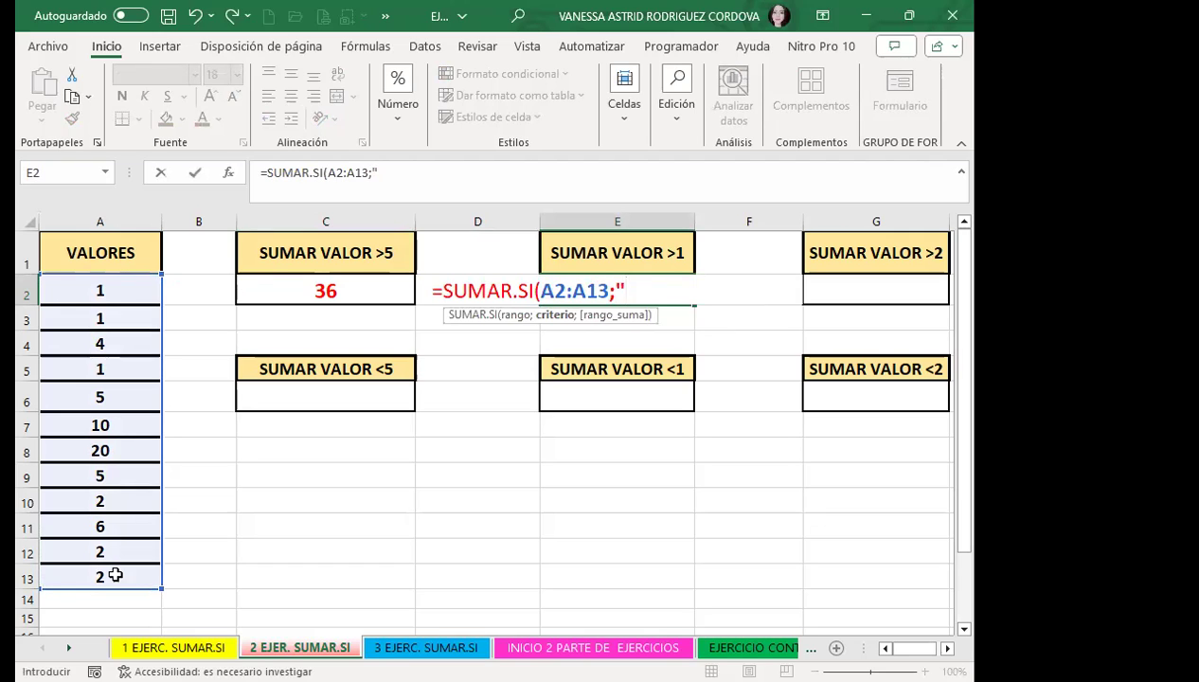
type(">")
type("1\"")
type(")")
key("Return")
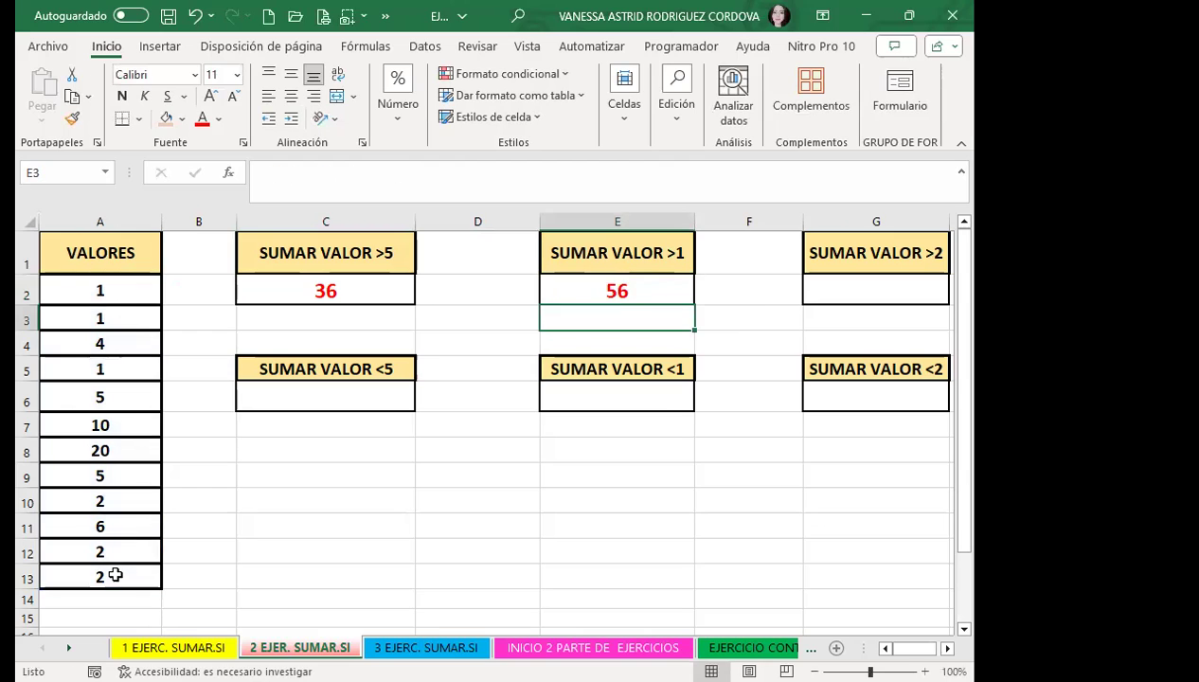
left_click(662, 288)
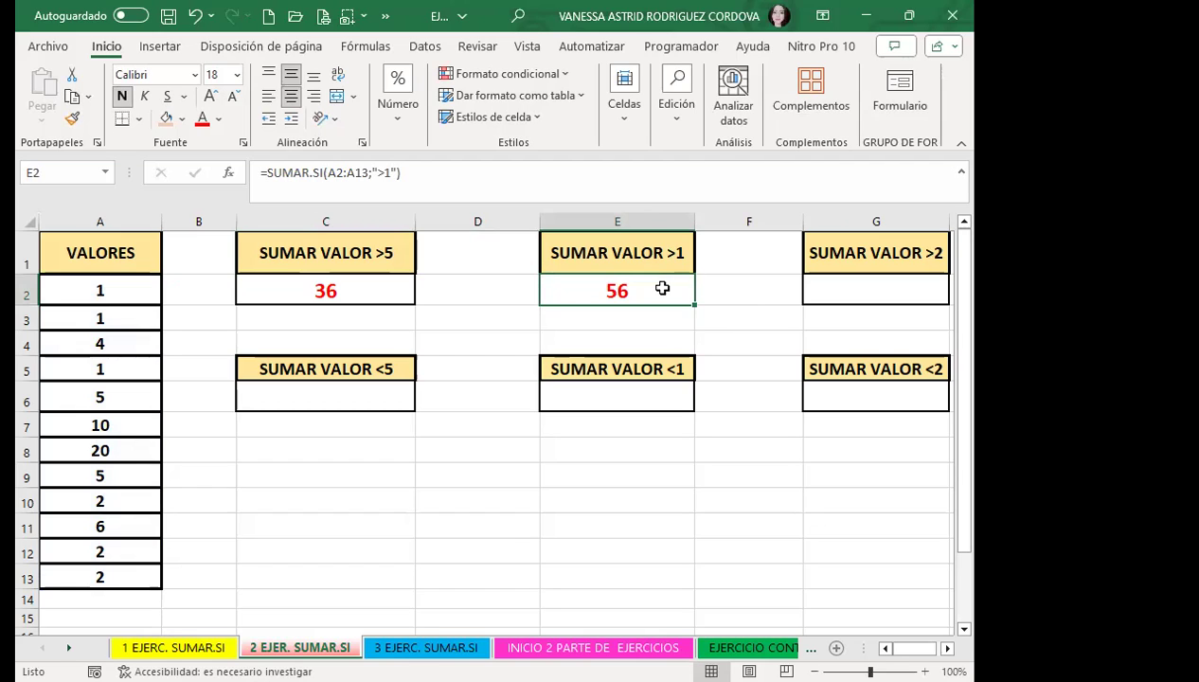
left_click(627, 384)
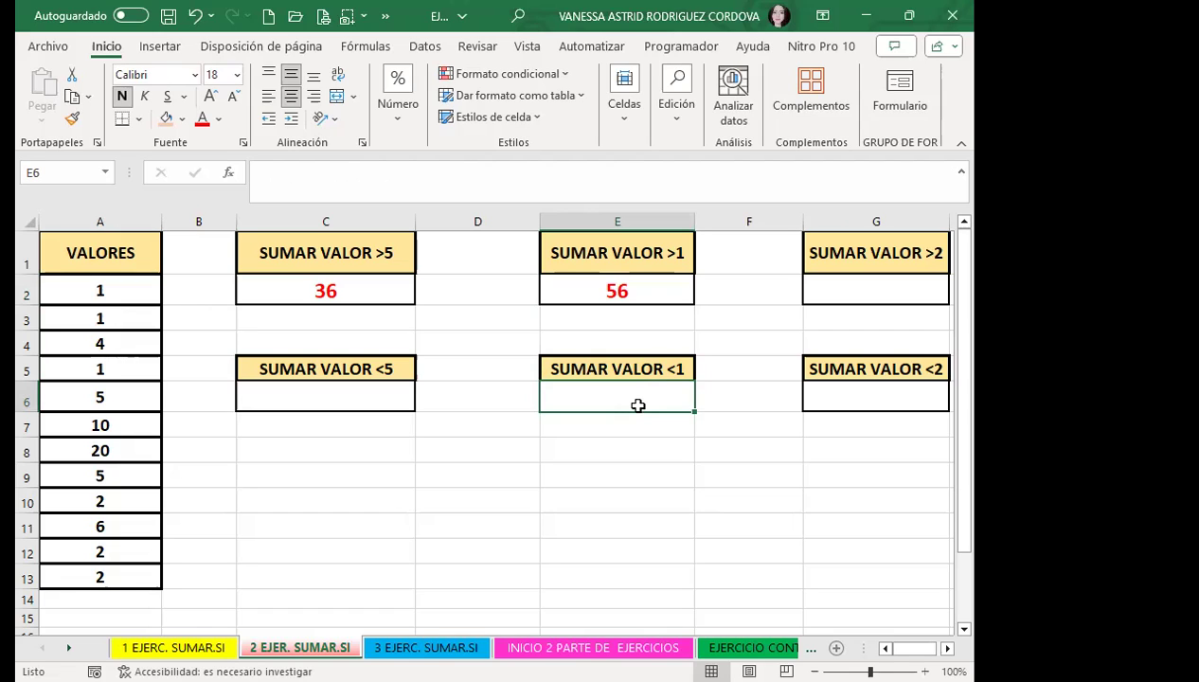
Enter =SUMAR.SI(A2:A13;"<1") in E6, adding the missing semicolon, so it returns 0
type("=SUMAR")
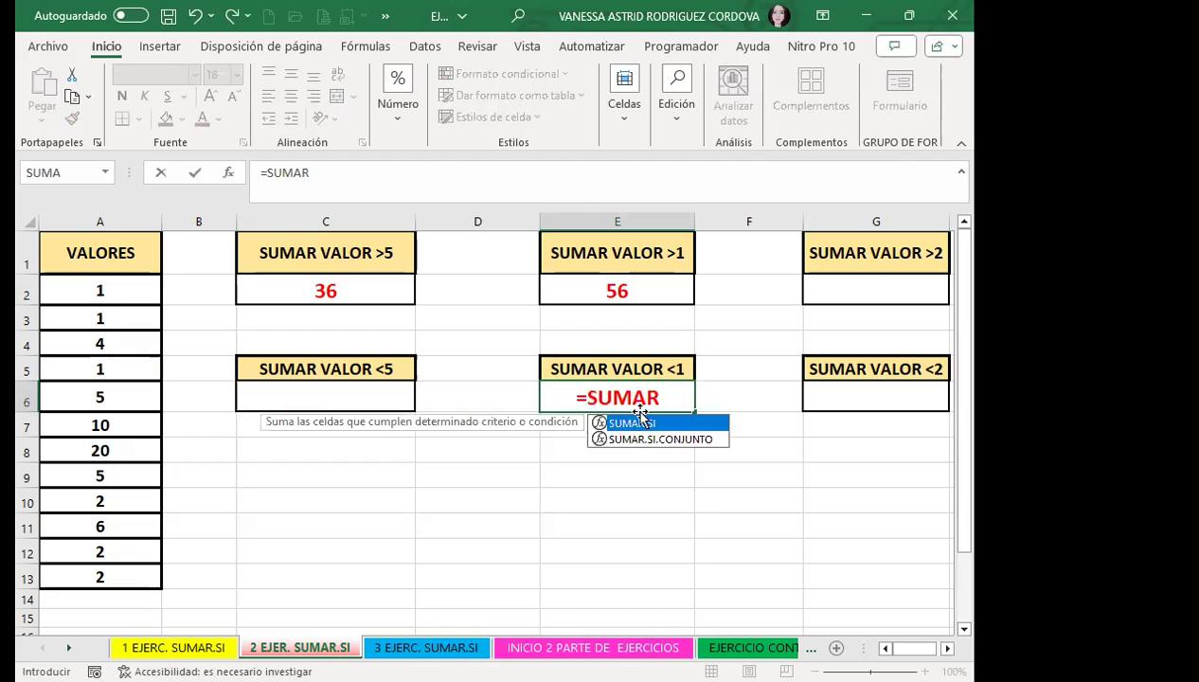
key("Tab")
left_click(105, 291)
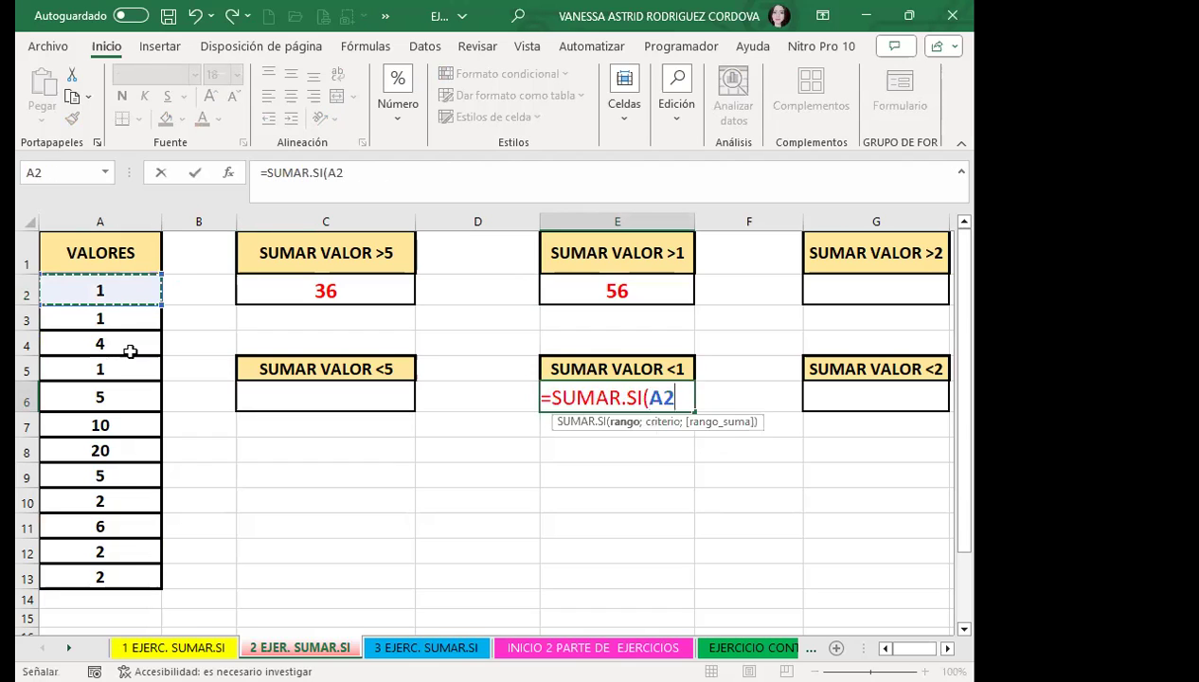
left_click(128, 564, "shift")
type("\"")
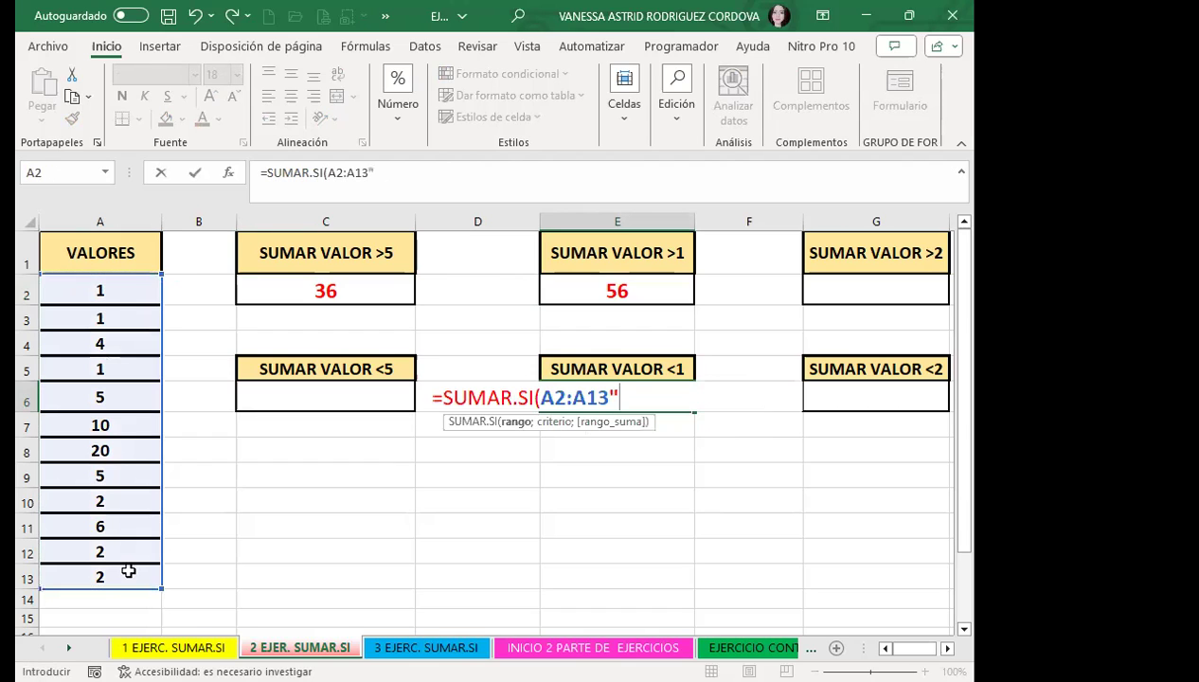
type("<")
type("1\"")
key("Return")
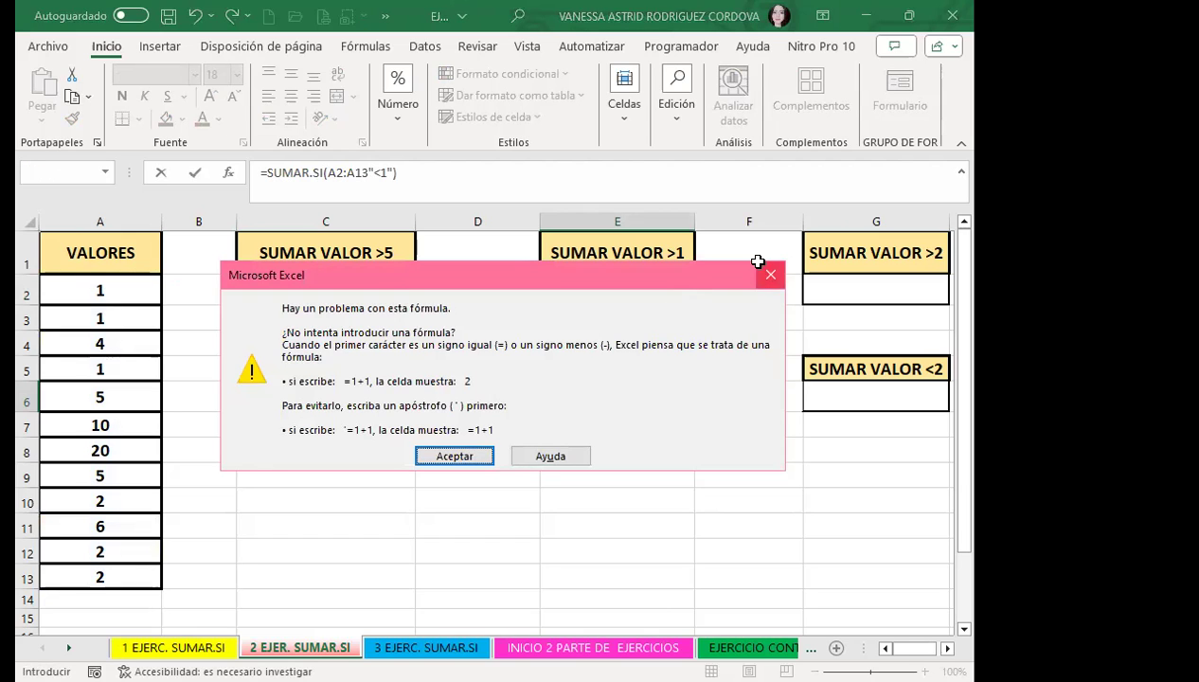
left_click(767, 272)
left_click(609, 398)
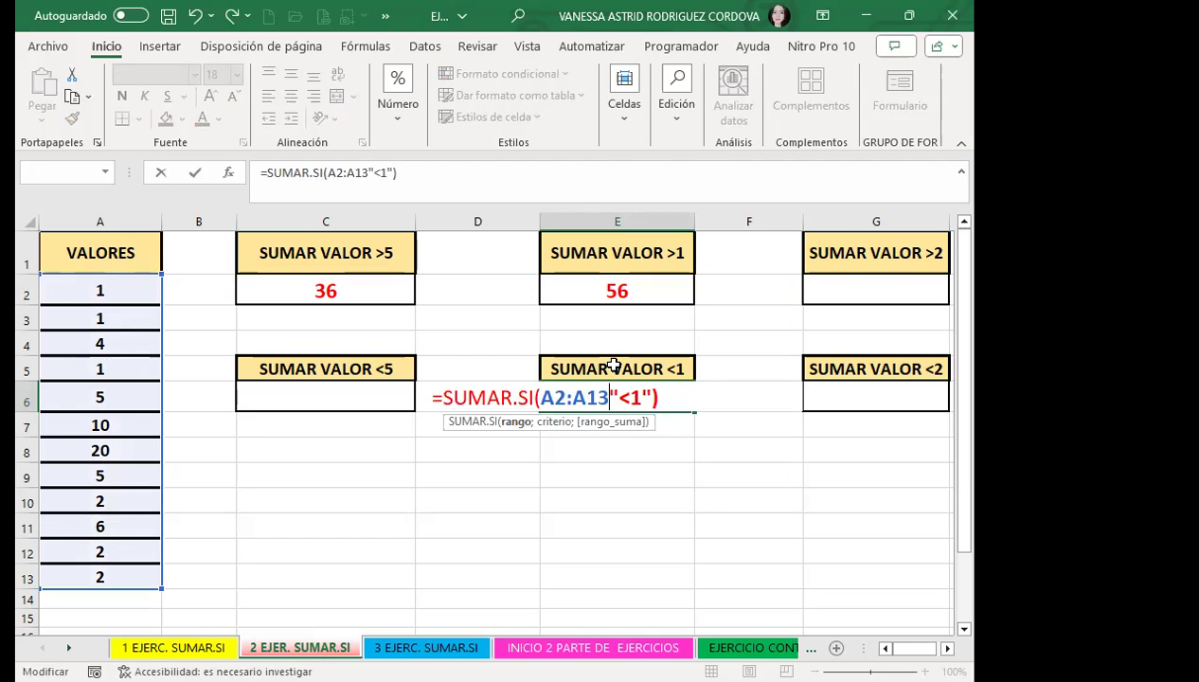
type(";")
key("Return")
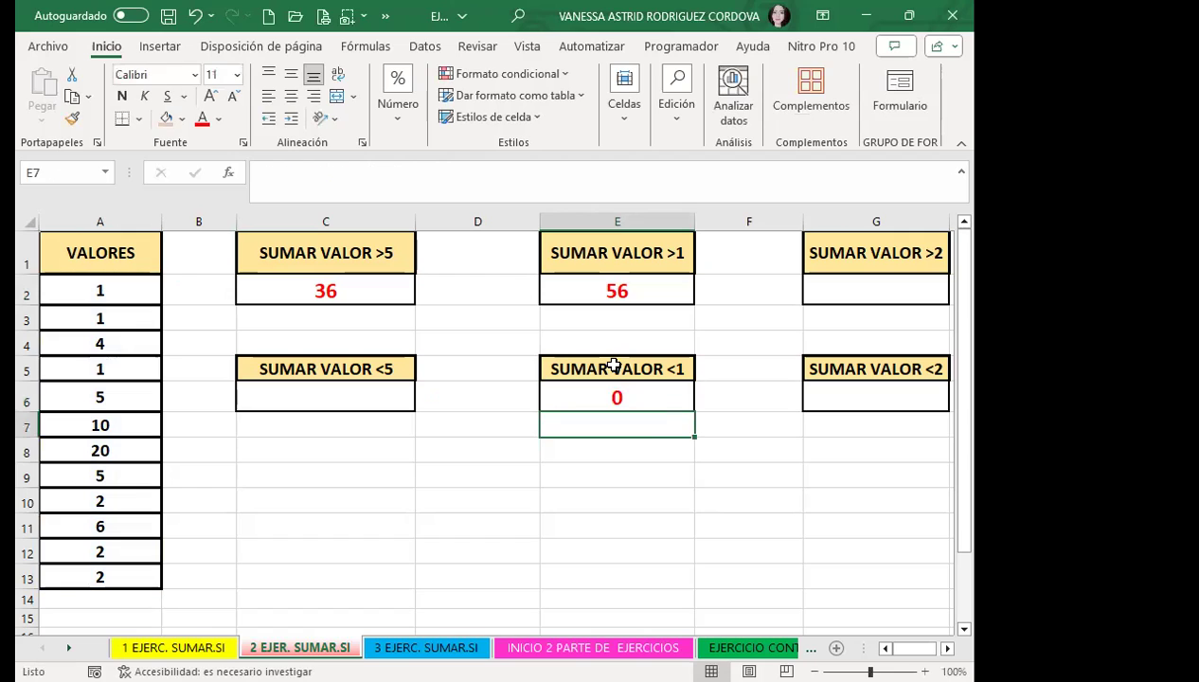
left_click(644, 393)
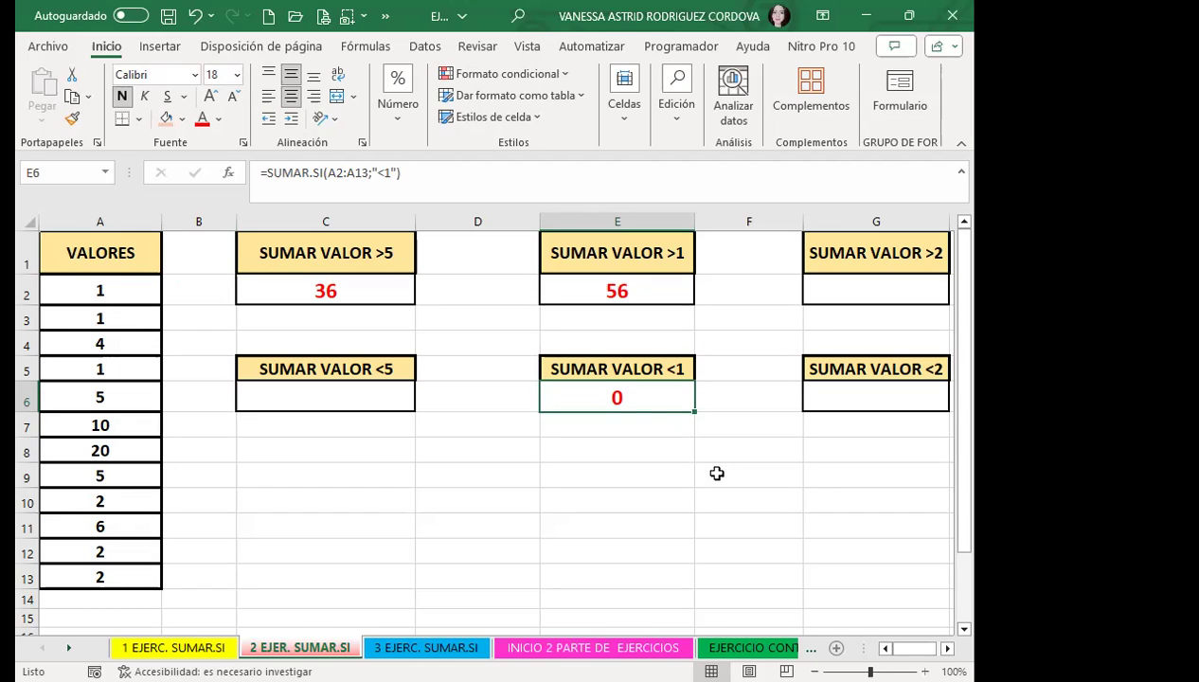
Change E6's criterion to "<=1" so the sum becomes 3
double_click(637, 402)
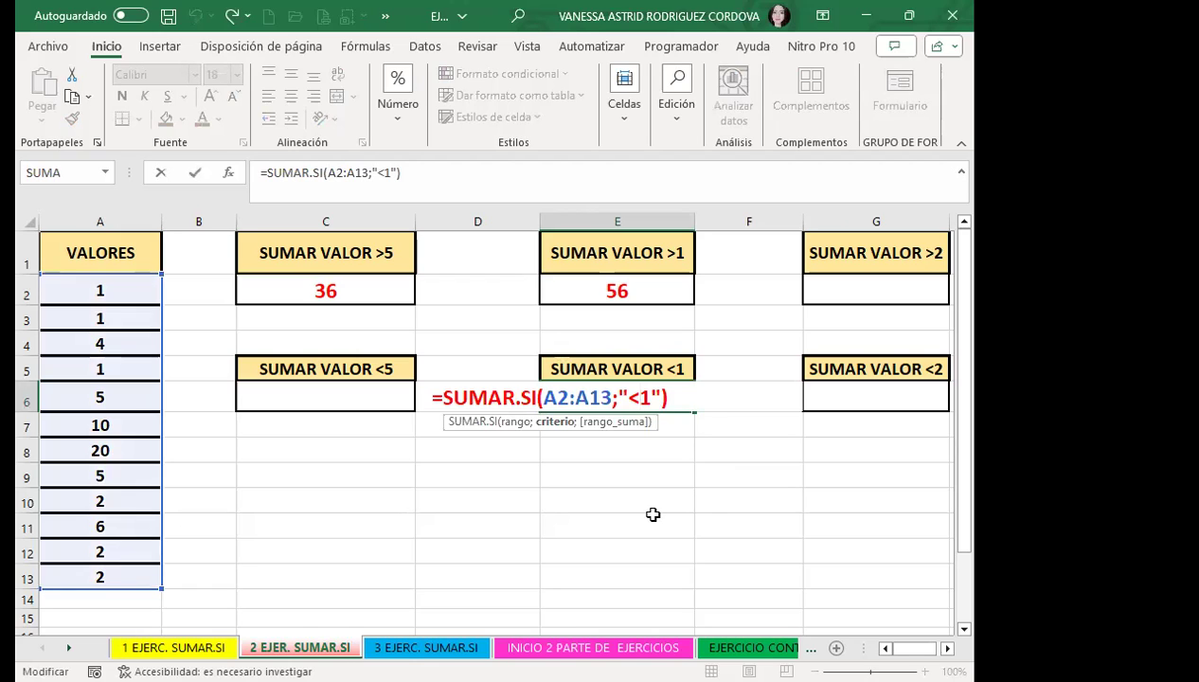
type("=")
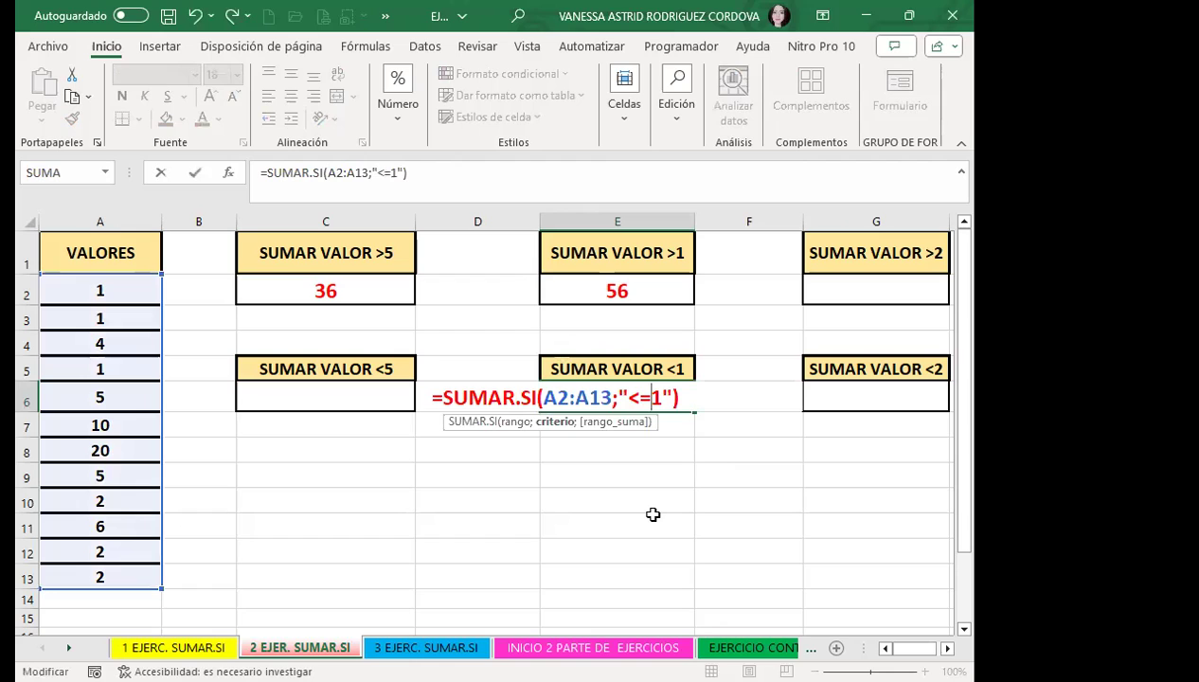
key("Return")
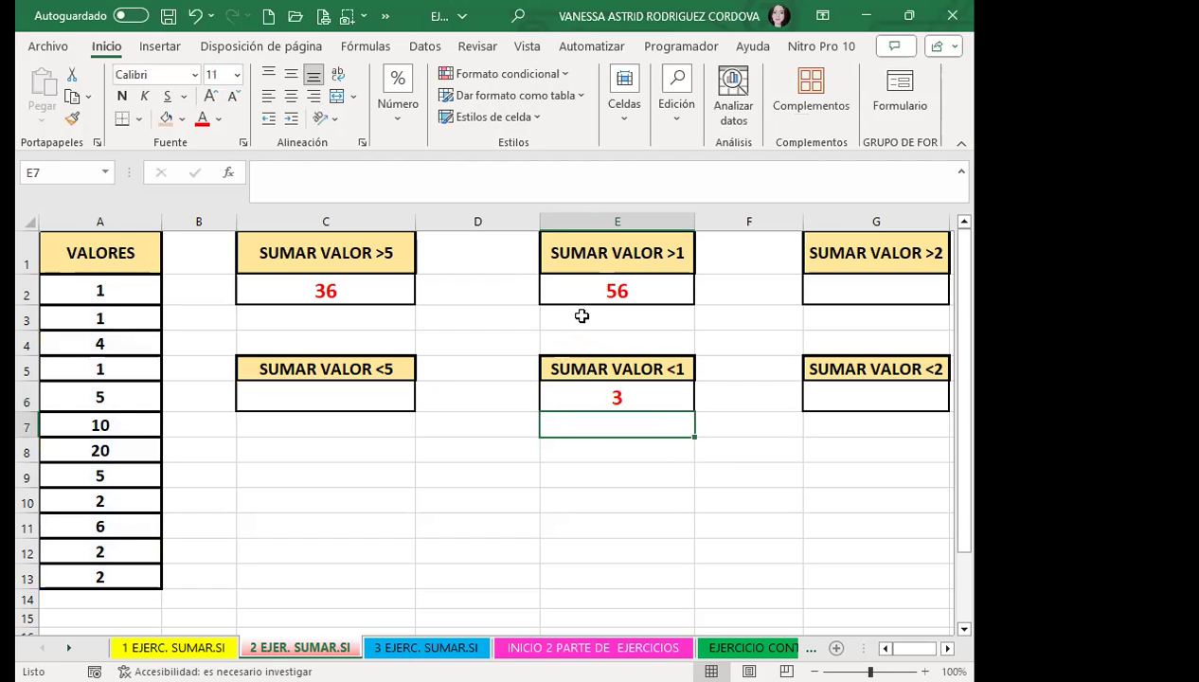
left_click(658, 403)
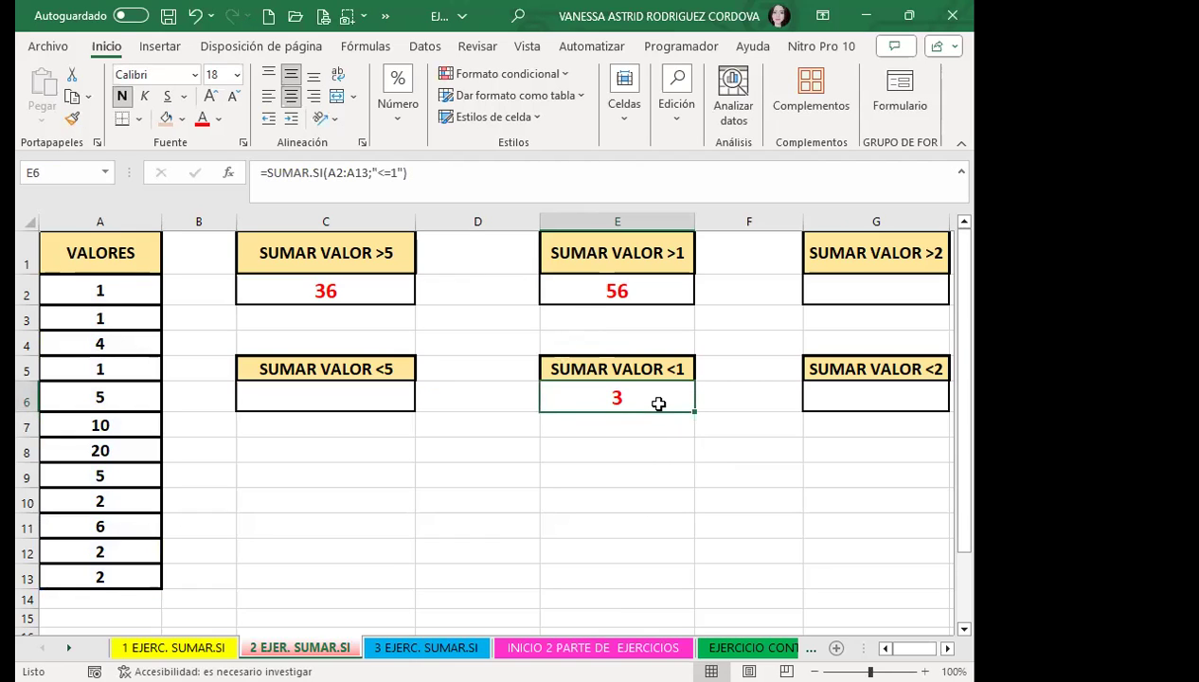
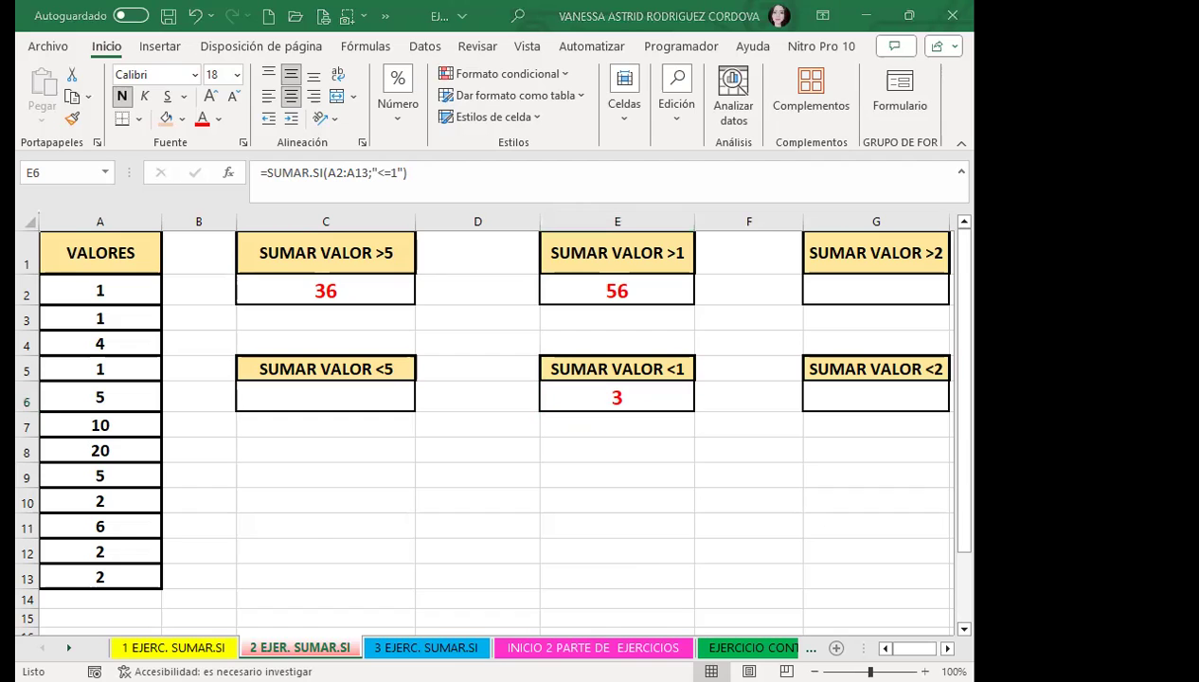
Switch to the '3 EJERC. SUMAR.SI' sheet and select the SUMAR.SI syntax reminder in B16
key("ctrl+Page_Down")
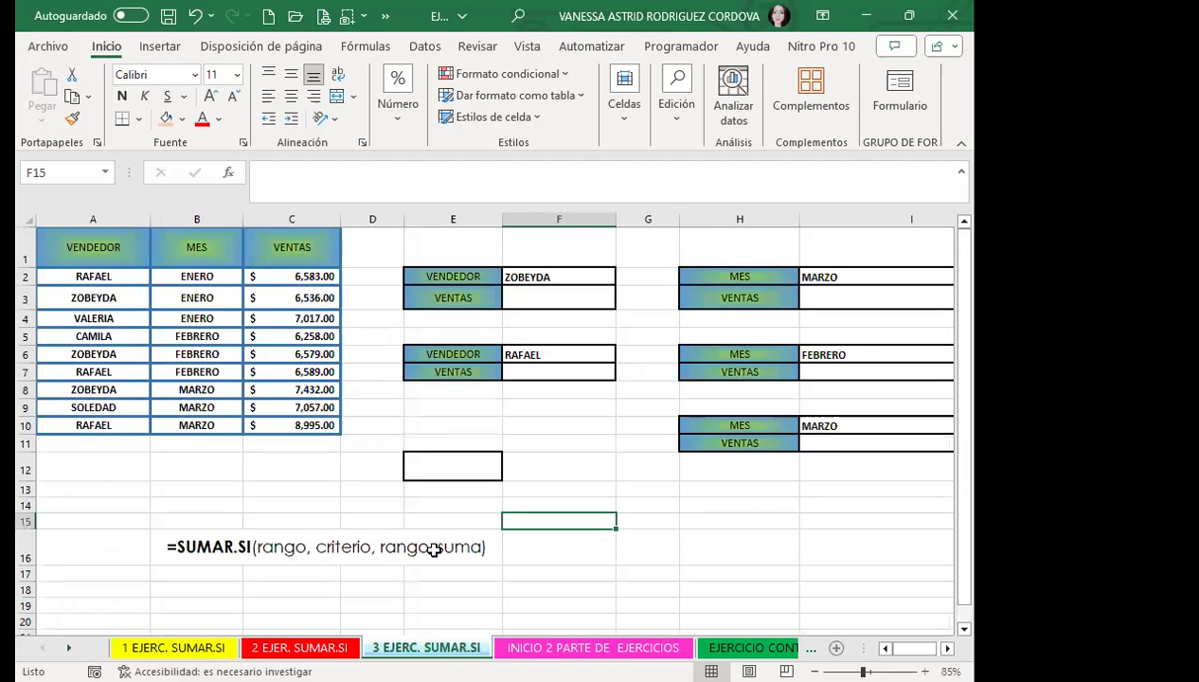
left_click(251, 559)
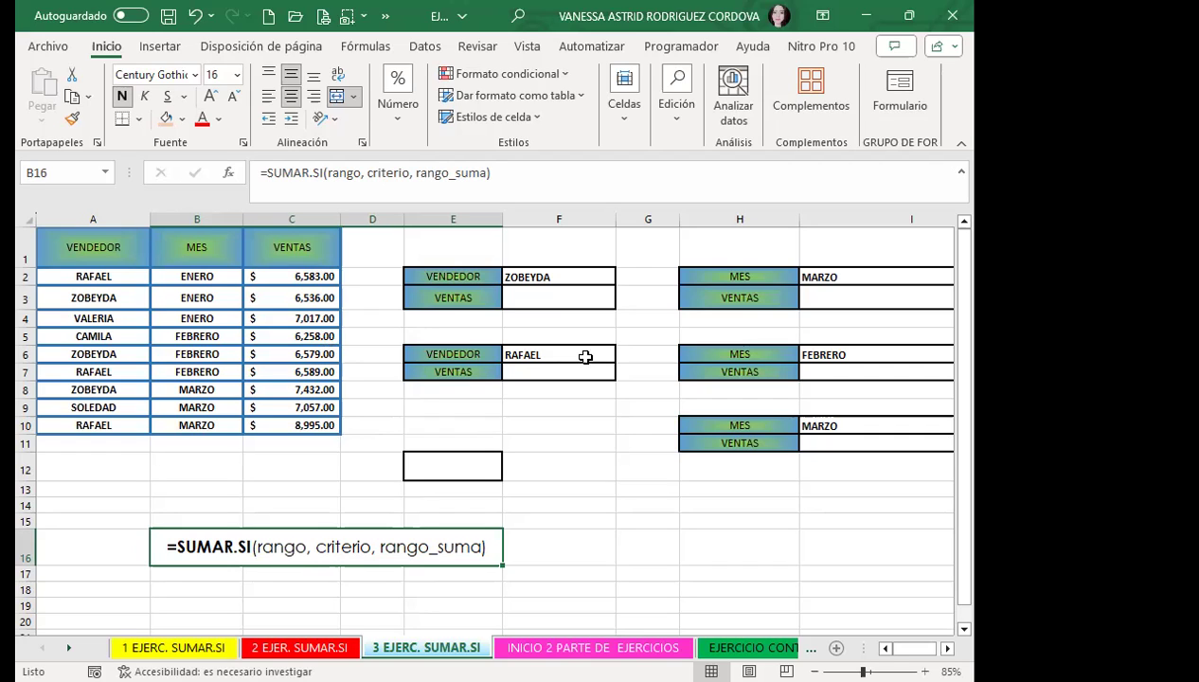
Enter =SUMAR.SI(A2:A10;F2;C2:C10) in F3 to total ZOBEYDA's sales, $20,547.00
left_click(556, 304)
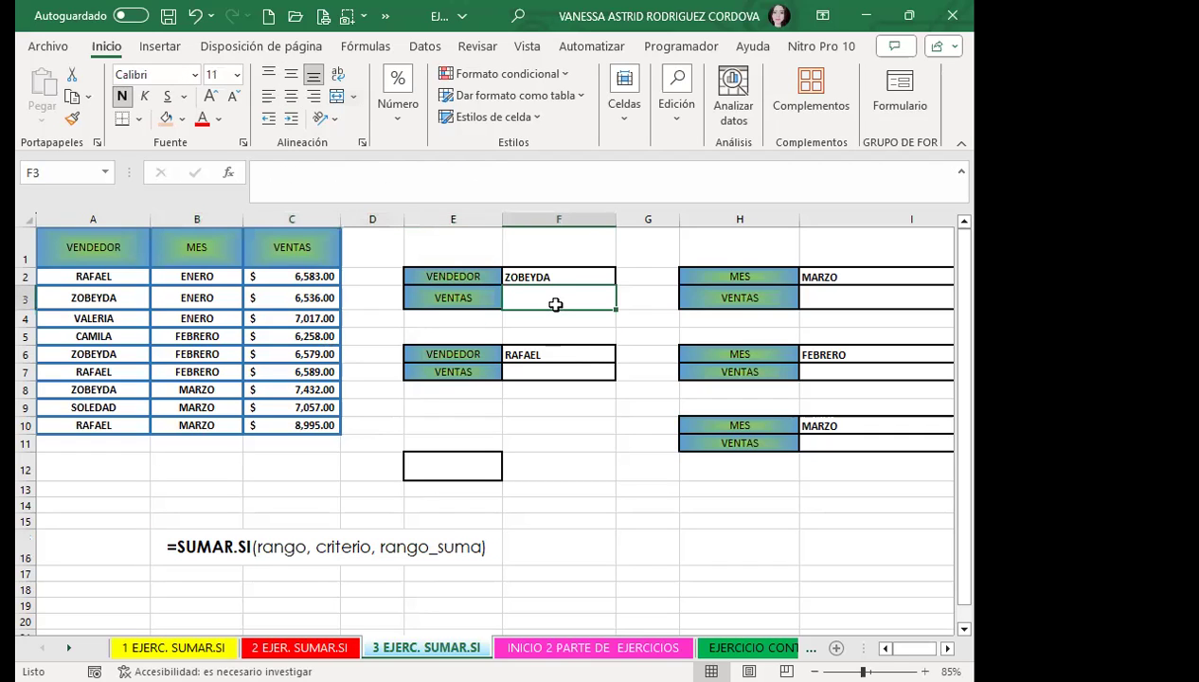
type("=")
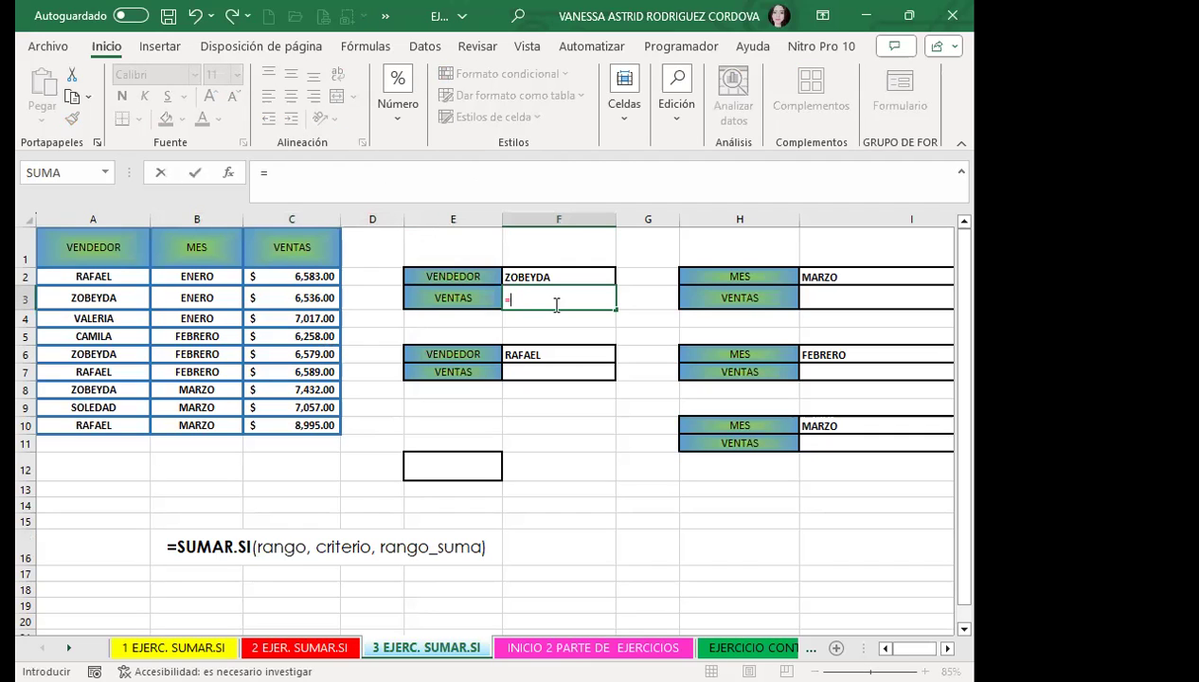
type("S")
type("UMAR")
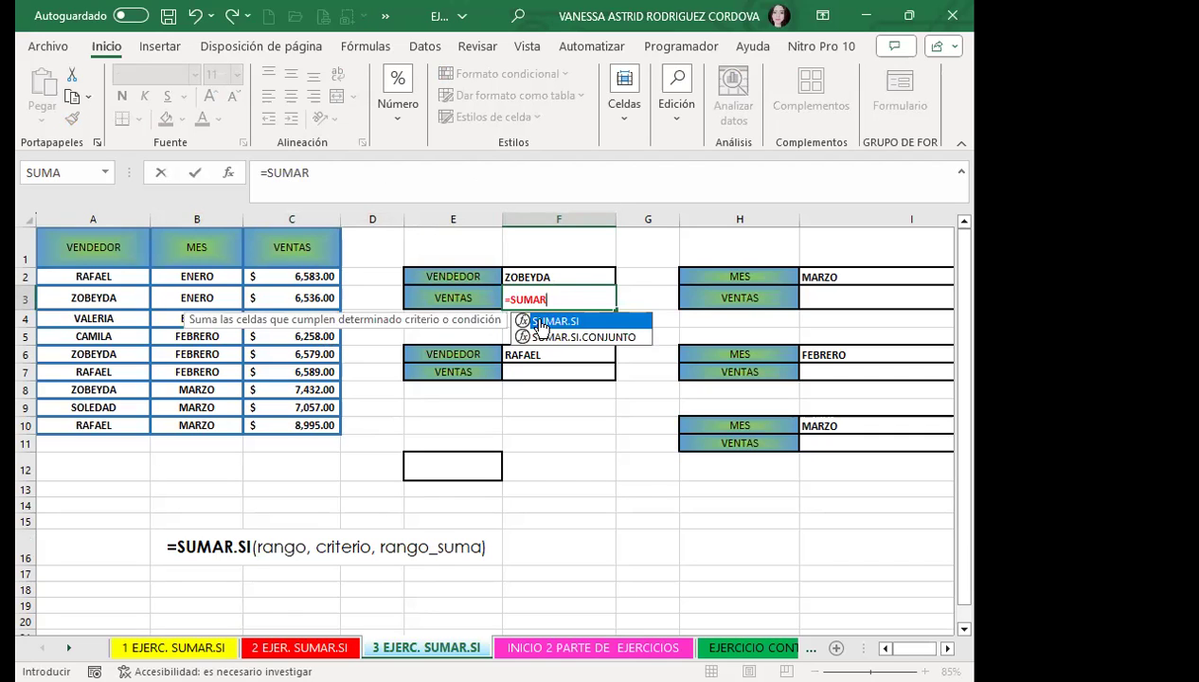
double_click(541, 324)
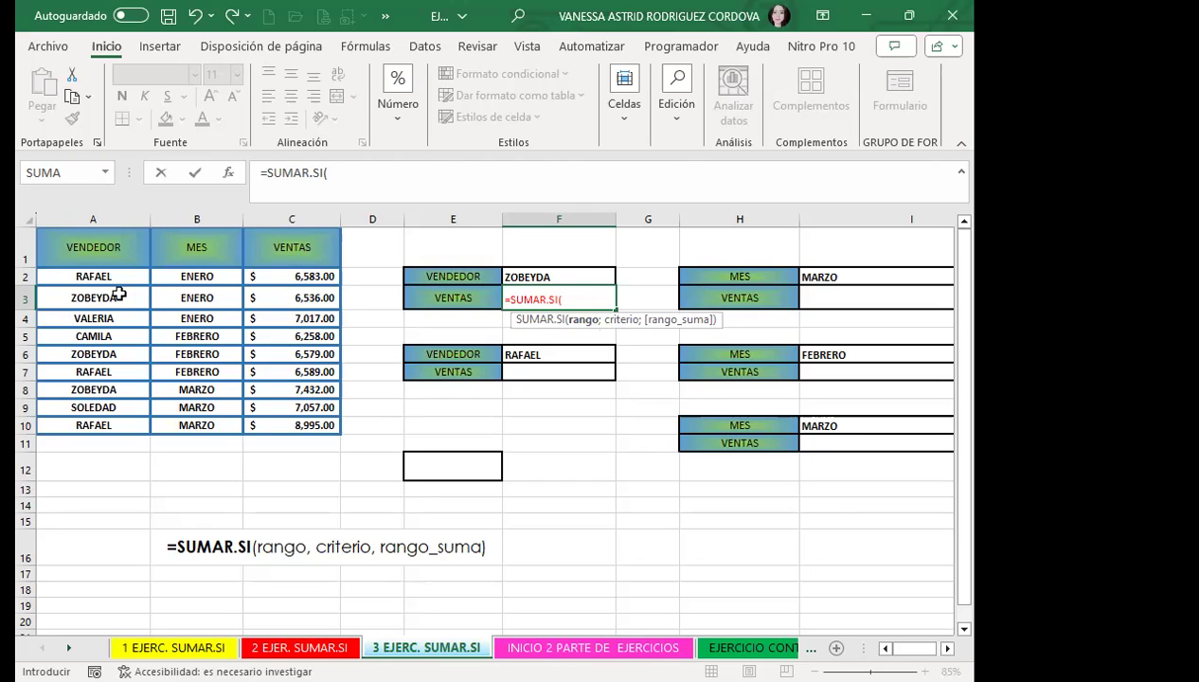
left_click_drag(118, 276, 125, 426)
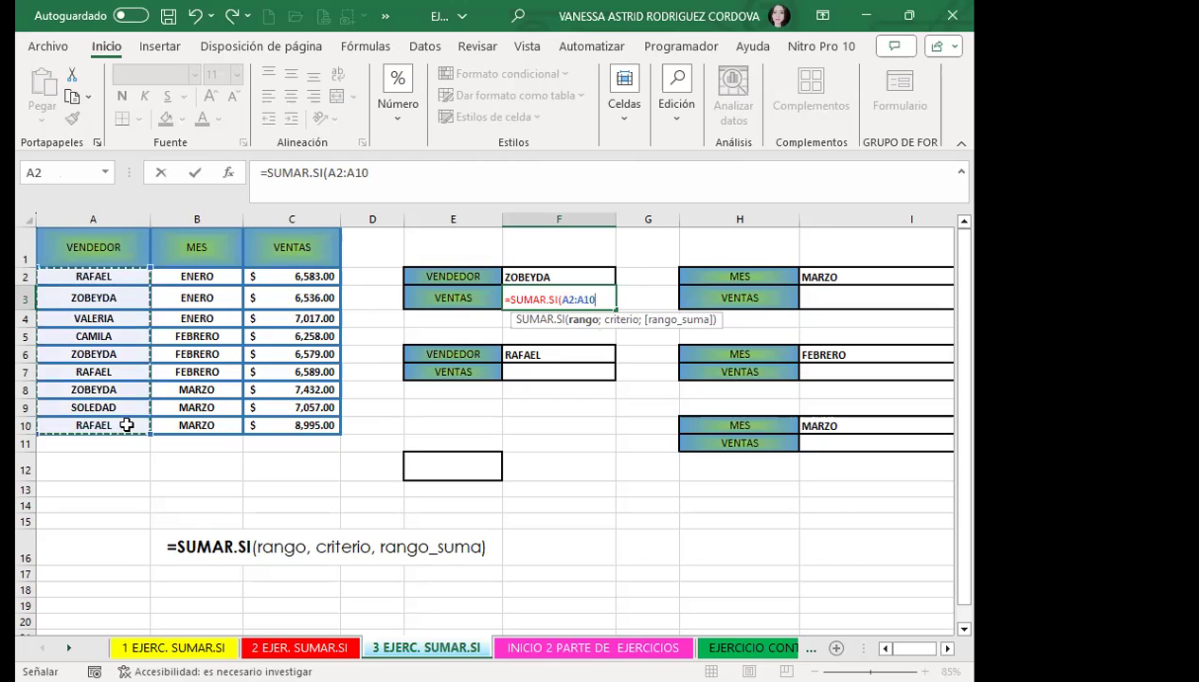
type(";")
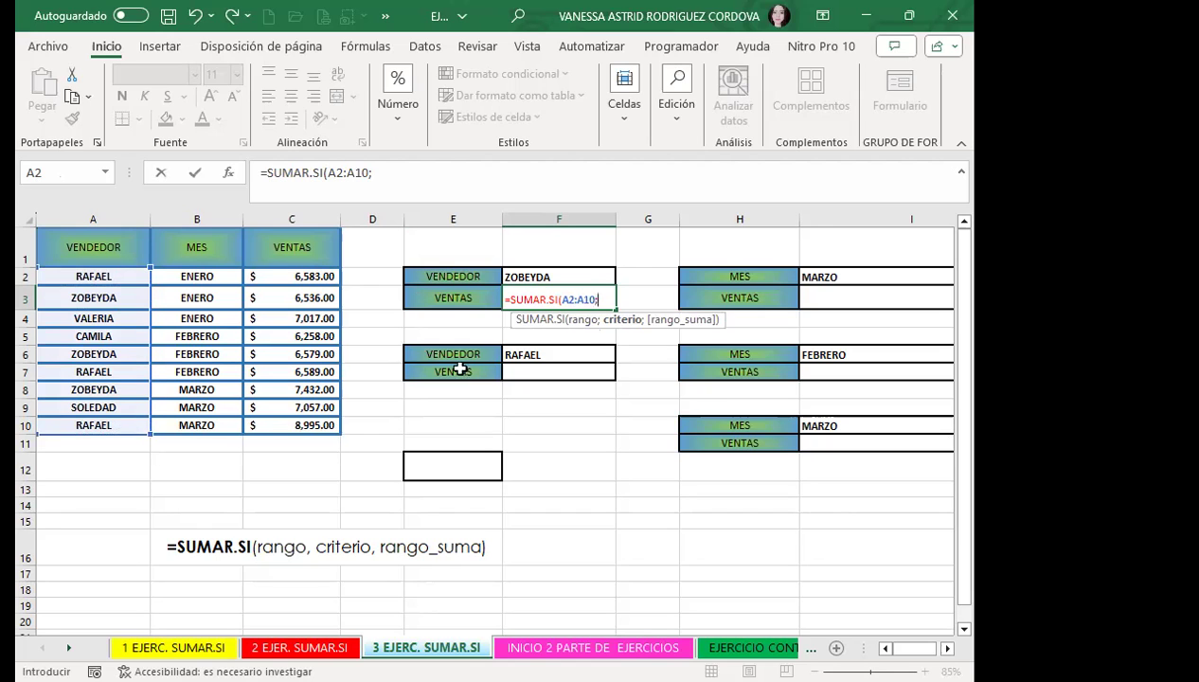
left_click(589, 278)
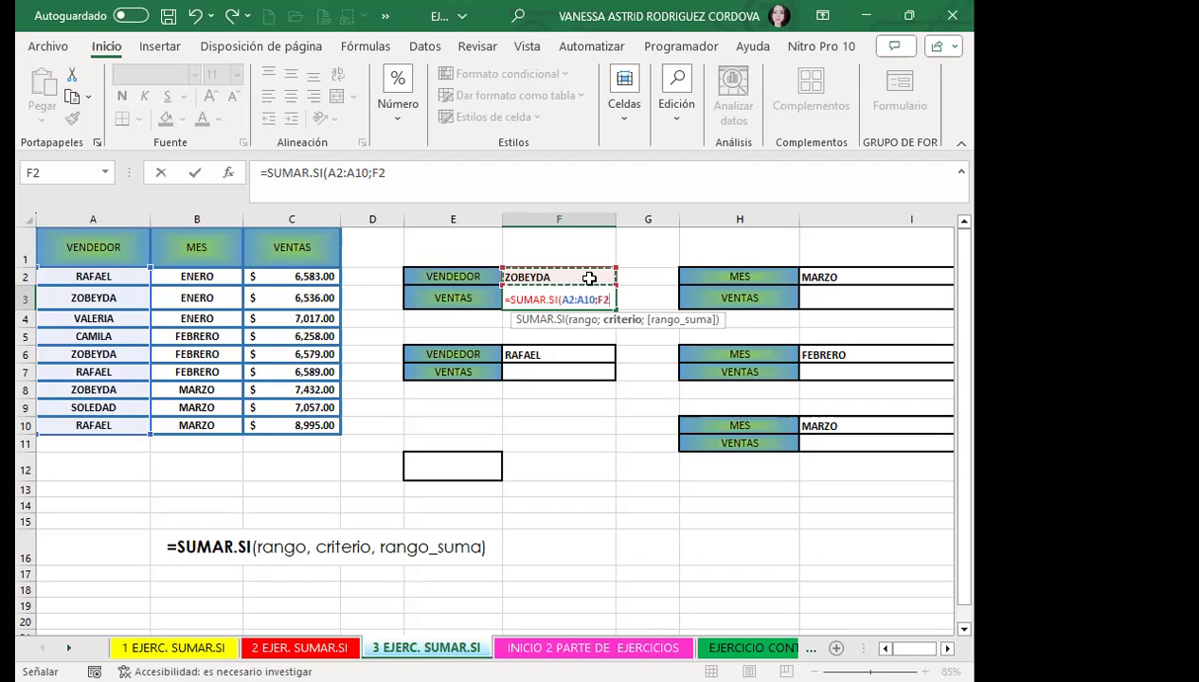
type(";")
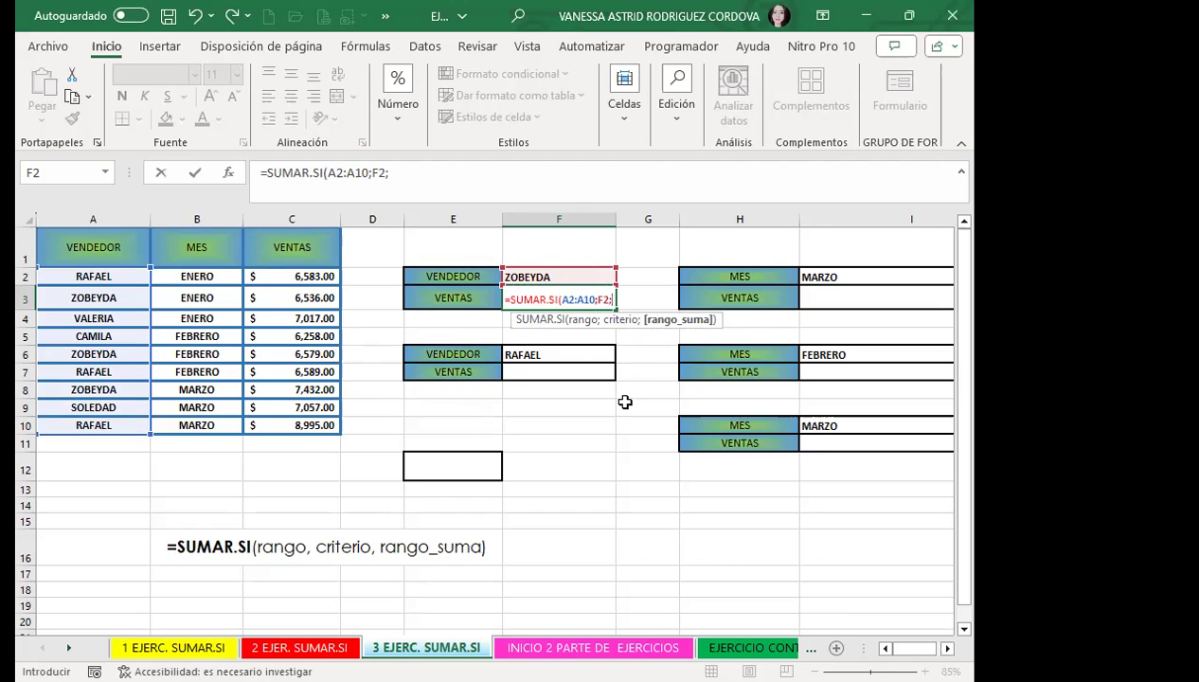
mouse_move(322, 277)
left_mouse_down()
mouse_move(313, 424)
mouse_move(322, 417)
left_mouse_up()
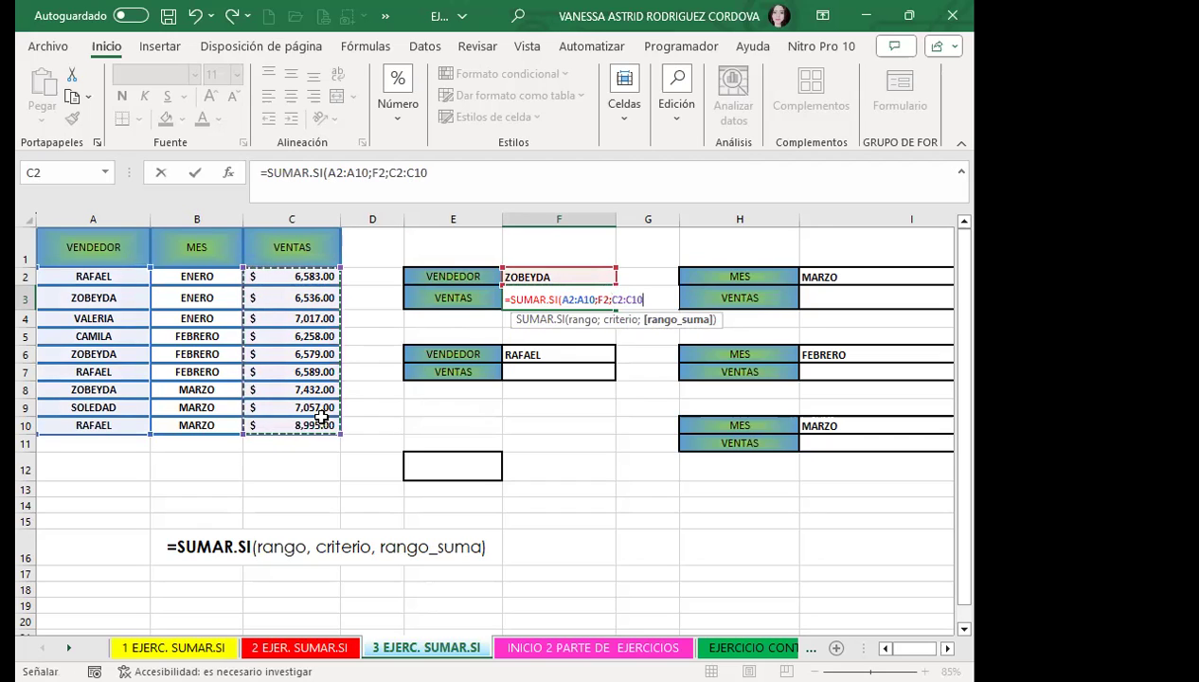
type(")")
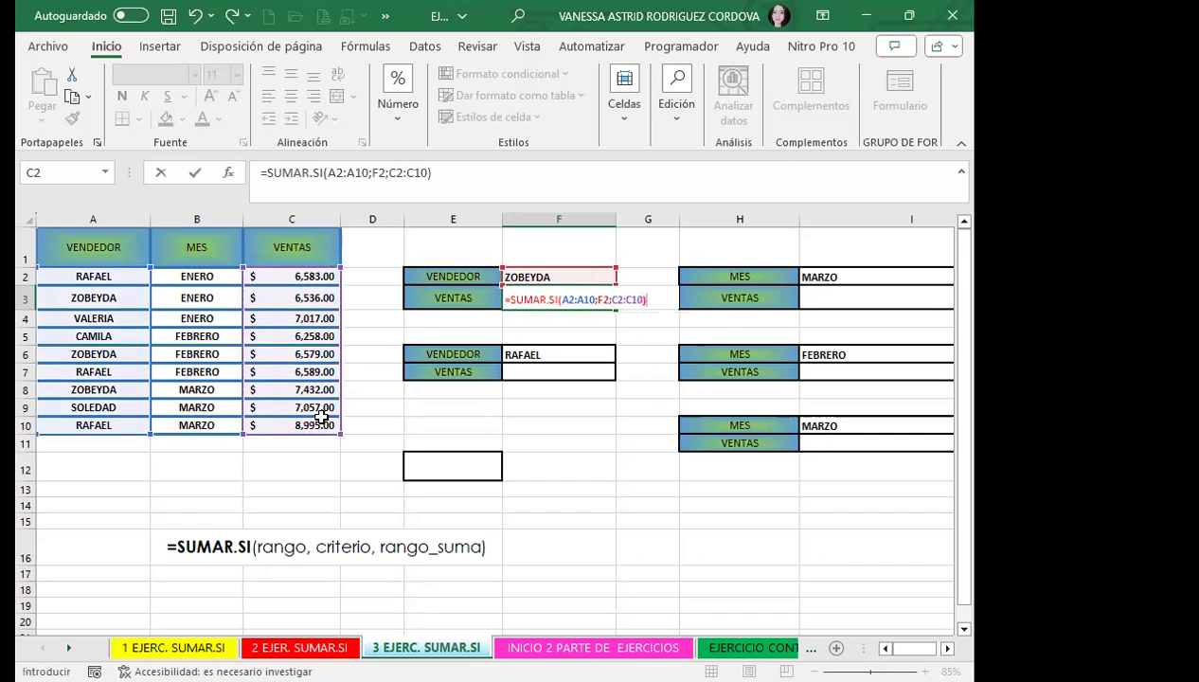
key("Return")
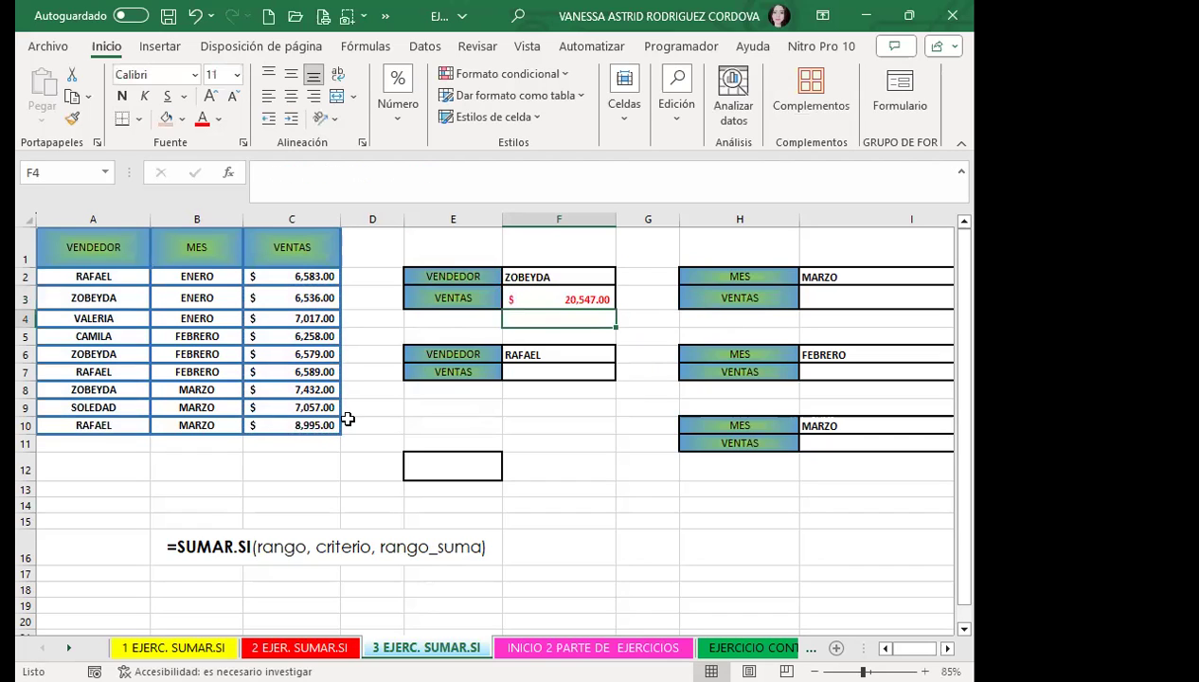
left_click(534, 295)
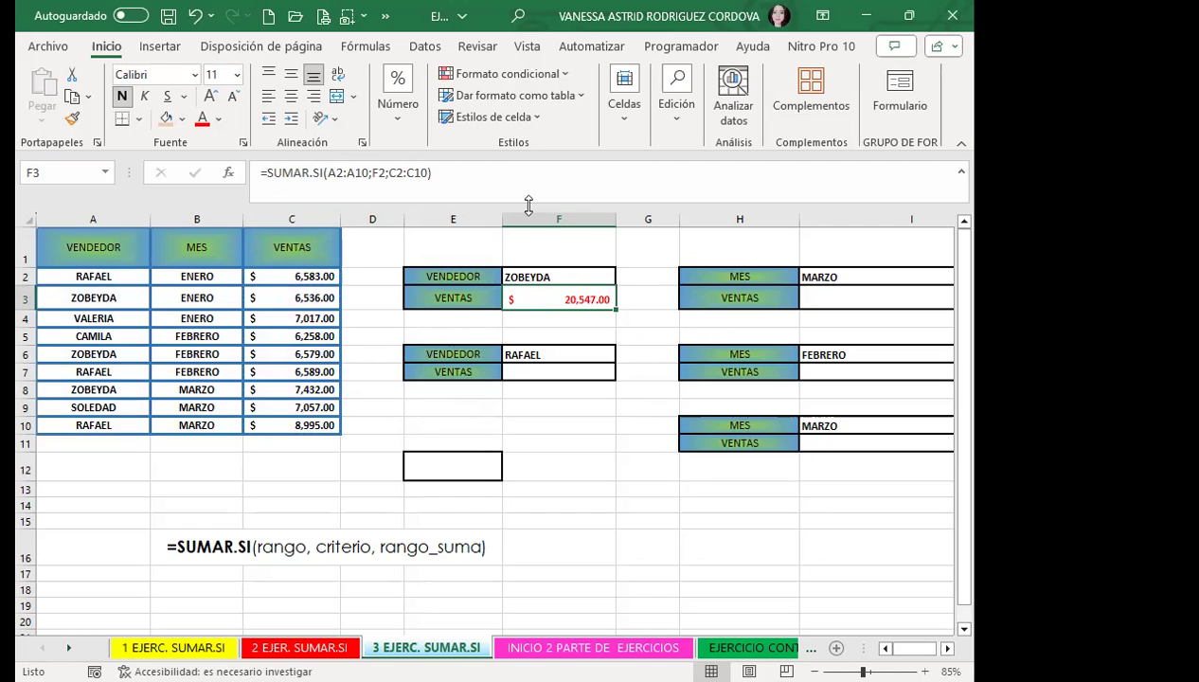
left_click(572, 273)
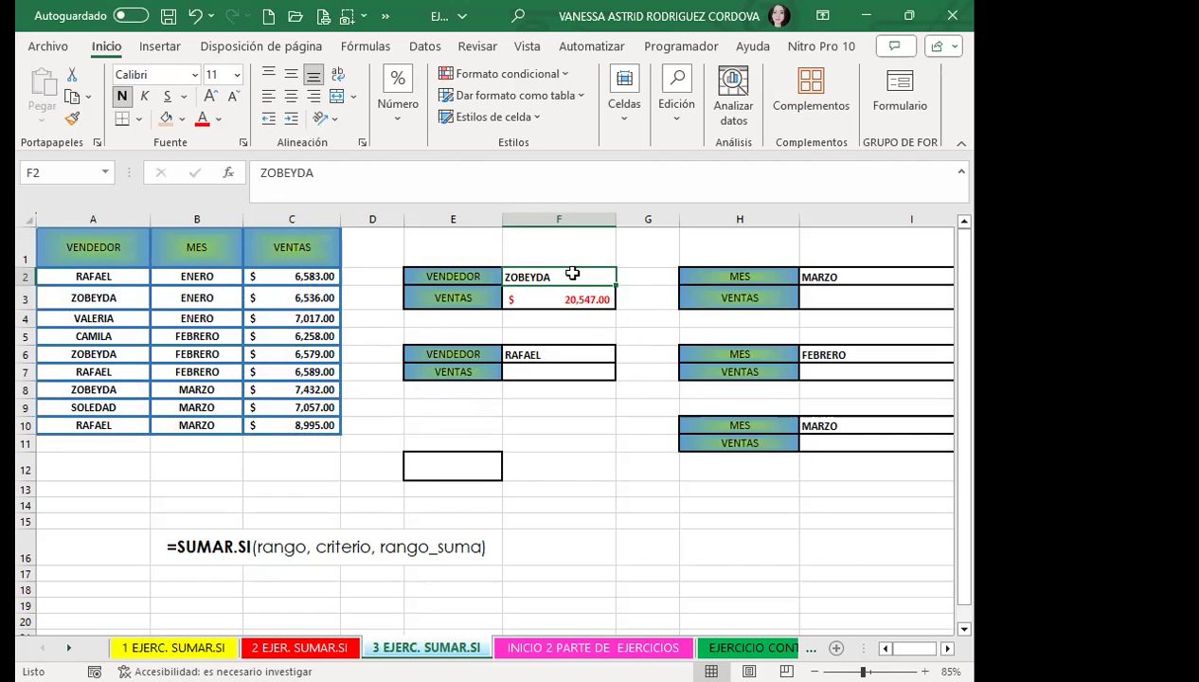
left_click(432, 297)
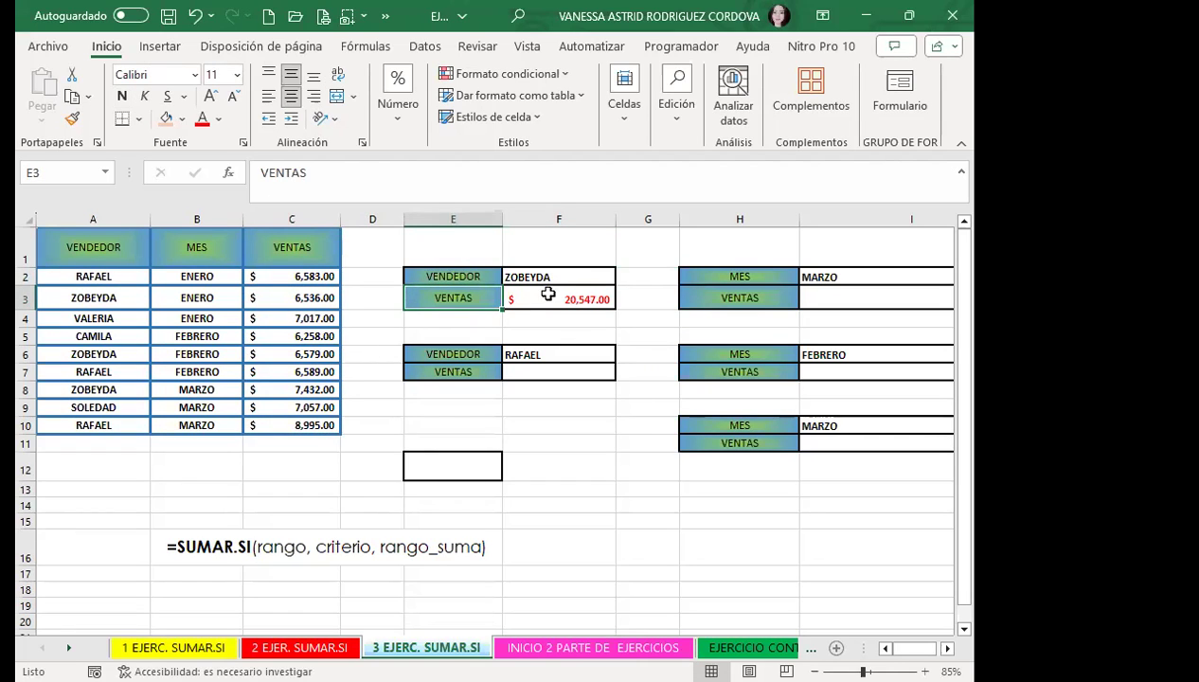
left_click(280, 474)
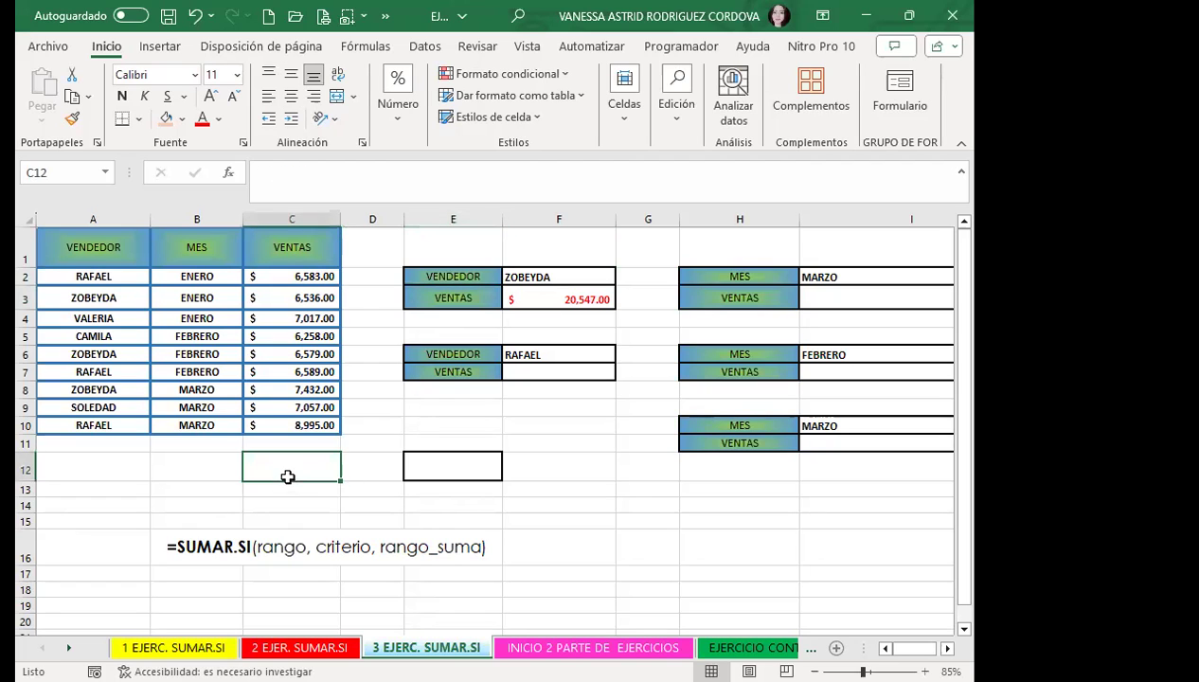
left_click(438, 457)
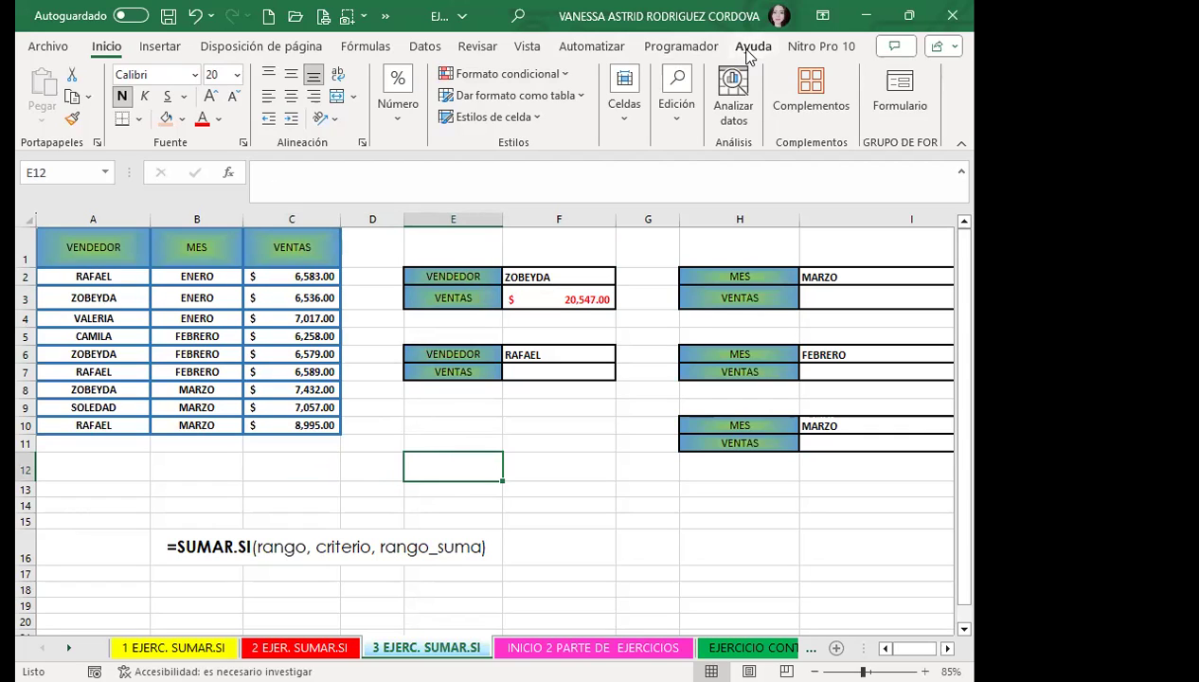
Enter the check formula =C3+C6+C8 in E12
left_click(672, 126)
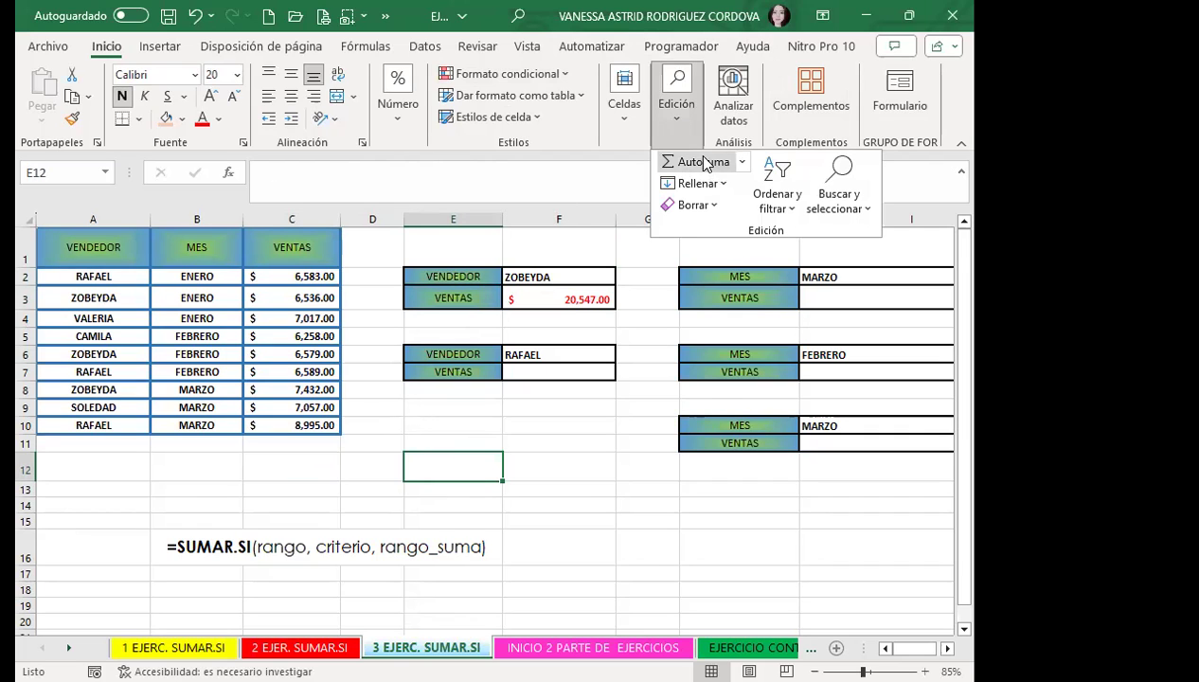
key("Escape")
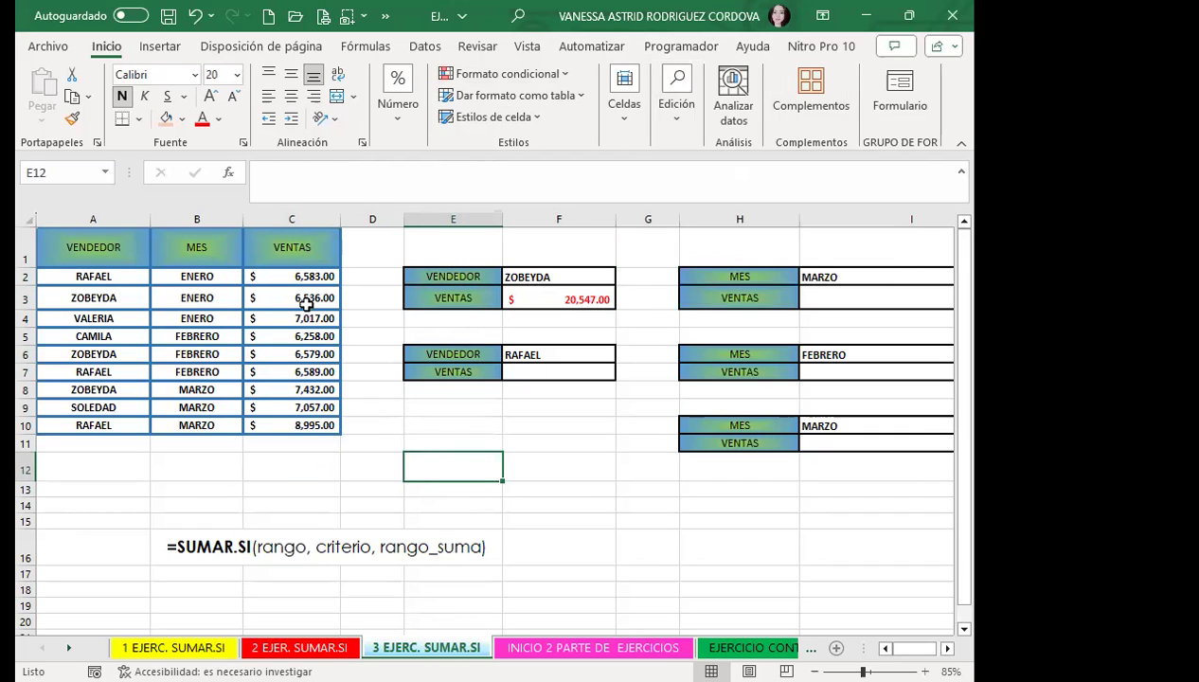
type("=")
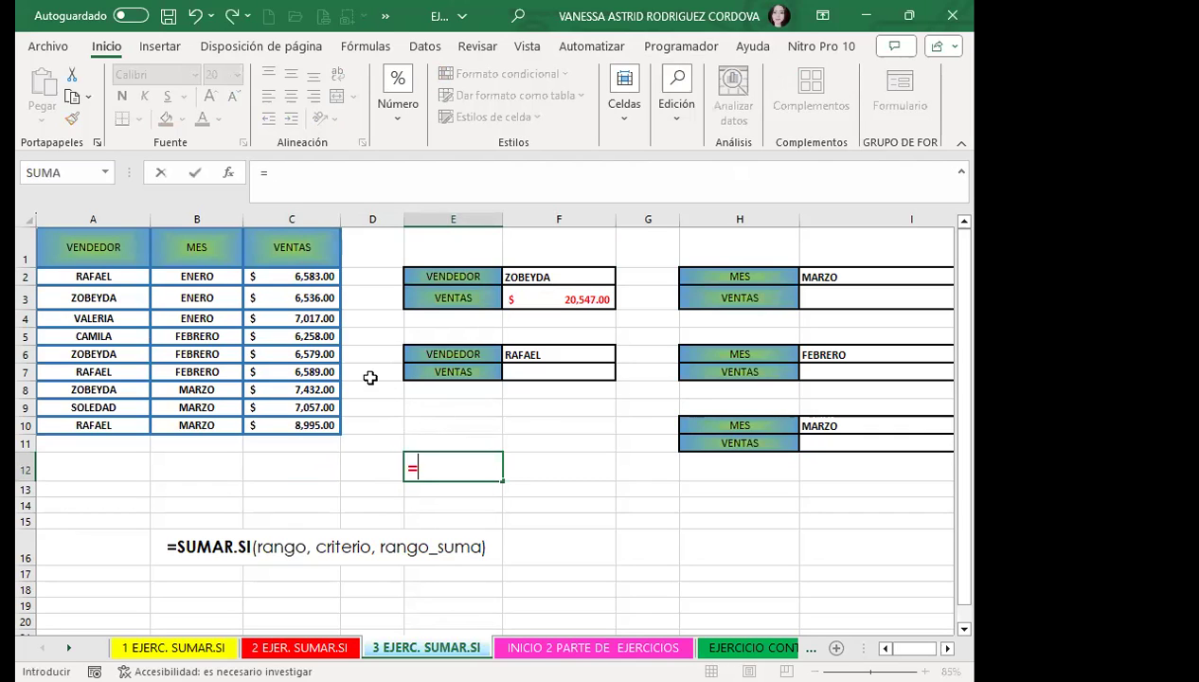
left_click(309, 297)
type("+")
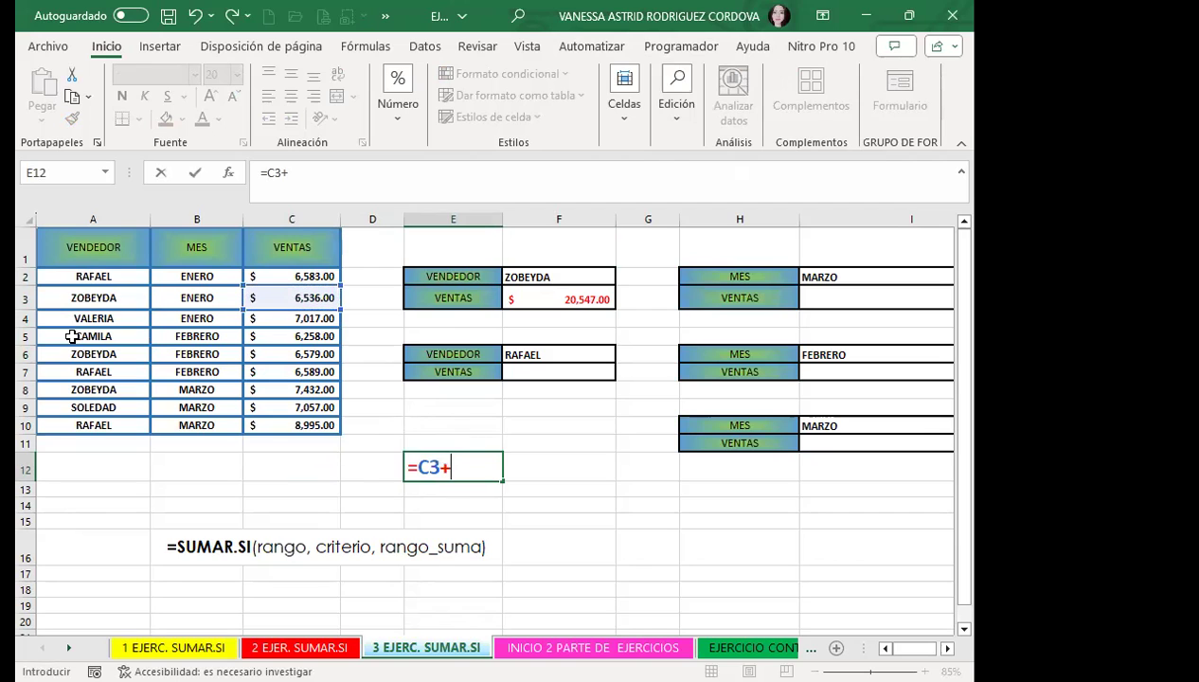
left_click(316, 354)
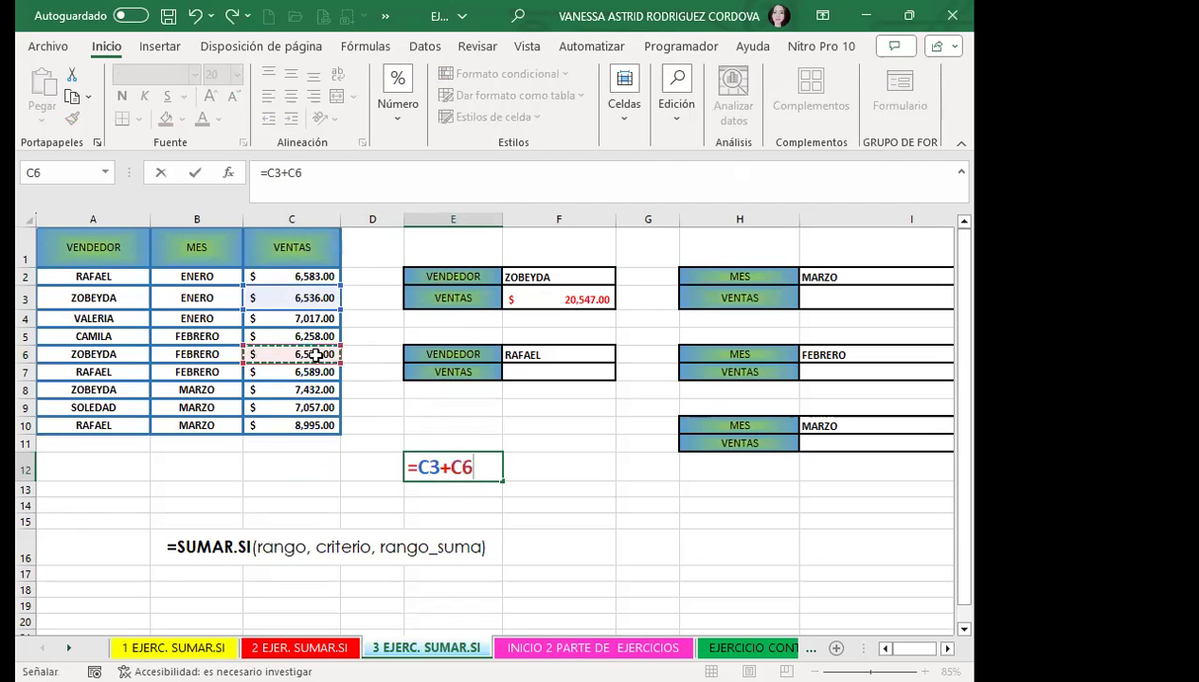
type("+")
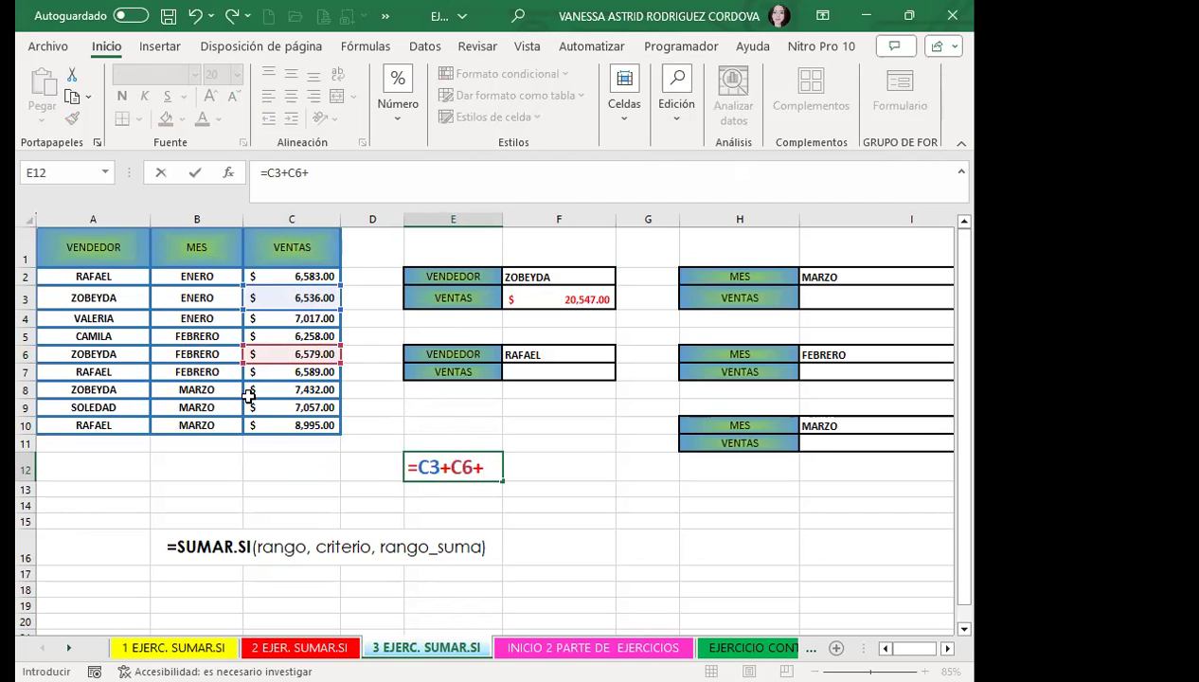
left_click(293, 390)
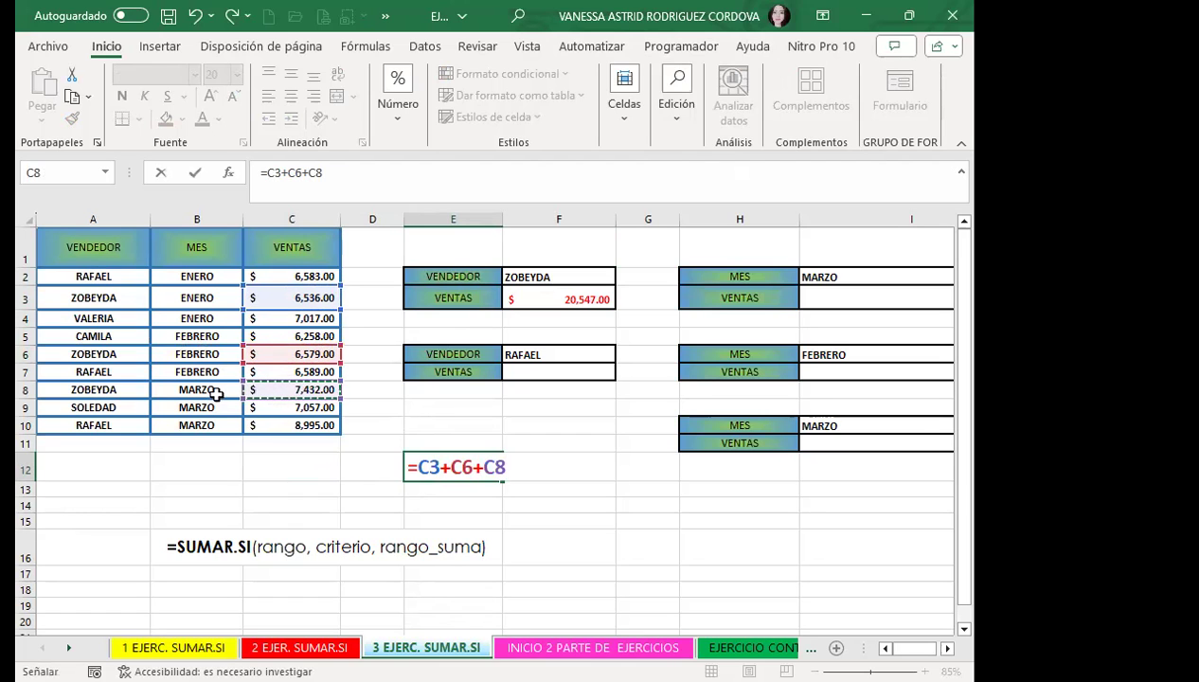
key("Return")
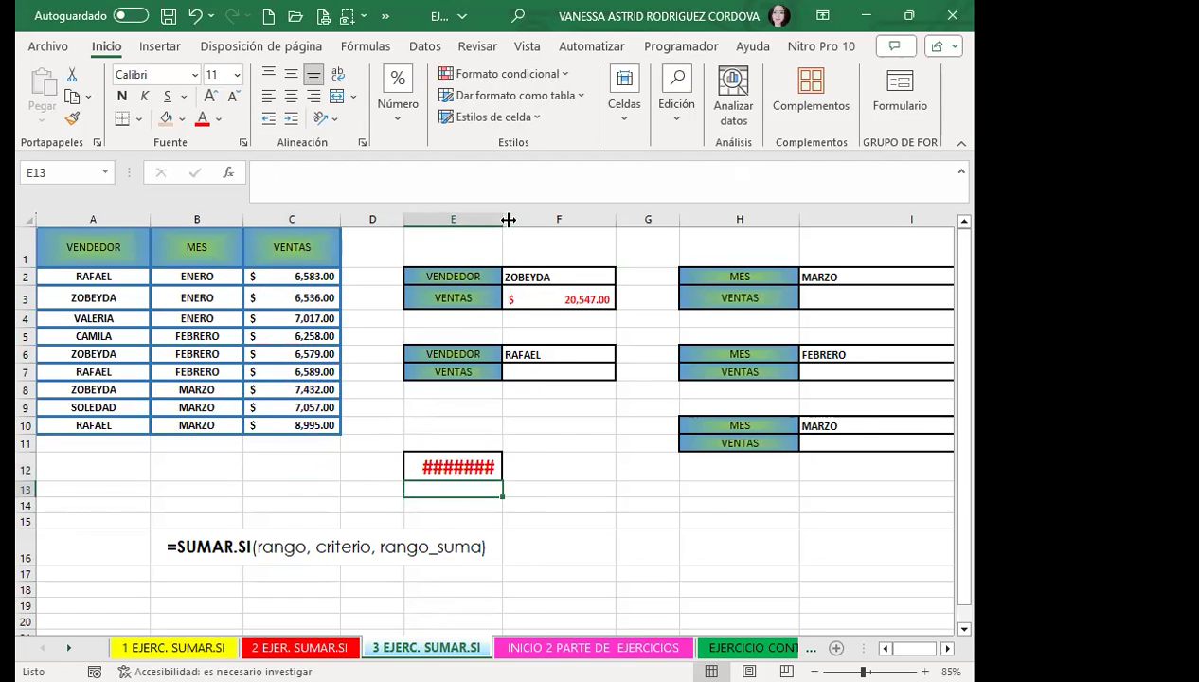
Autofit column E and set the E12 total's font size to 14
double_click(502, 219)
left_click(431, 461)
left_click(233, 96)
left_click(233, 95)
left_click(233, 96)
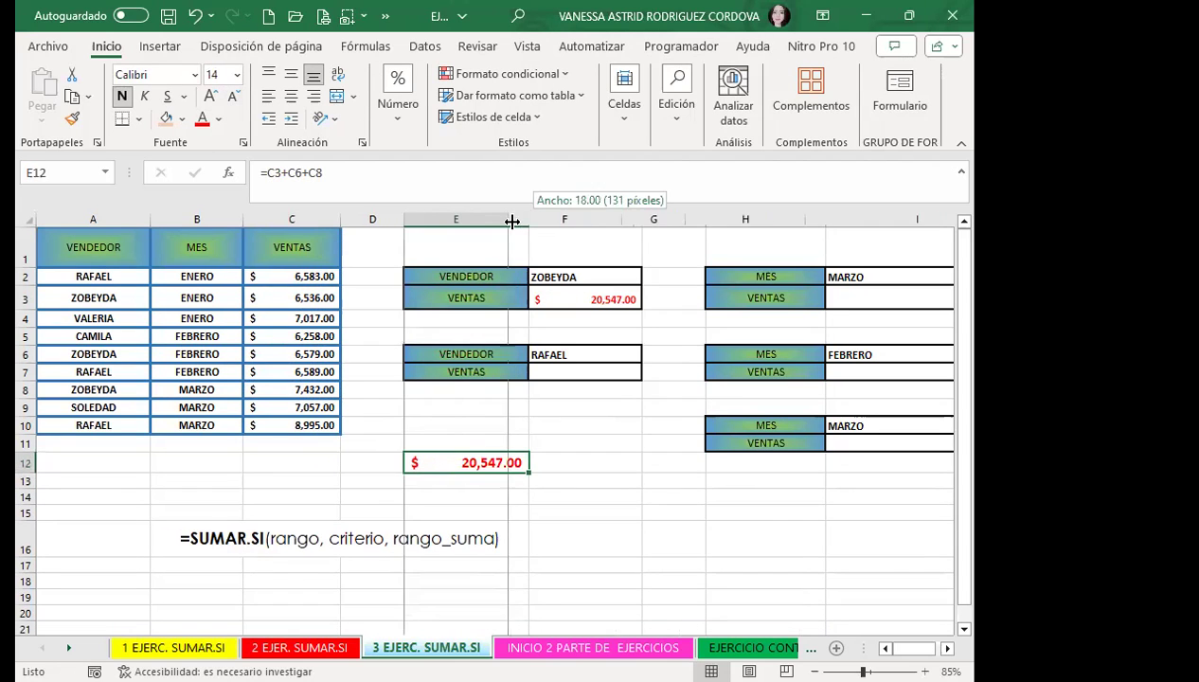
Narrow column E, then compare F3's SUMAR.SI formula with the E12 check total
left_click_drag(534, 221, 503, 221)
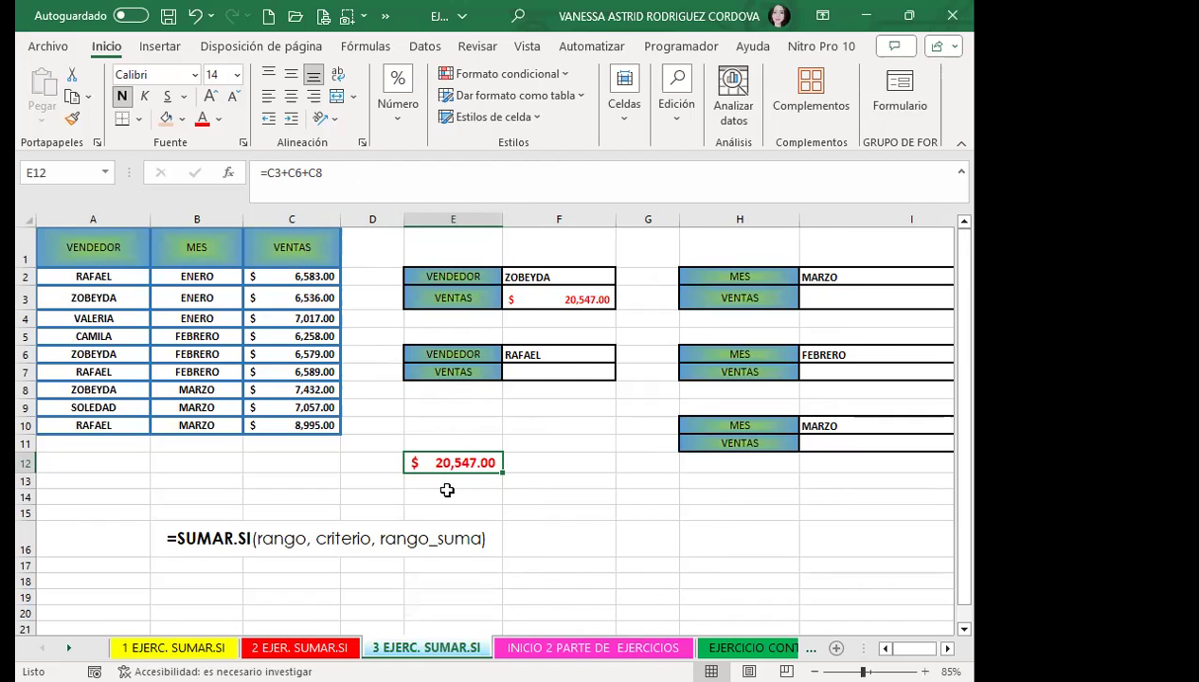
left_click(546, 294)
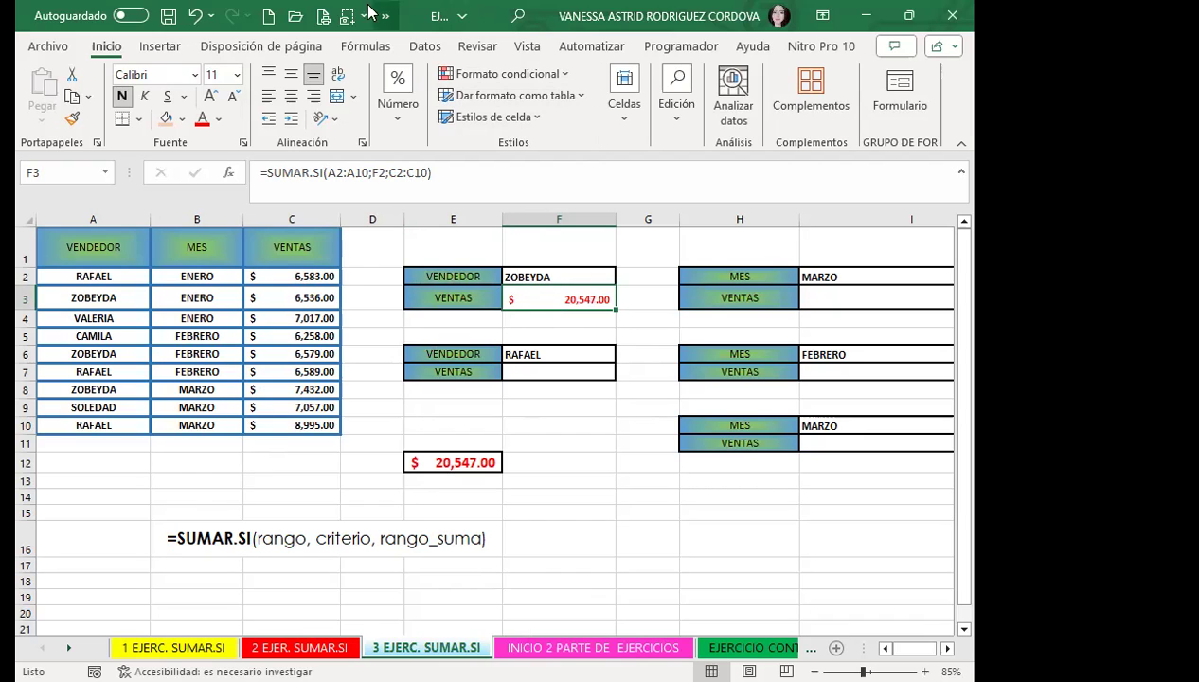
left_click(417, 463)
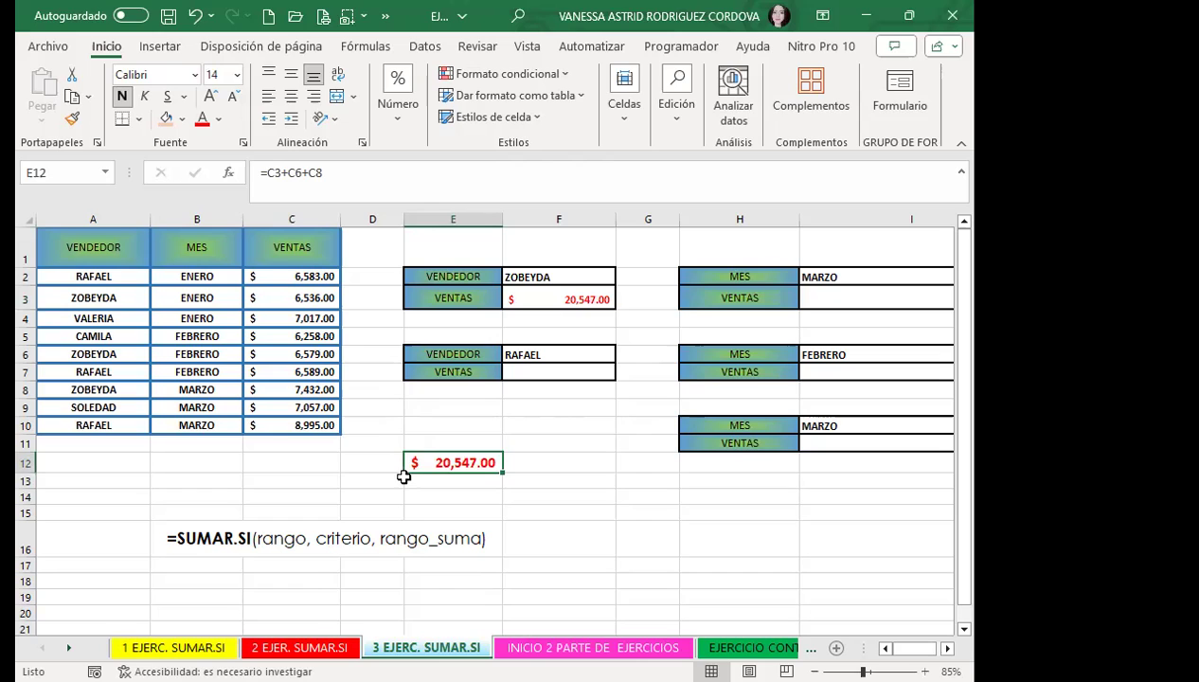
Enter =SUMAR.SI(A2:A10;F6;C2:C10) in F7 for RAFAEL's total of $22,167.00
left_click(544, 372)
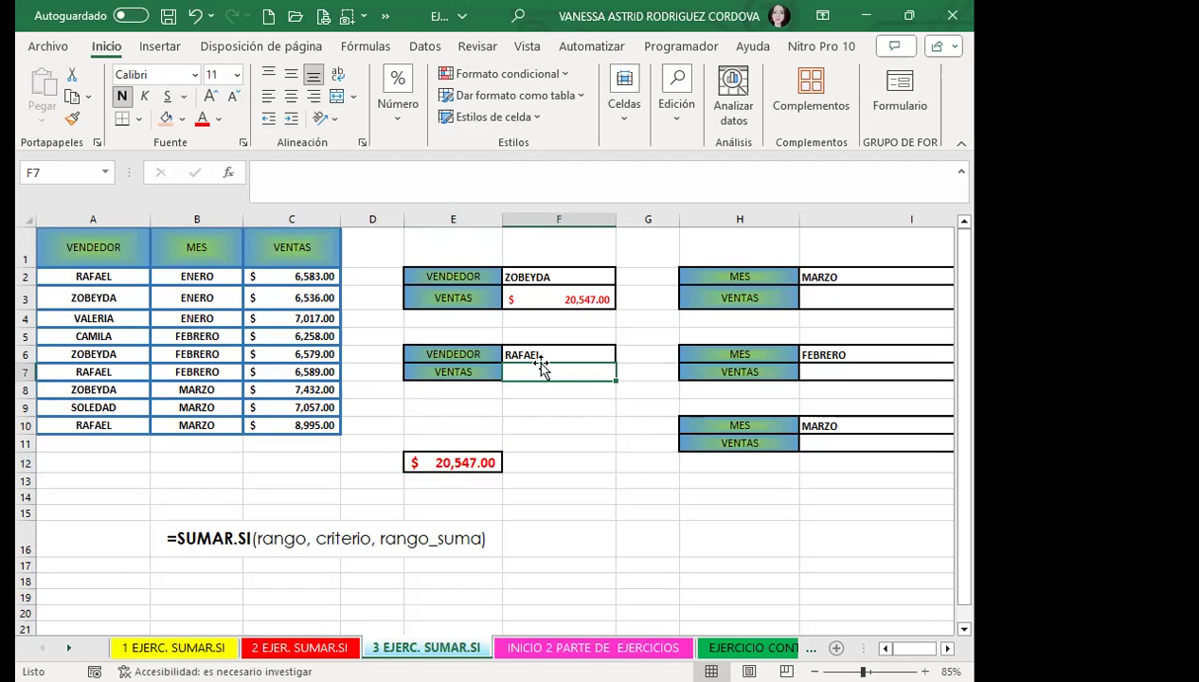
type("=")
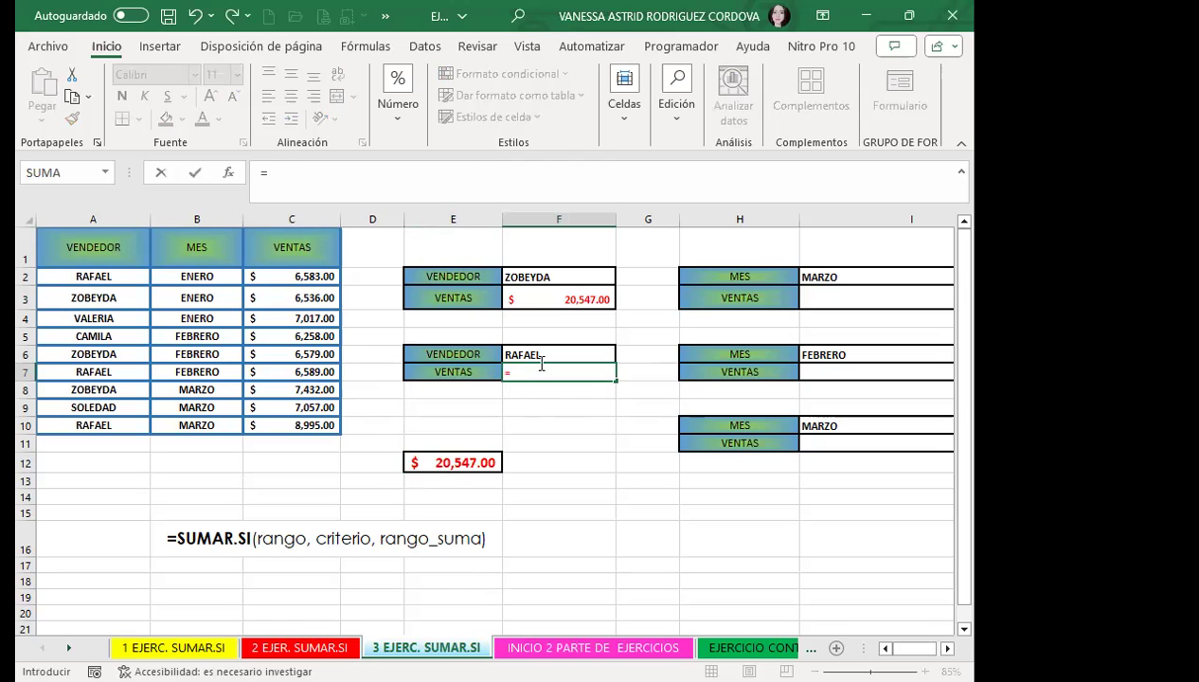
type("SUMAR")
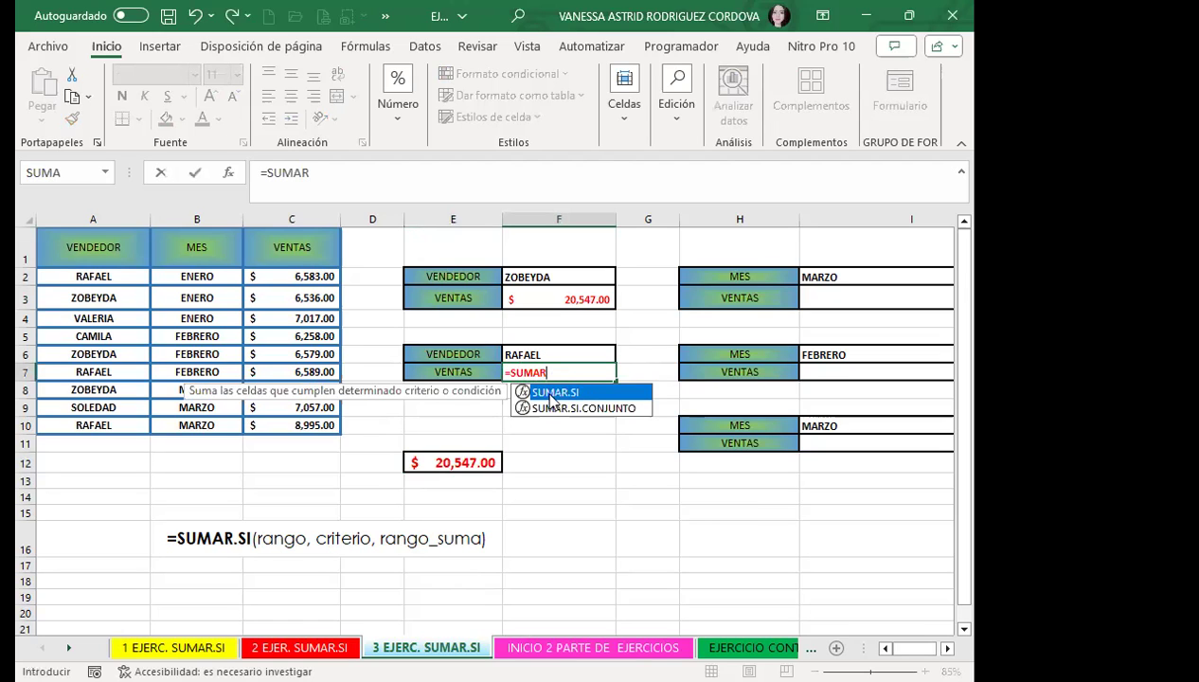
key("Tab")
left_click(118, 276)
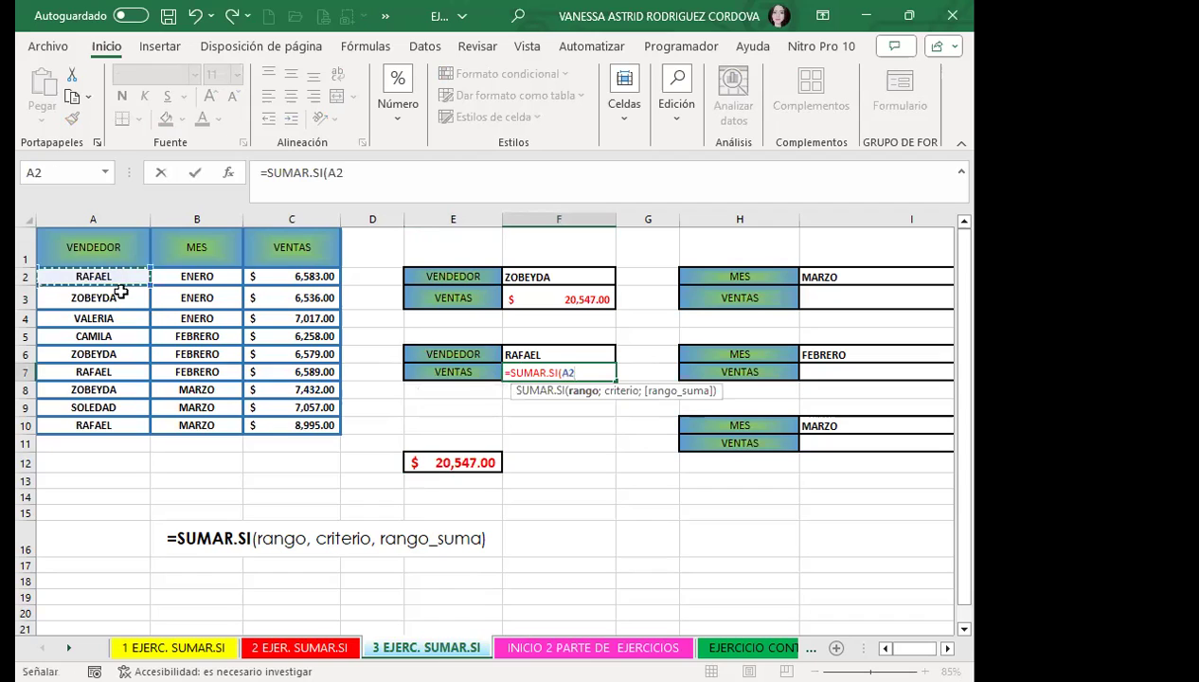
left_click(119, 416, "shift")
type(";")
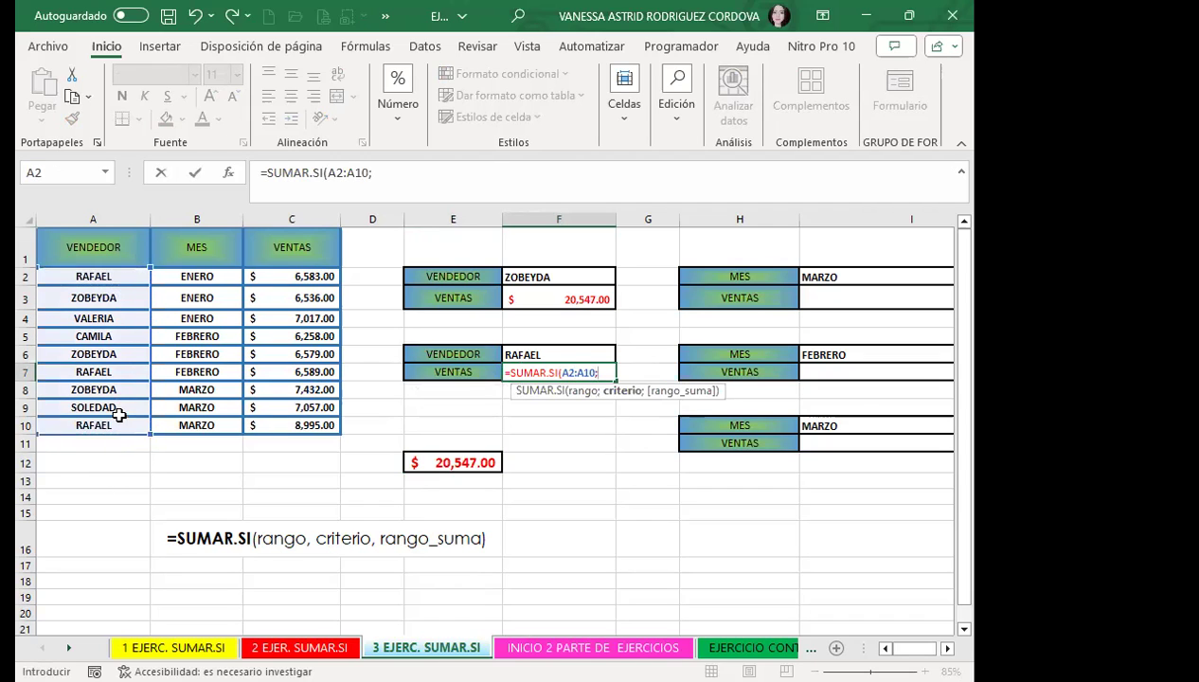
left_click(562, 354)
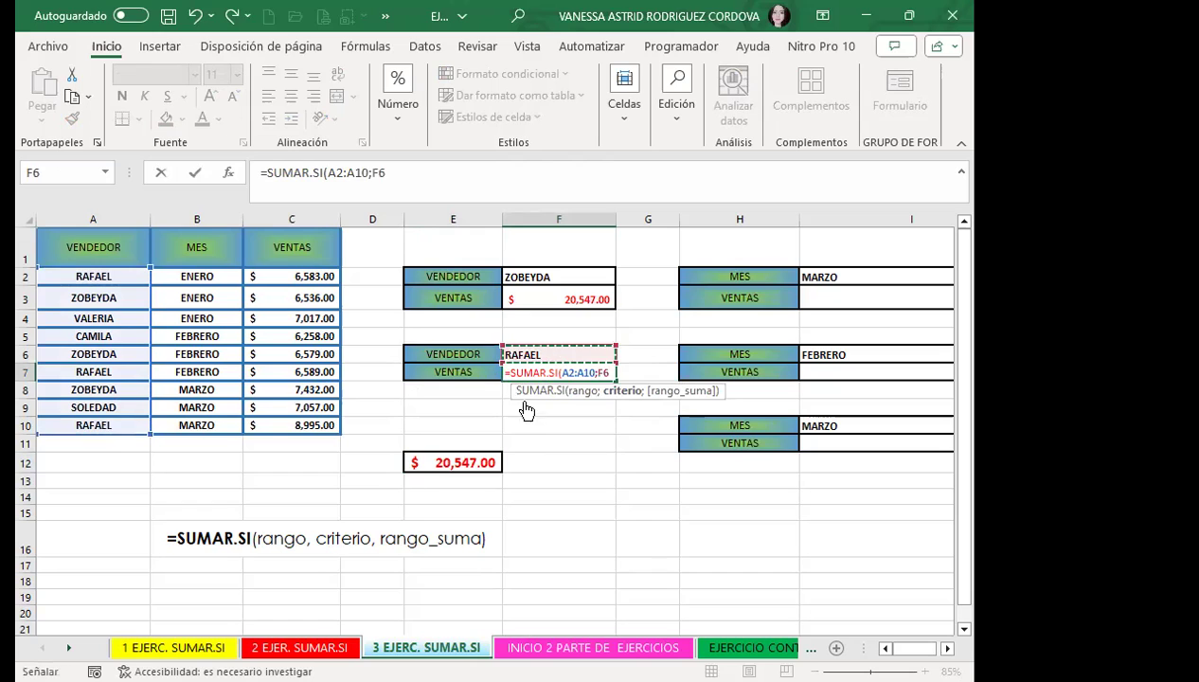
type(";")
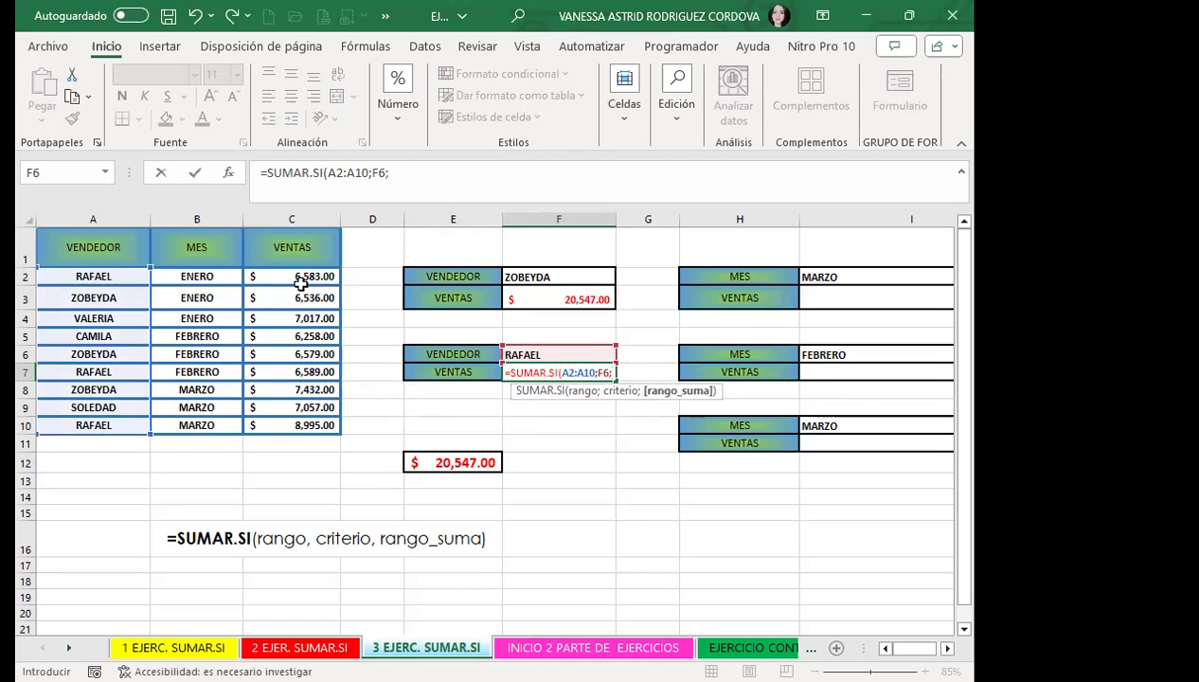
left_click_drag(299, 276, 257, 414)
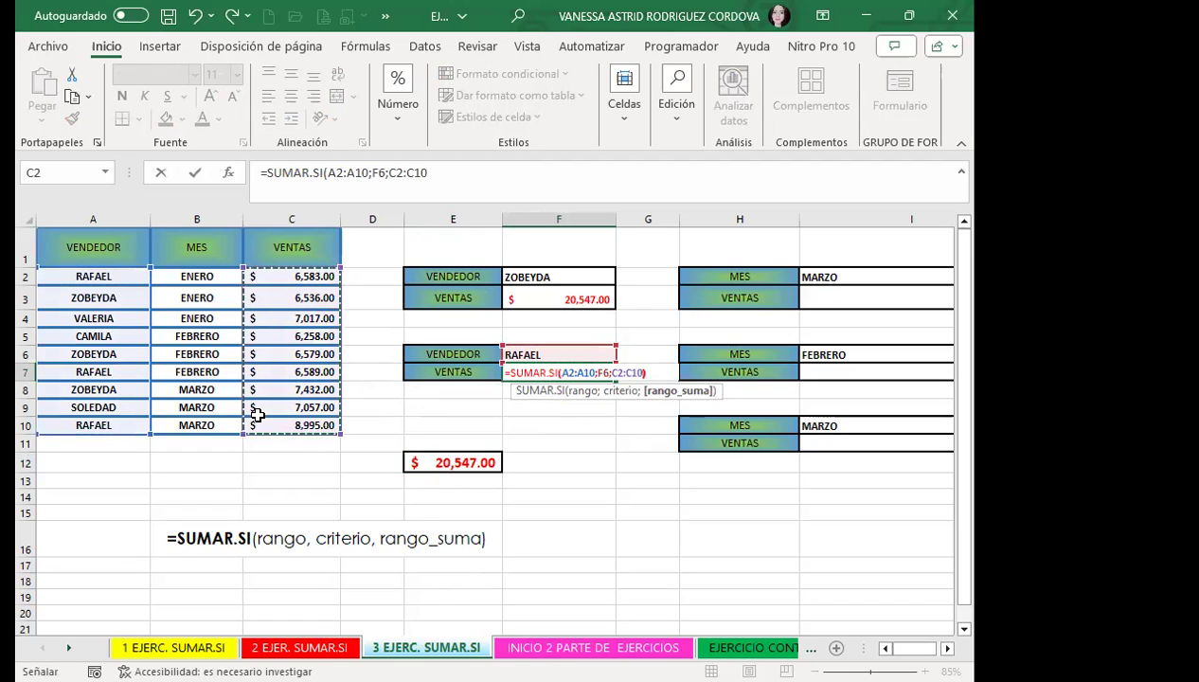
key("Return")
left_click(560, 371)
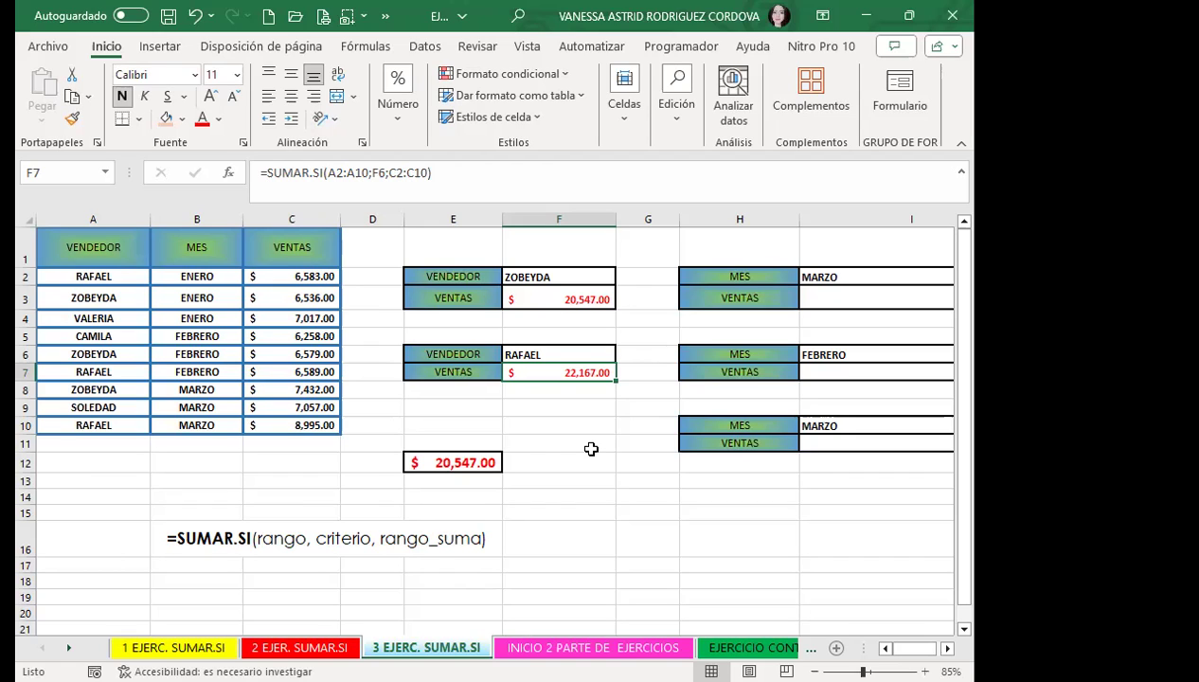
Replace ZOBEYDA with CAMILA in the seller criterion cell F2
left_click(574, 274)
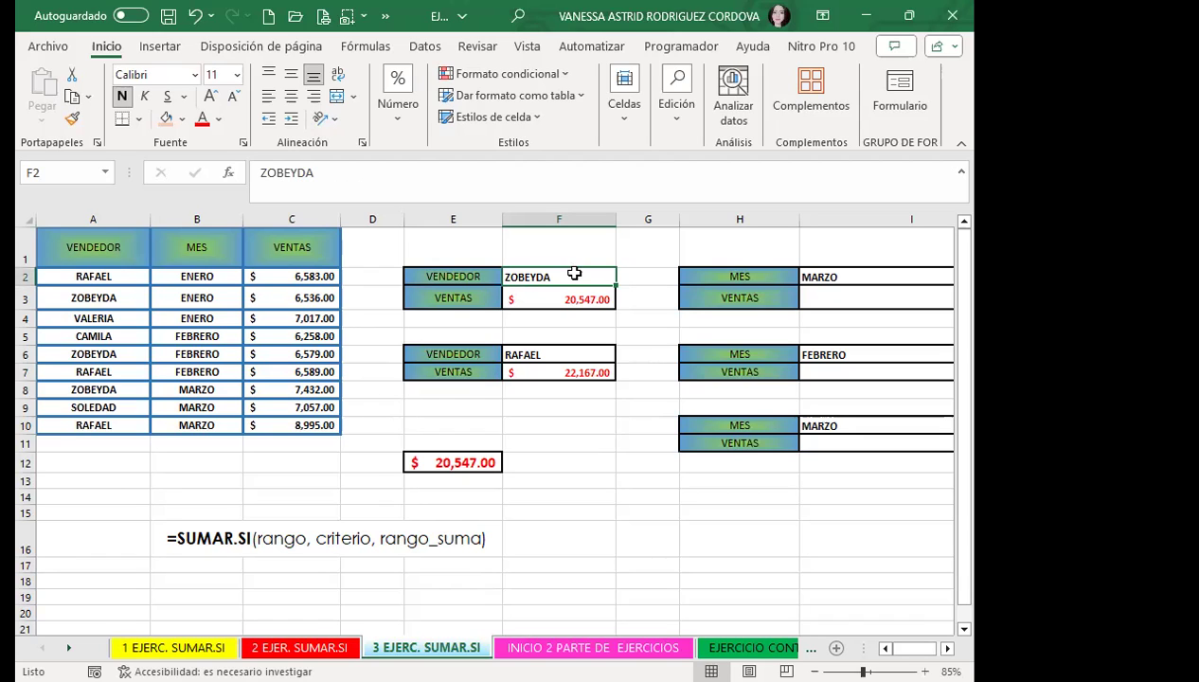
type("CAMILA")
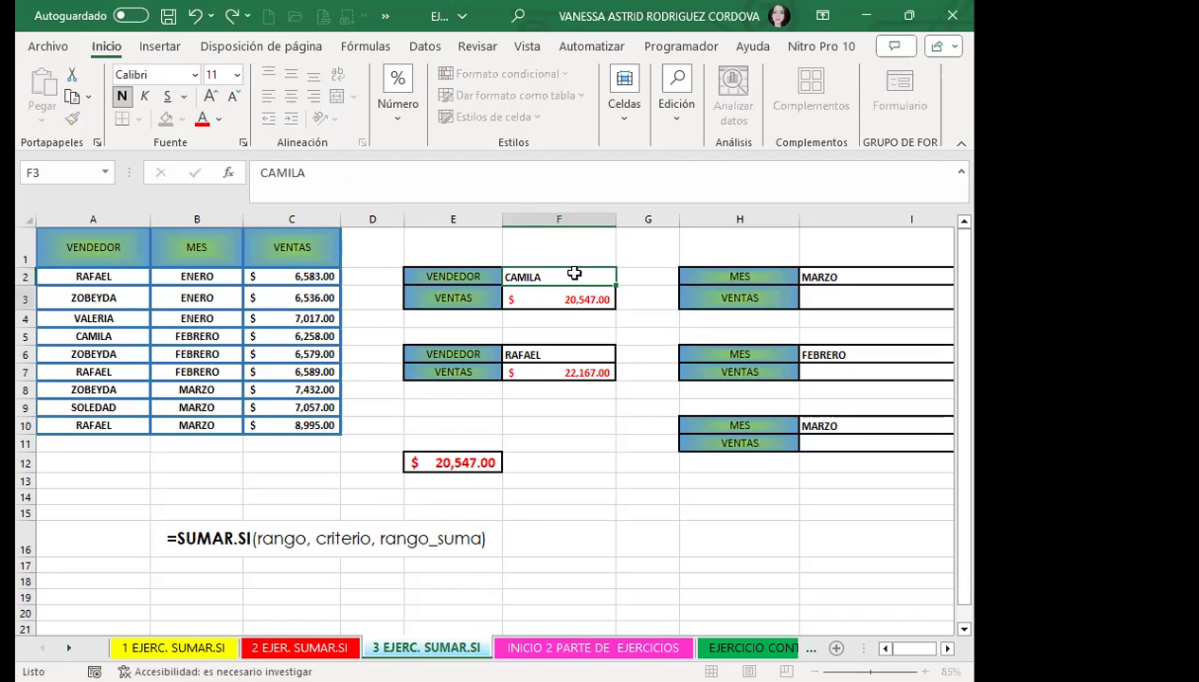
key("Return")
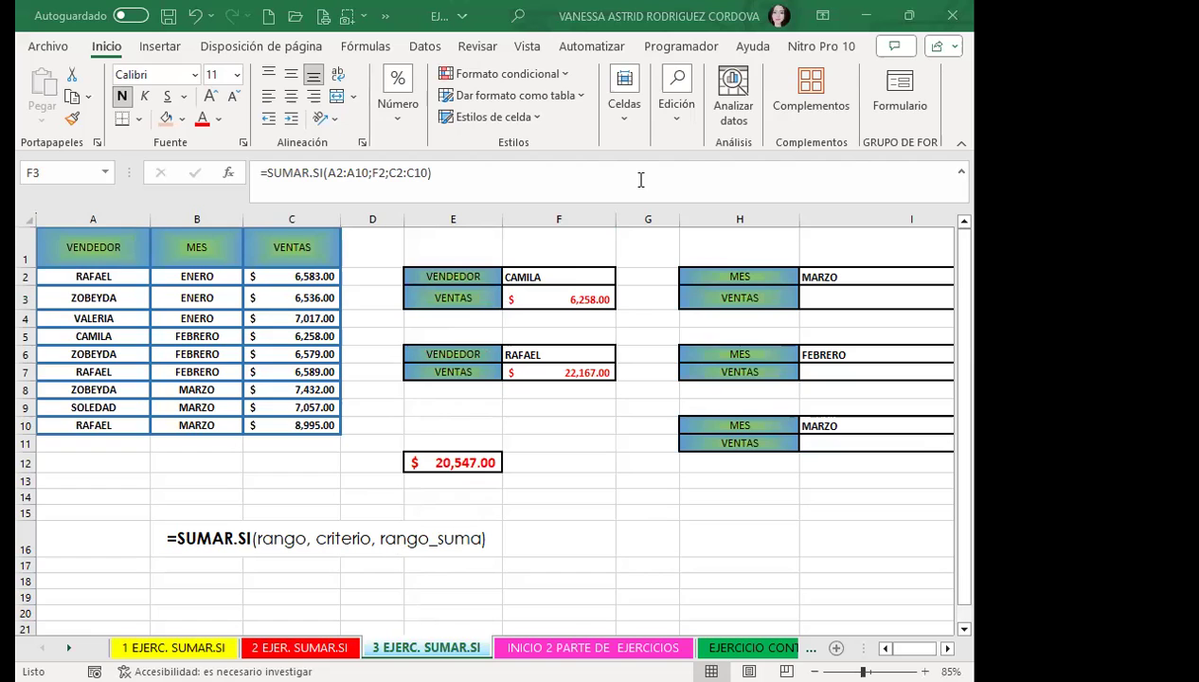
Narrow columns D, G, A, B and I so the summary tables fit in view
scroll(664, 500, "right", 1)
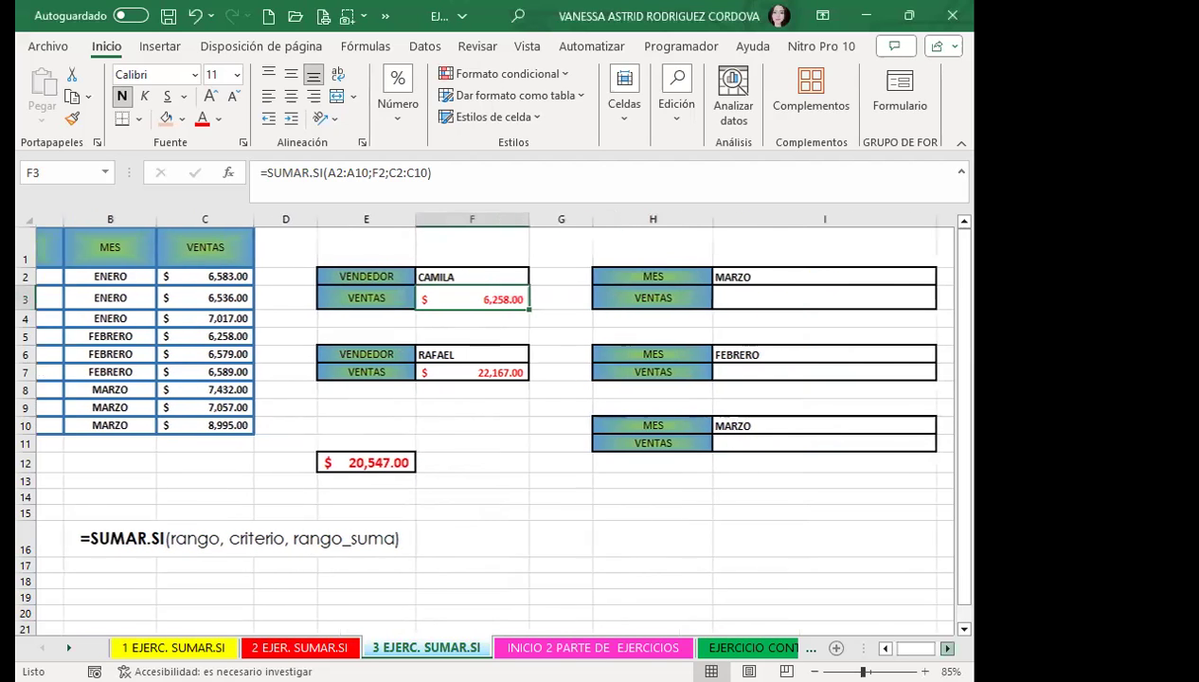
left_click_drag(290, 219, 246, 219)
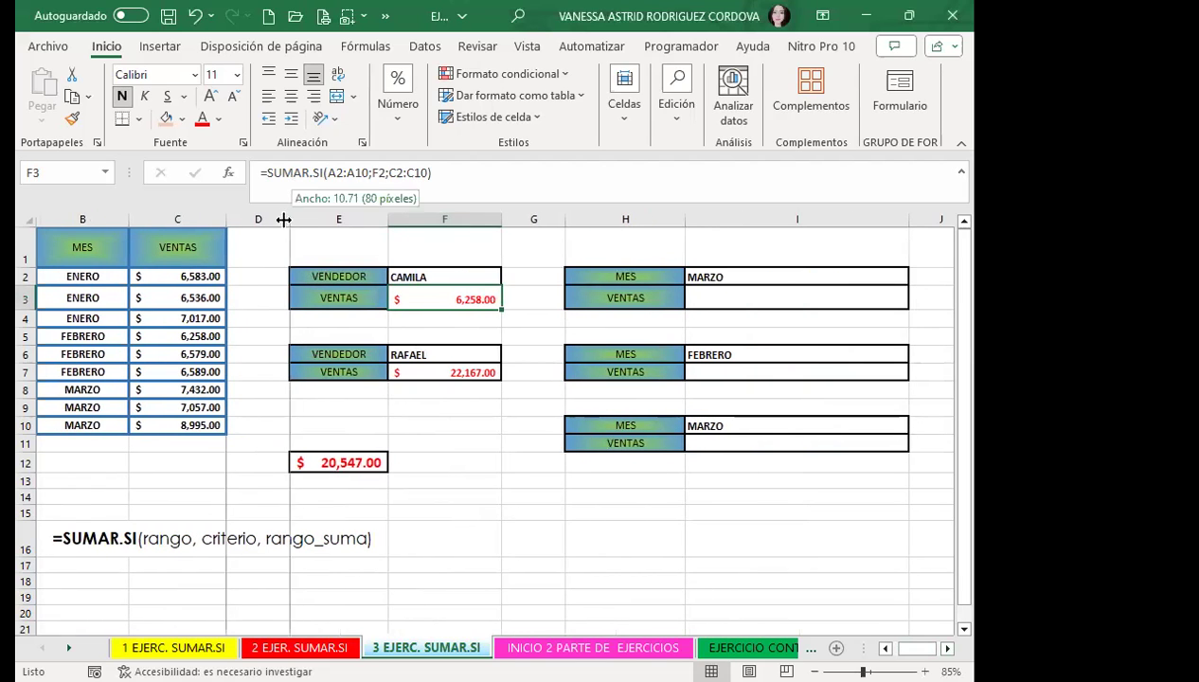
left_click_drag(525, 221, 474, 220)
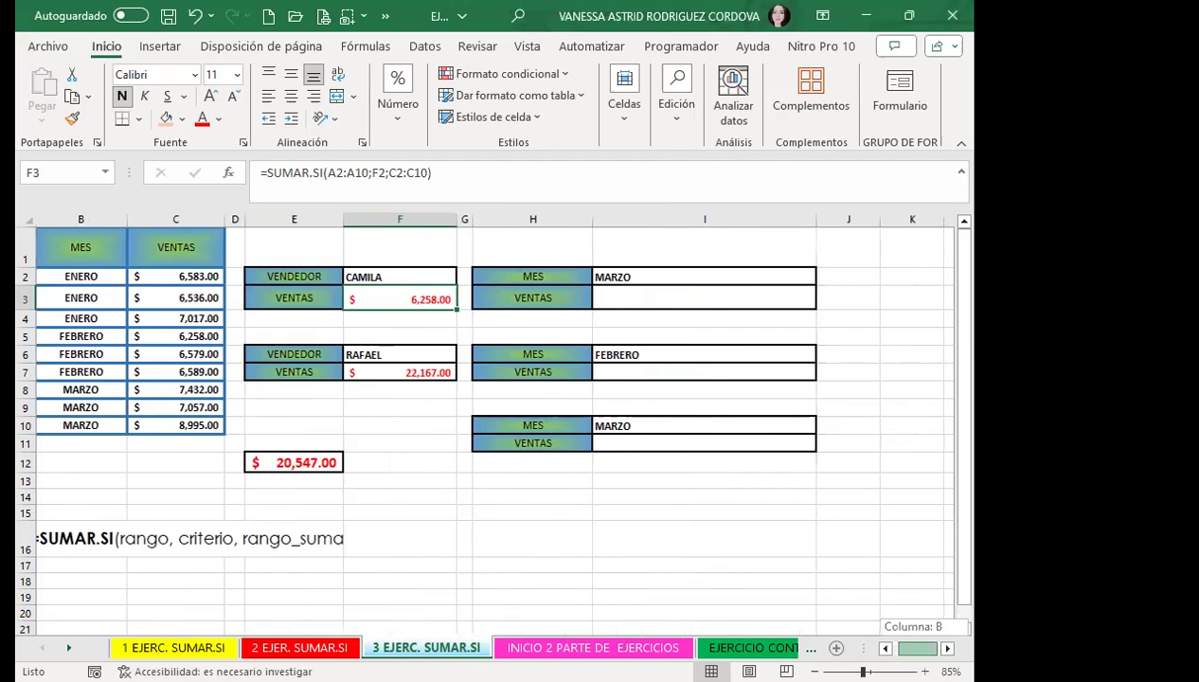
scroll(464, 498, "left", 1)
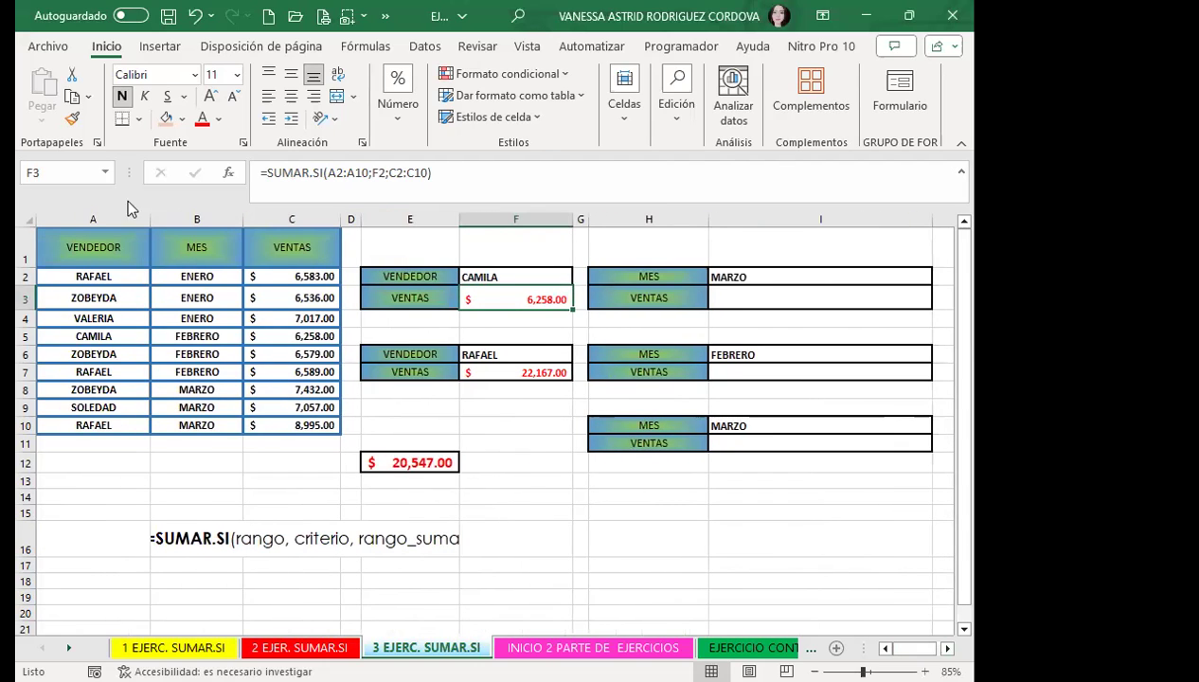
left_click_drag(149, 219, 124, 219)
left_click_drag(215, 225, 194, 224)
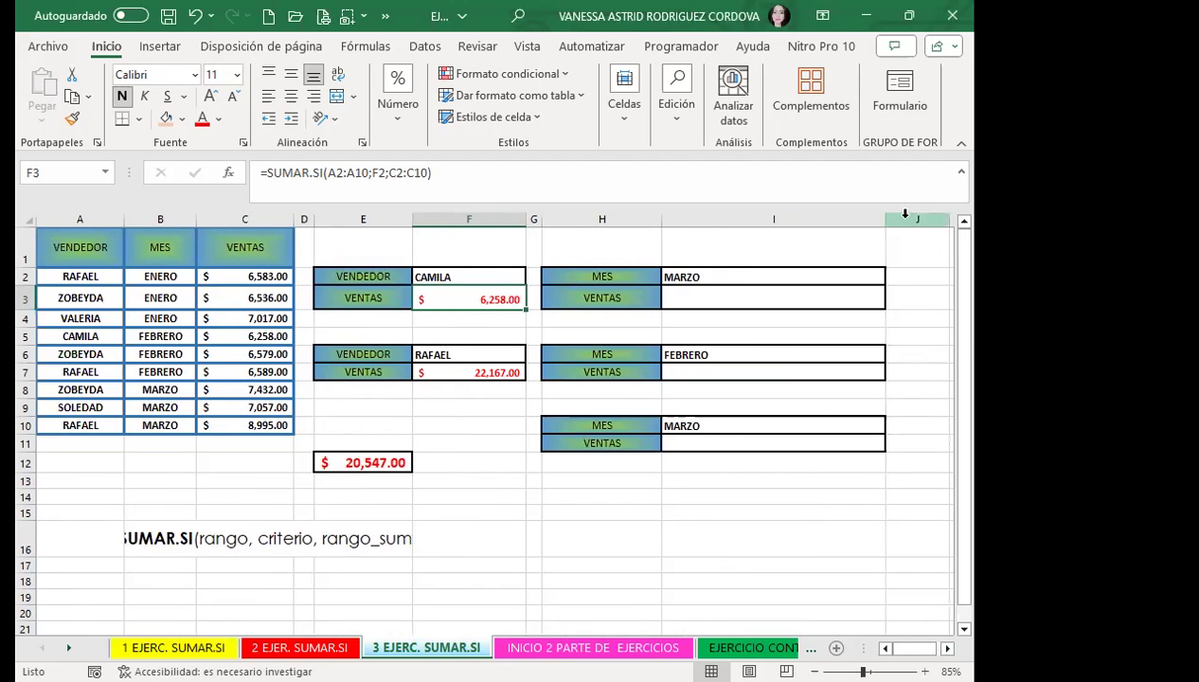
left_click_drag(885, 219, 834, 219)
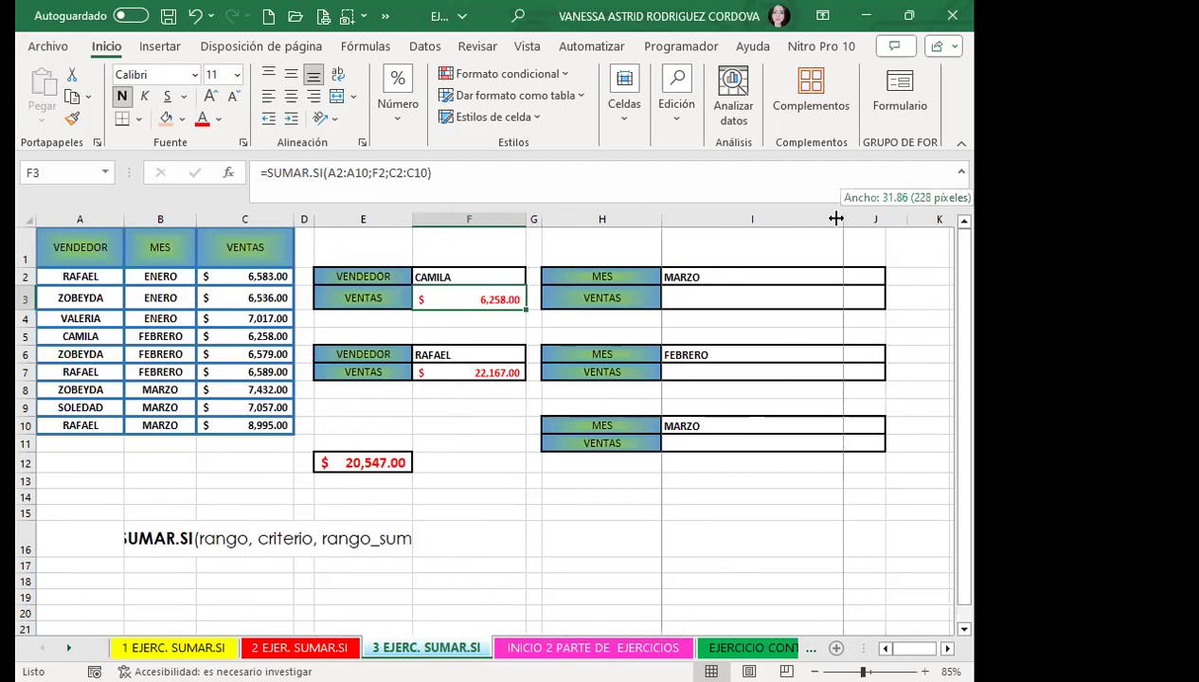
left_click(692, 302)
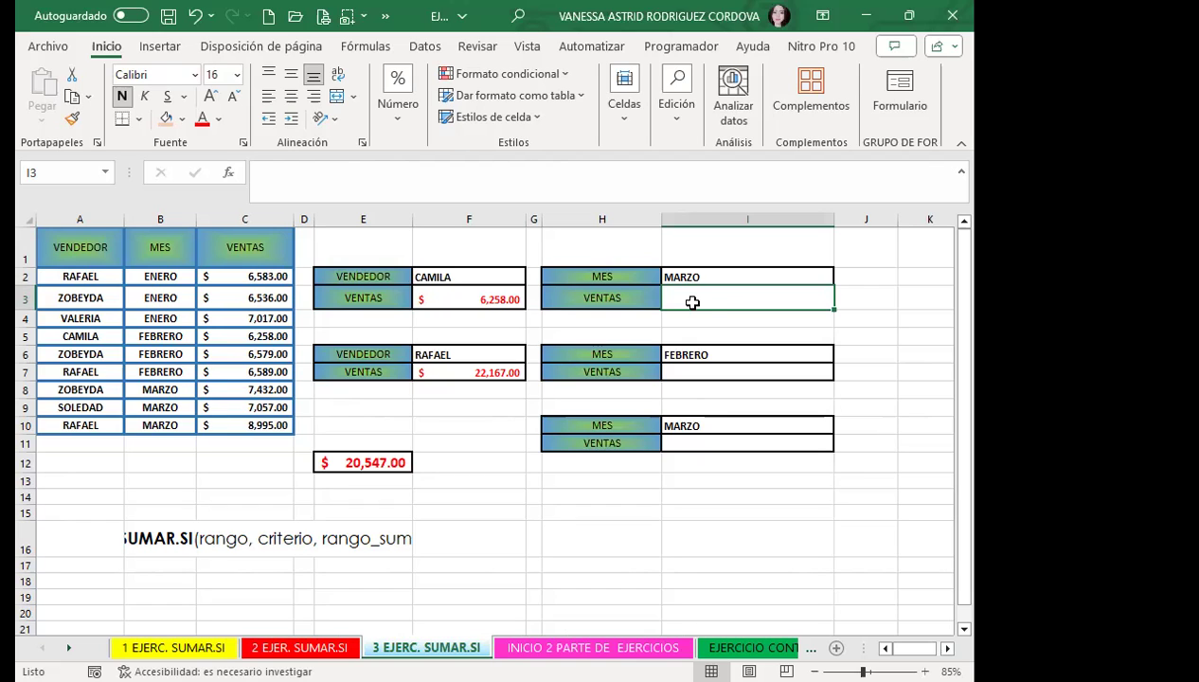
Enter =SUMAR.SI(B2:B10;I2;C2:C10) in I3 for MARZO's total of $23,484.00
type("=C")
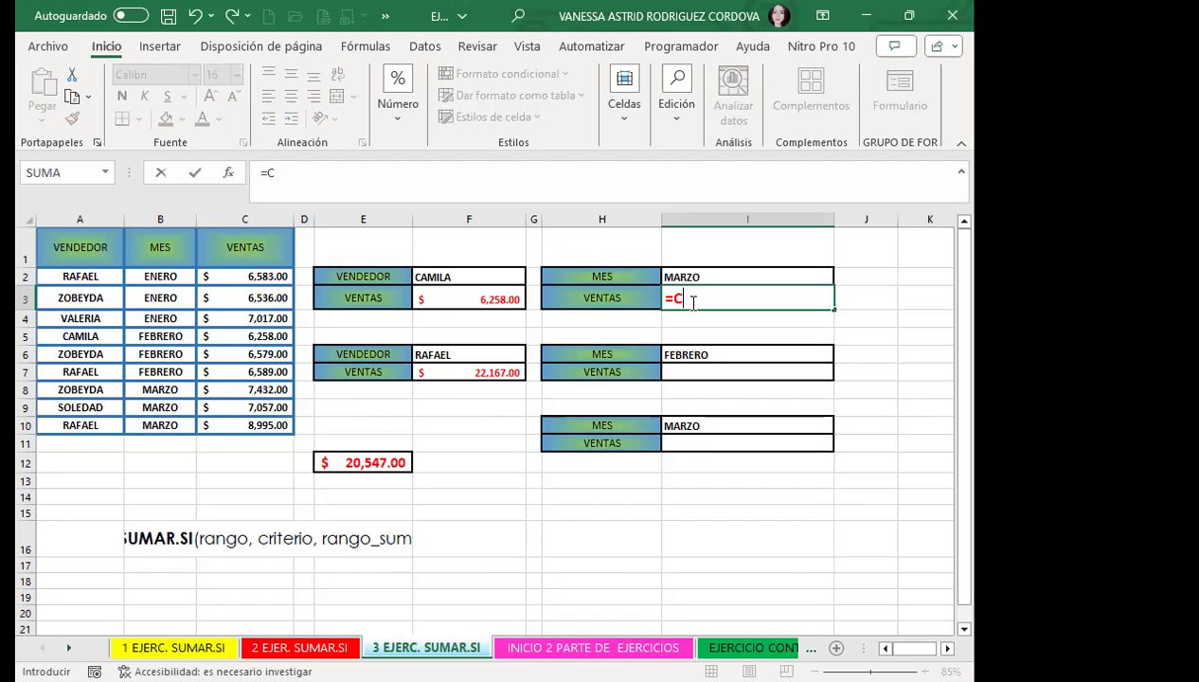
key("BackSpace")
type("SUM")
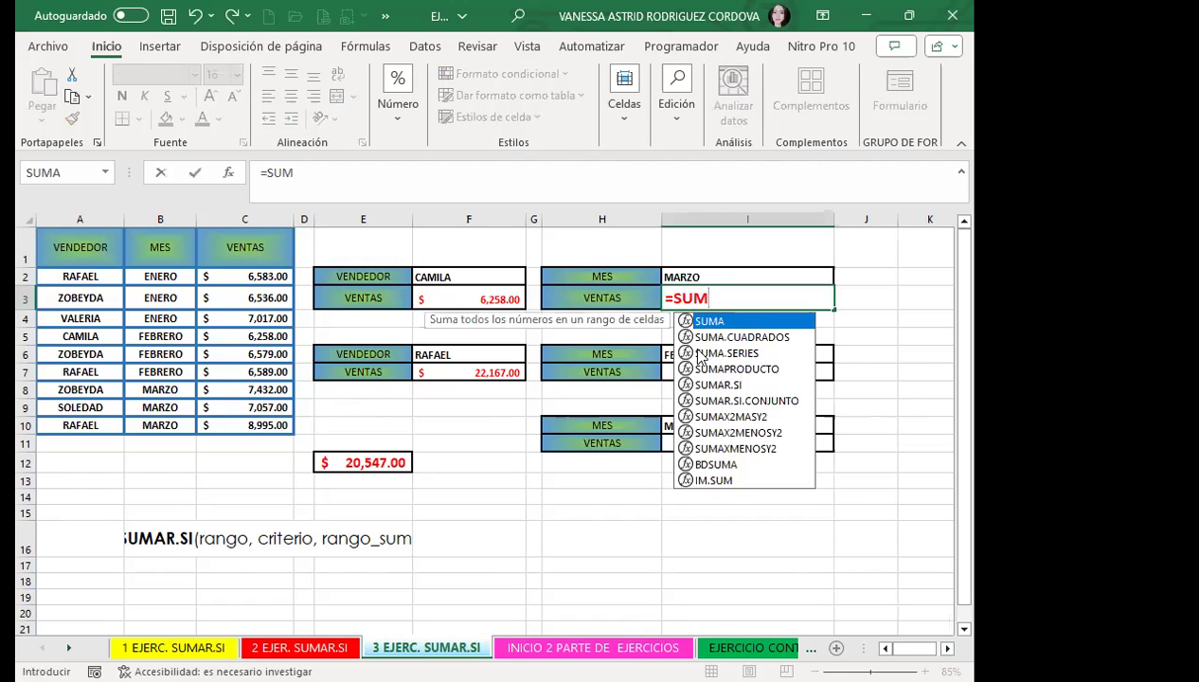
key("Tab")
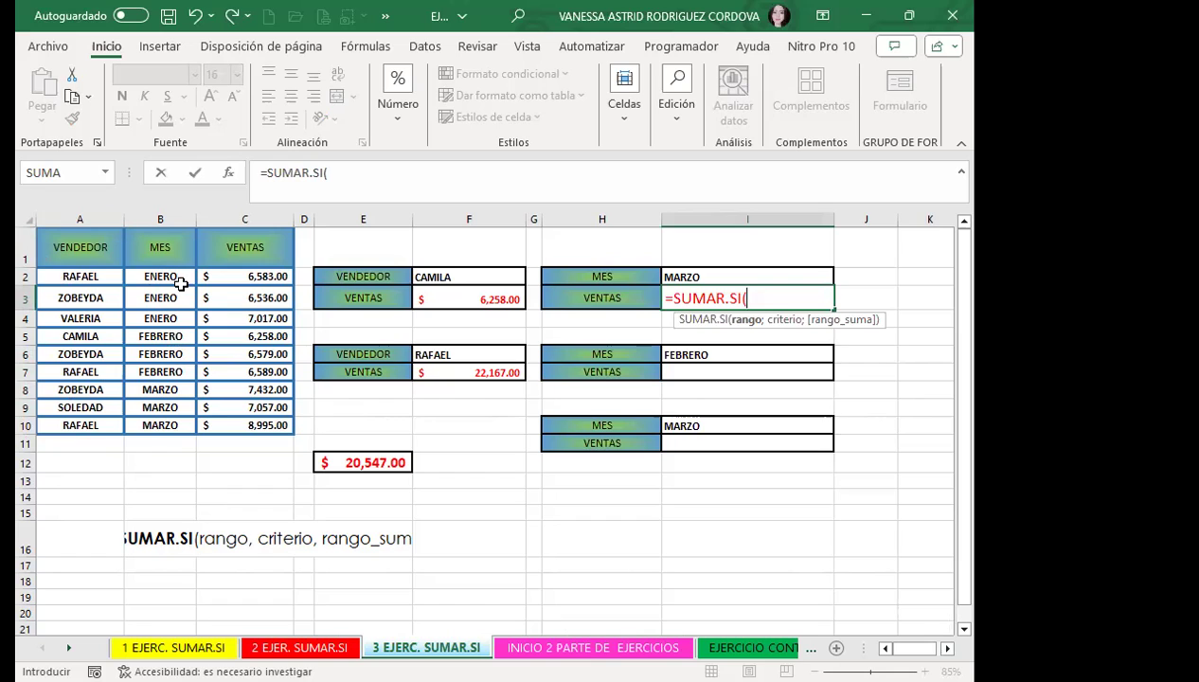
left_click(180, 283)
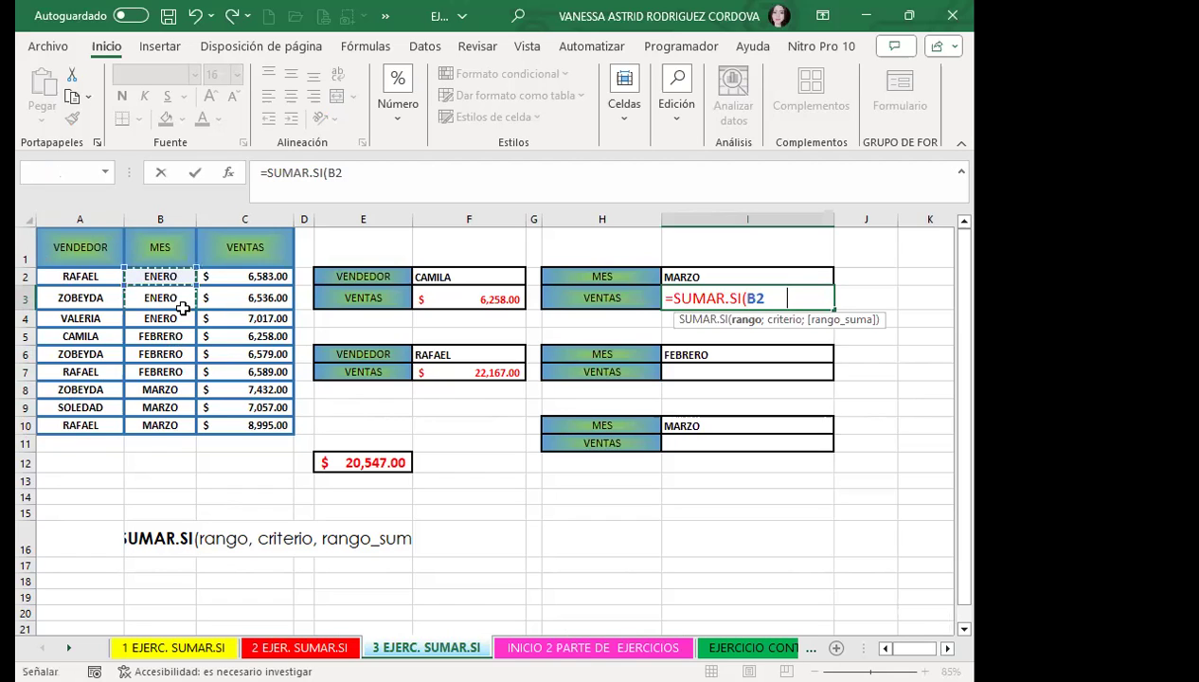
left_click(182, 425, "shift")
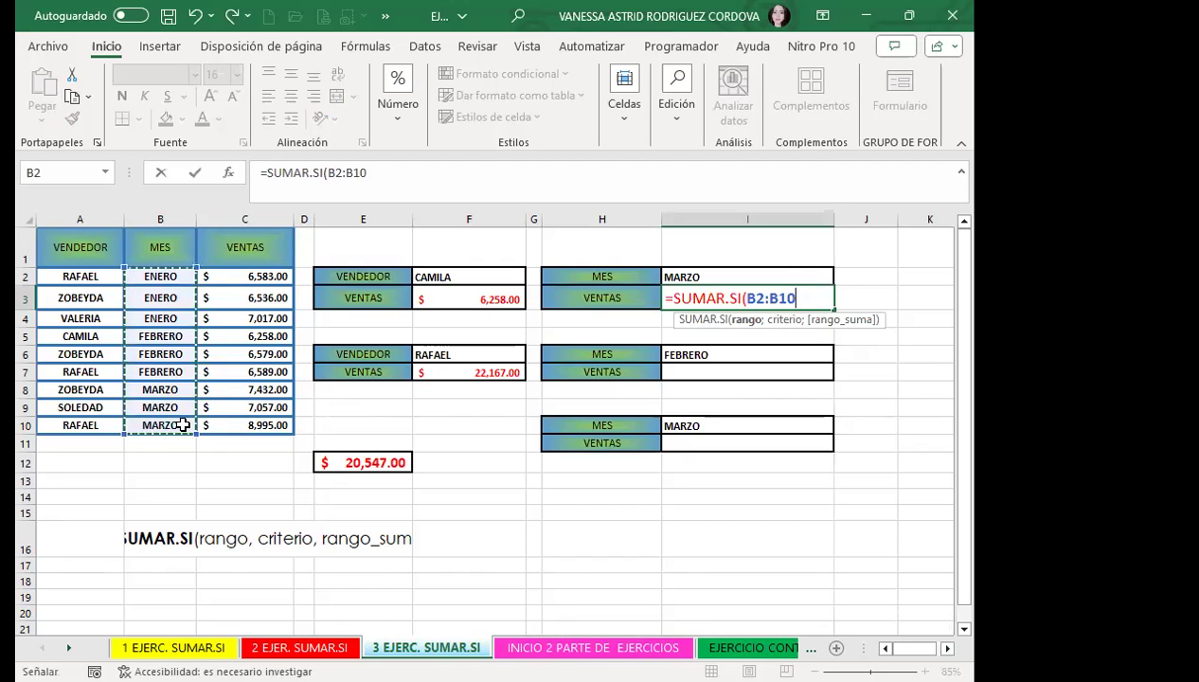
type(";")
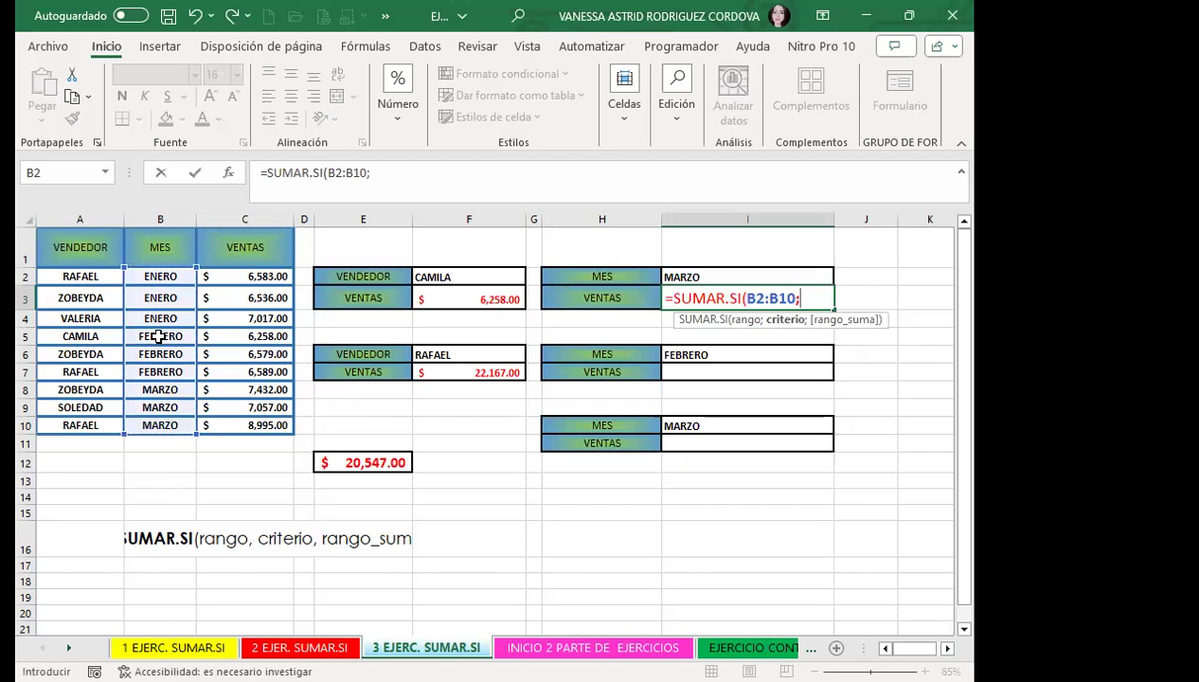
left_click(741, 277)
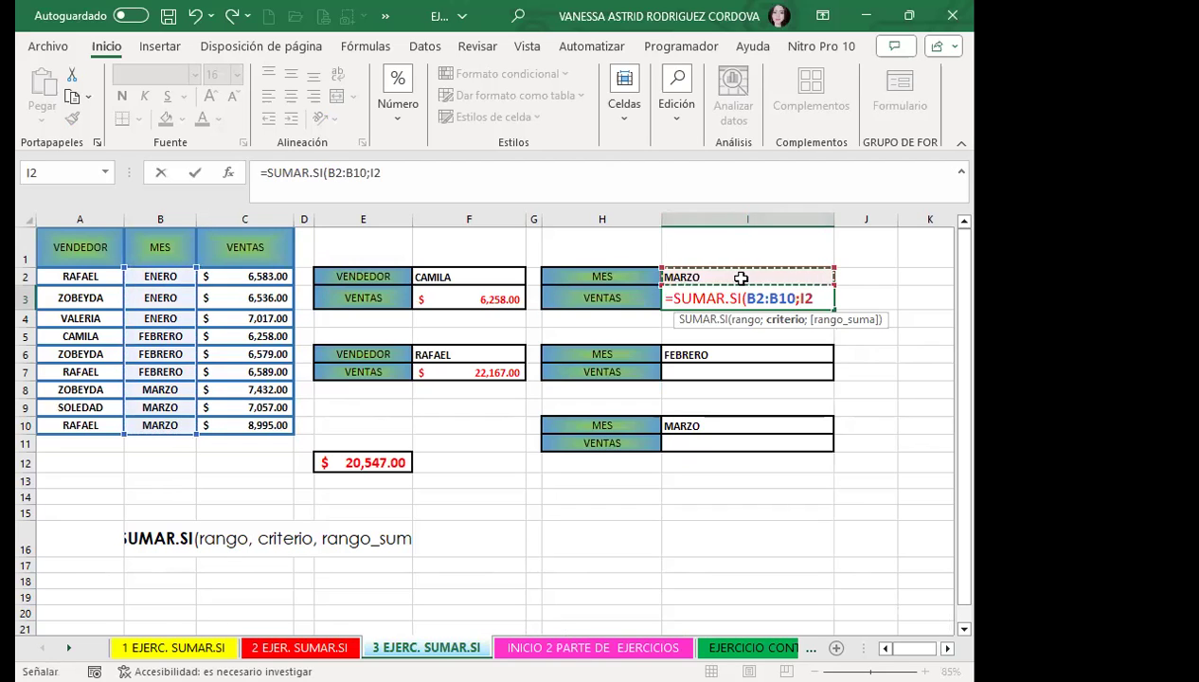
type(";")
left_click_drag(238, 272, 233, 425)
type(")")
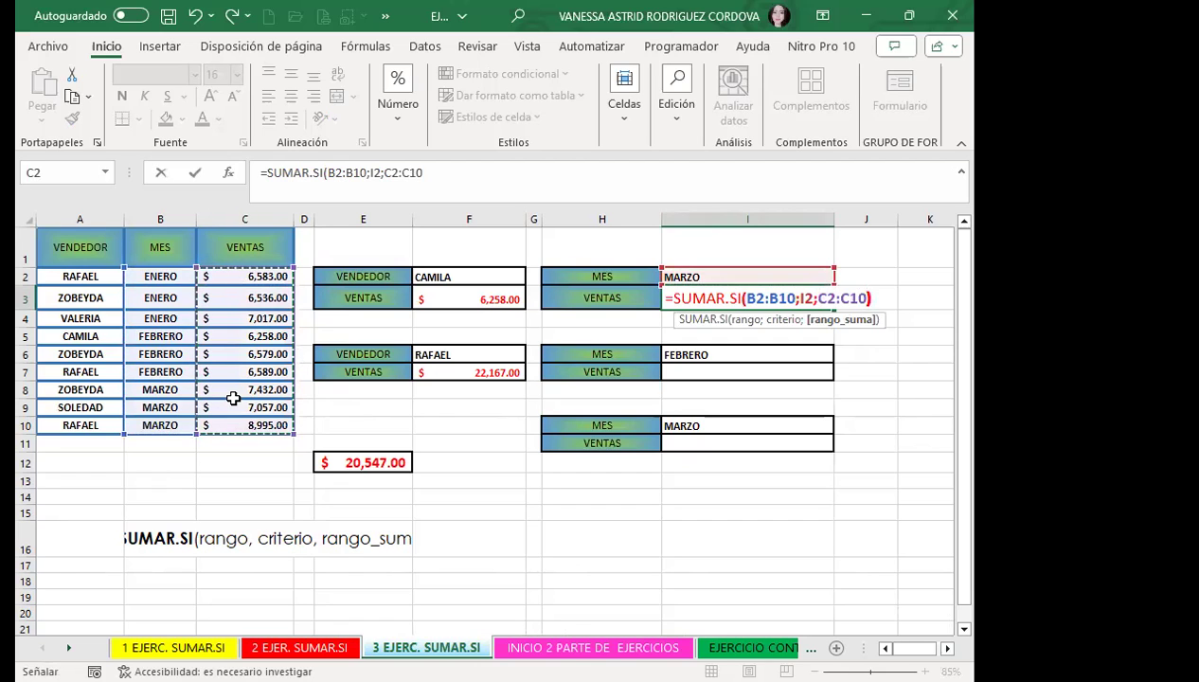
key("Return")
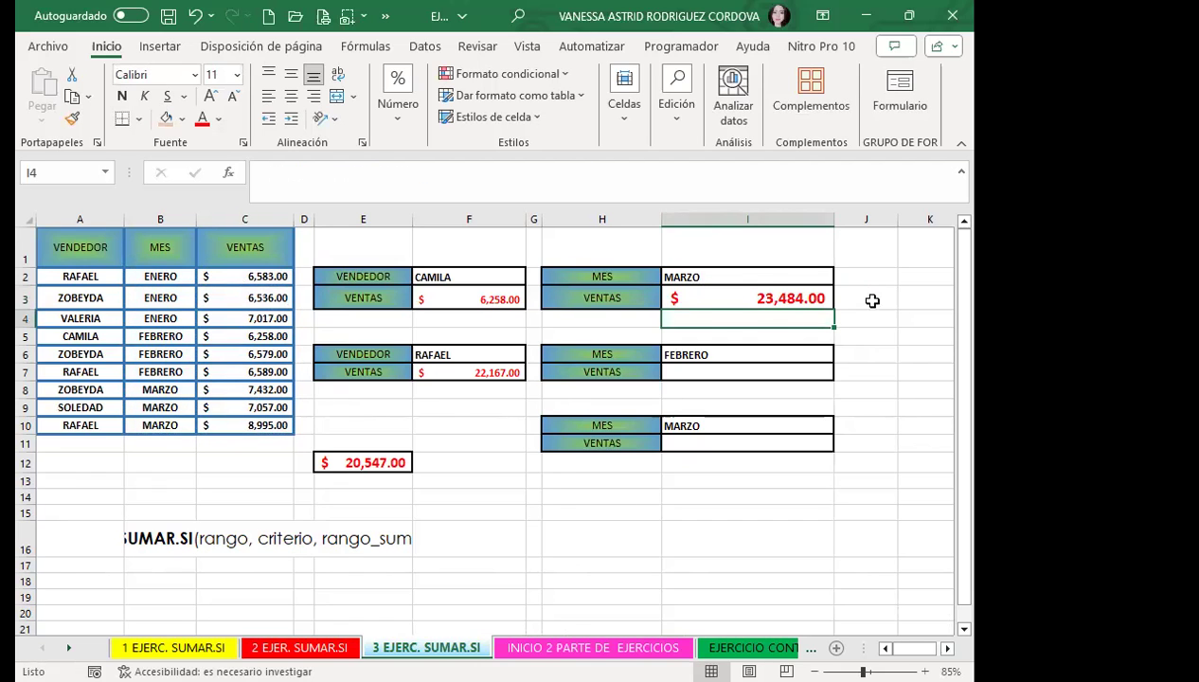
Review the I3 formula, then select C11 below the sales column
left_click(709, 286)
left_click(694, 297)
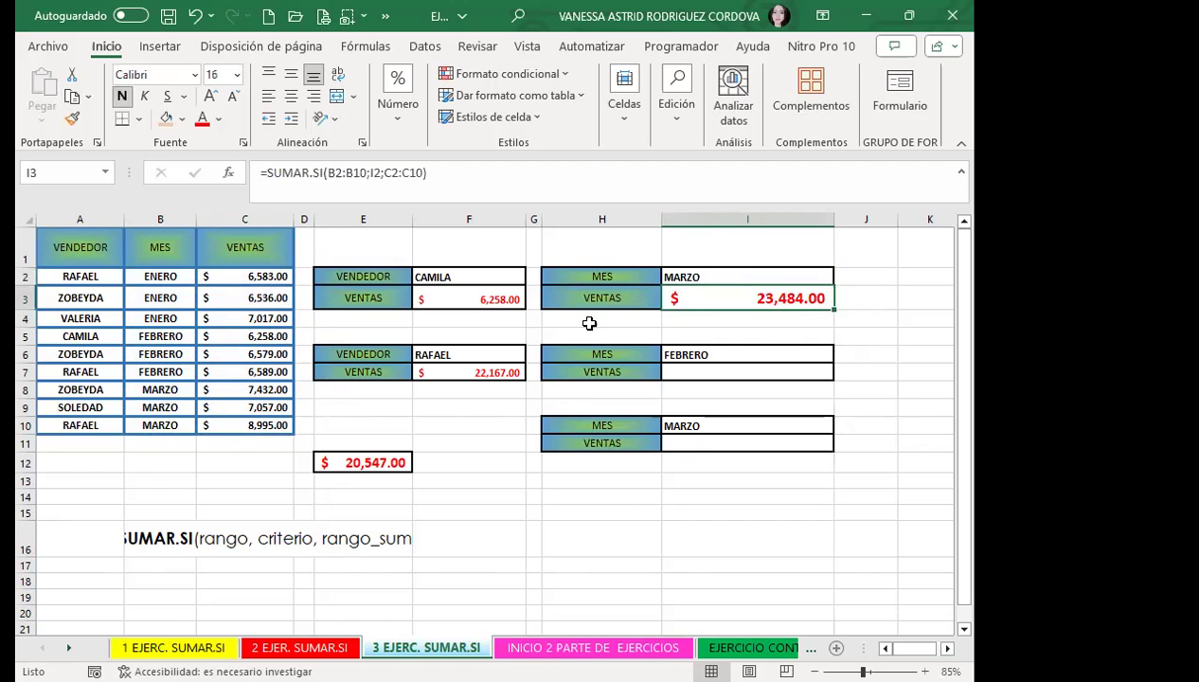
left_click(228, 439)
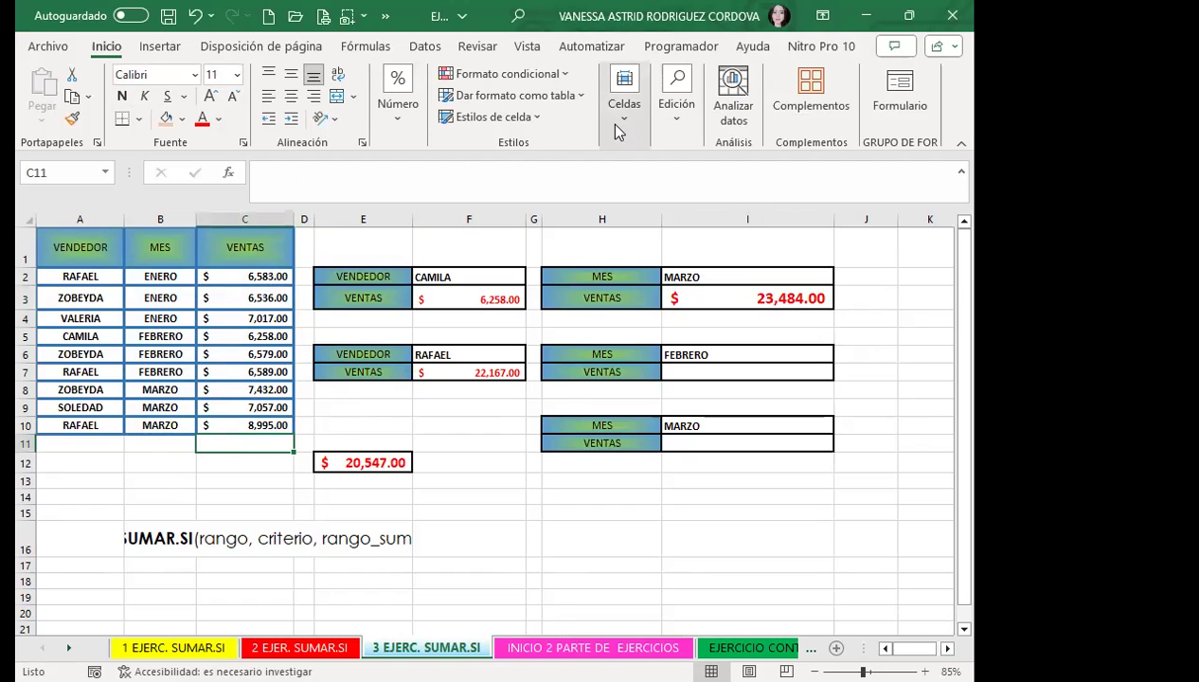
AutoSum March sales C8:C10 into C11 and format the total bold red
left_click(681, 123)
left_click(695, 163)
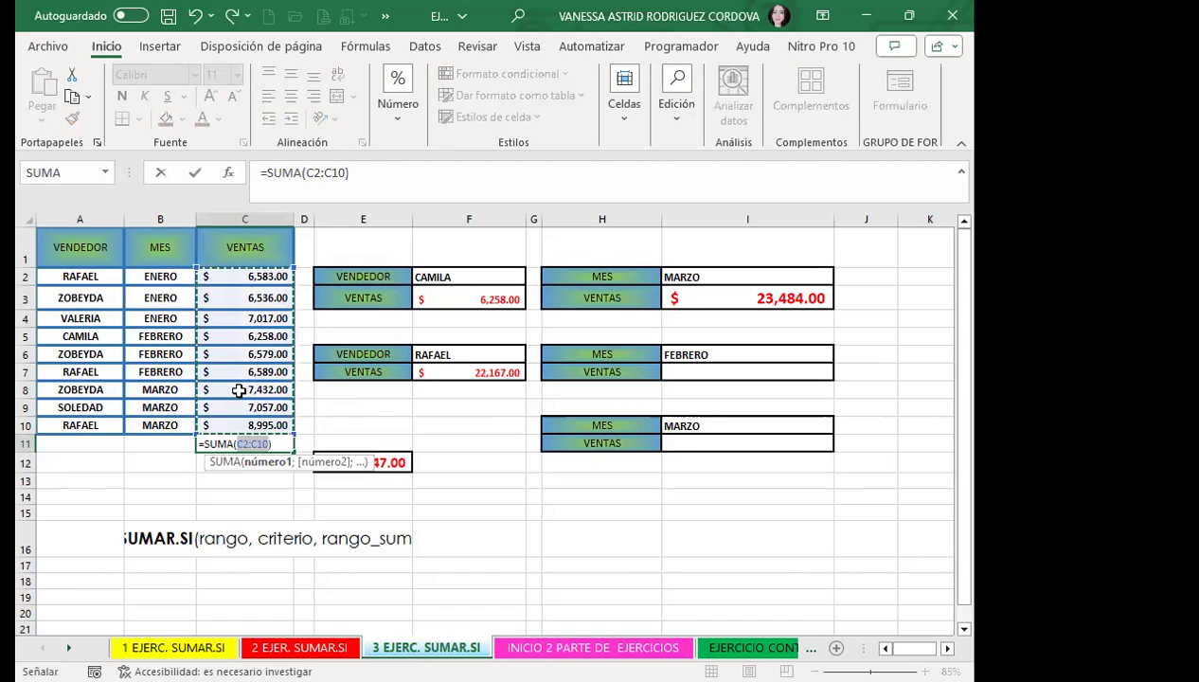
left_click_drag(250, 386, 239, 417)
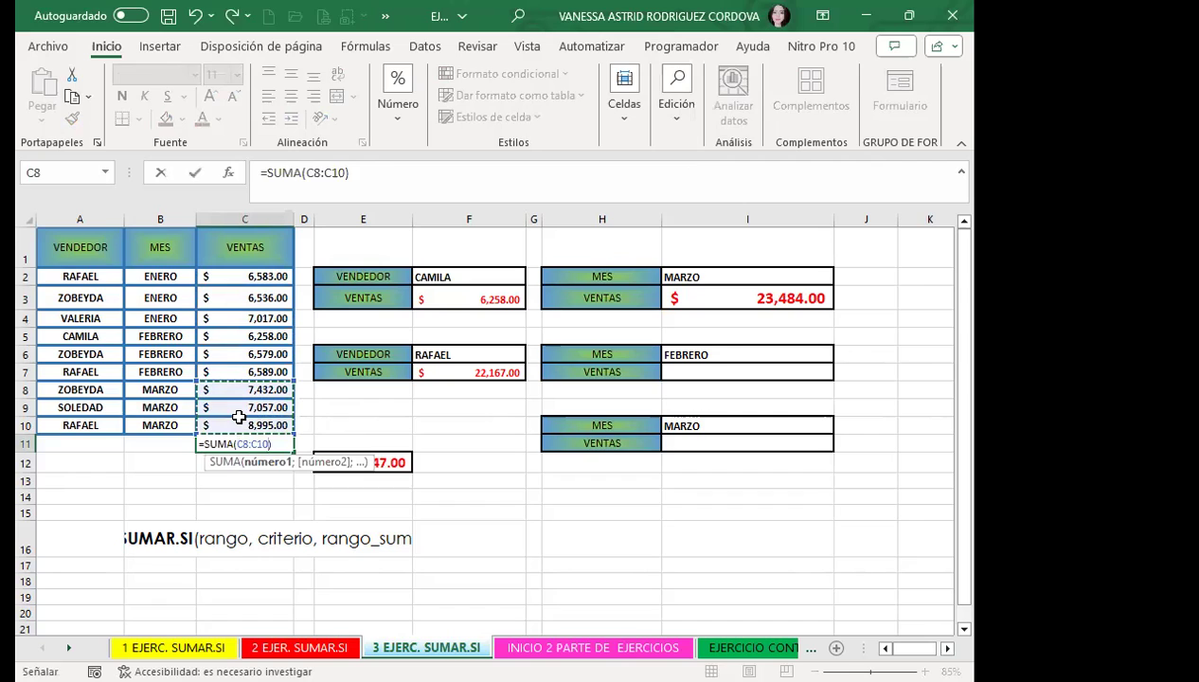
key("ctrl+Return")
left_click(201, 121)
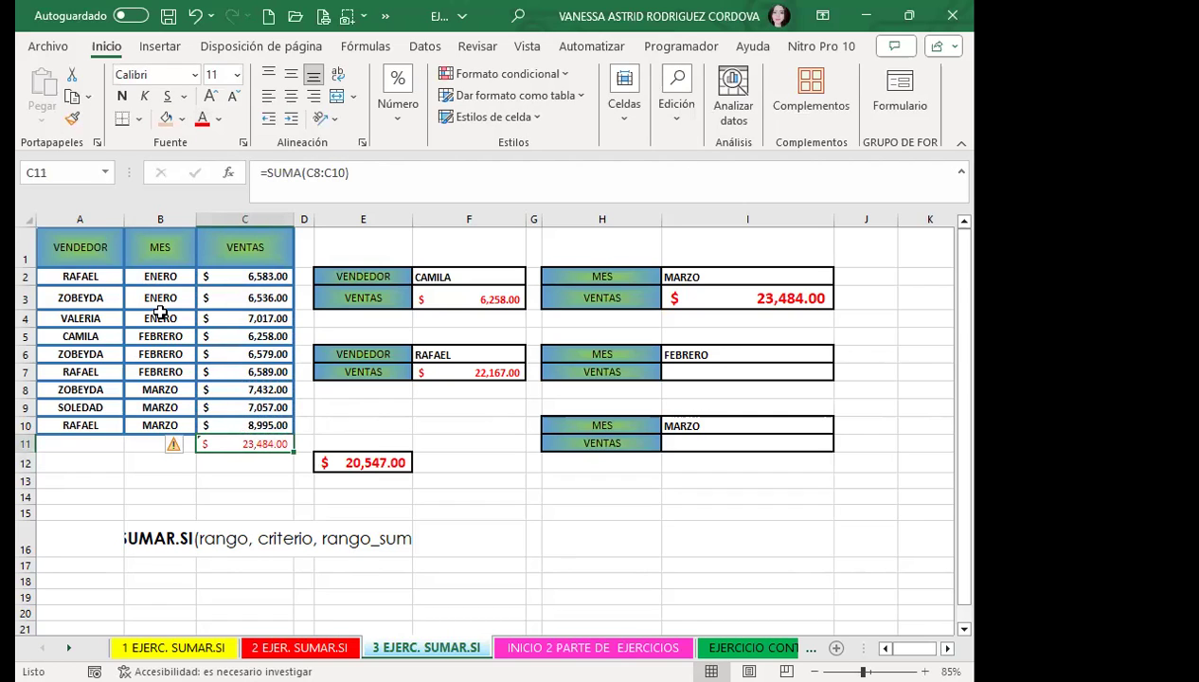
left_click(121, 95)
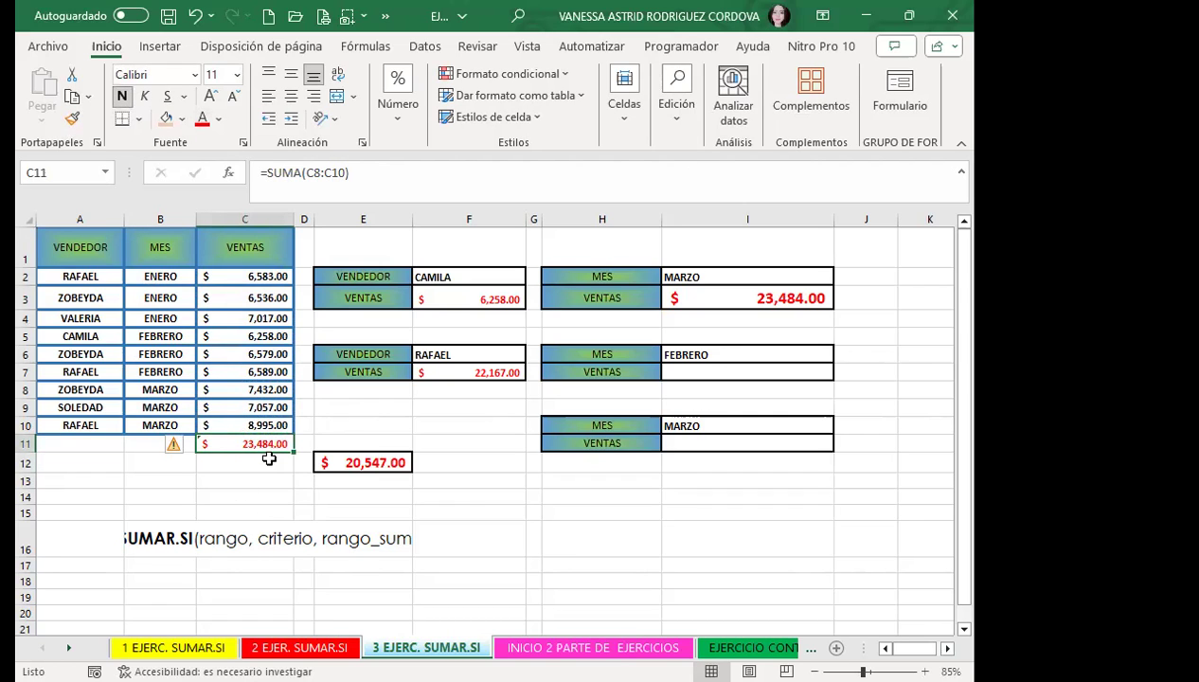
left_click(711, 282)
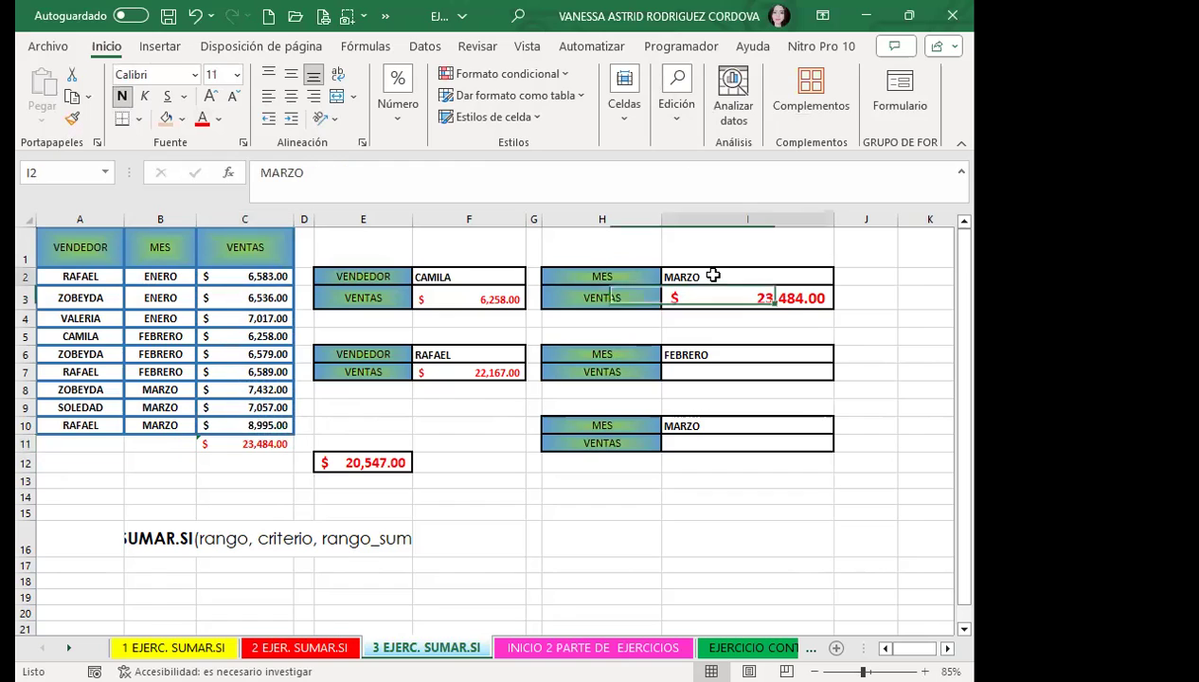
type("F")
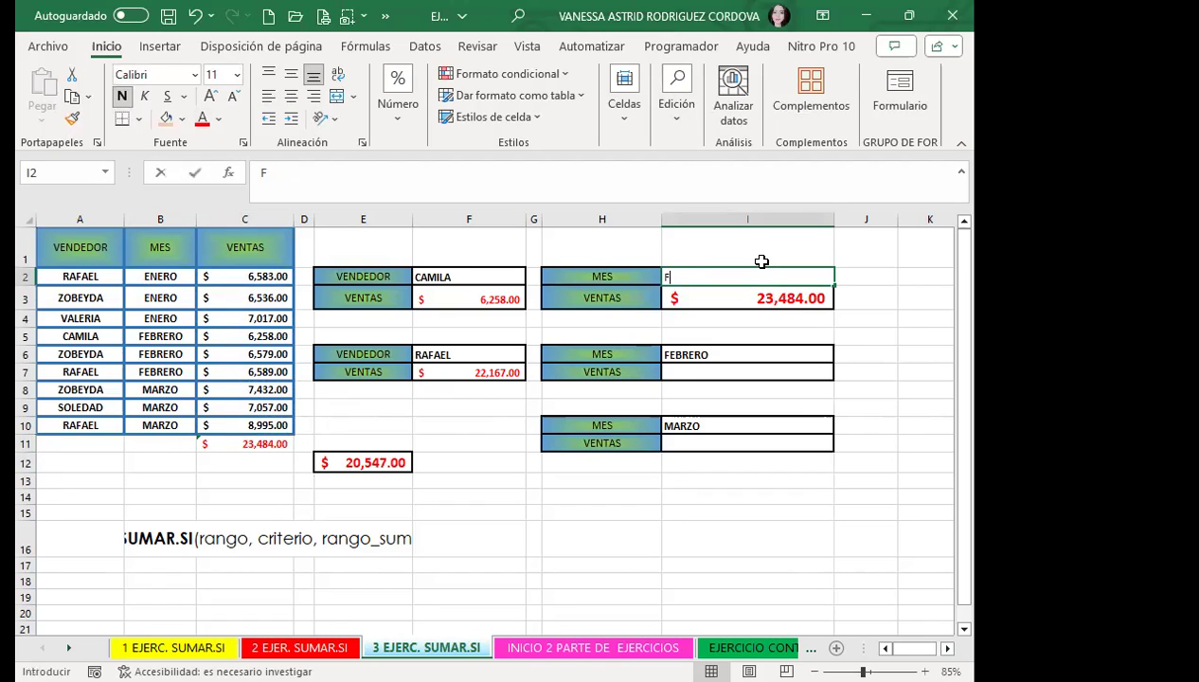
type("RE")
key("BackSpace")
key("BackSpace")
type("EBRERO")
key("Return")
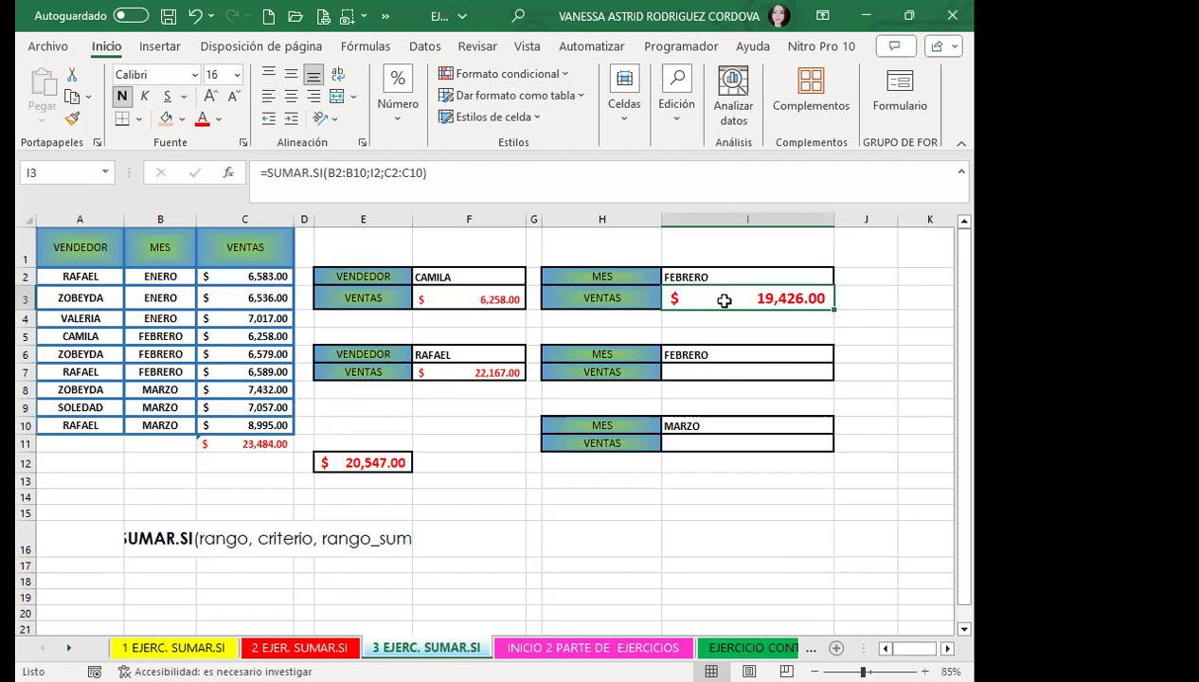
key("ctrl+z")
left_click(682, 379)
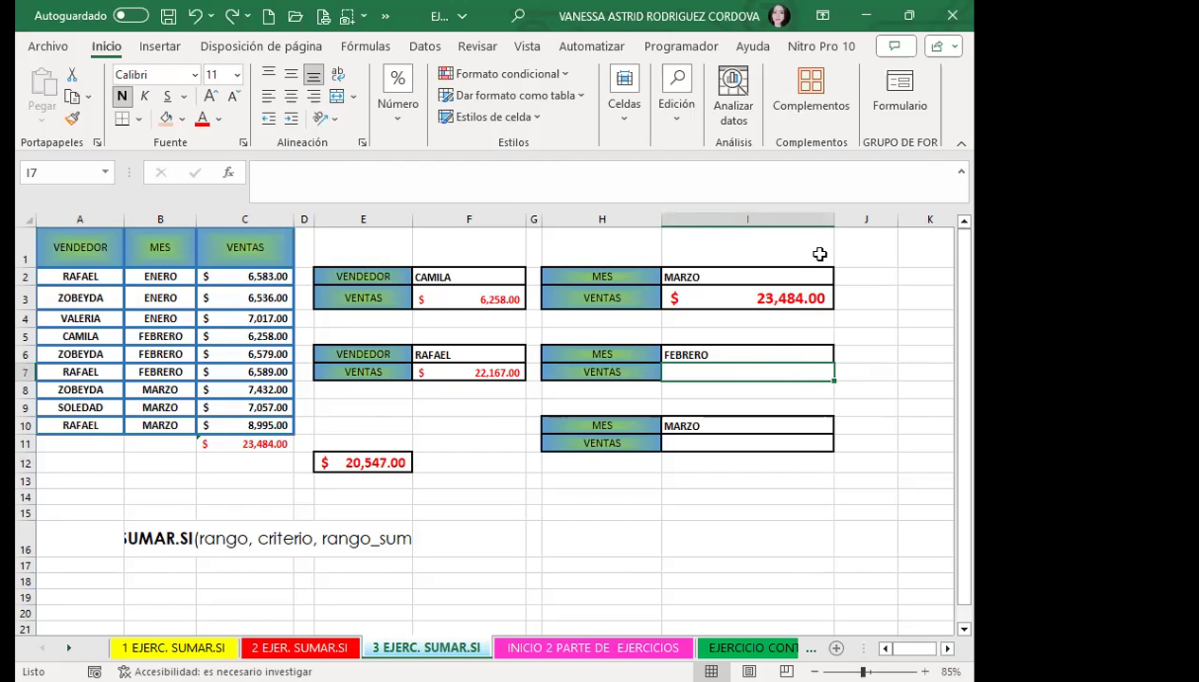
Enter =SUMAR.SI(B2:B10;"FEBRERO";C2:C10) in I7 for FEBRERO's total of $19,426.00
type("=")
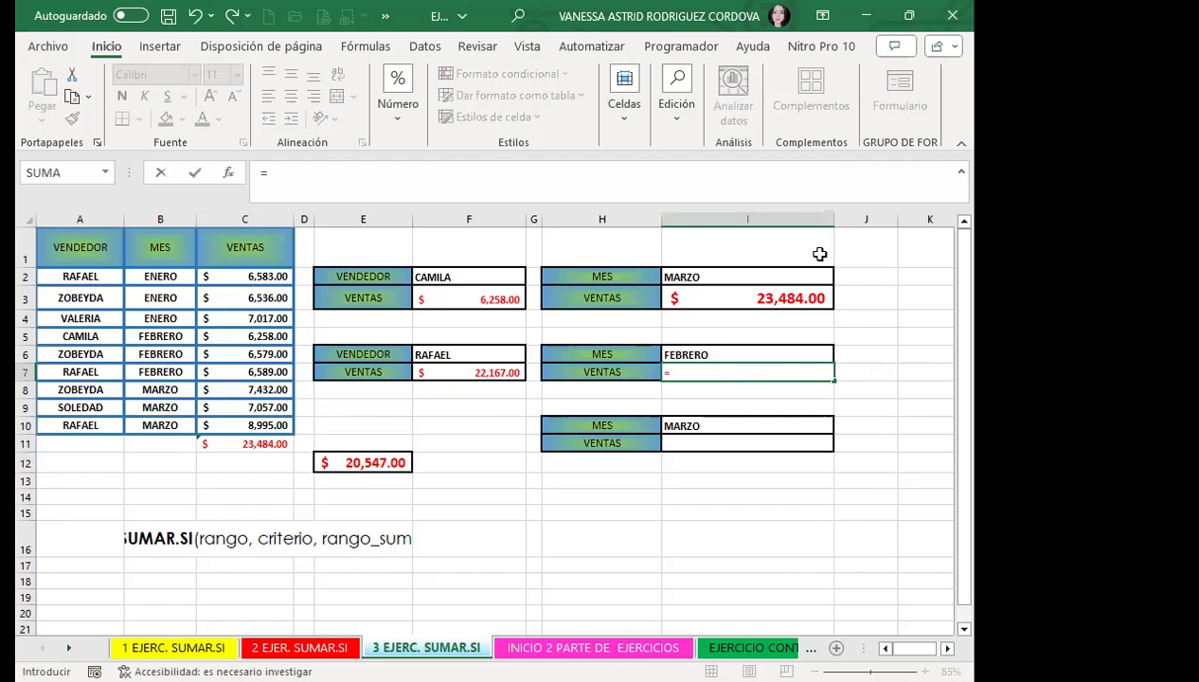
type("SUM")
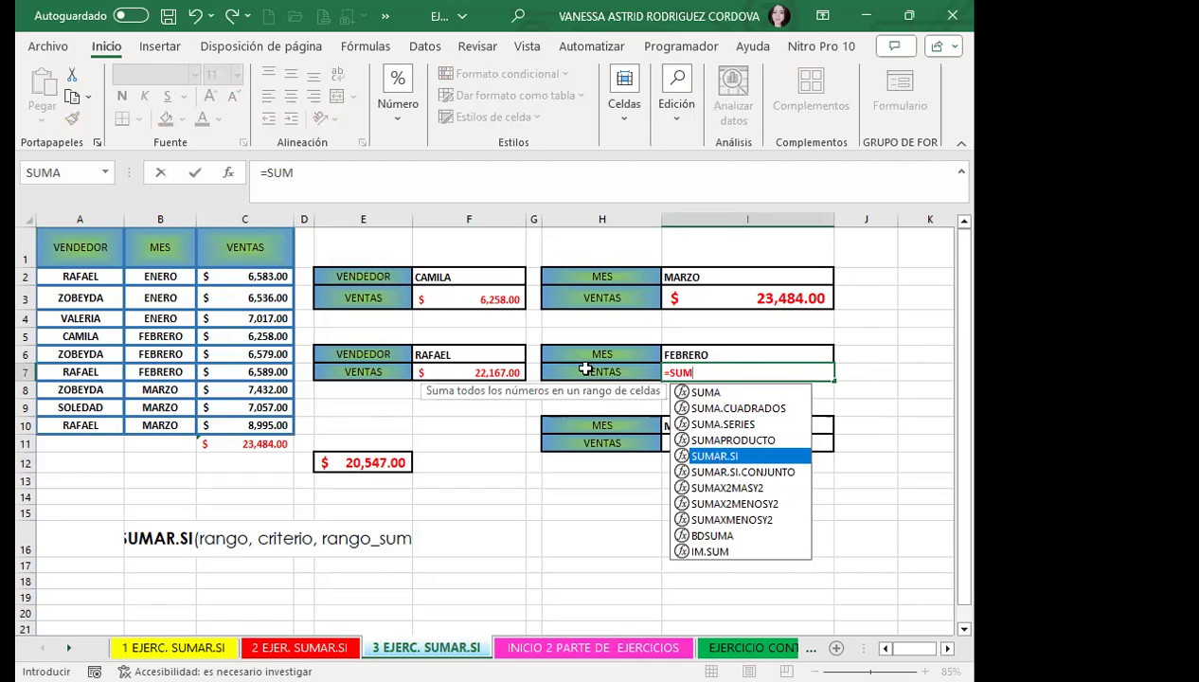
key("Tab")
left_click_drag(180, 276, 178, 428)
type(";")
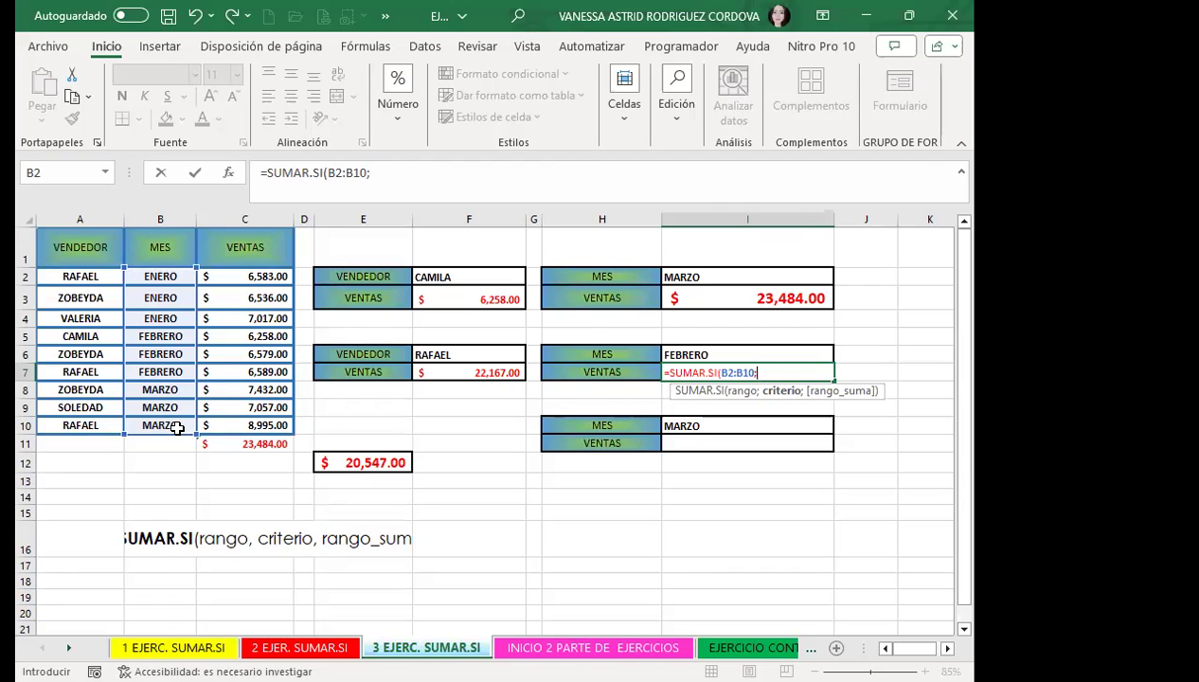
type("\"")
type("FEBRERO\"")
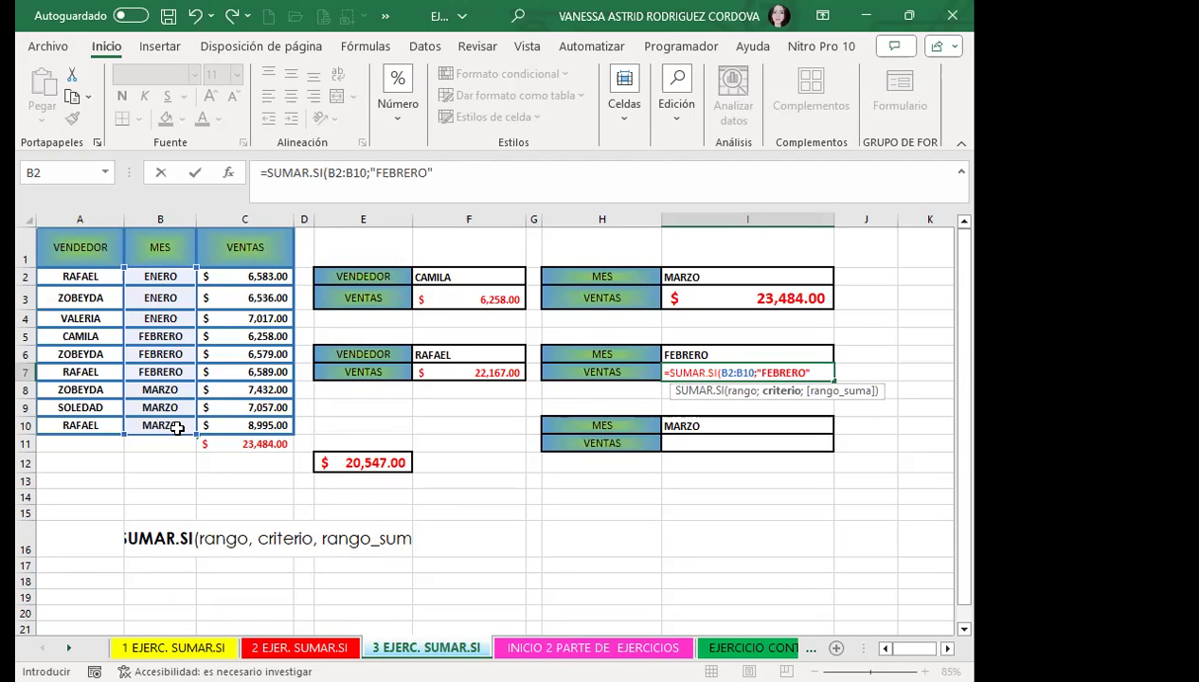
type(";")
left_click(223, 275)
left_click(232, 417, "shift")
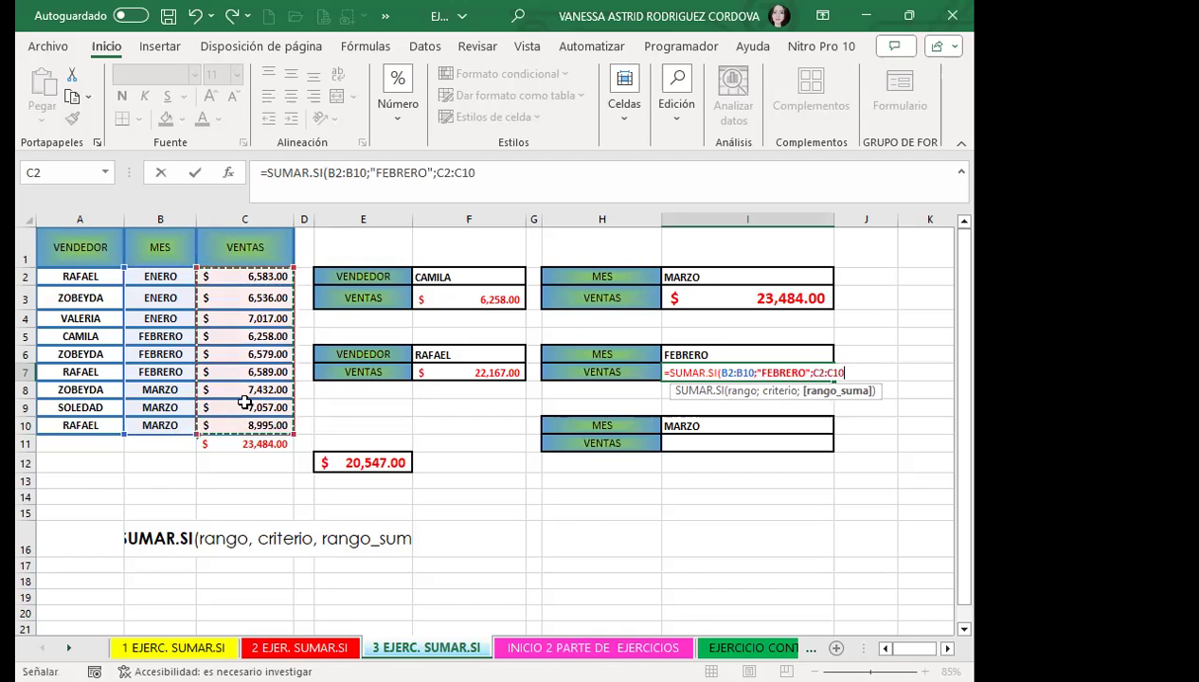
key("Return")
left_click(762, 373)
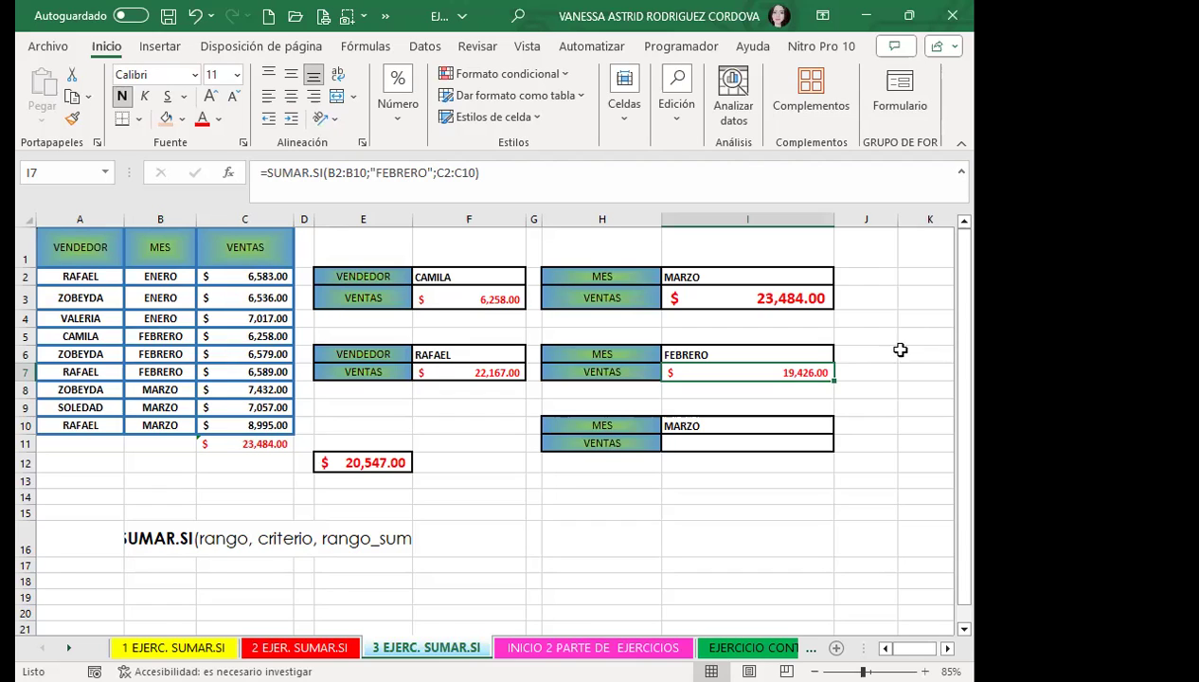
Select F11 and F14, then switch to the PowerPoint slide showing =CONTAR.SI(rango,criterio) syntax
left_click(436, 444)
left_click(483, 491)
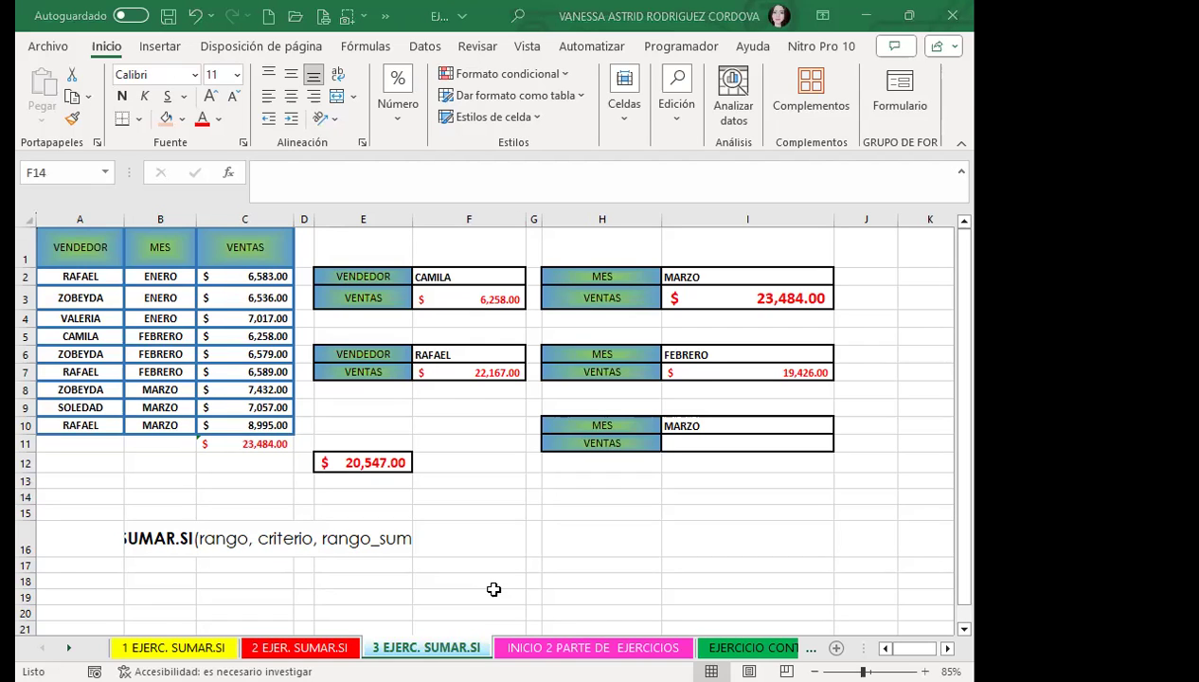
key("alt+Tab")
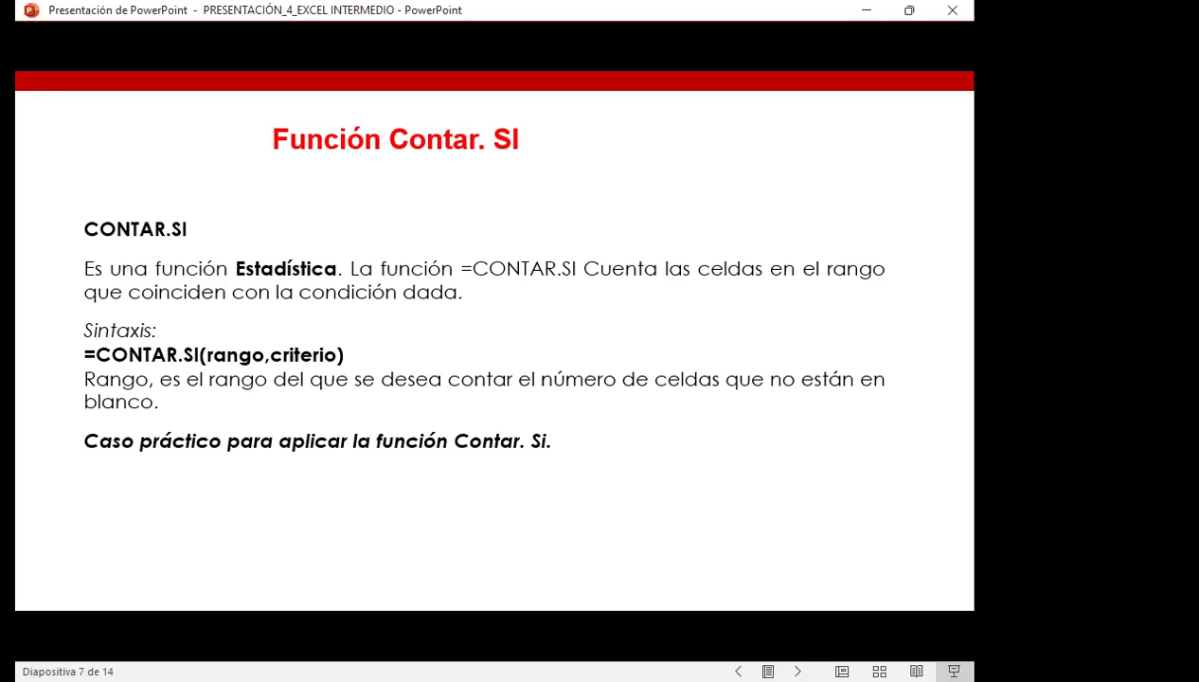
Advance to slide 8's CONTAR.SI exercise, then return to the Excel workbook
key("Right")
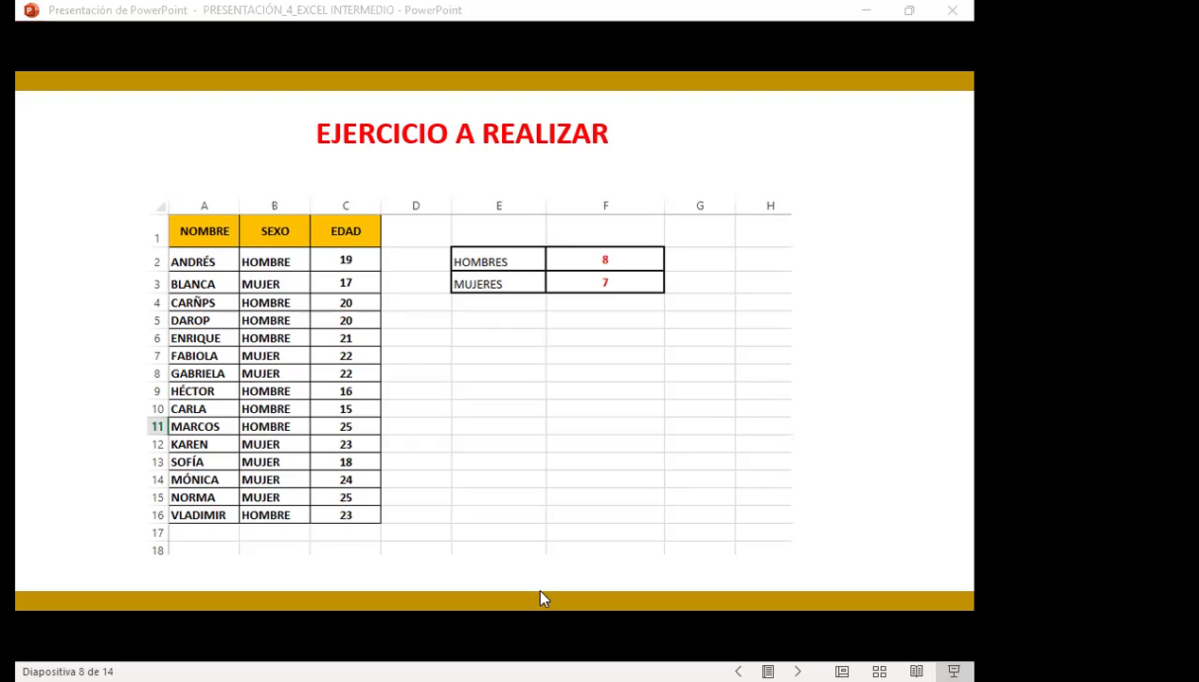
key("alt+Tab")
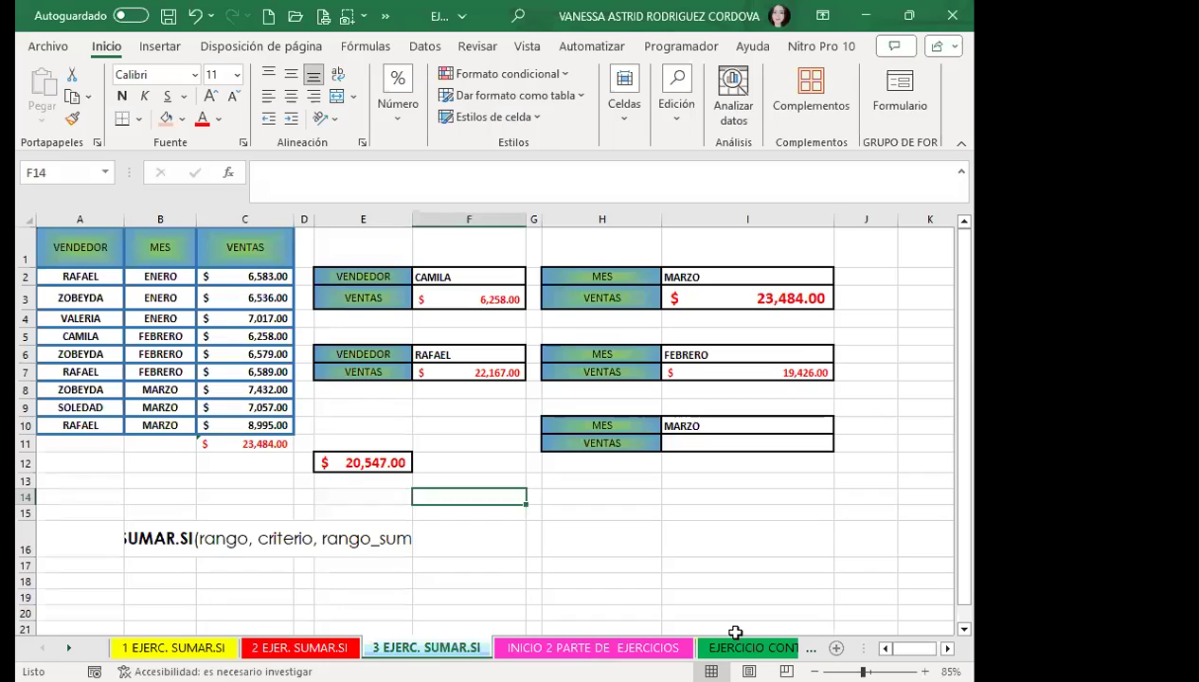
Open the EJERCICIO CONTAR.SI 1 sheet, widen column G, and select F2 for HOMBRES
left_click(635, 648)
left_click(748, 648)
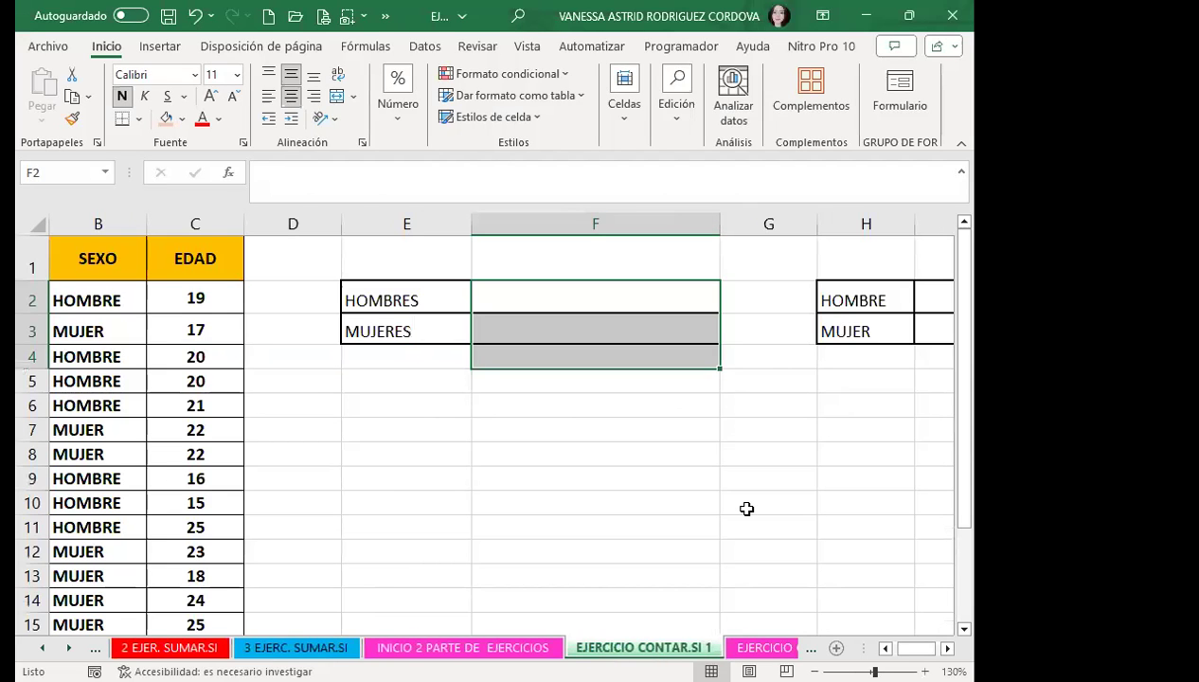
left_click(812, 229)
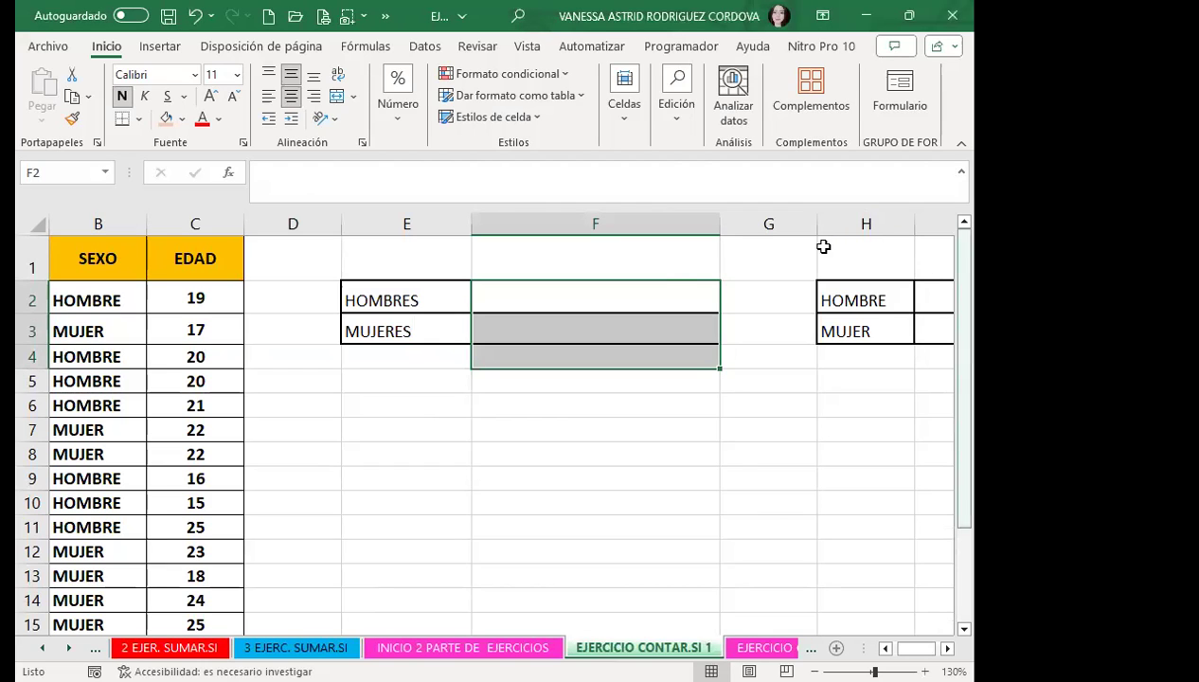
left_click_drag(816, 217, 955, 218)
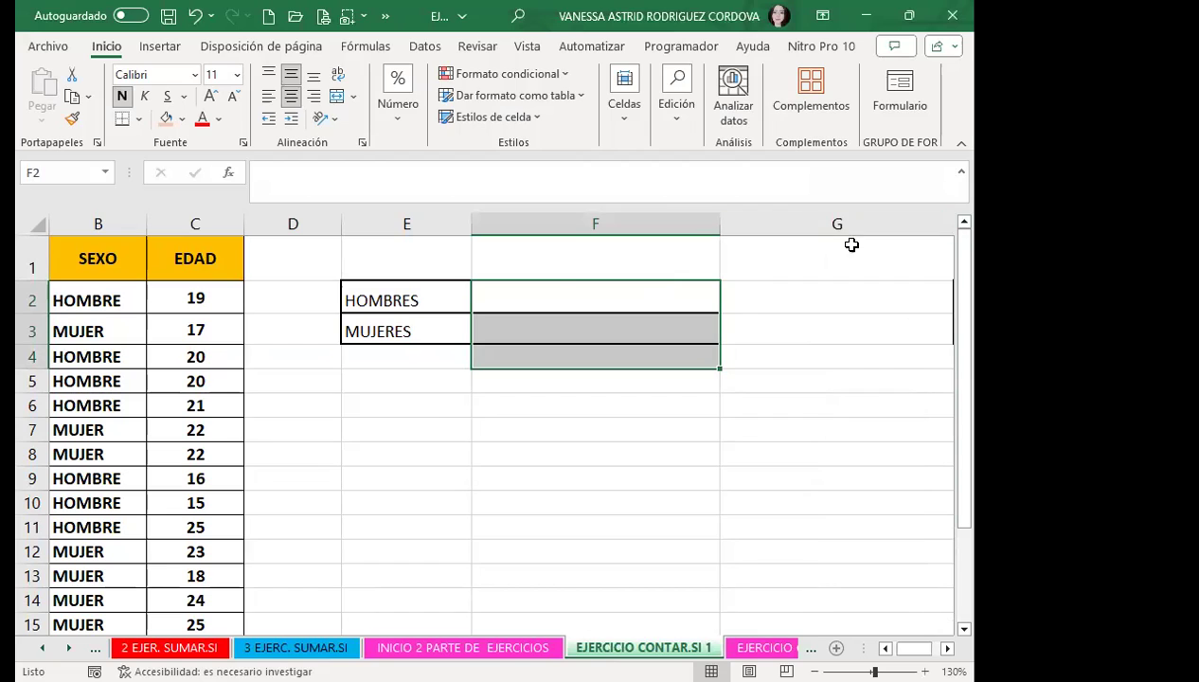
left_click(546, 290)
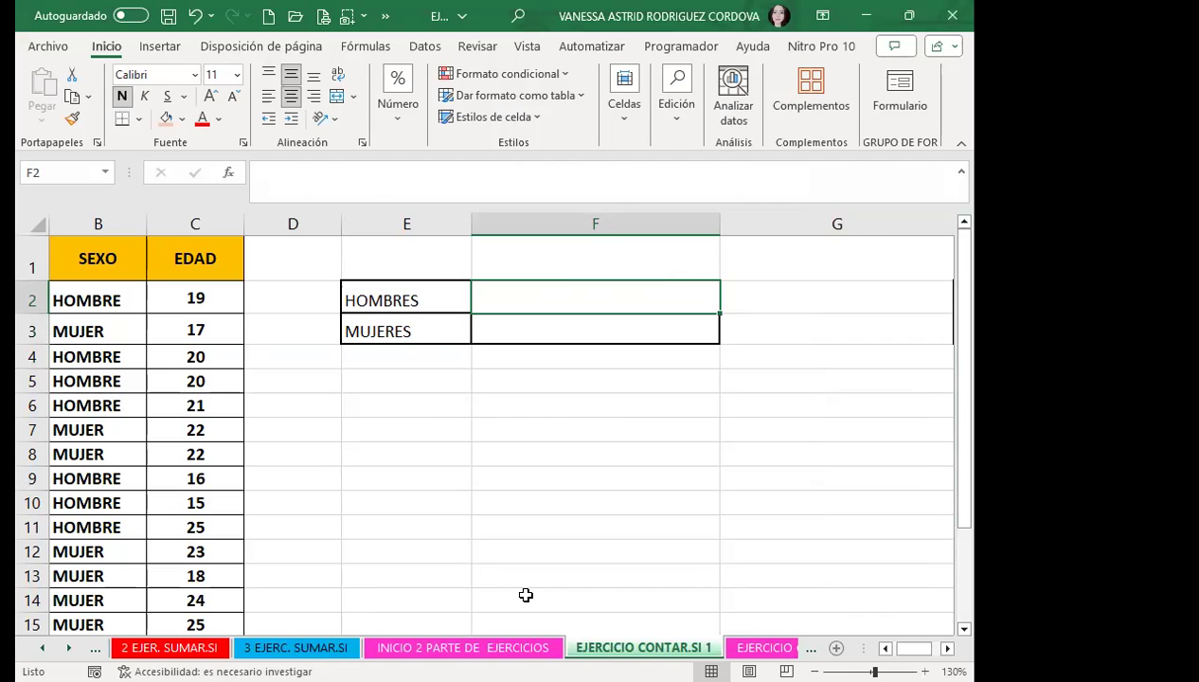
scroll(270, 485, "left", 1)
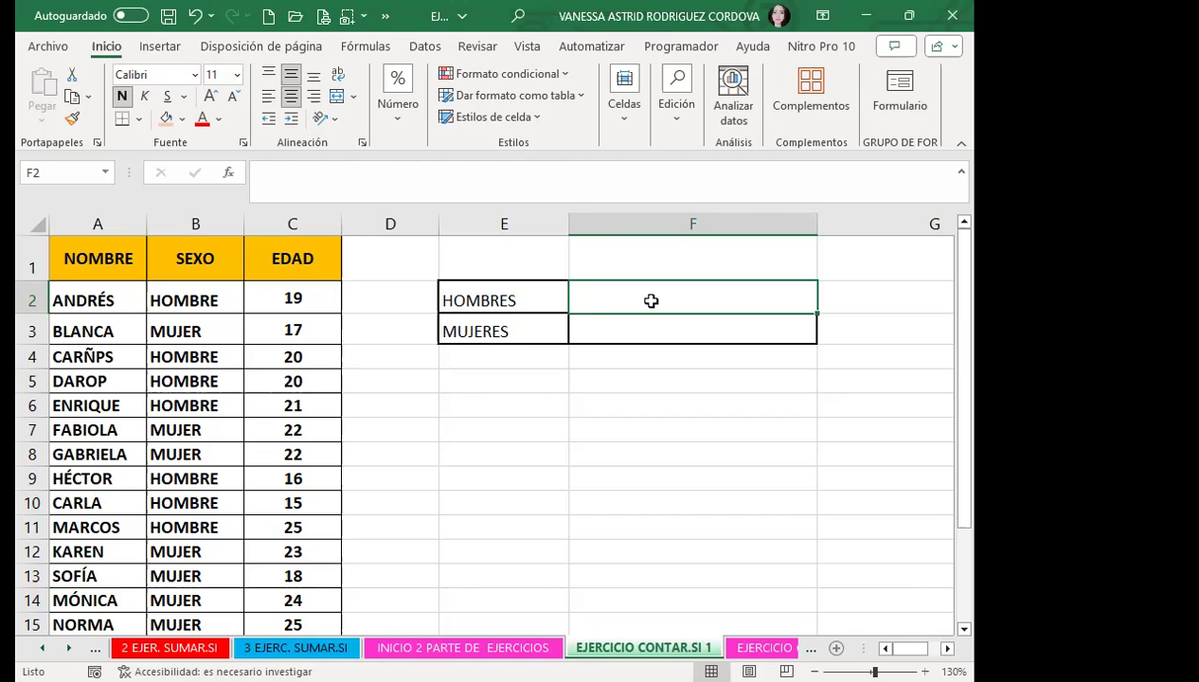
Enter =CONTAR.SI(B2:B16;"HOMBRE") in F2 so it counts 8 men
type("=")
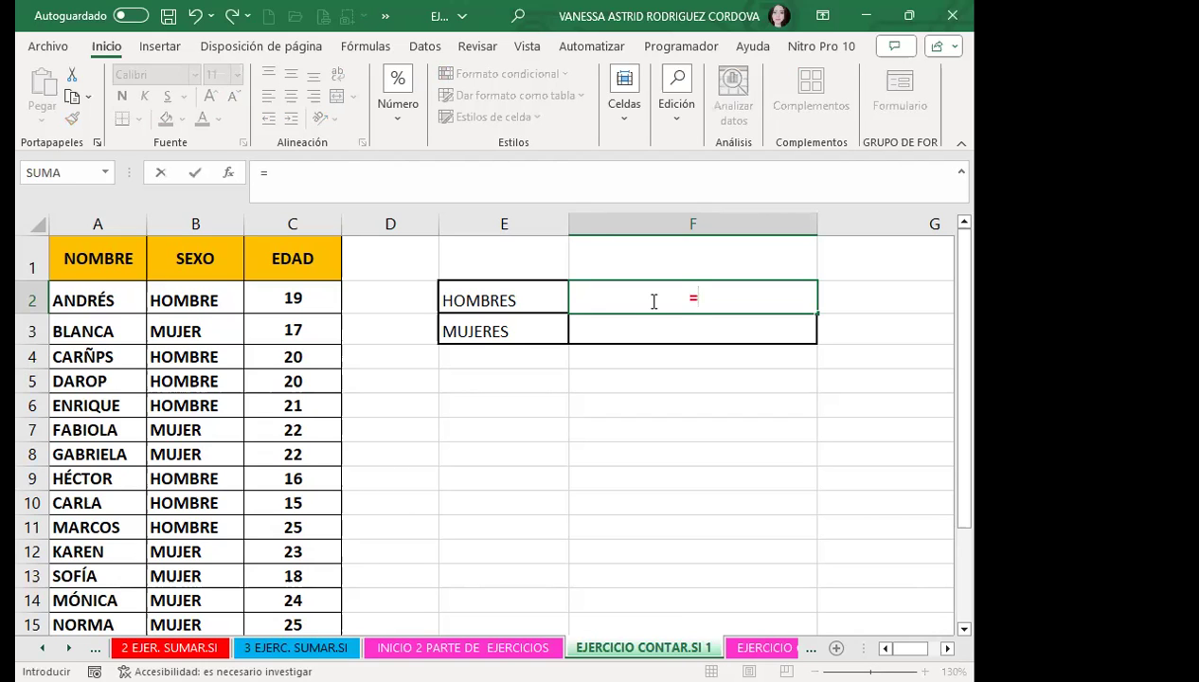
type("CONAR")
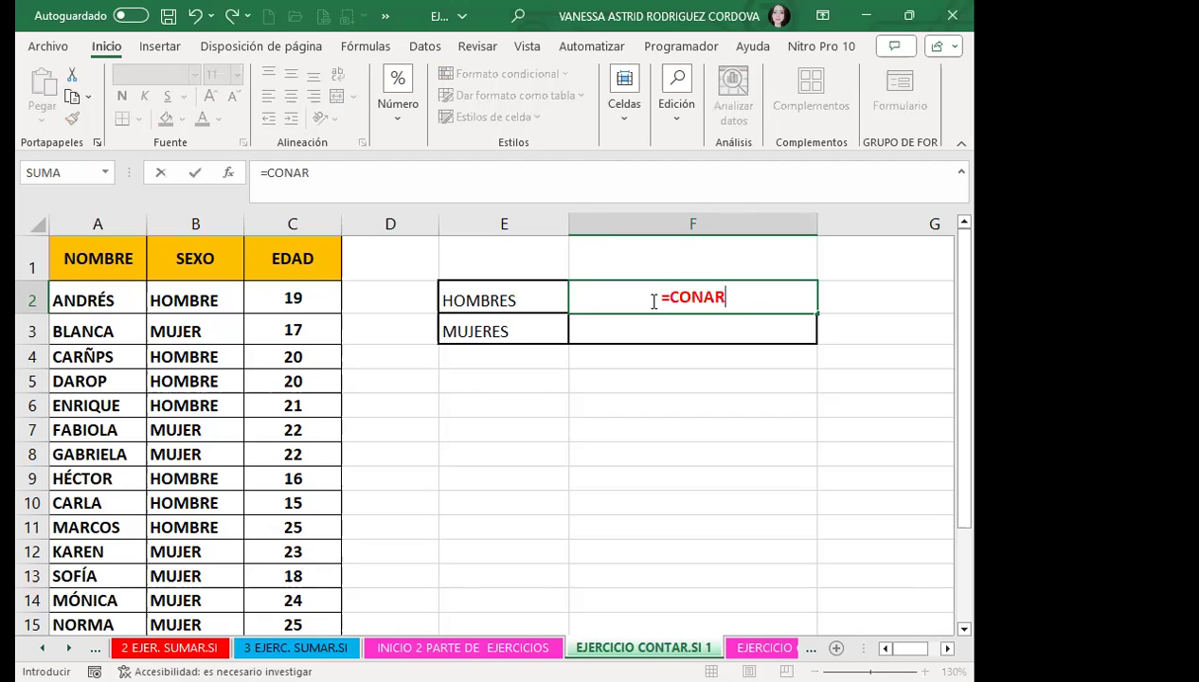
key("BackSpace")
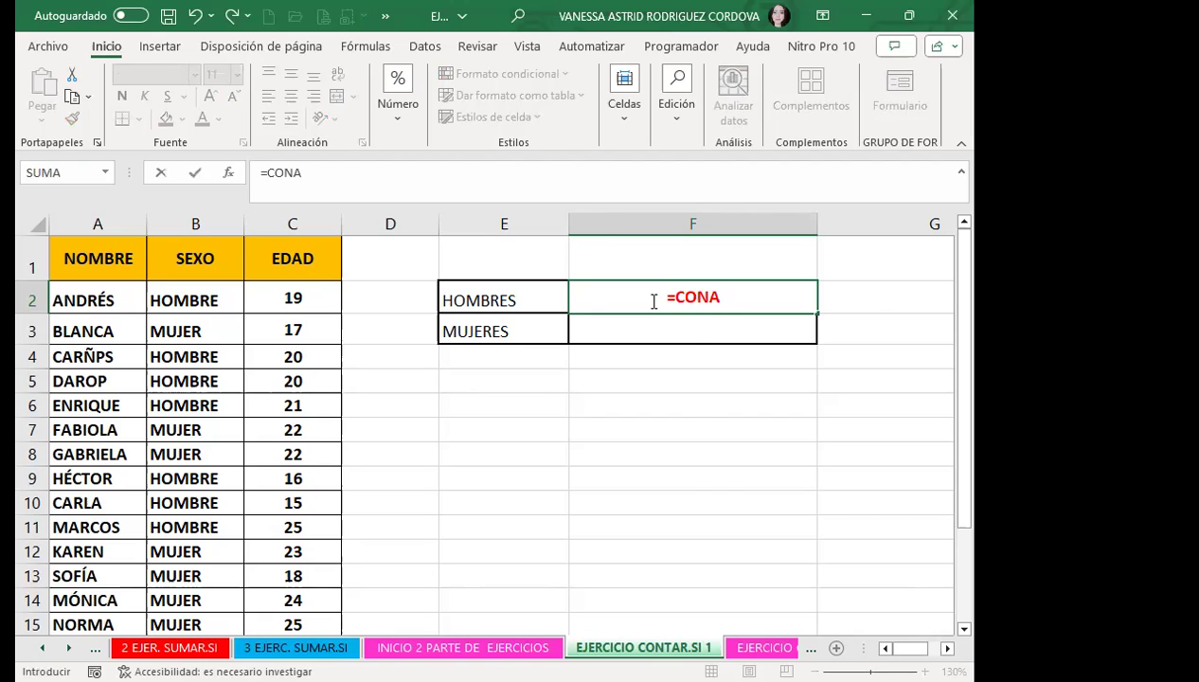
key("BackSpace")
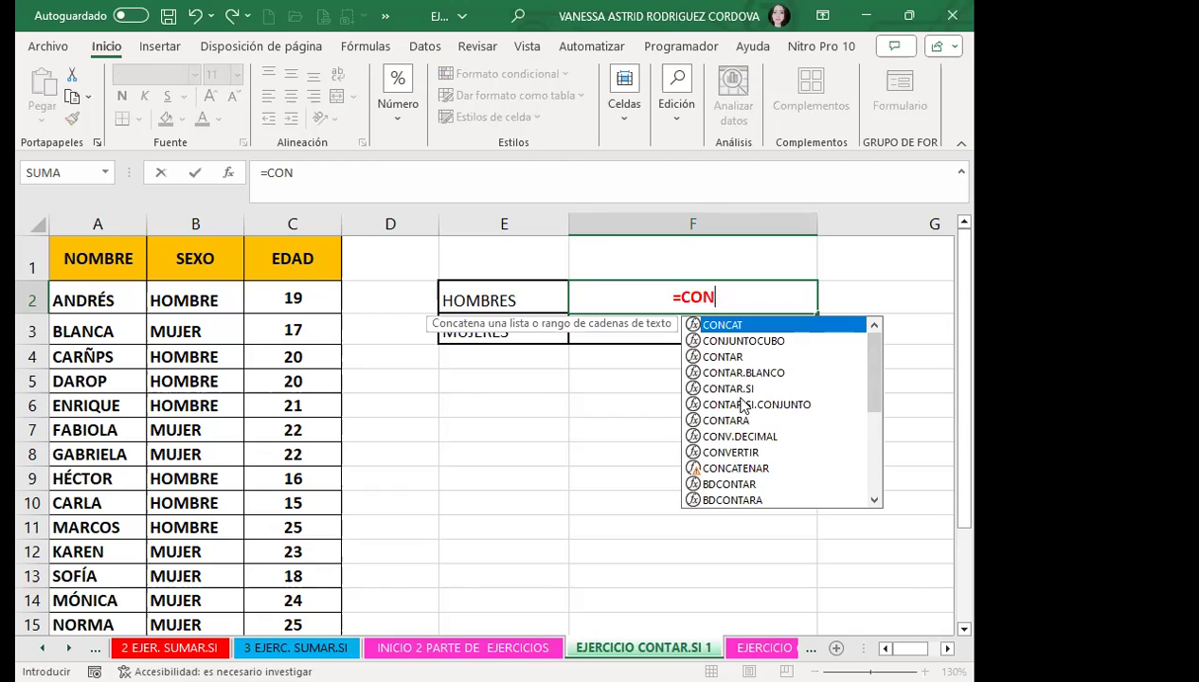
left_click(731, 391)
double_click(730, 391)
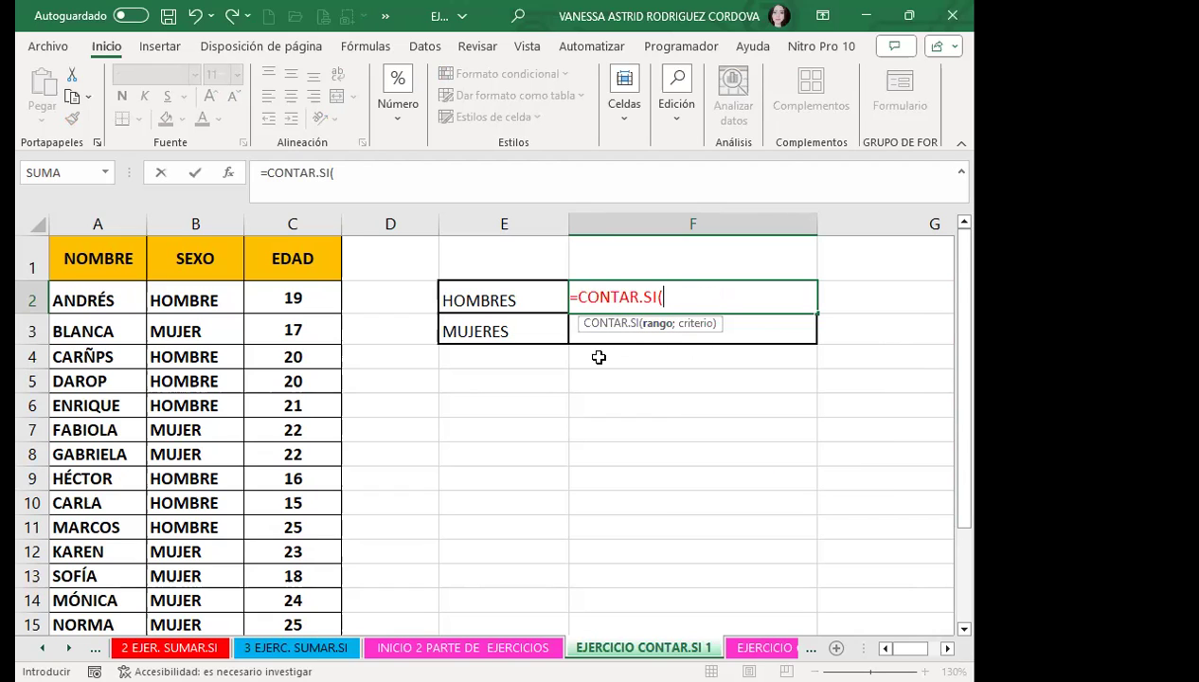
left_click(201, 303)
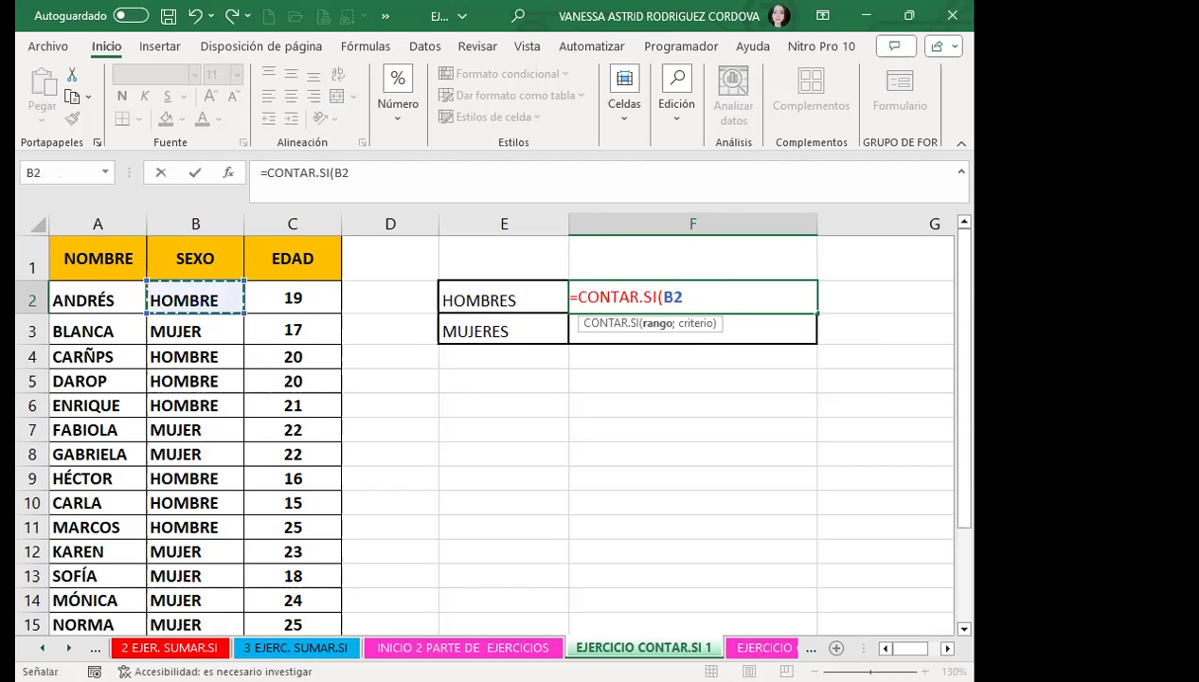
key("ctrl+shift+Down")
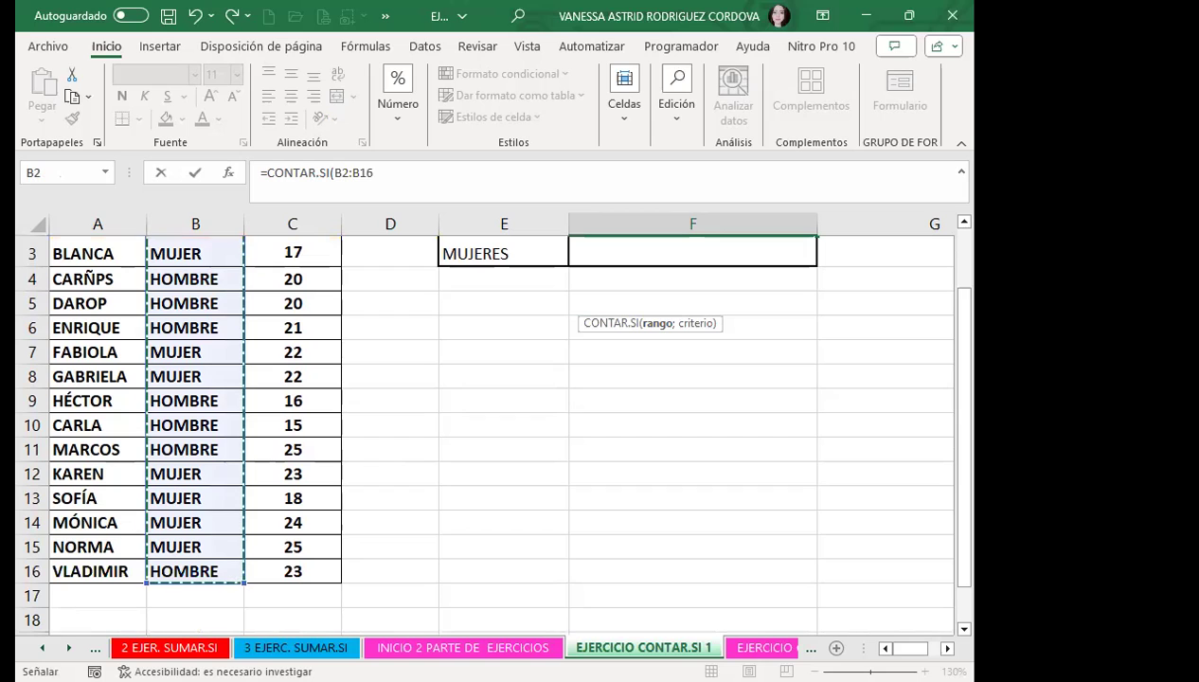
scroll(700, 311, "up", 1)
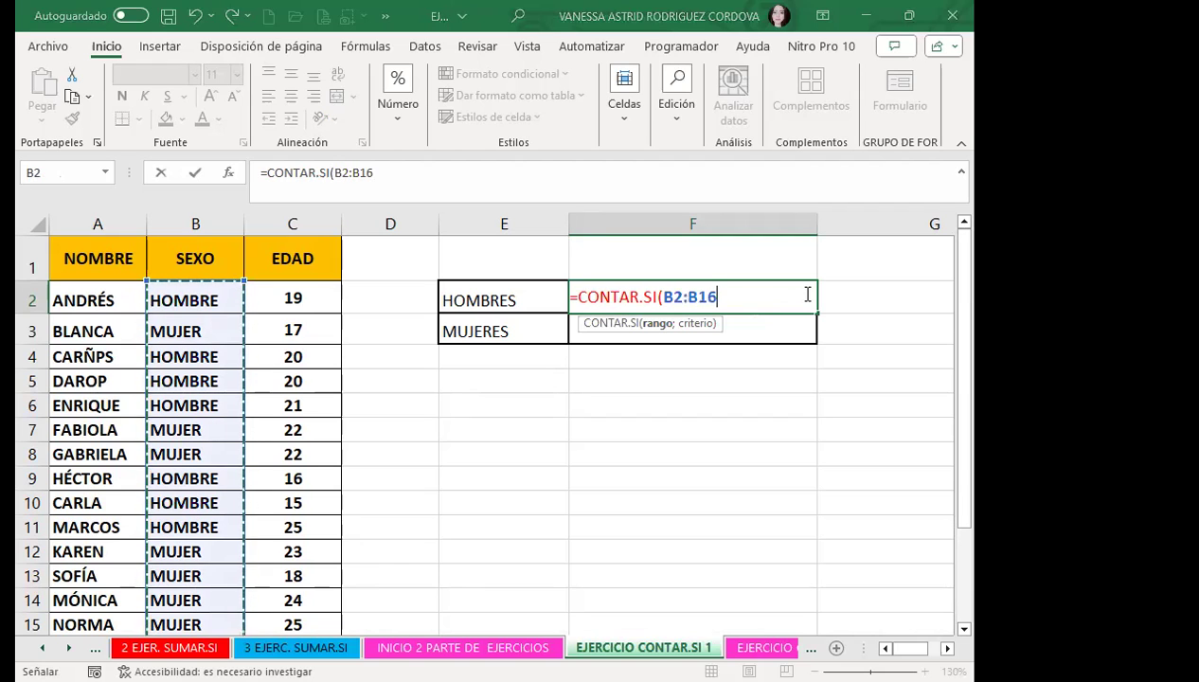
left_click(719, 301)
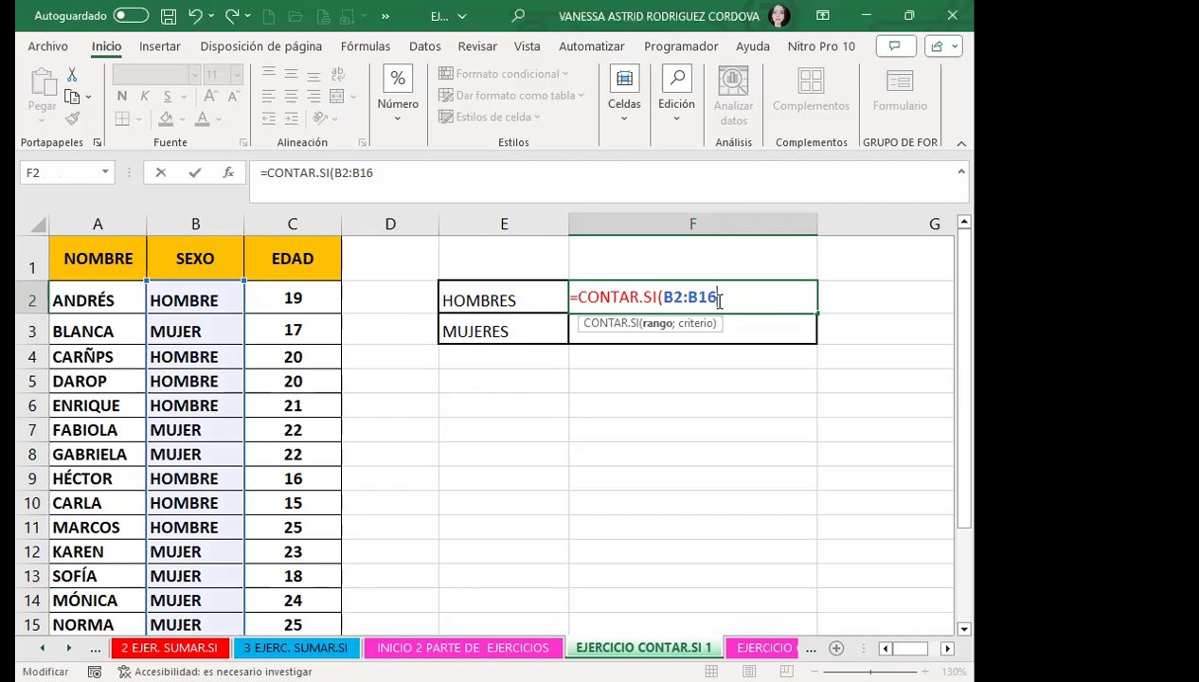
type(";")
type("\"HOMBRE\"")
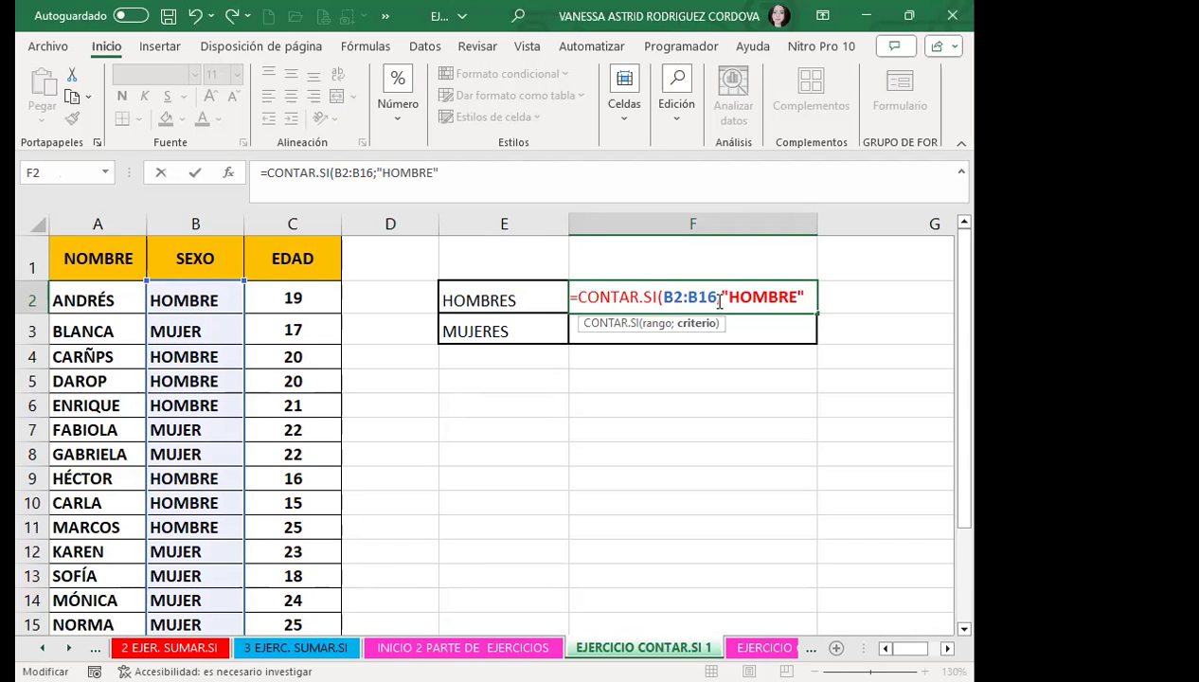
type(")")
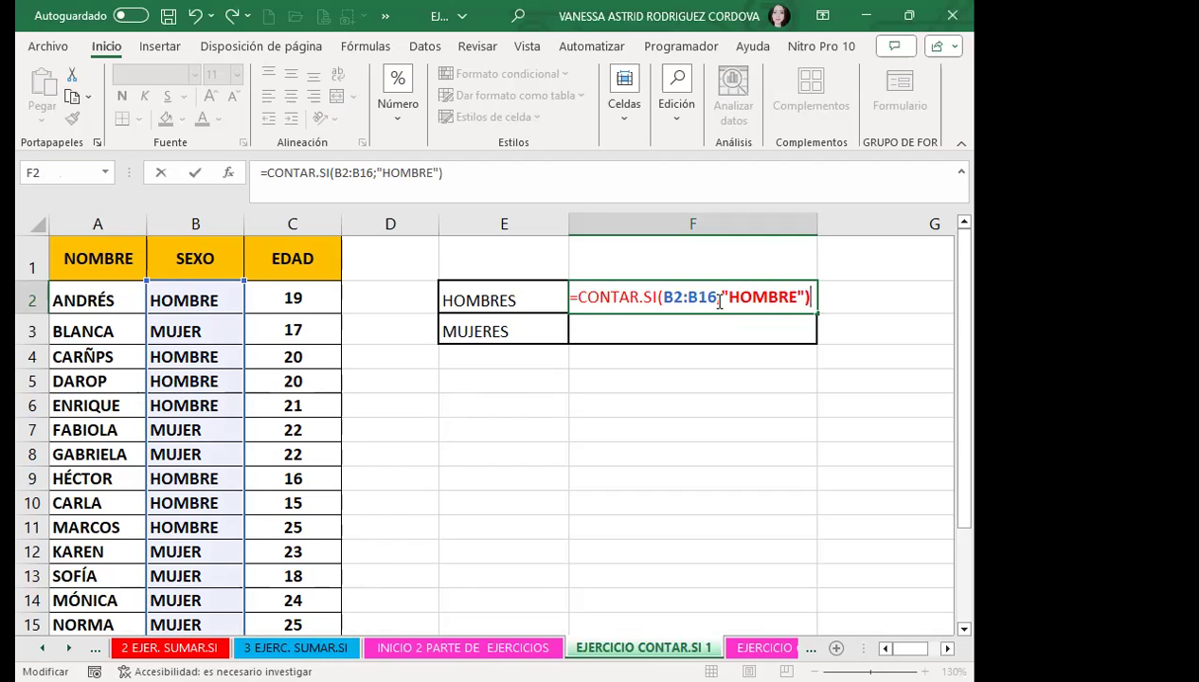
key("Return")
left_click(718, 300)
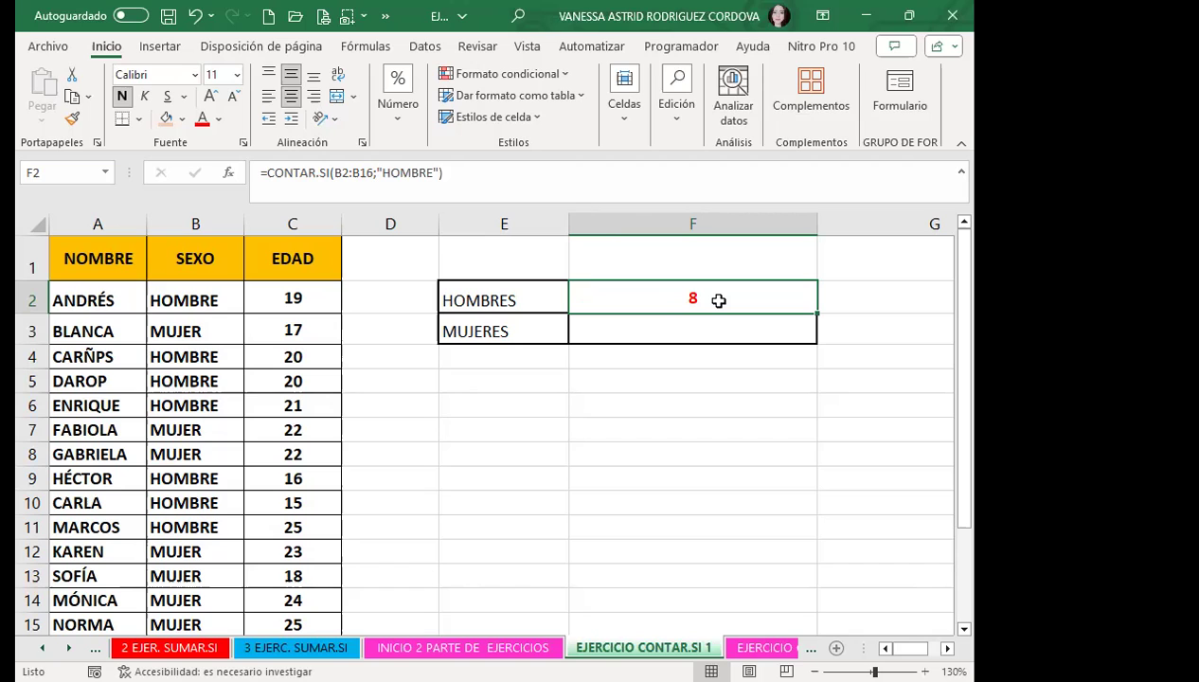
Enter =CONTAR.SI(B2:B16;"MUJER") in F3 so it counts 7 women
double_click(719, 300)
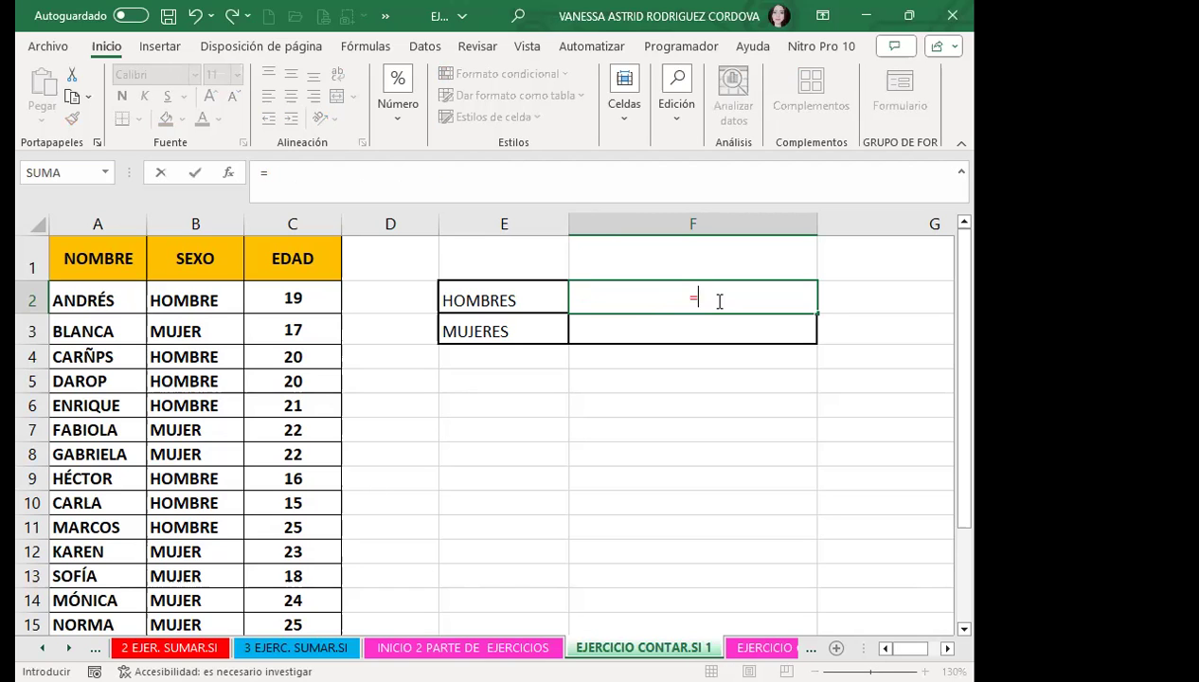
left_click(755, 379)
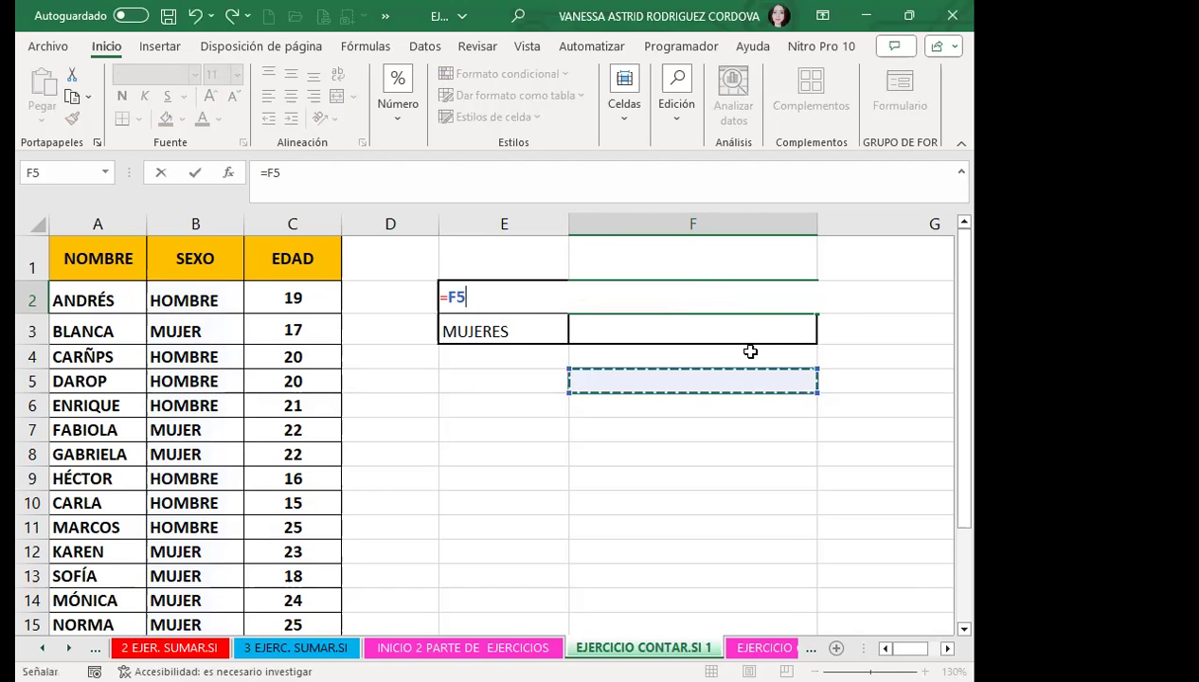
key("Escape")
left_click(727, 330)
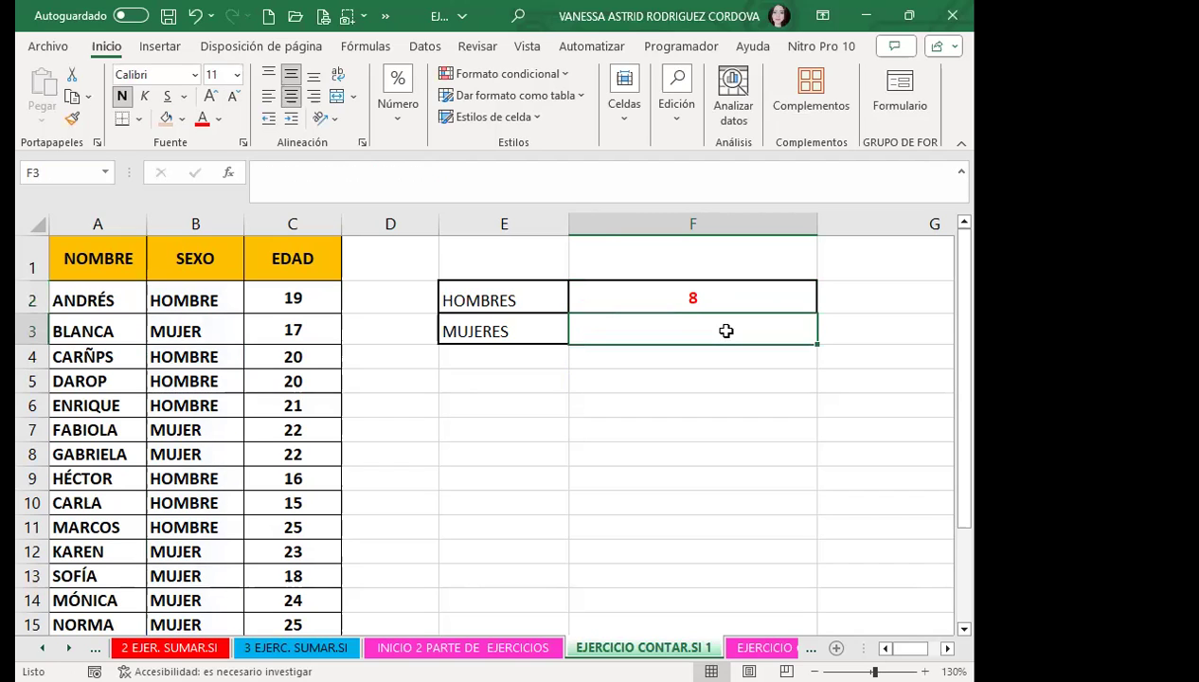
type("=")
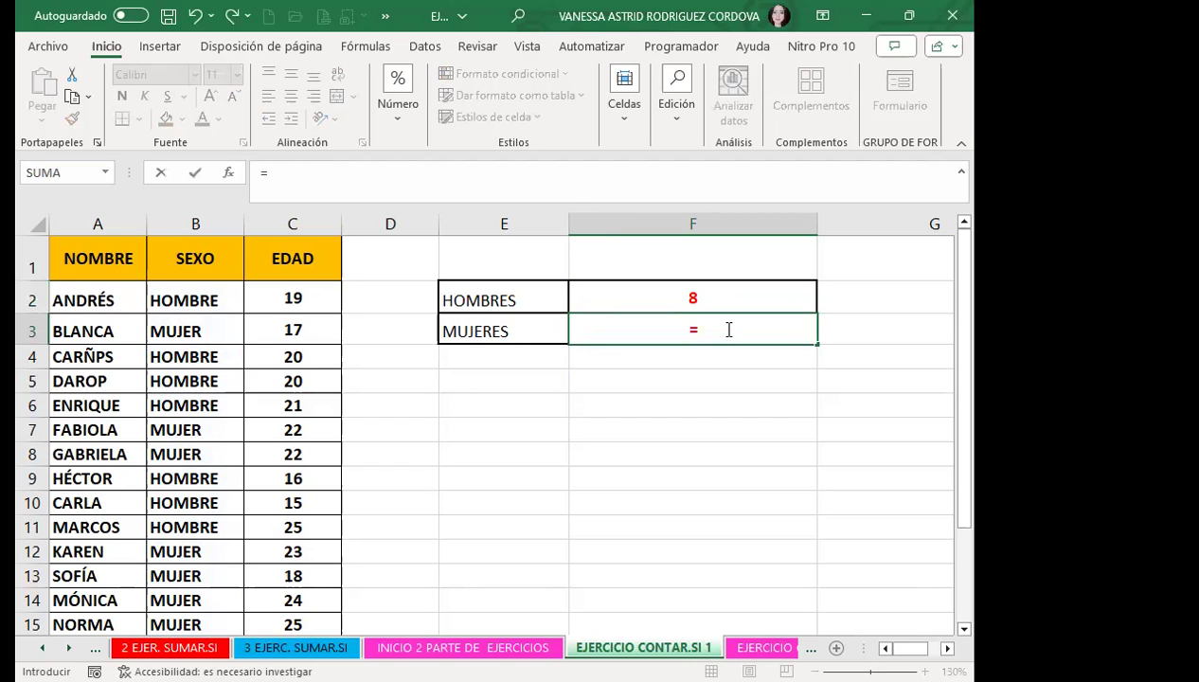
type("CON")
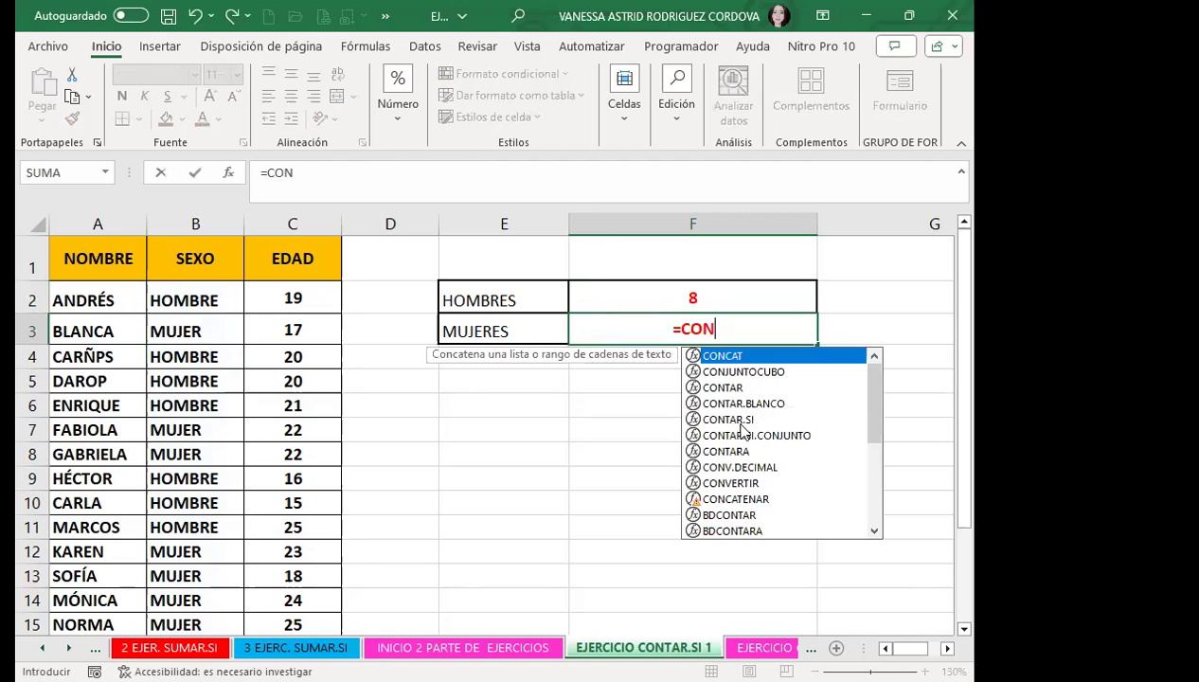
left_click(741, 422)
key("Tab")
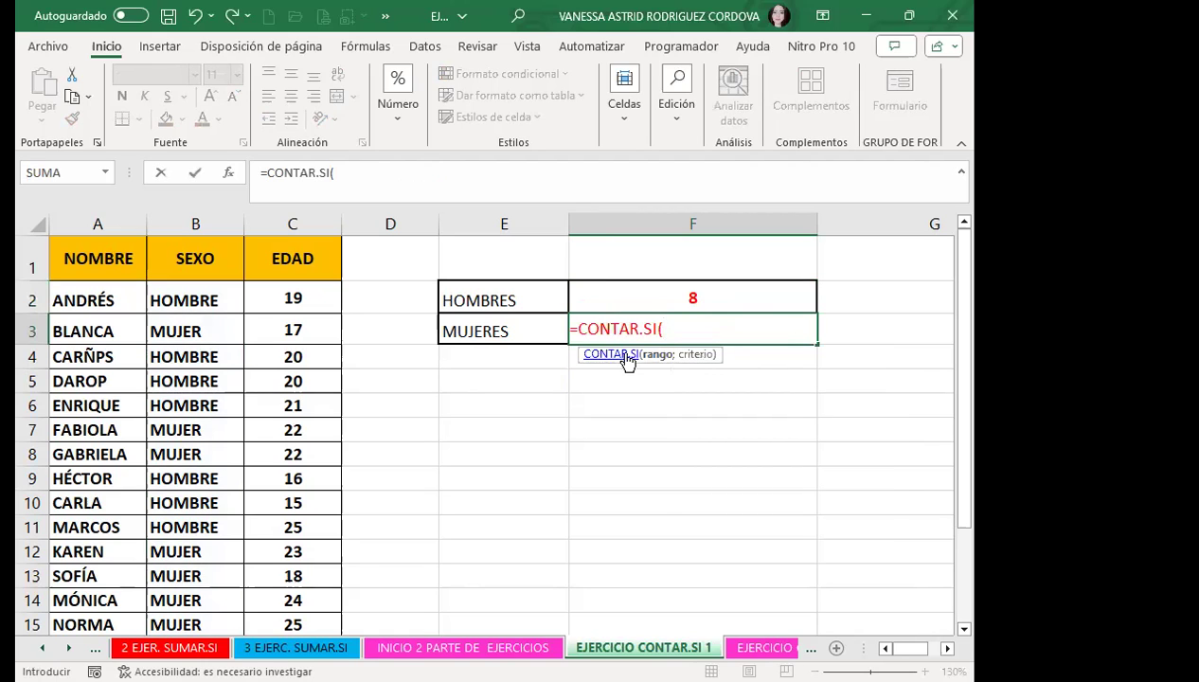
left_click(195, 300)
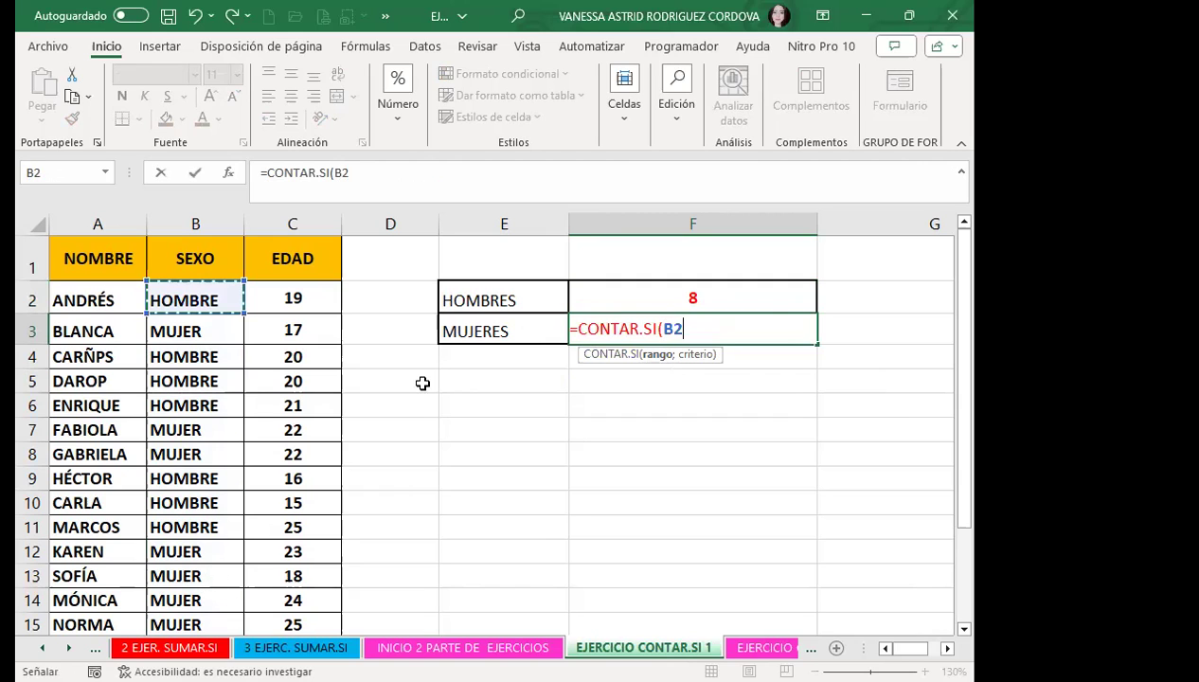
key("ctrl+shift+Down")
type(";\"MUJER\")")
key("Return")
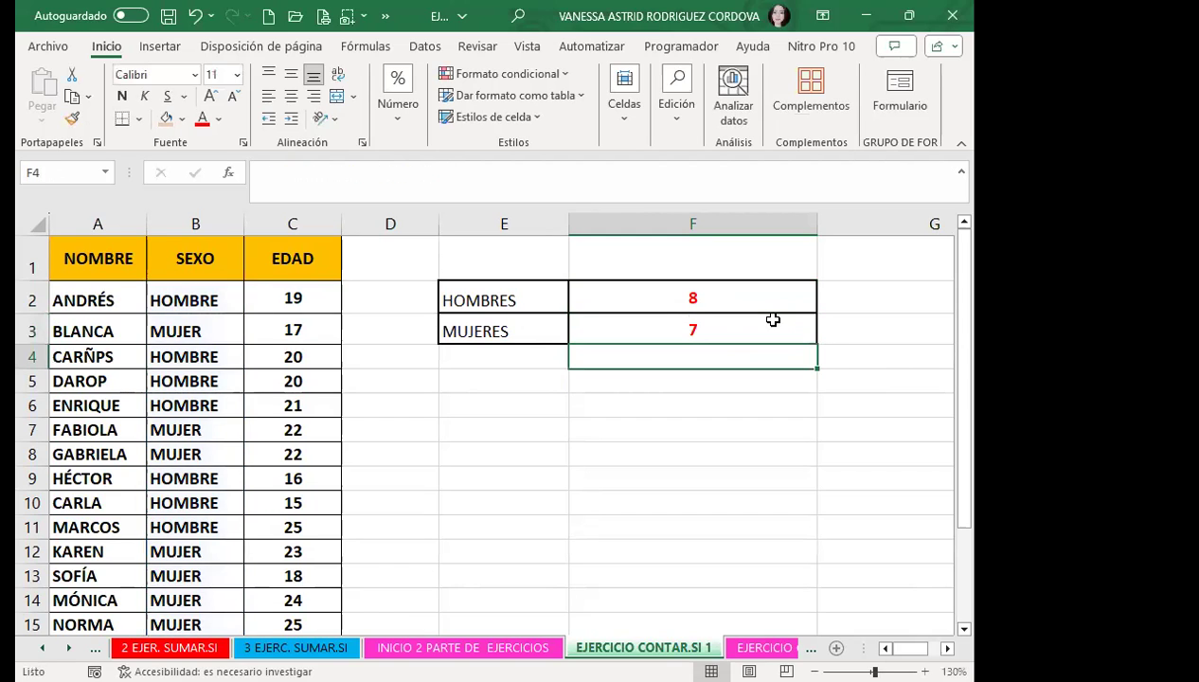
left_click(735, 325)
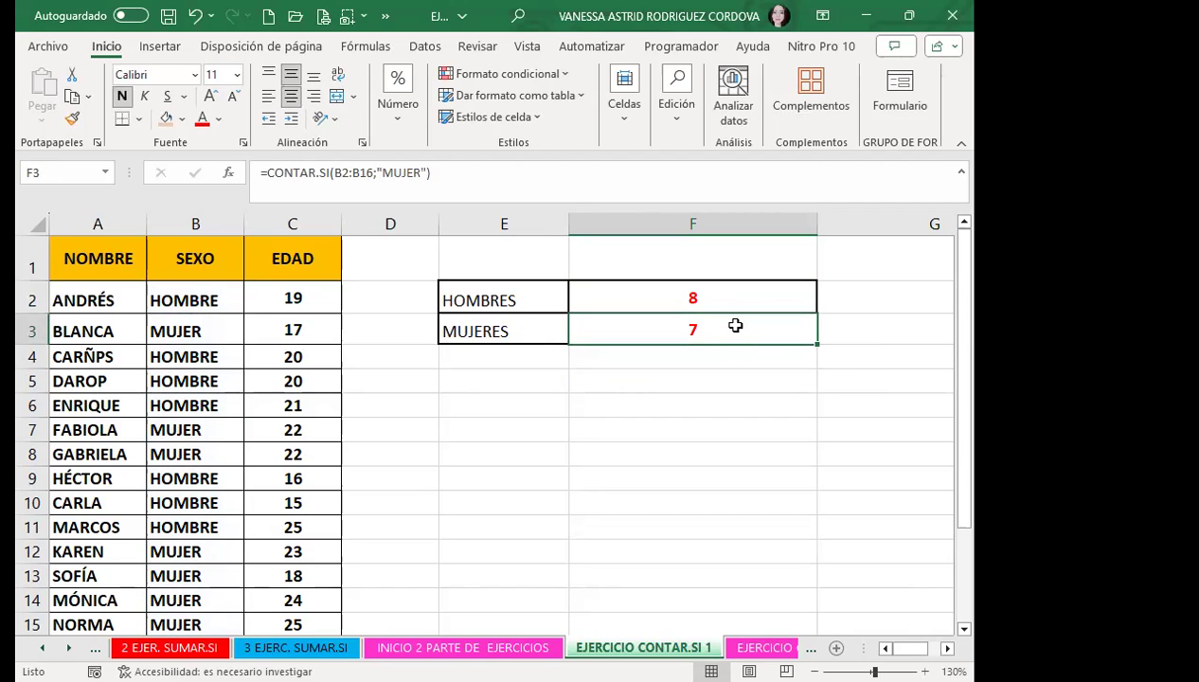
Widen column I and narrow column G so the HOMBRE/MUJER block sits beside the totals
scroll(137, 438, "down", 2)
scroll(198, 438, "up", 2)
scroll(883, 617, "right", 3)
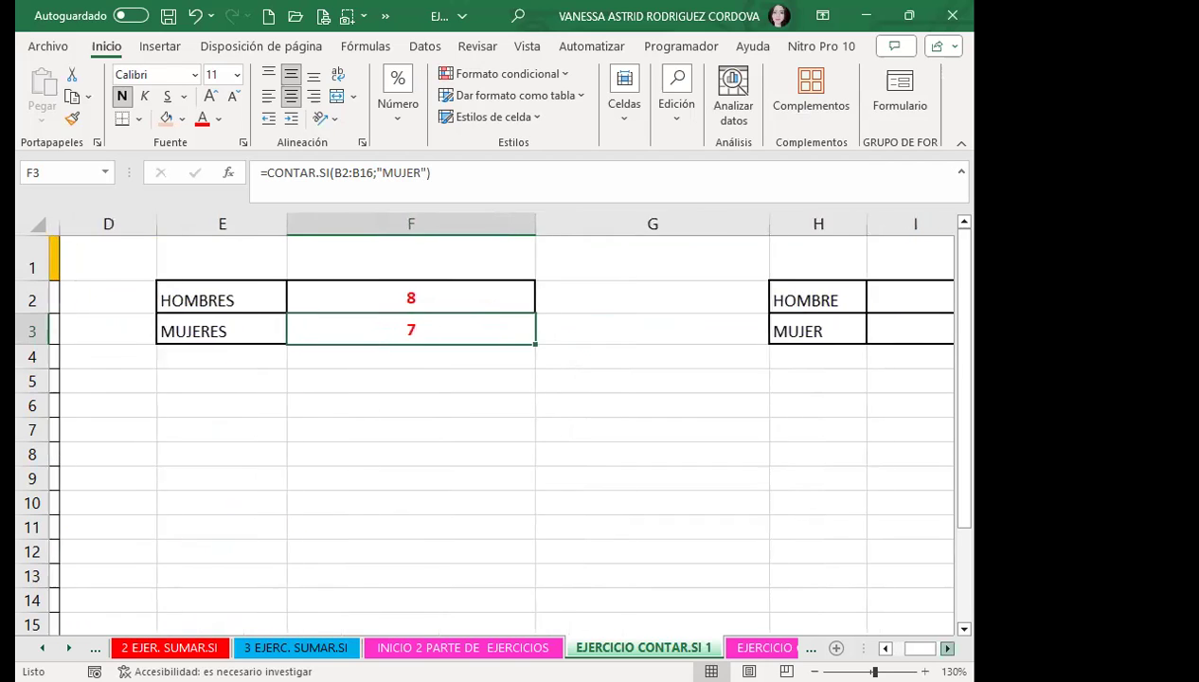
scroll(883, 617, "right", 1)
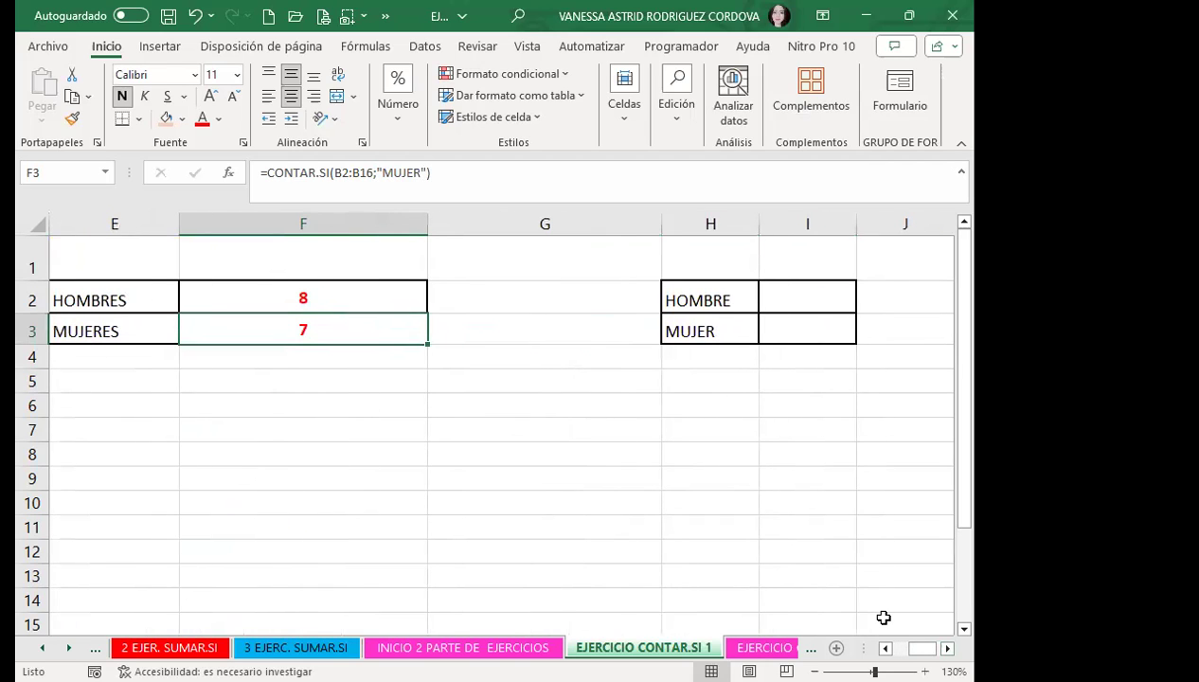
left_click(860, 245)
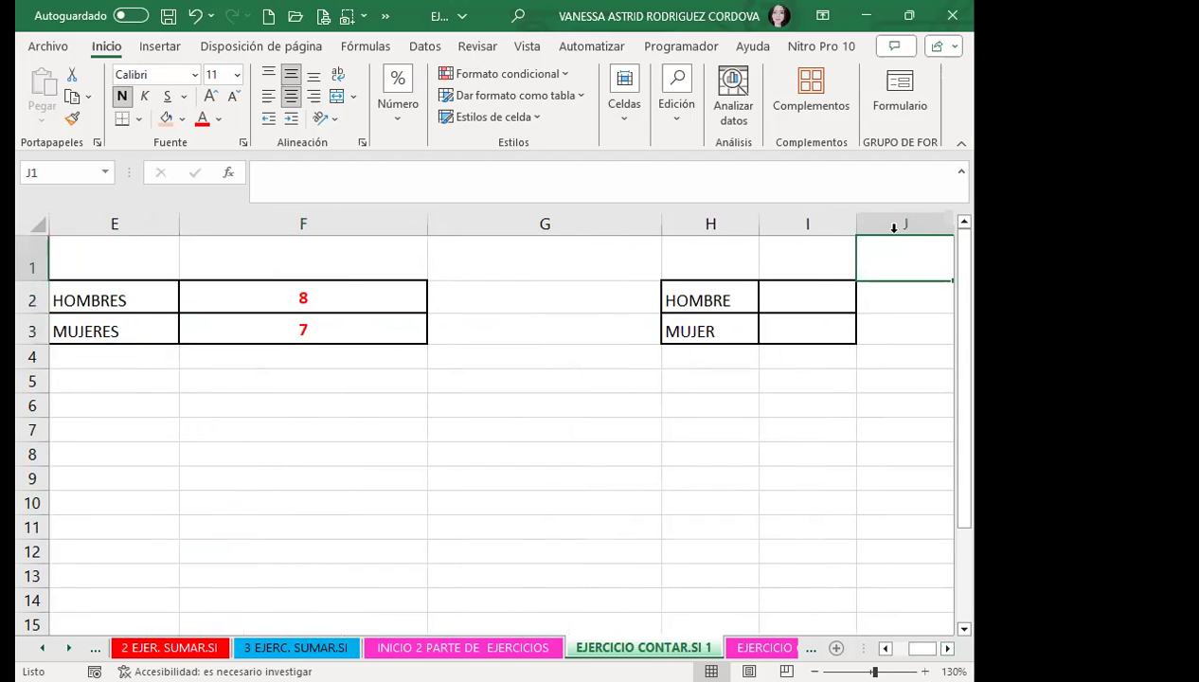
left_click(813, 290)
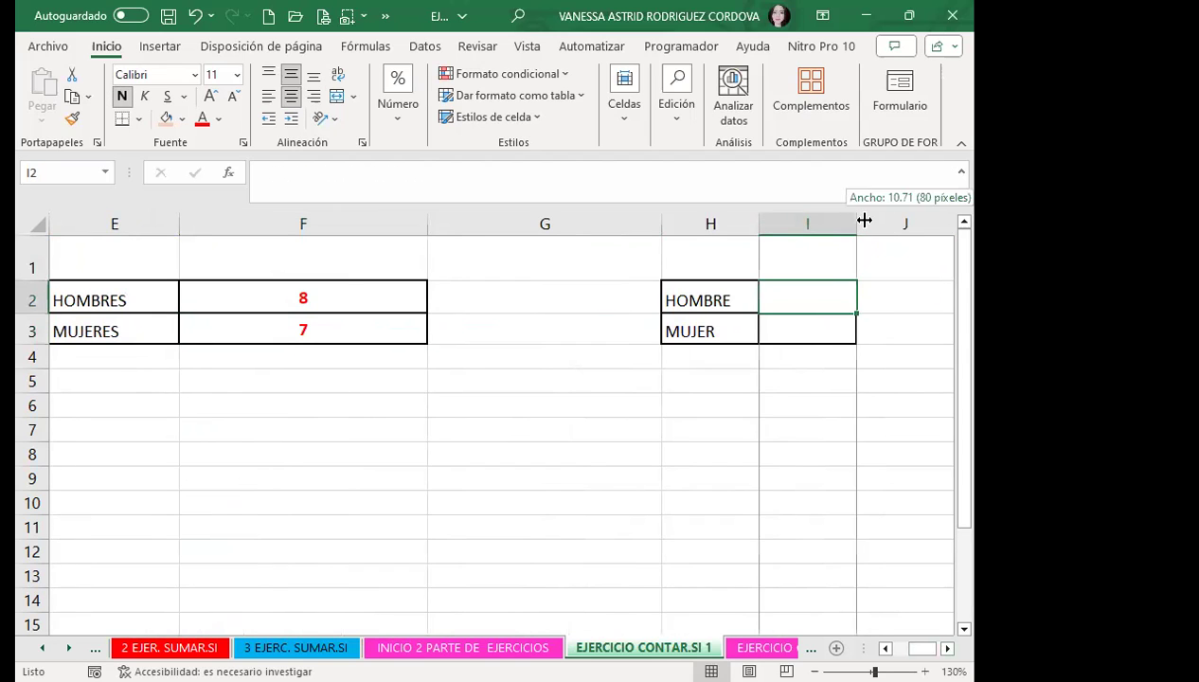
left_click_drag(856, 224, 911, 223)
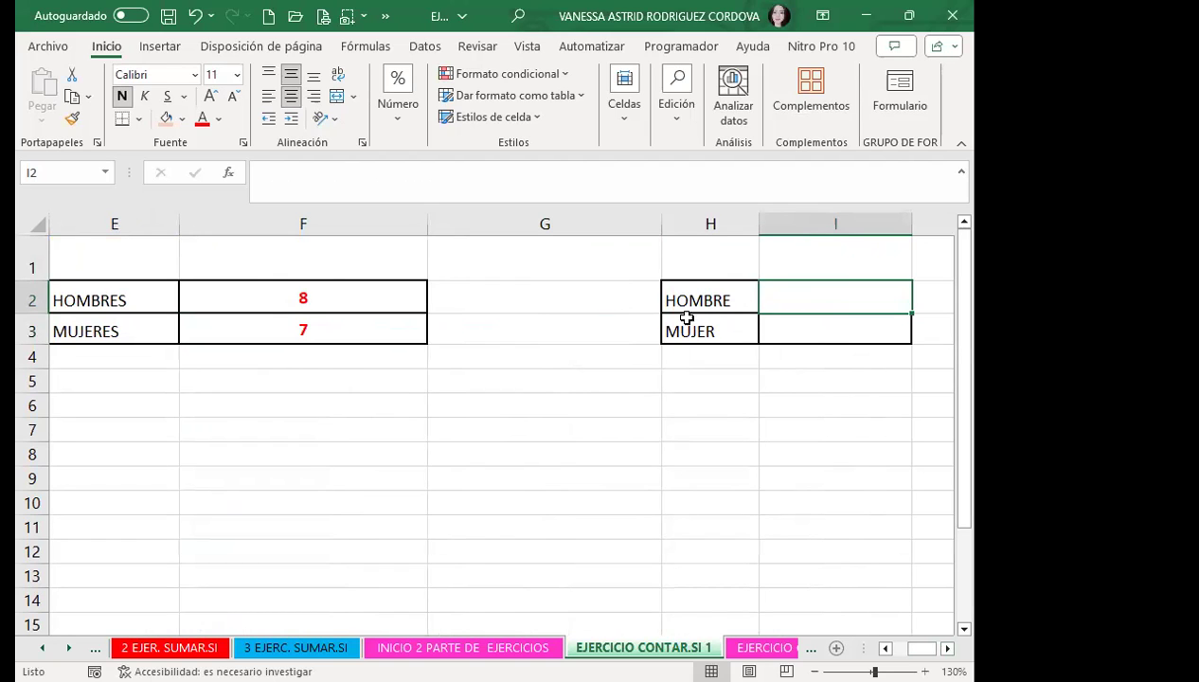
left_click_drag(662, 227, 253, 227)
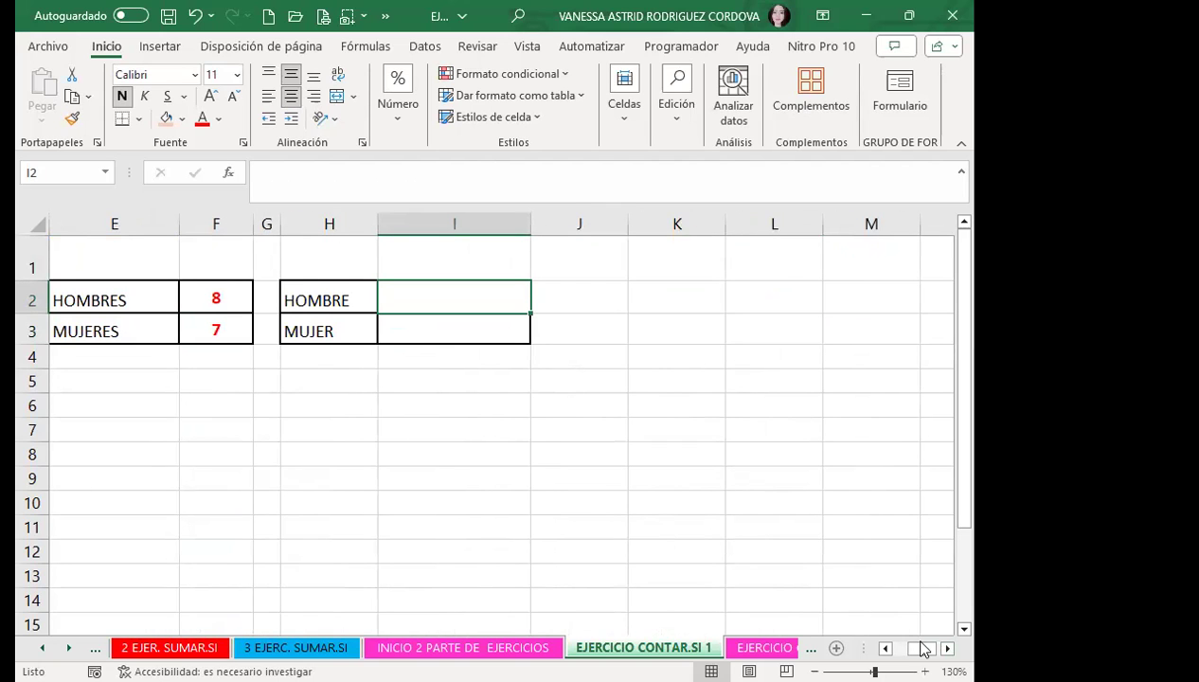
left_click_drag(918, 648, 904, 648)
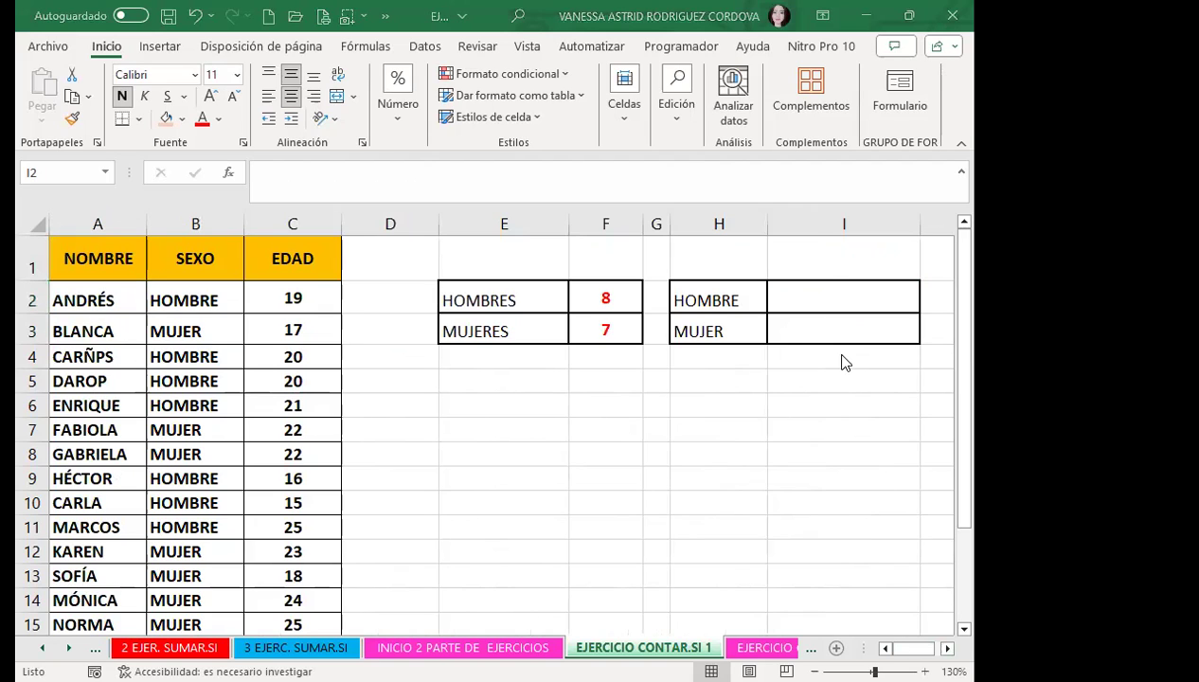
Start a CONTAR.SI formula in I2 over the SEXO range B2:B16
left_click(825, 288)
type("=")
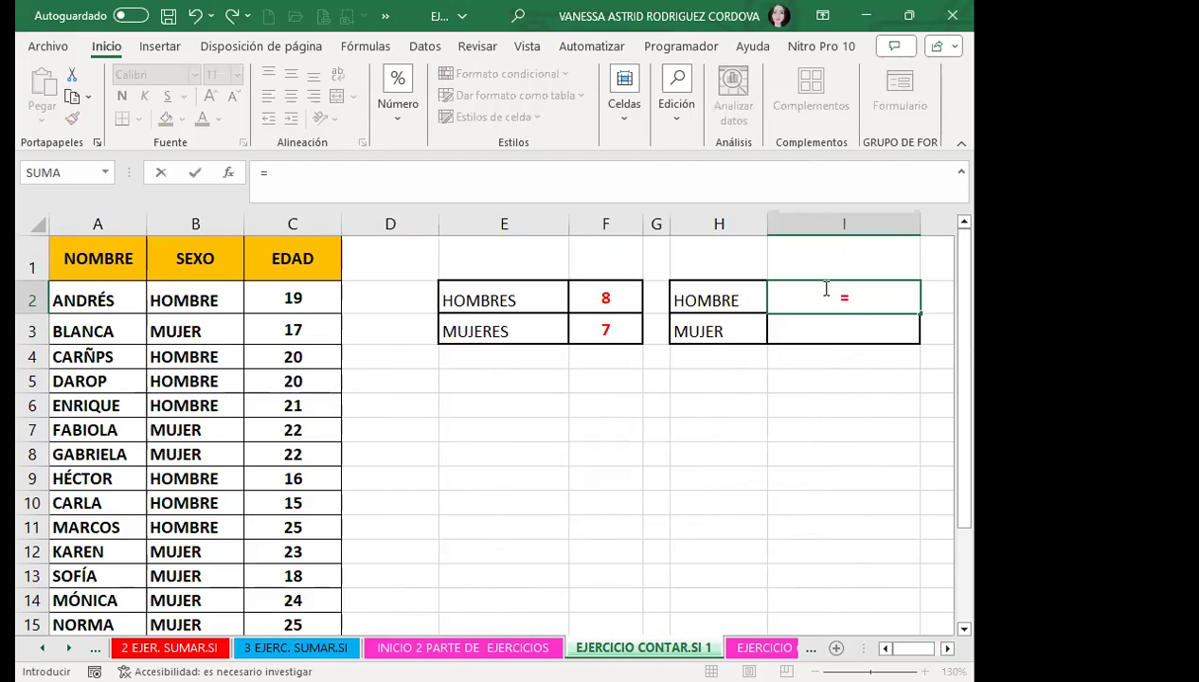
type("CONTAR")
left_click(849, 371)
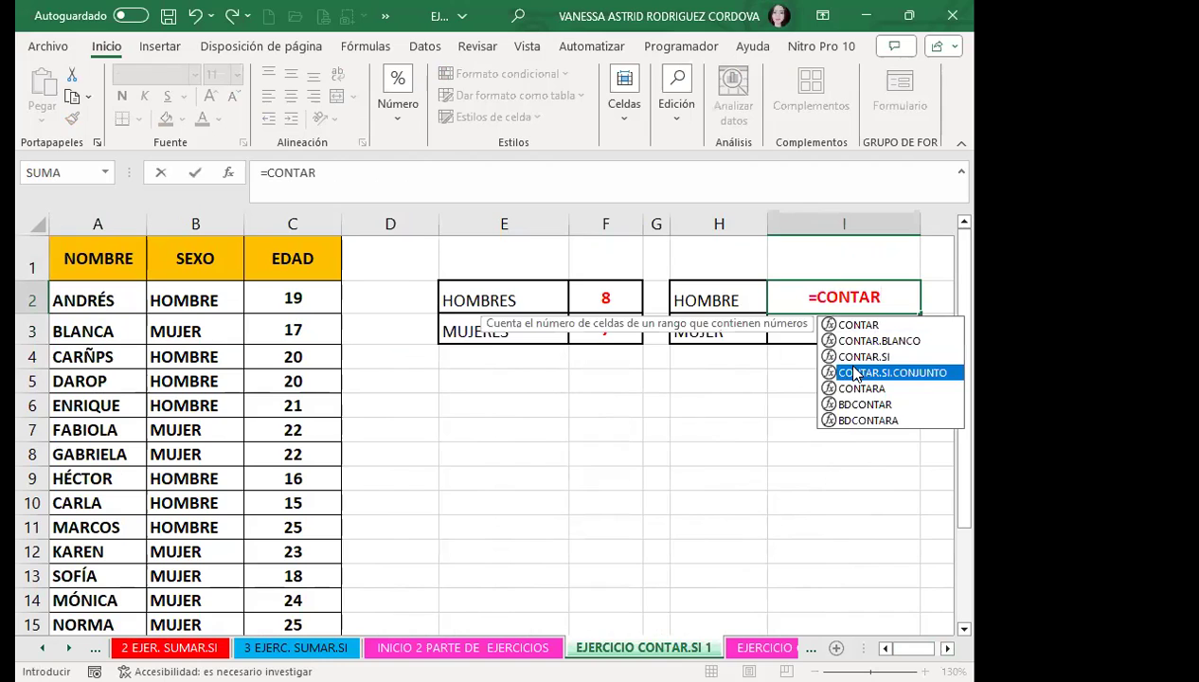
key("Tab")
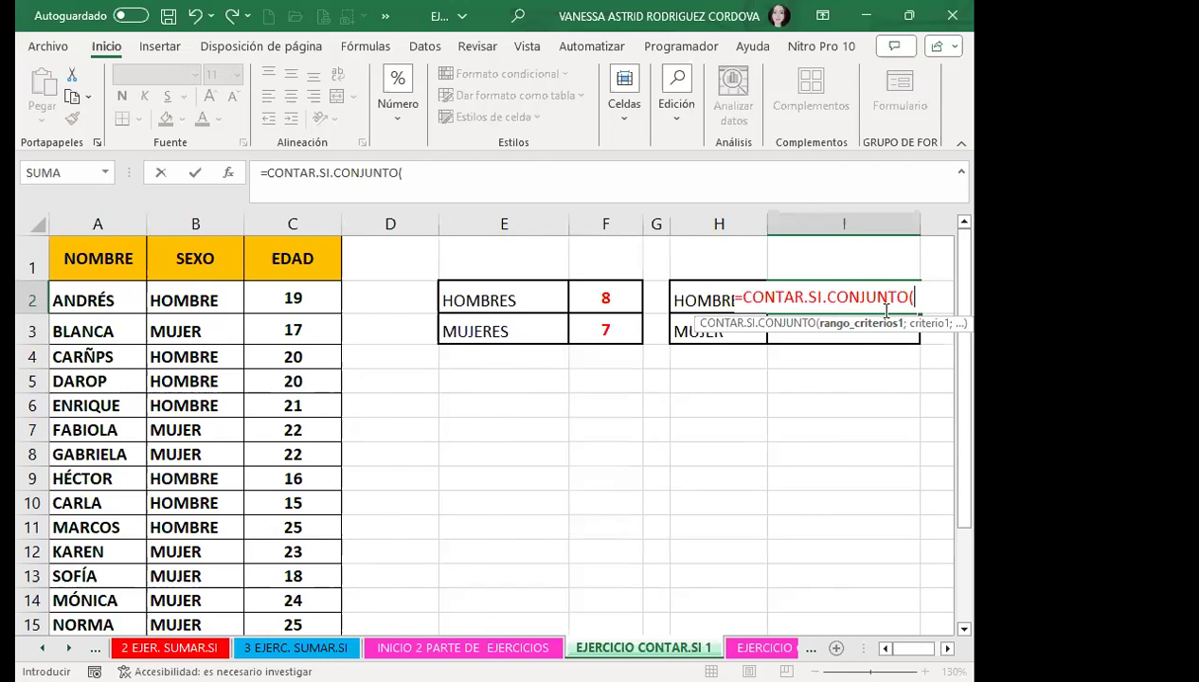
key("BackSpace")
key("BackSpace")
key("BackSpace")
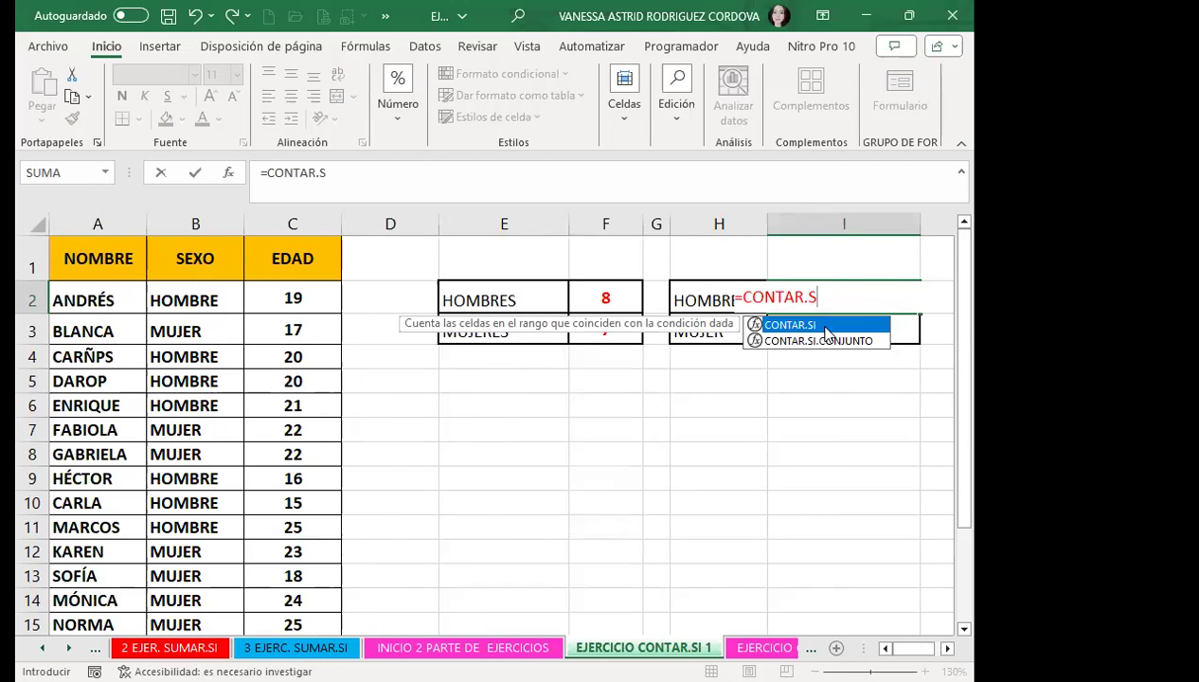
key("Tab")
left_click(192, 299)
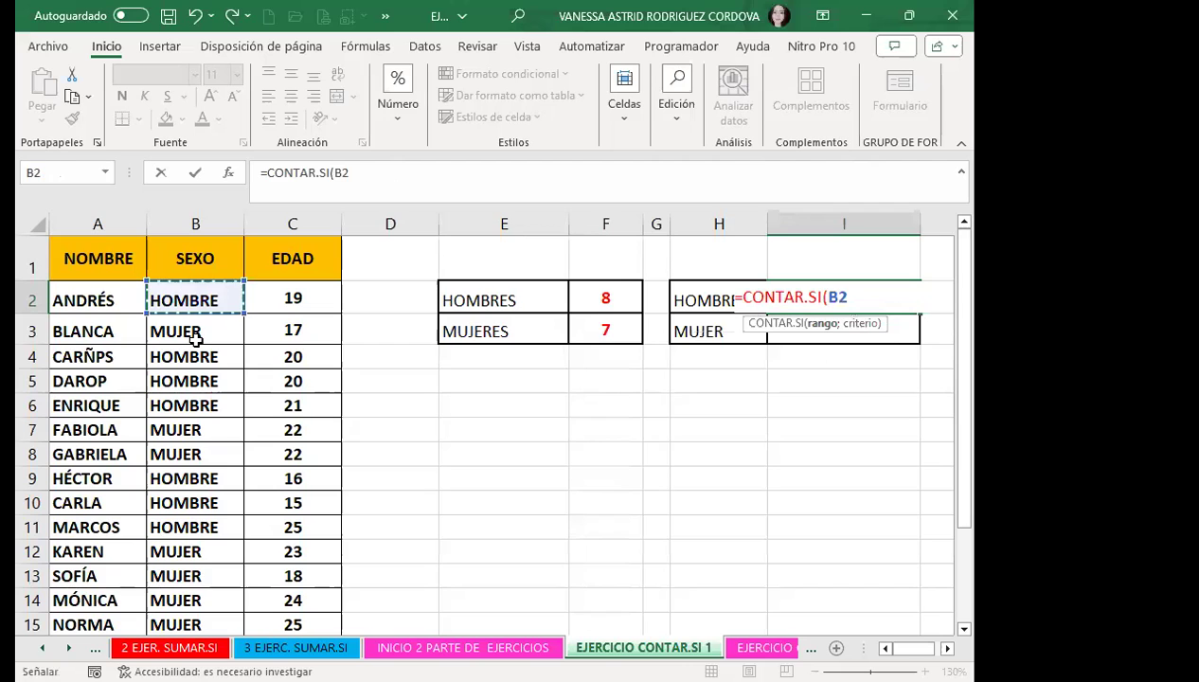
scroll(204, 575, "down", 1)
left_click(202, 572, "shift")
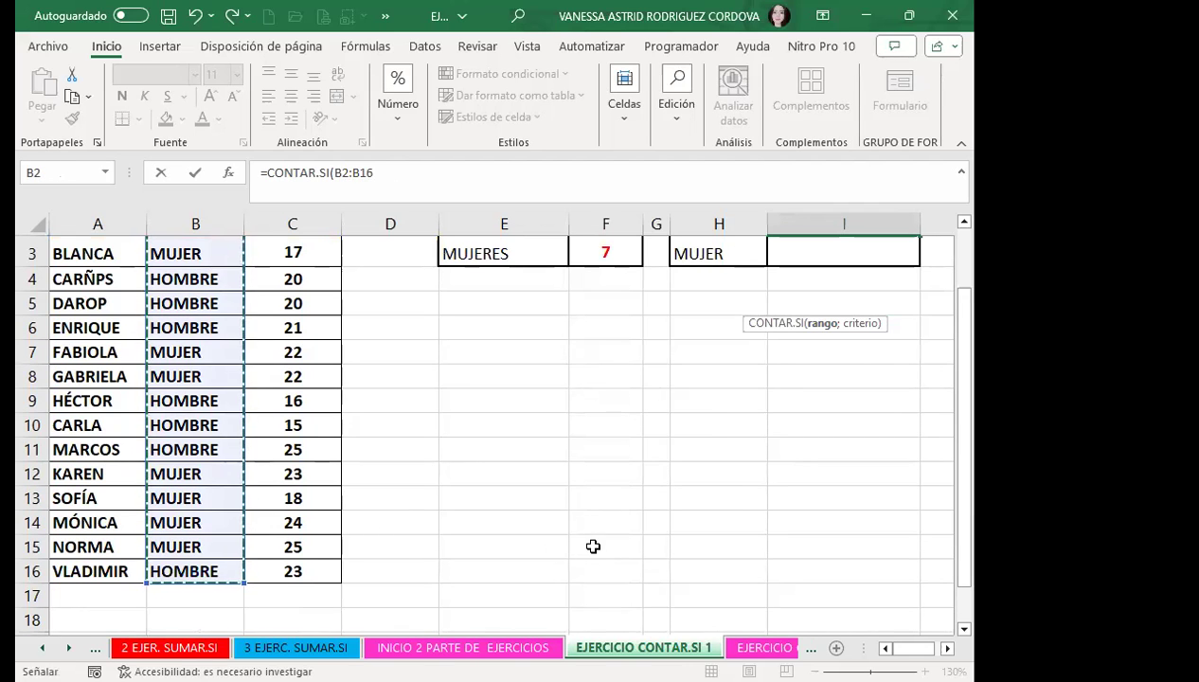
scroll(912, 381, "up", 1)
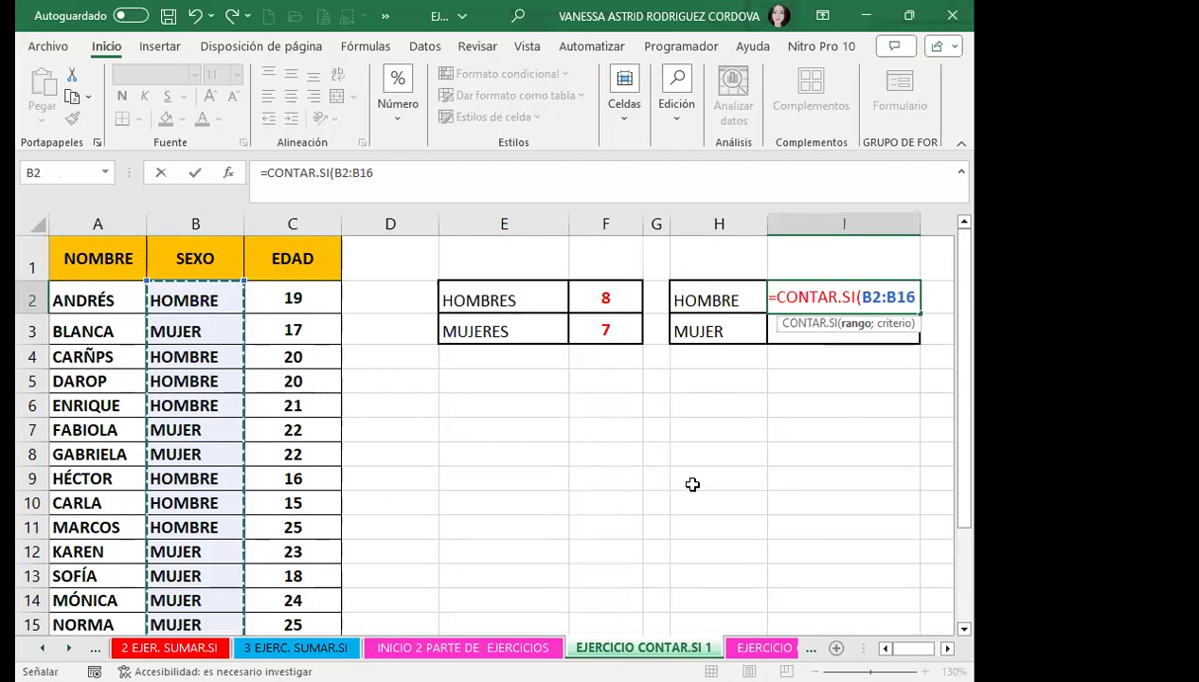
Make the counted range absolute as $B$2:$B$16
key("F4")
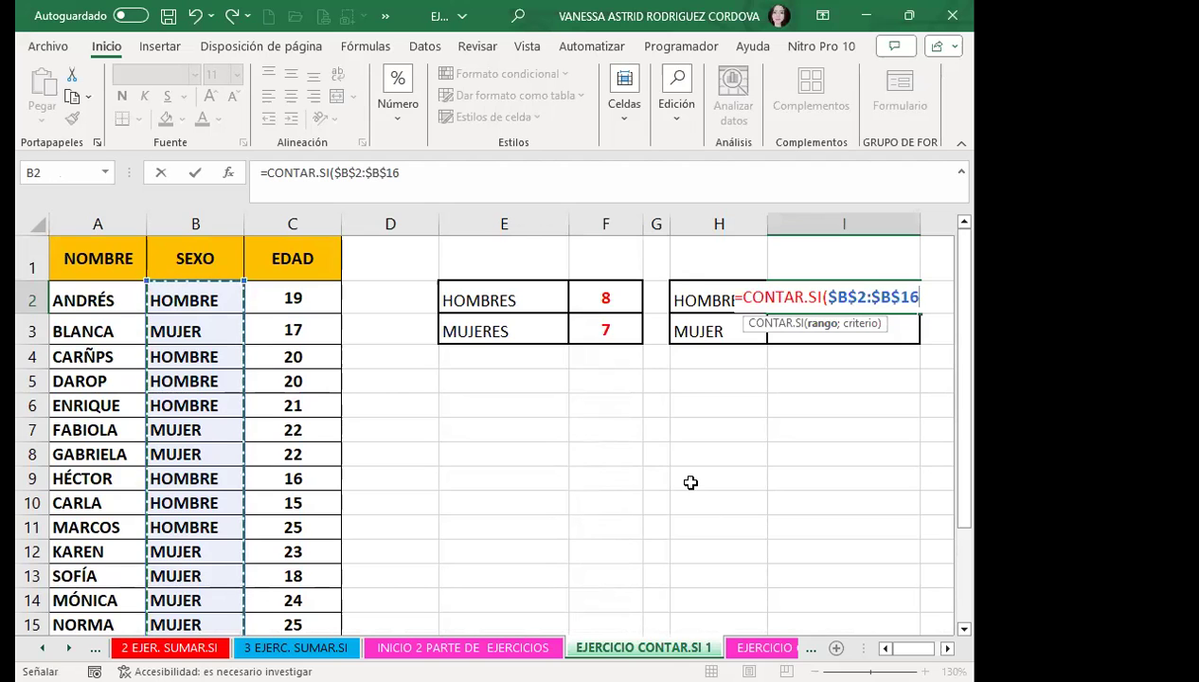
scroll(691, 483, "down", 1)
key("F4")
key("F4")
key("F4")
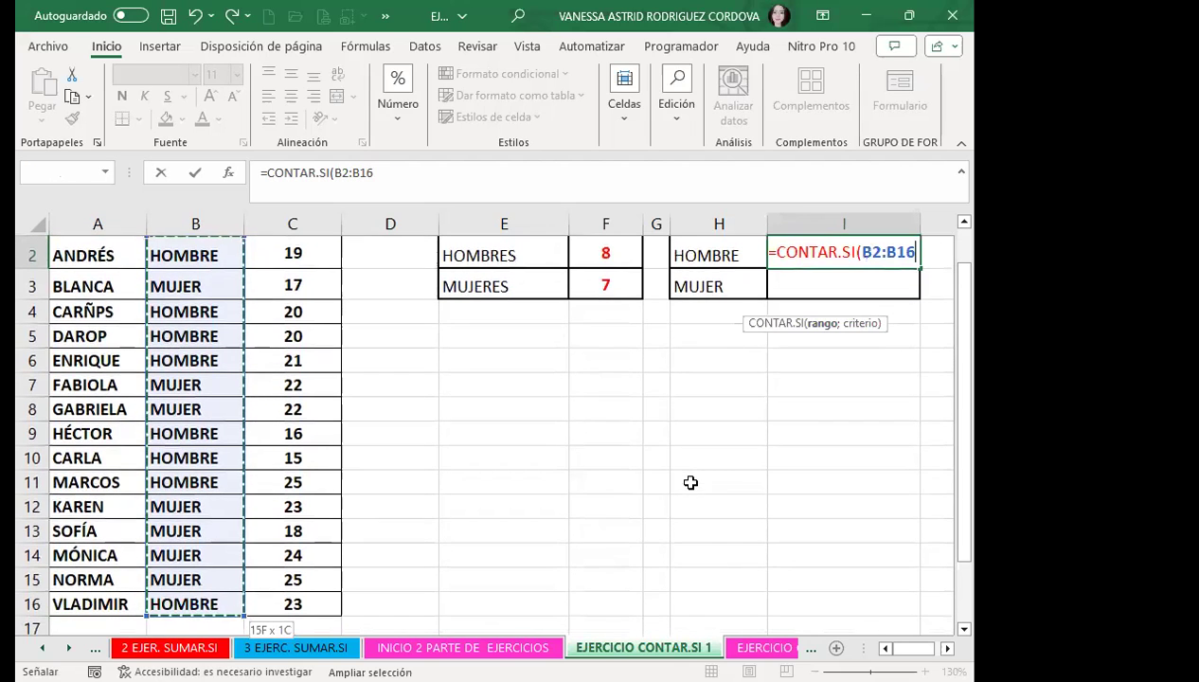
scroll(857, 293, "up", 1)
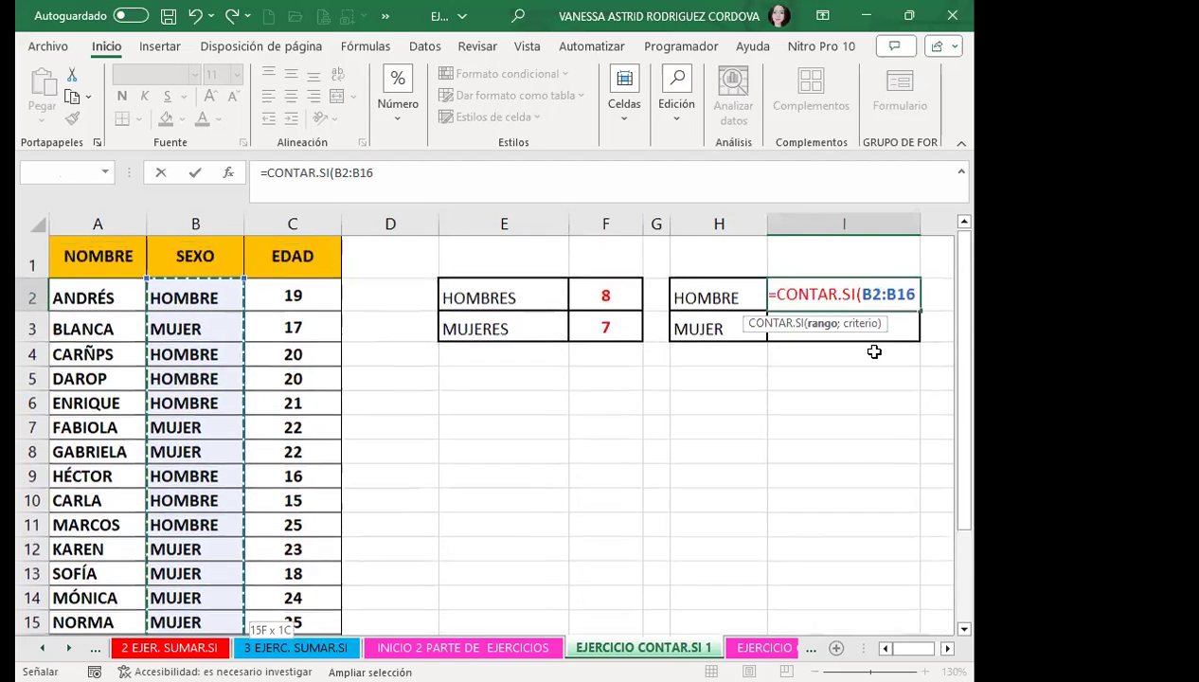
left_click_drag(887, 299, 911, 297)
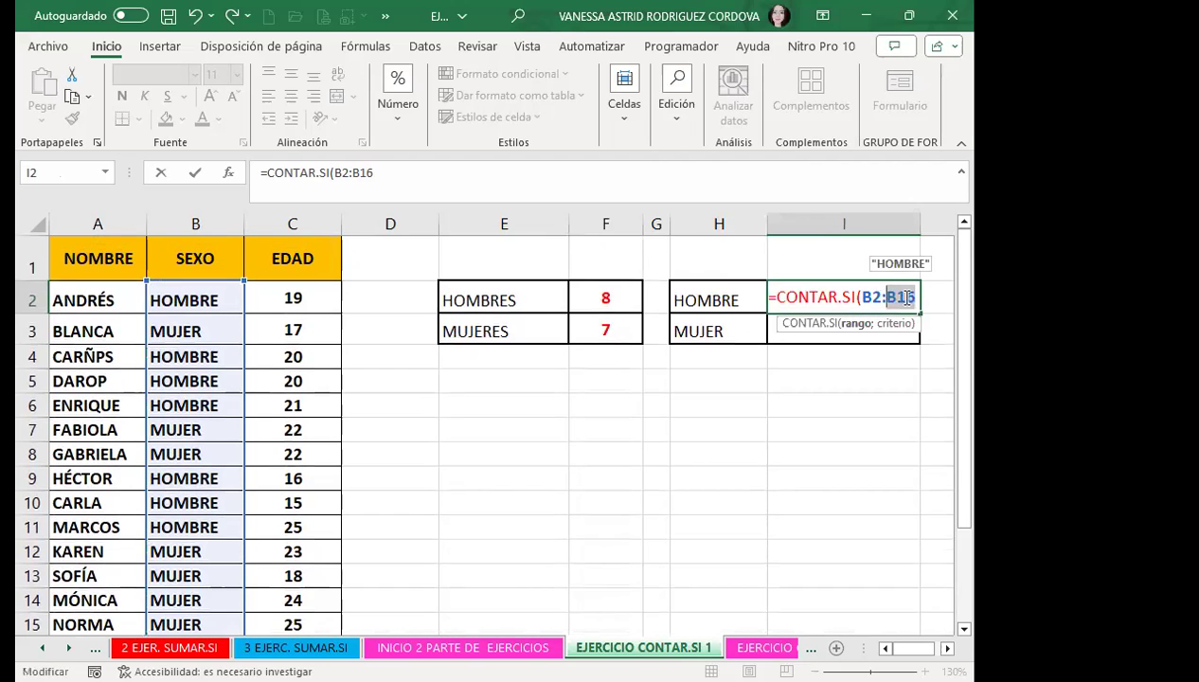
key("F4")
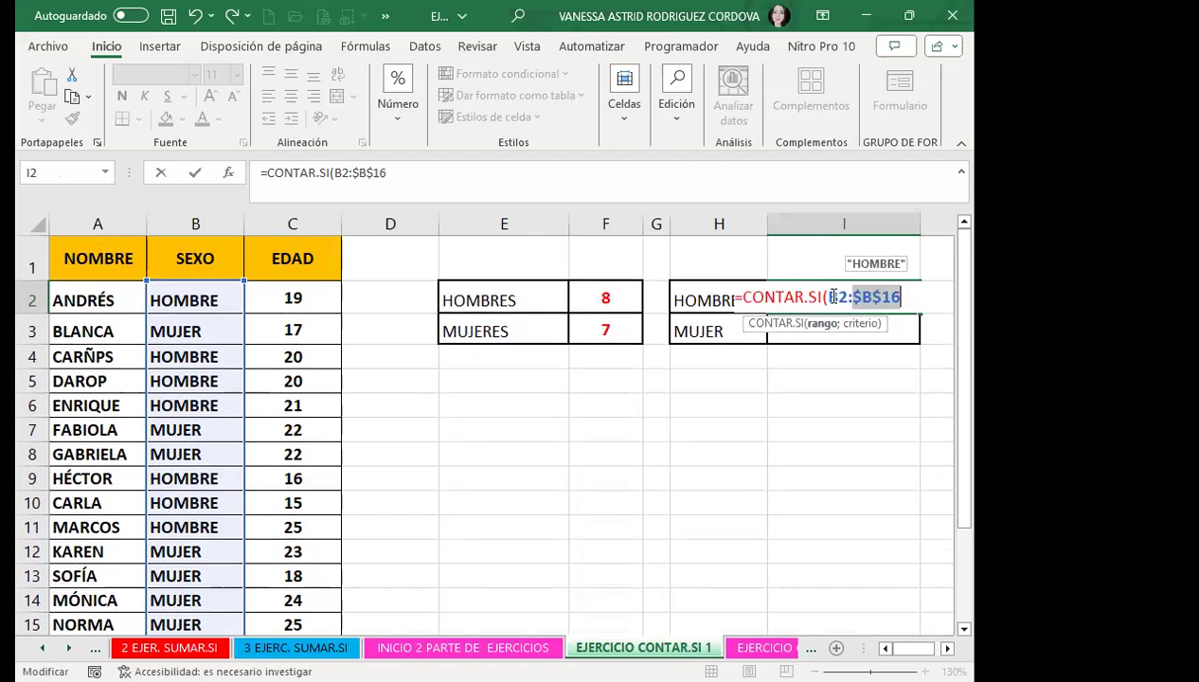
double_click(833, 297)
key("F4")
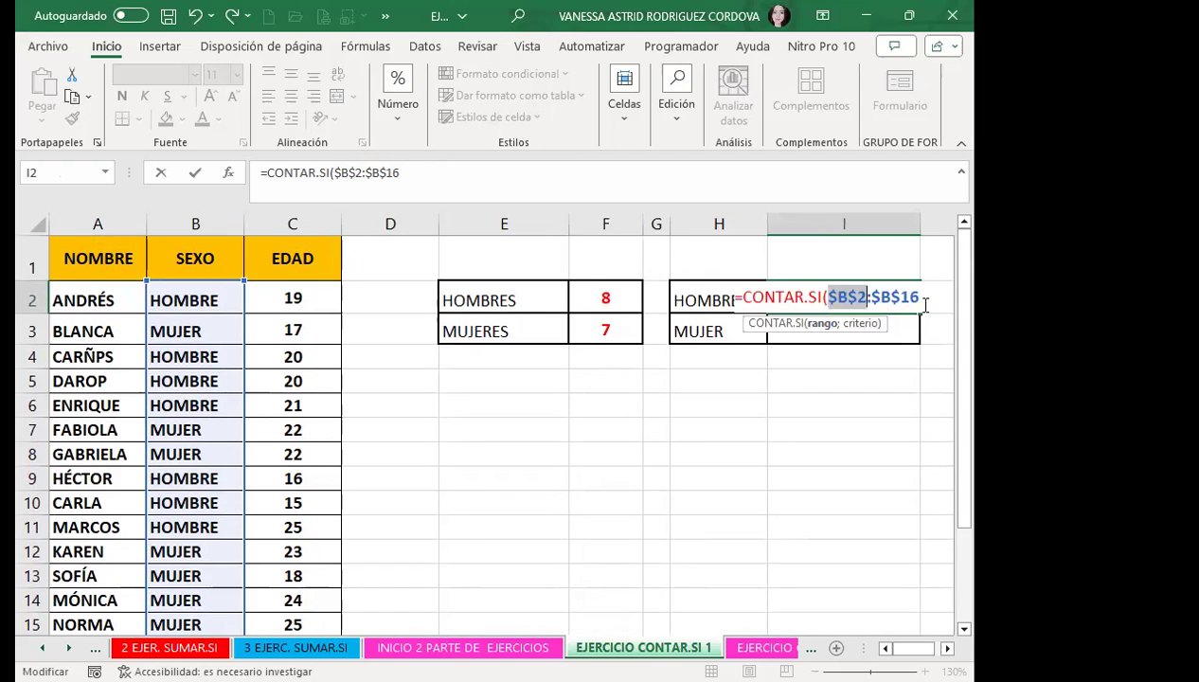
left_click(918, 301)
Use H2 (HOMBRE) as the criterion and commit, giving 8
type(";")
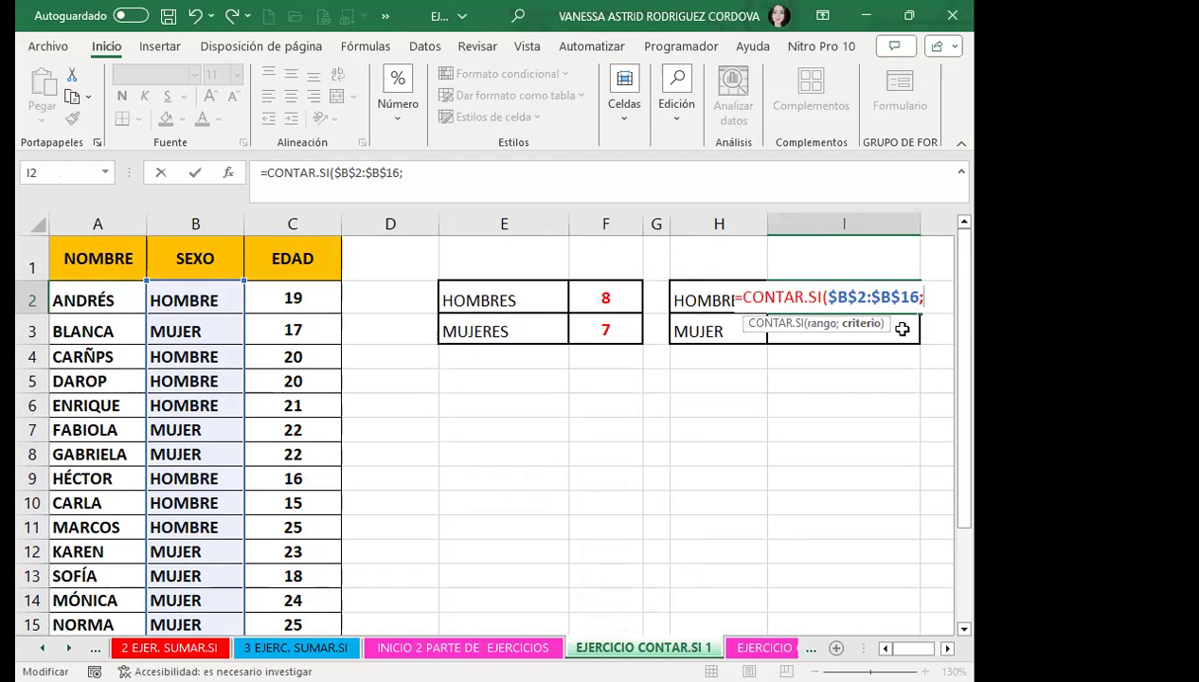
left_click(702, 297)
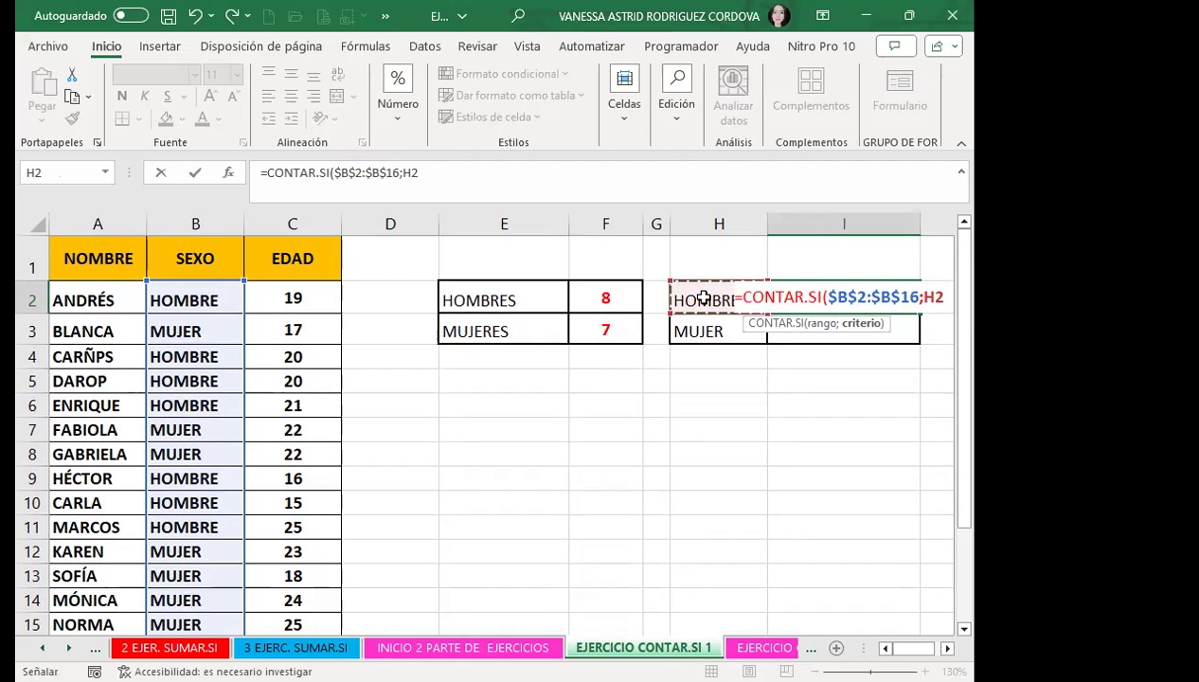
type(")")
key("Return")
left_click(847, 294)
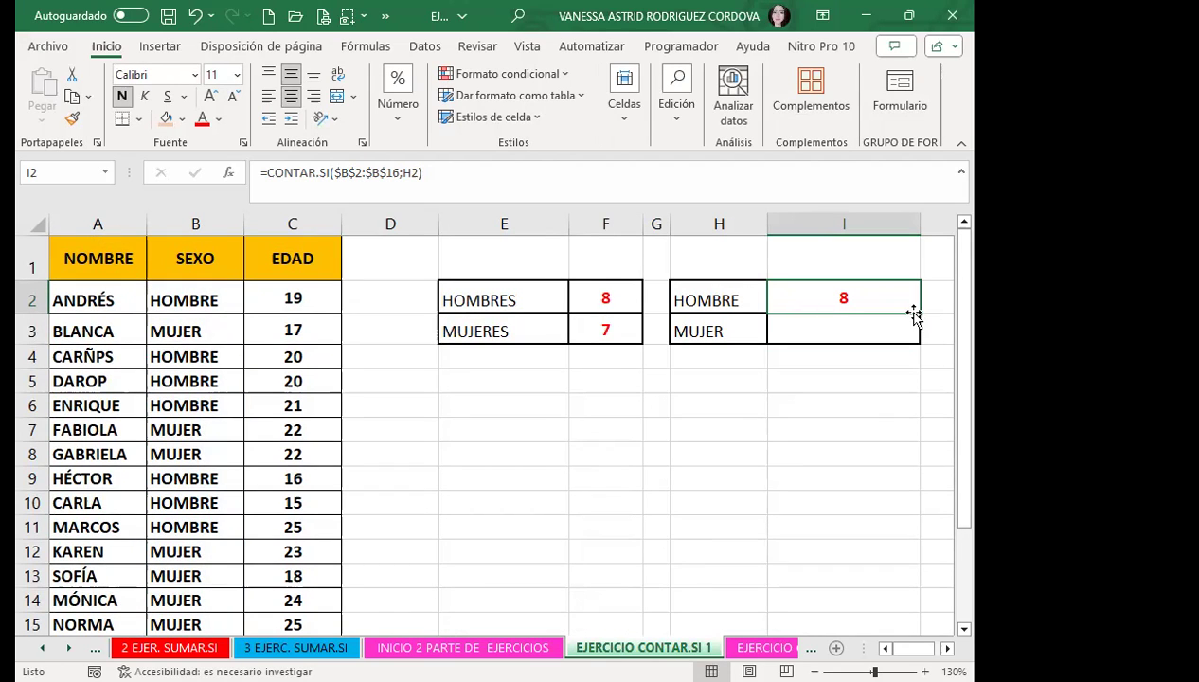
Fill I2's formula down to I3 to count 7 women, then open EJERCICIO CONTAR.SI 3
left_click_drag(914, 315, 912, 339)
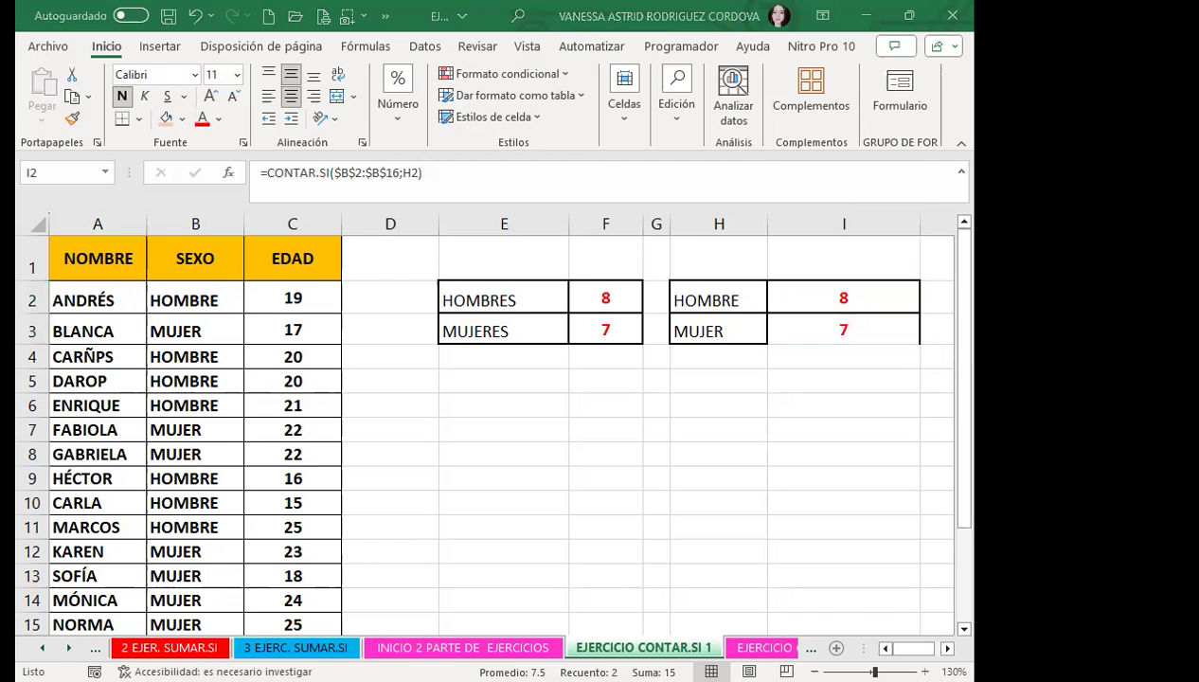
left_click(763, 649)
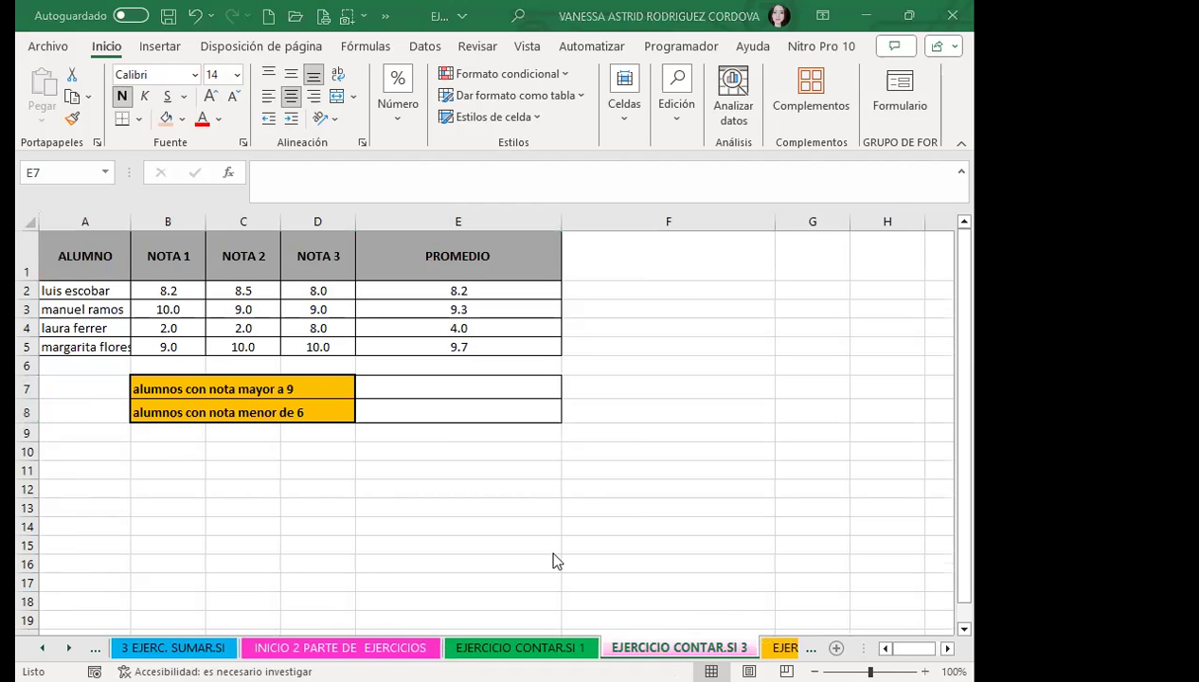
left_click(563, 649)
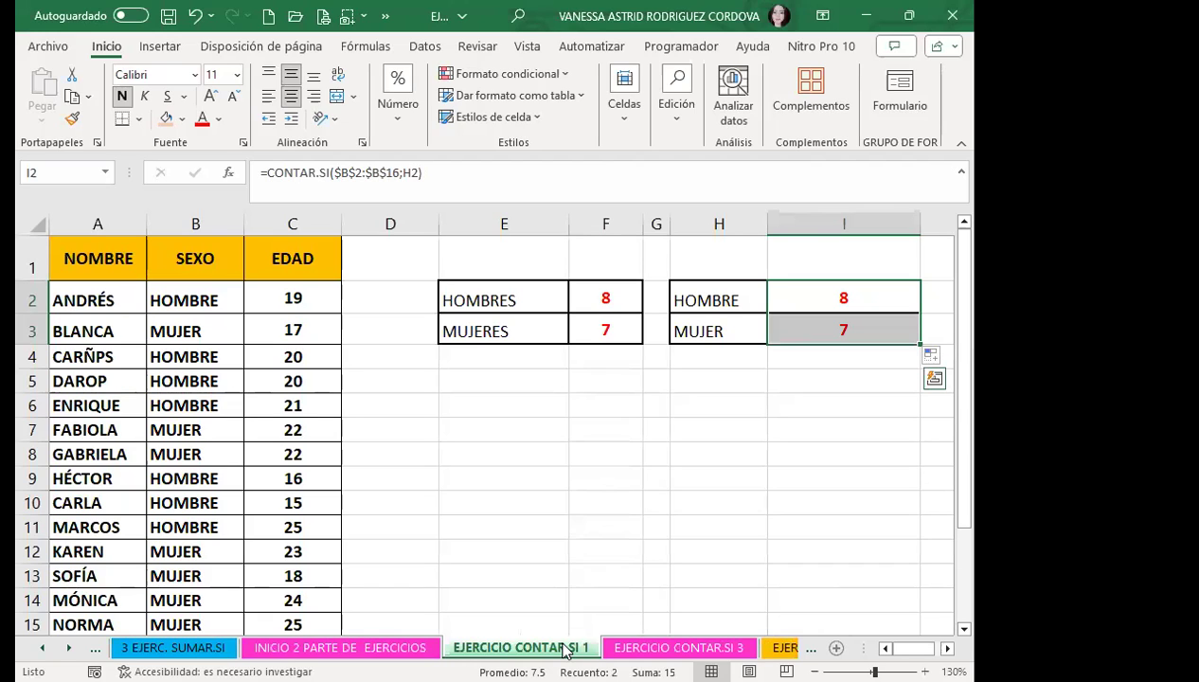
key("Escape")
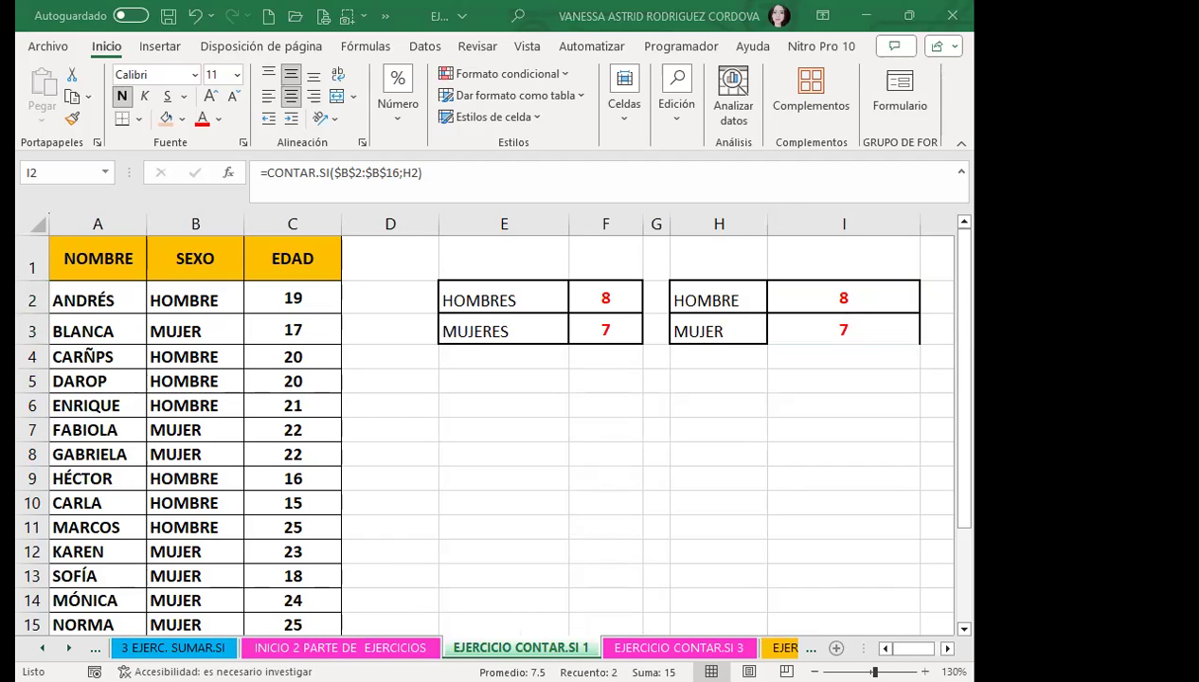
left_click(554, 404)
left_click(666, 644)
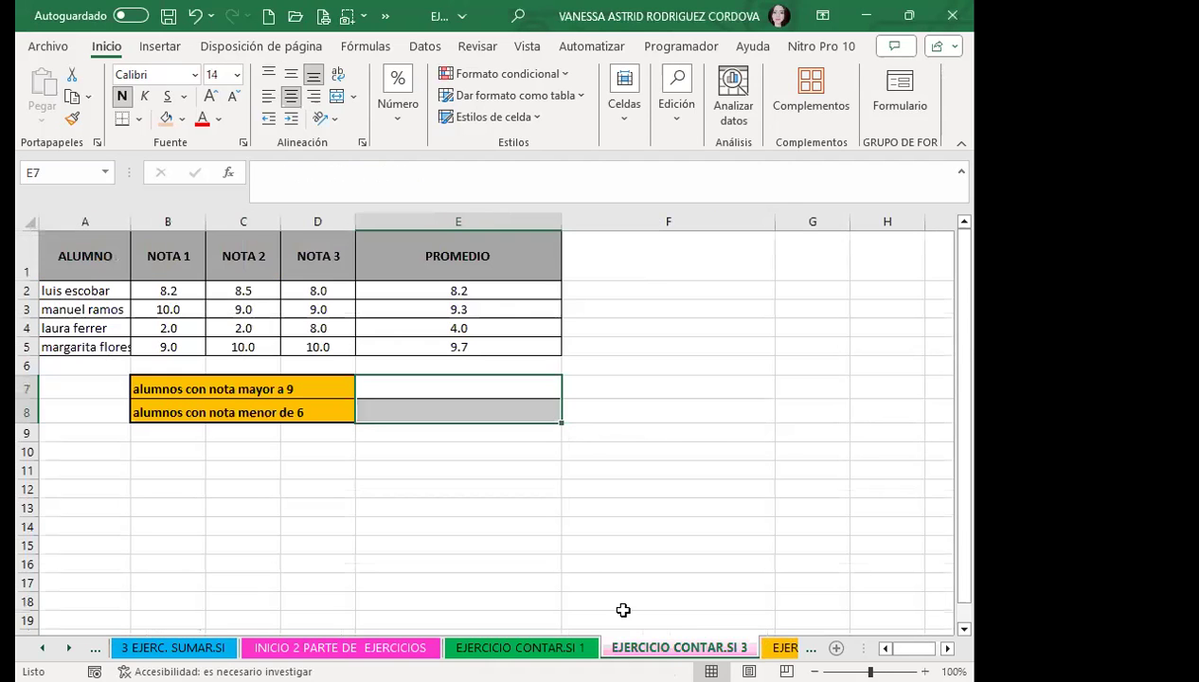
left_click(461, 387)
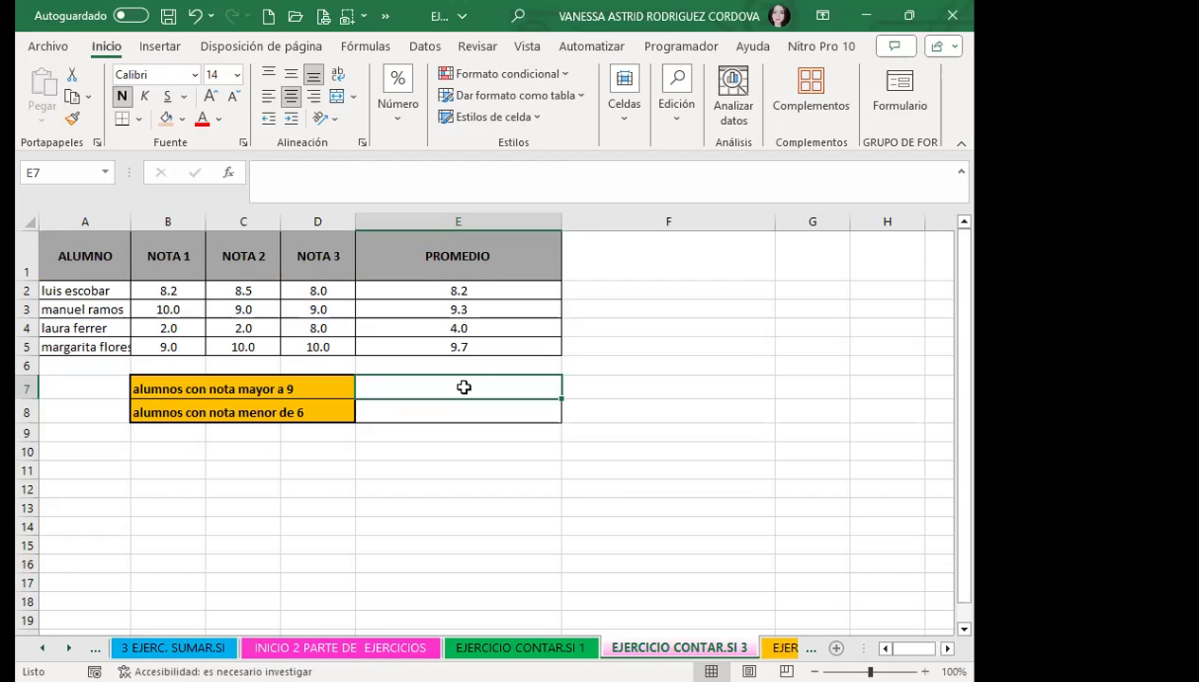
left_click(528, 293)
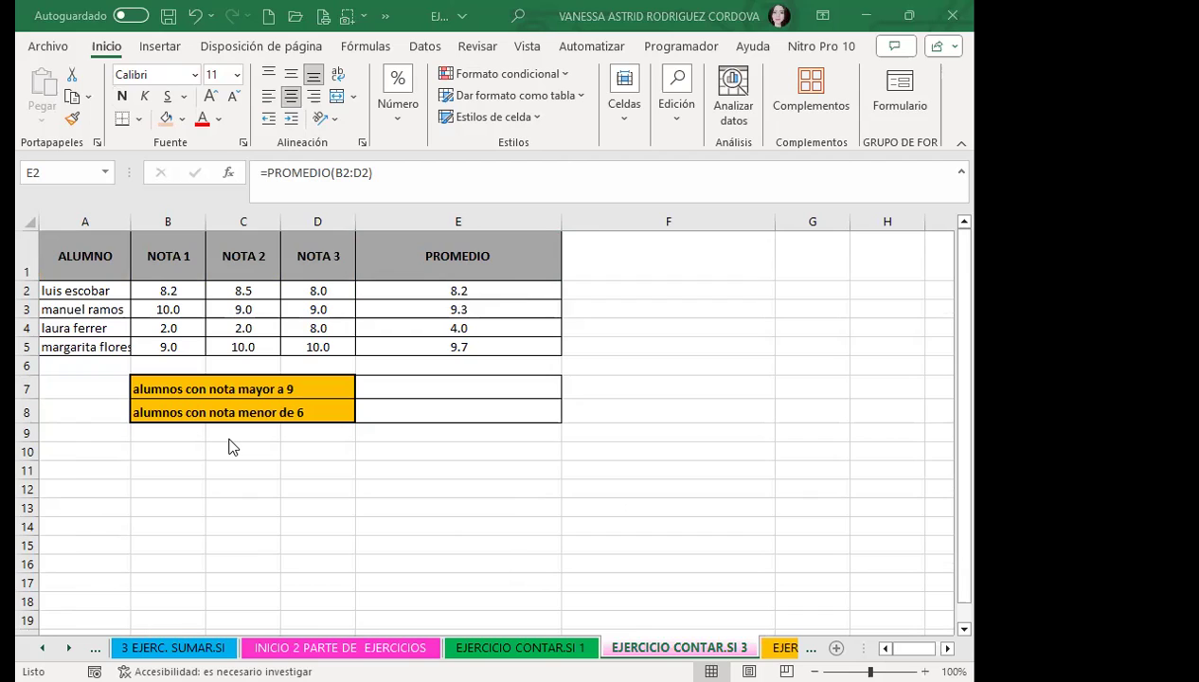
left_click(412, 387)
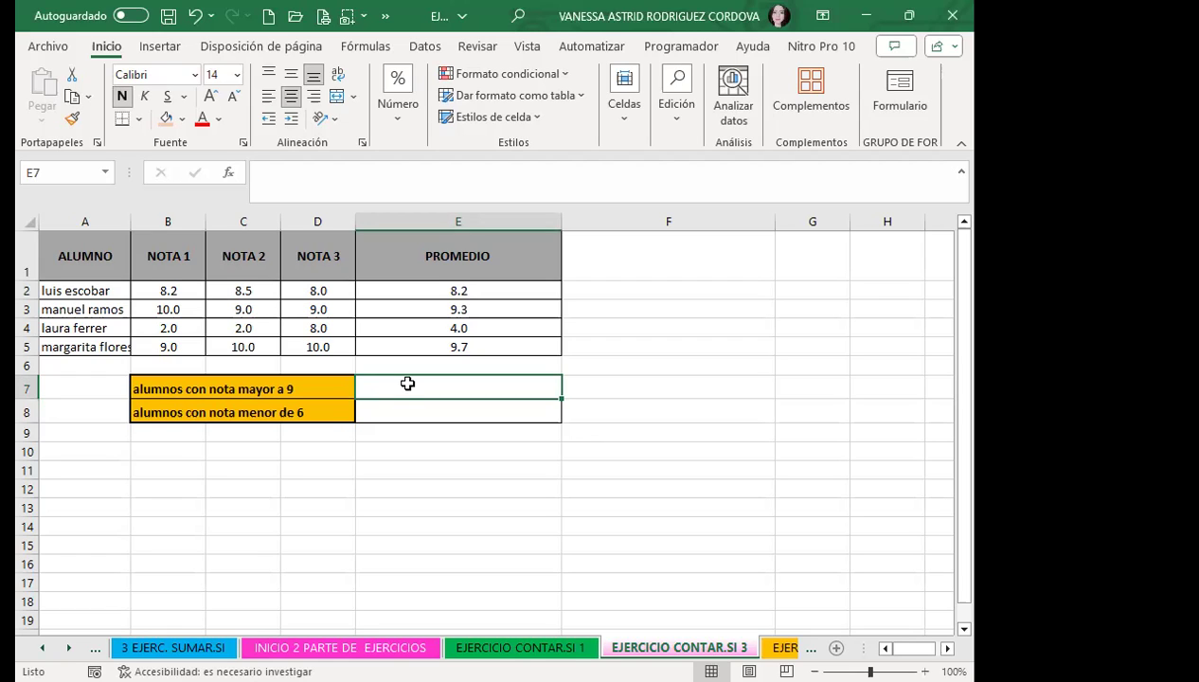
Enter =CONTAR.SI(E2:E5;">9") in E7, counting 2 students averaging above 9
double_click(408, 383)
type("=")
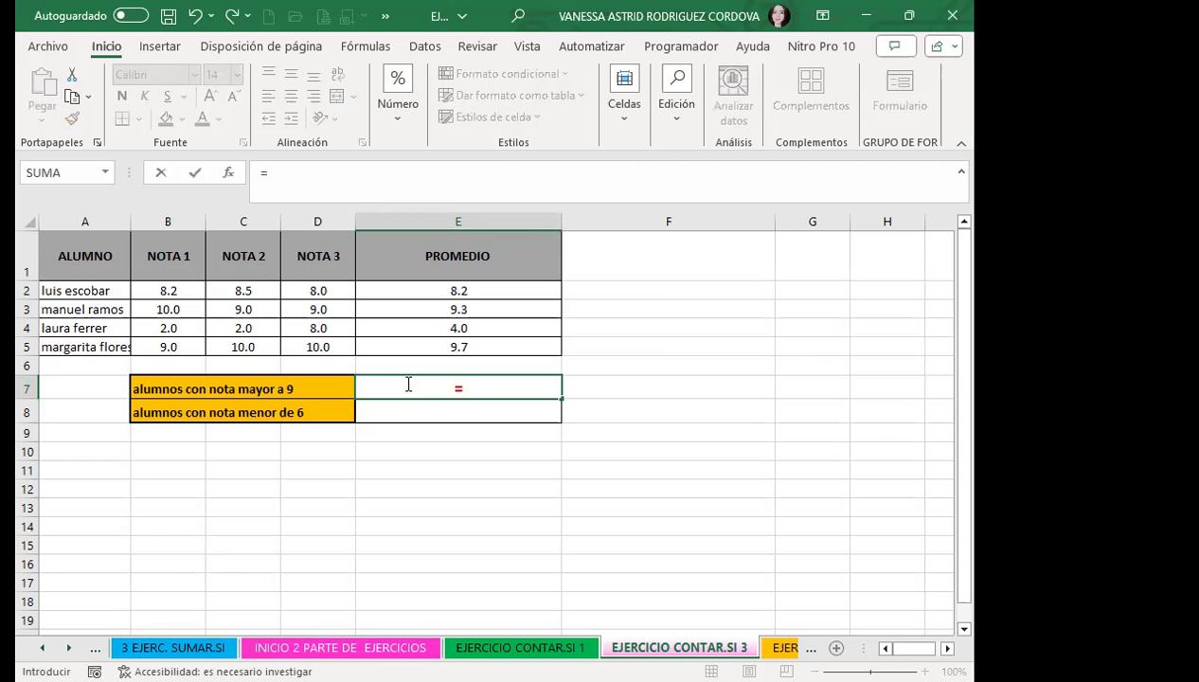
type("CONTAR")
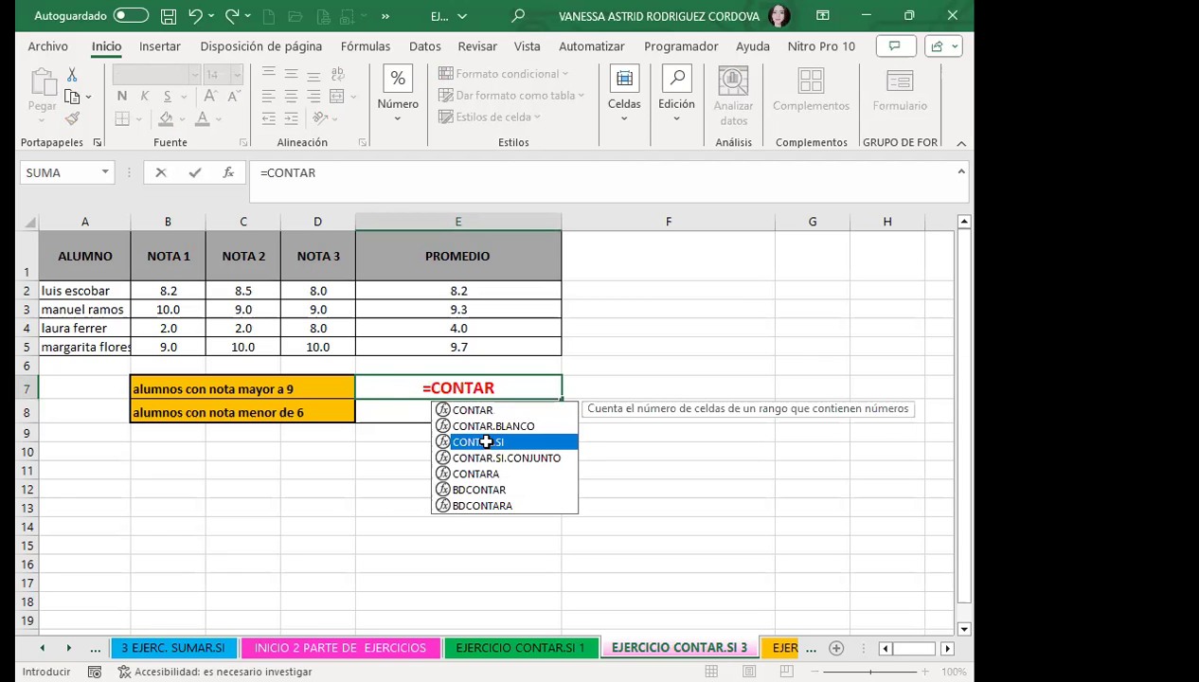
double_click(485, 441)
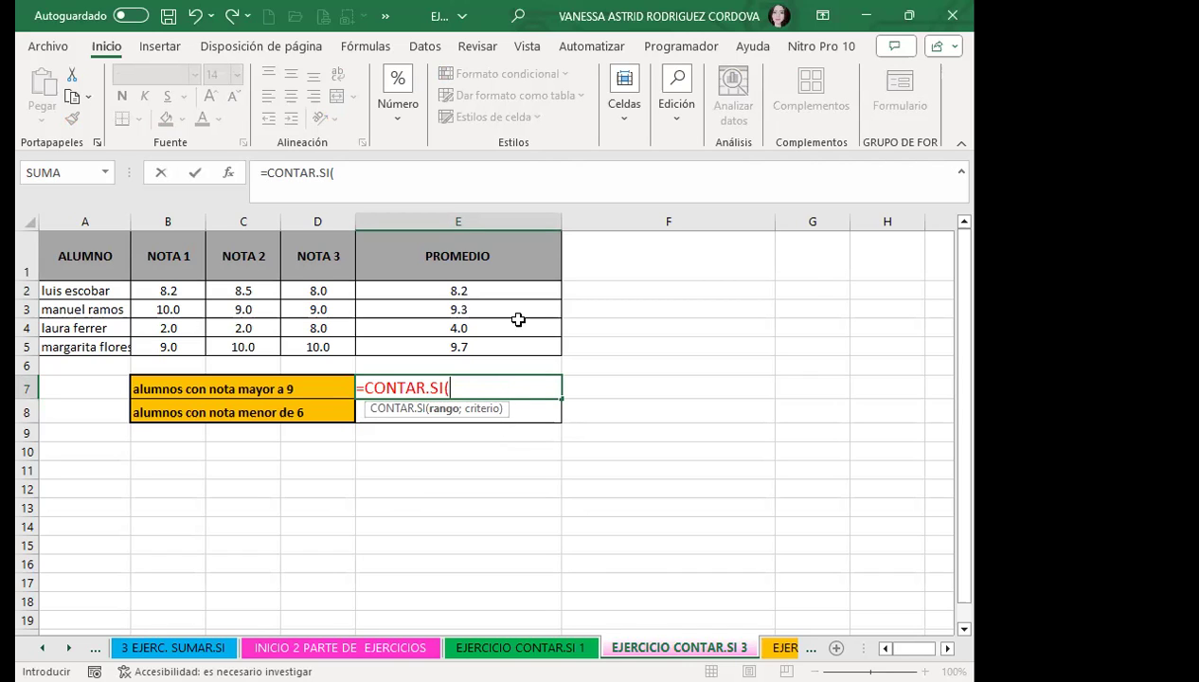
left_click_drag(514, 289, 507, 346)
type(";")
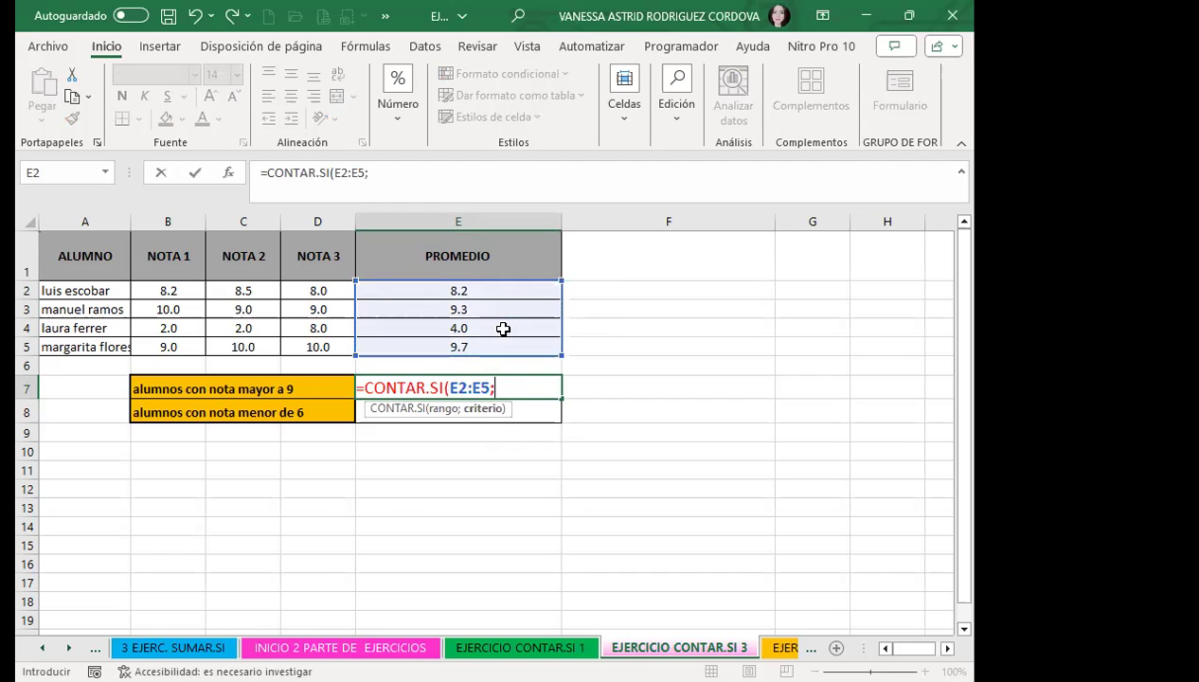
type("\"")
type(">")
type("9\")")
key("Return")
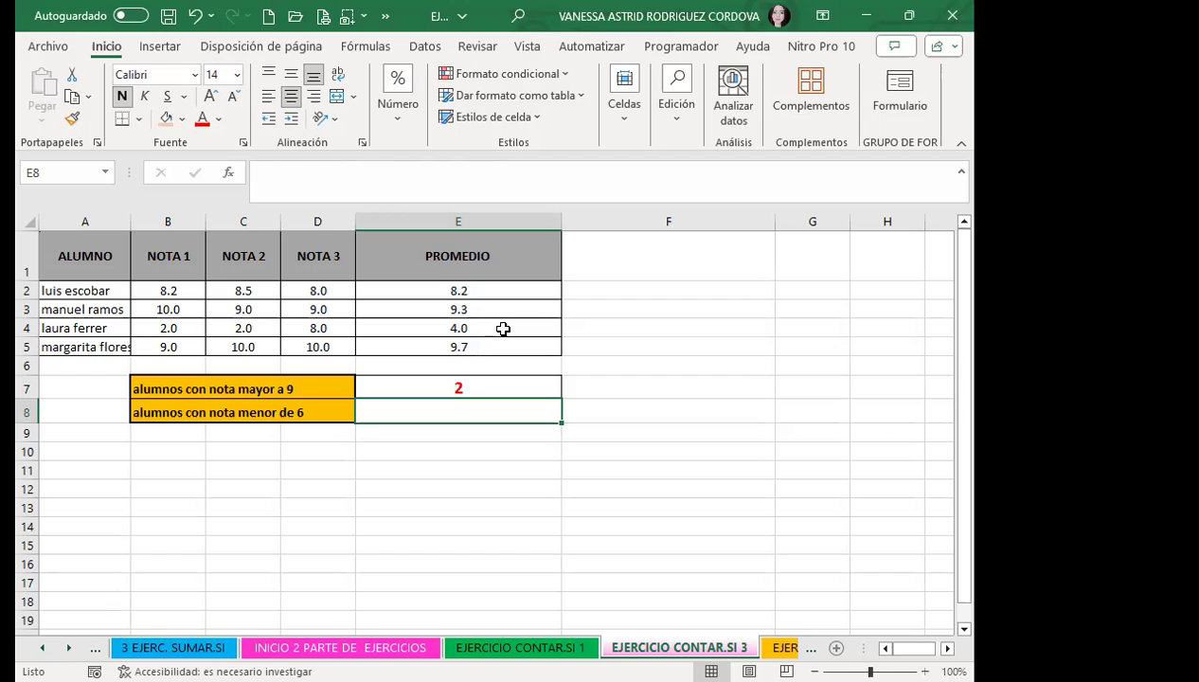
Enter =CONTAR.SI(E2:E5;"<6") in E8, counting 1 student averaging below 6
type("=")
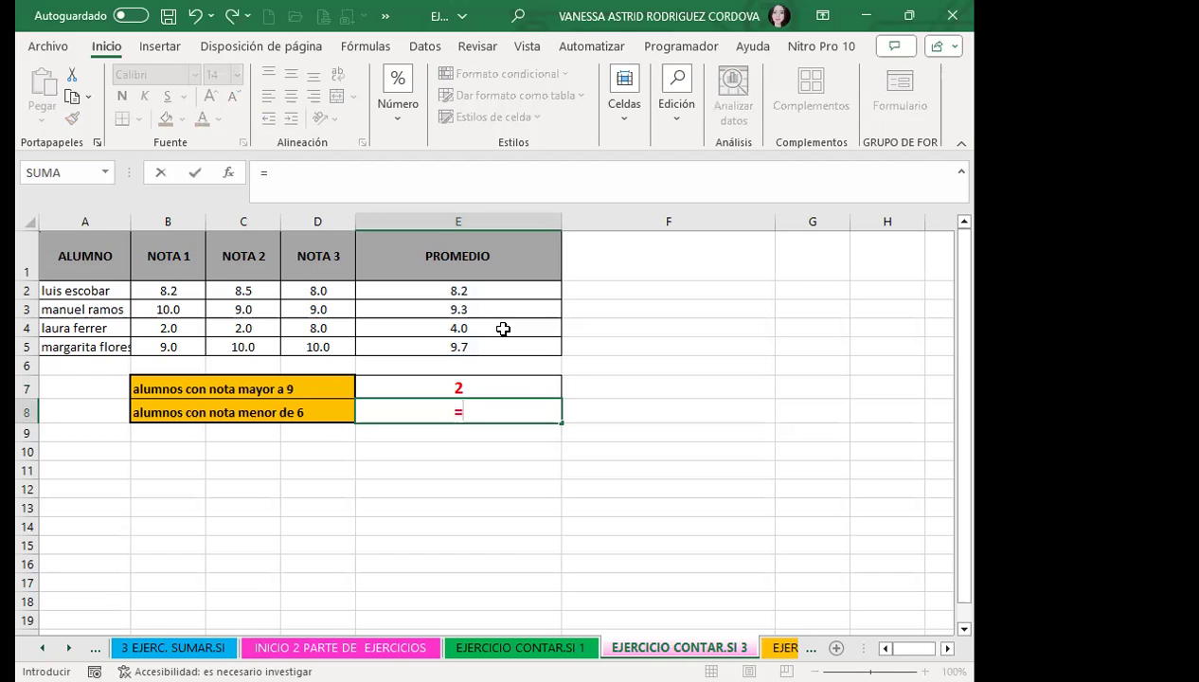
type("C")
type("ONTAR")
key("Down")
key("Down")
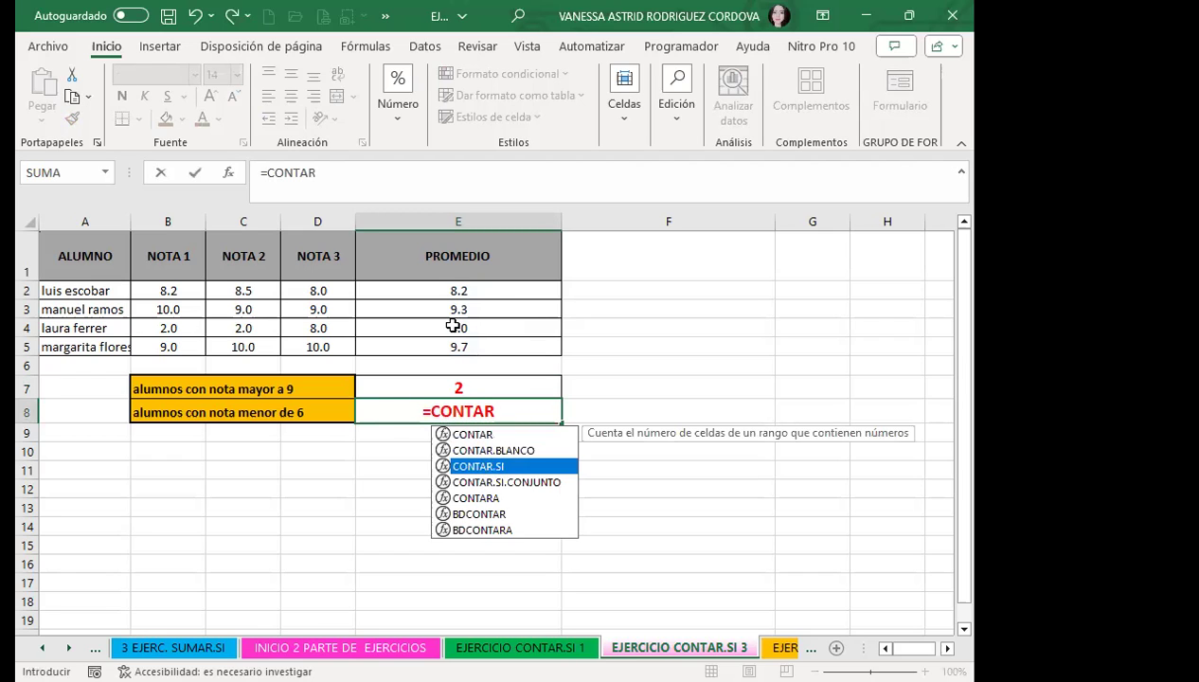
key("Tab")
left_click_drag(458, 291, 464, 346)
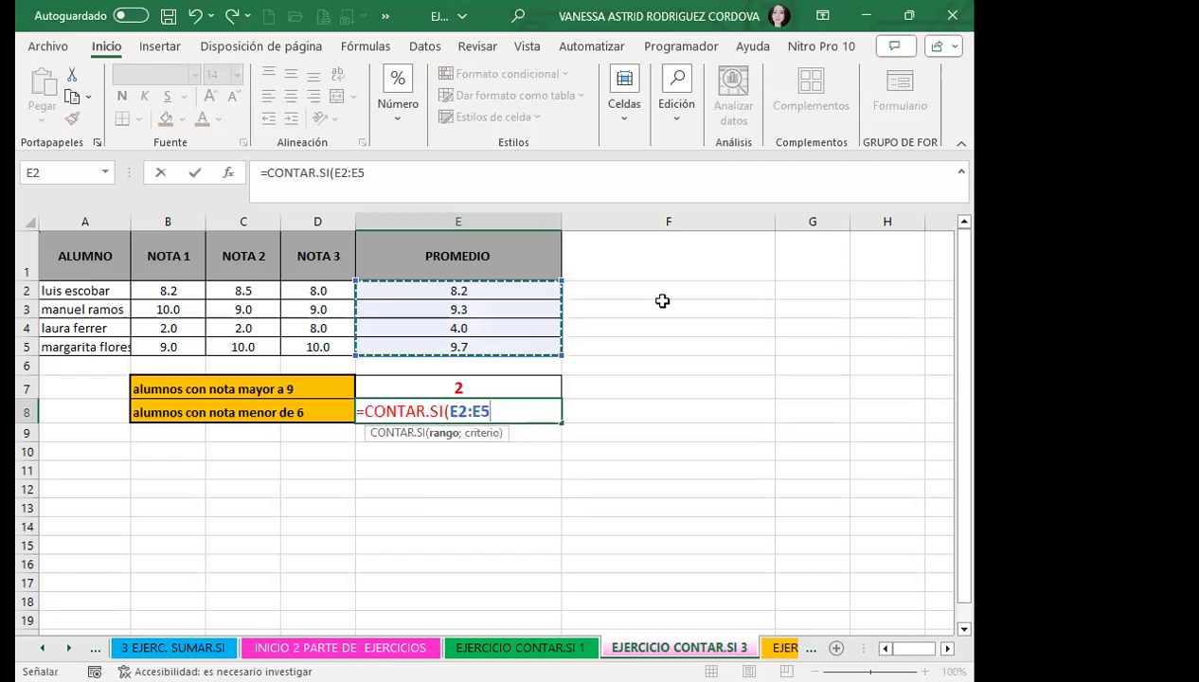
type(";\"")
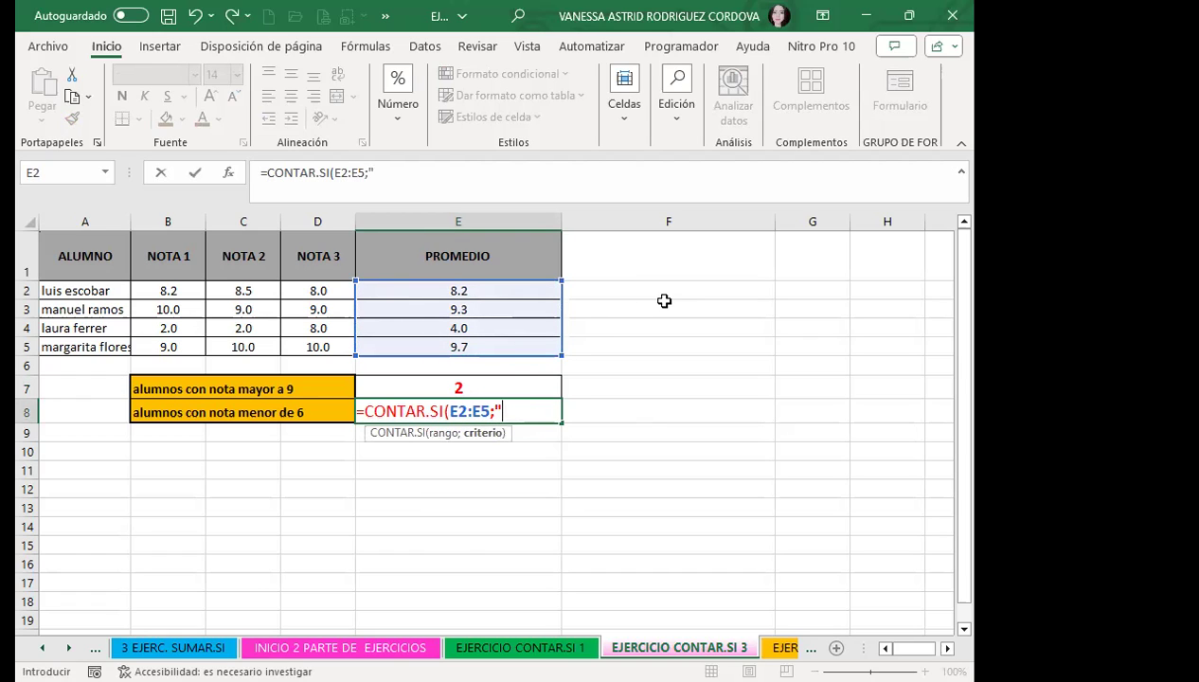
type("<6")
type("\"")
type(")")
key("Return")
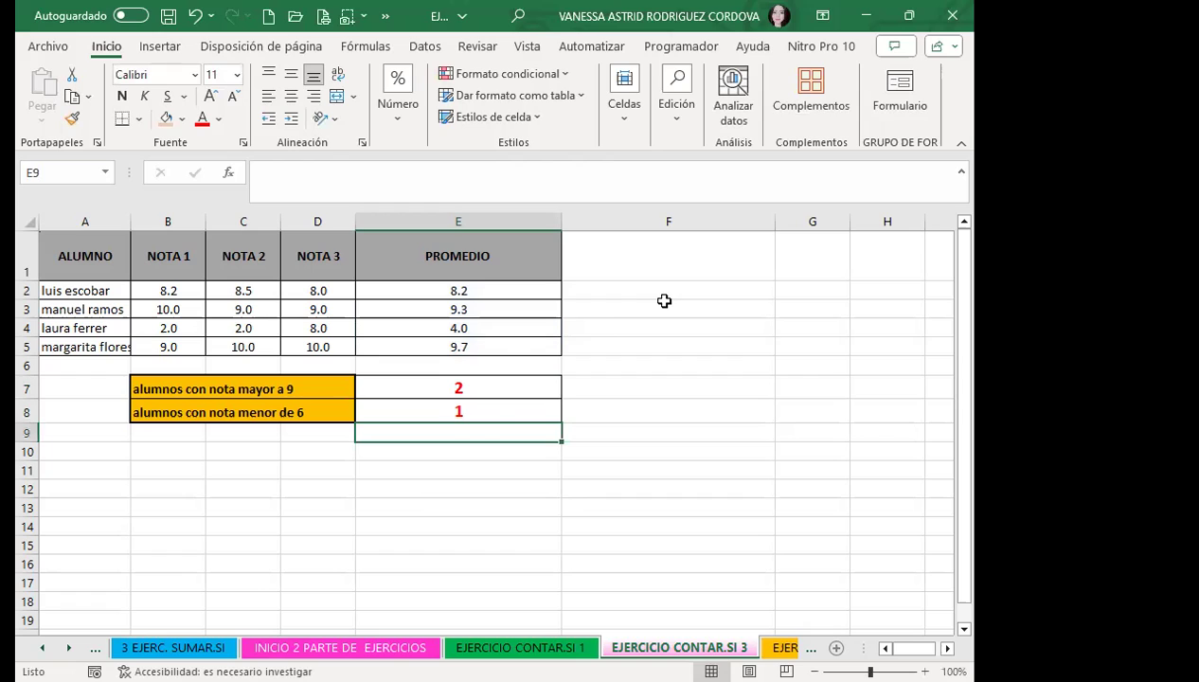
left_click(479, 410)
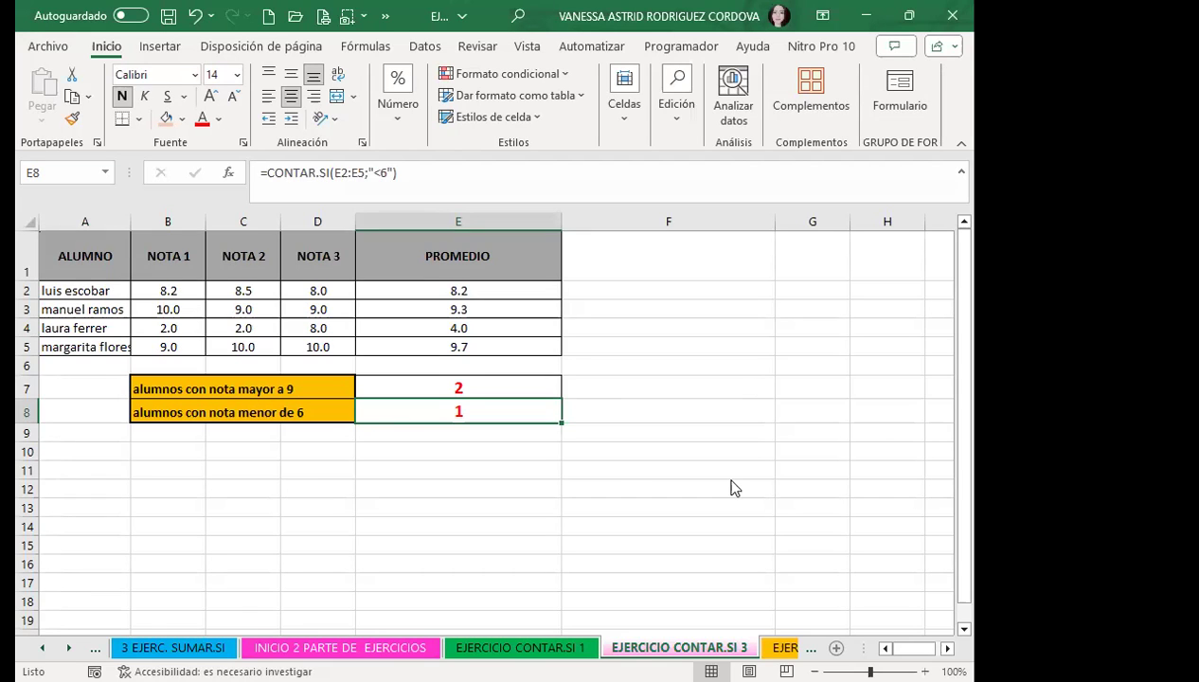
Go to the EJER. CONTAR.SI 5 sheet, select B18 beside Luis, and review the NOMBRE list
left_click(785, 647)
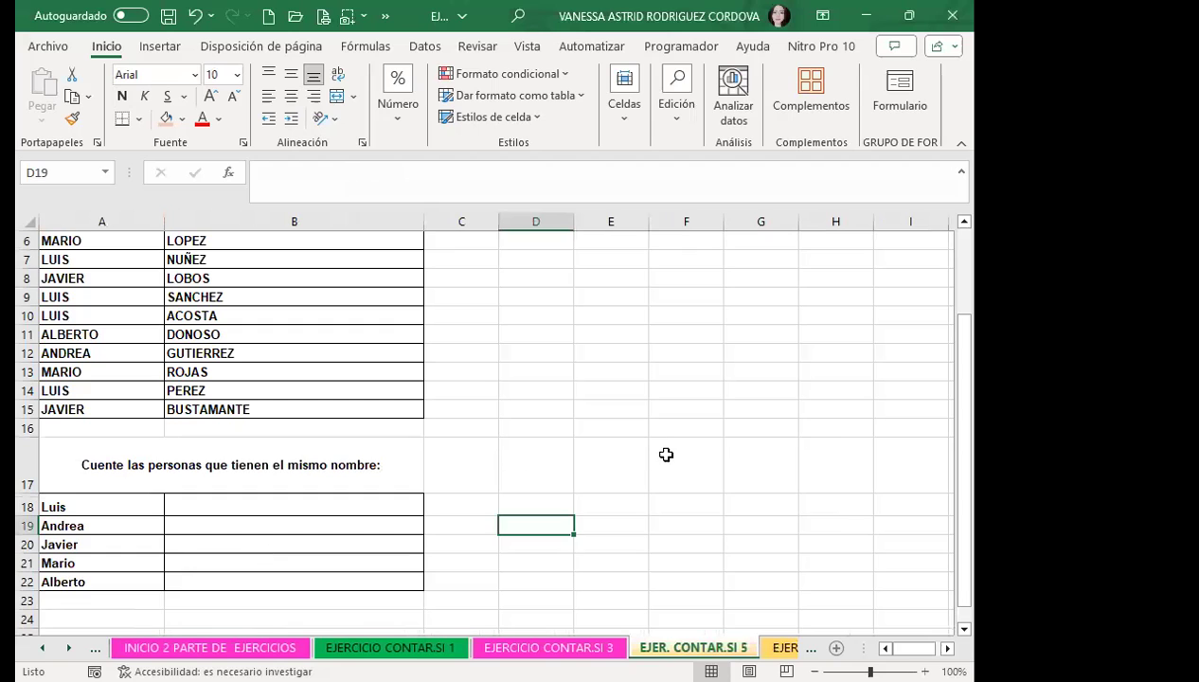
left_click(351, 497)
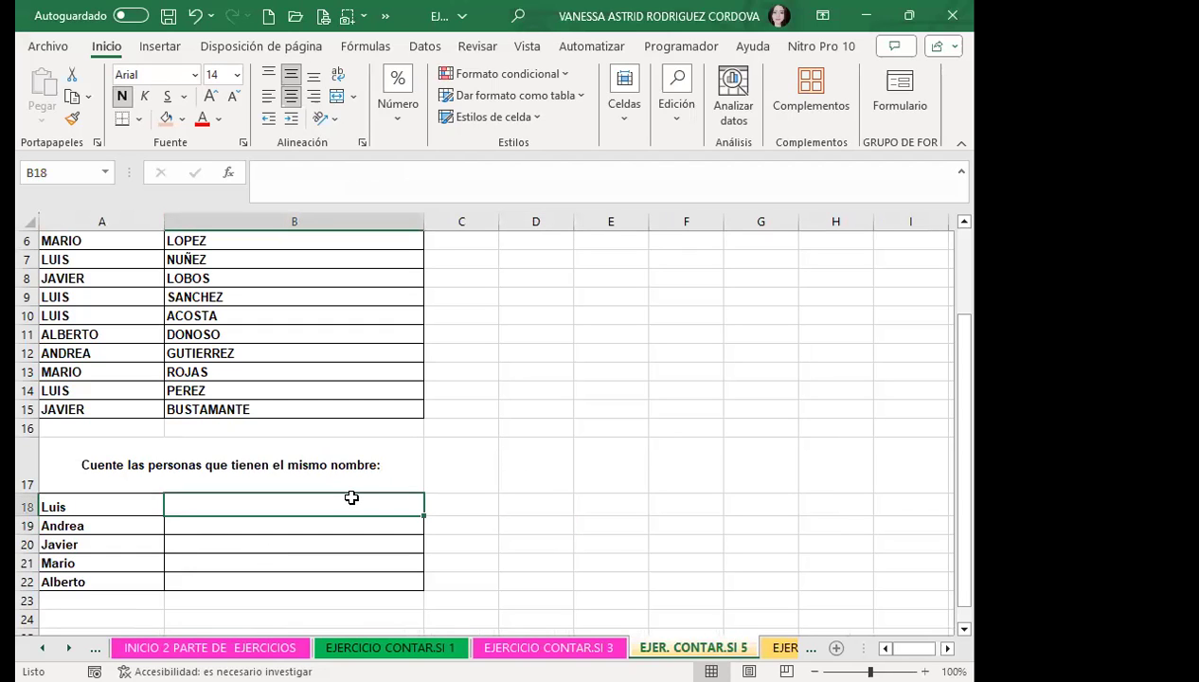
scroll(107, 368, "down", 3)
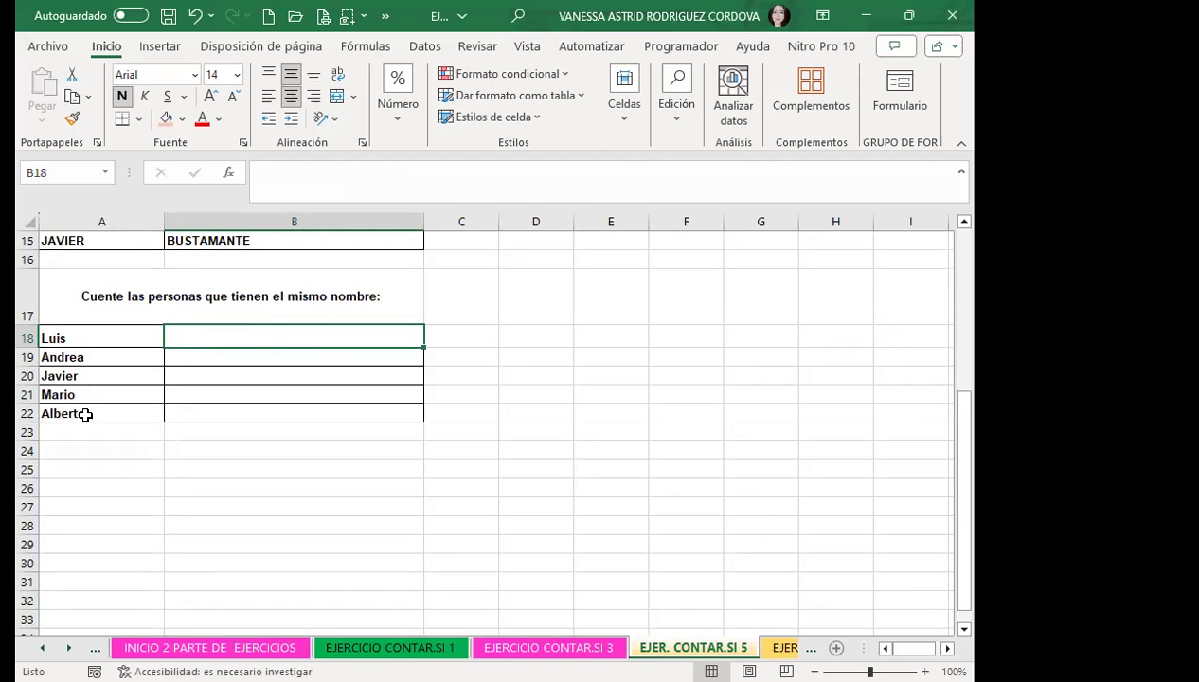
scroll(86, 379, "up", 2)
scroll(85, 322, "up", 3)
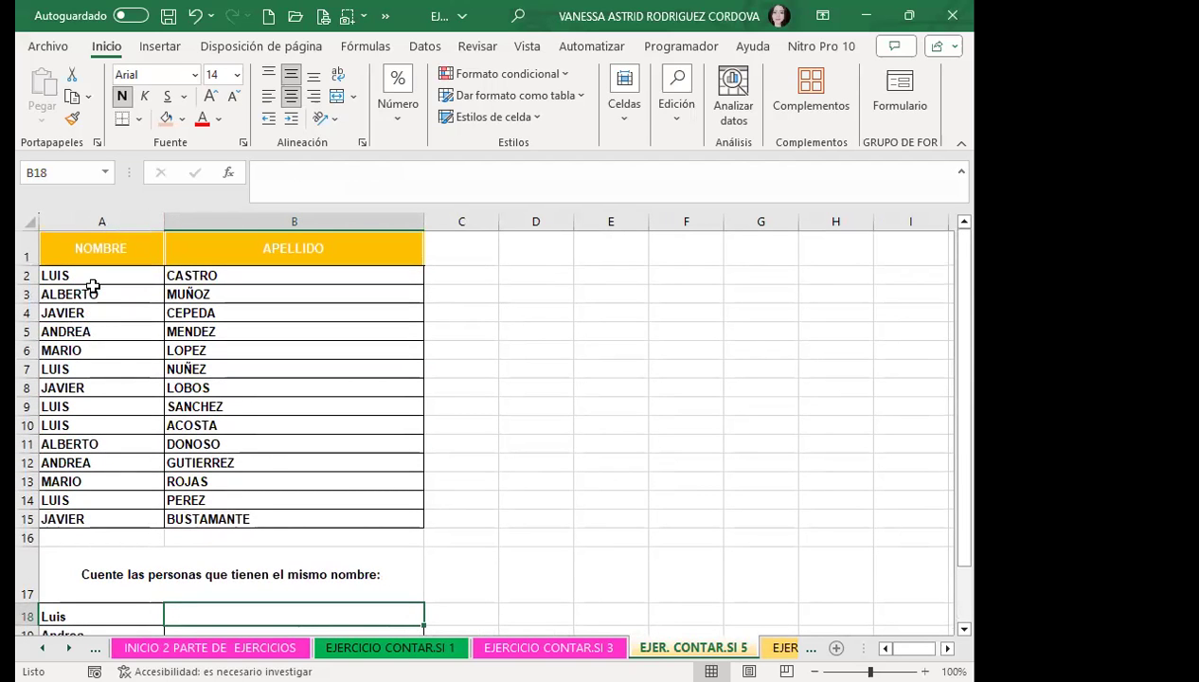
scroll(251, 412, "down", 2)
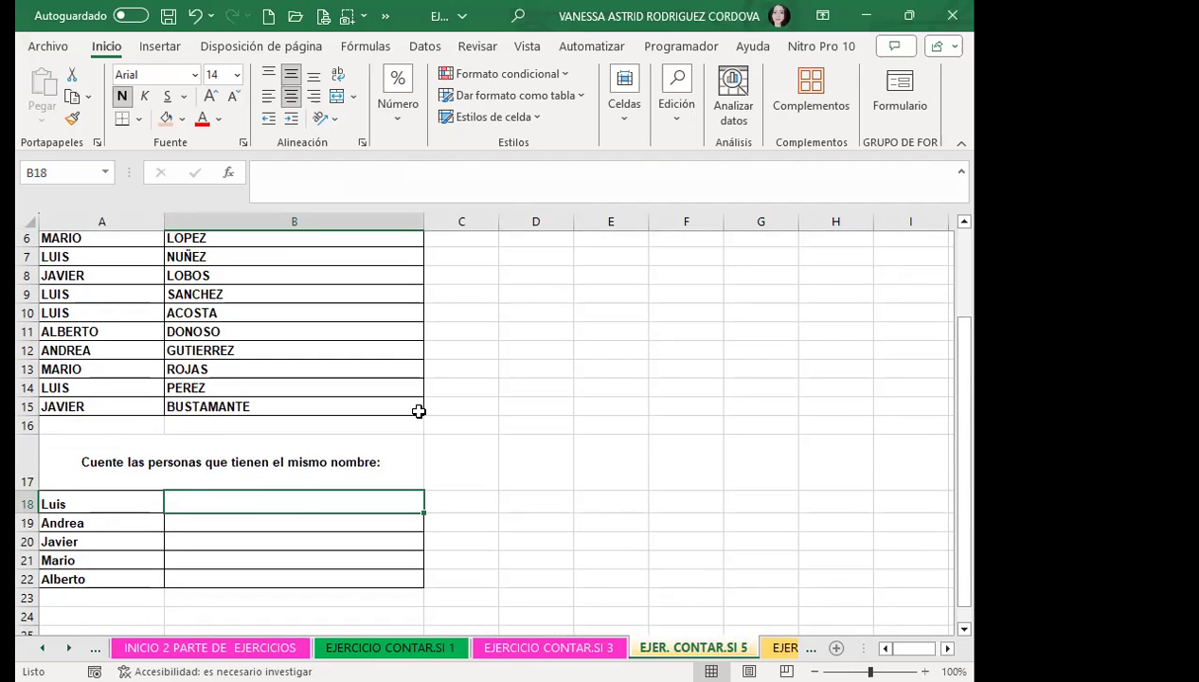
Begin a =CONTAR.SI( formula in B18 from the =CONT autocomplete suggestion
type("=")
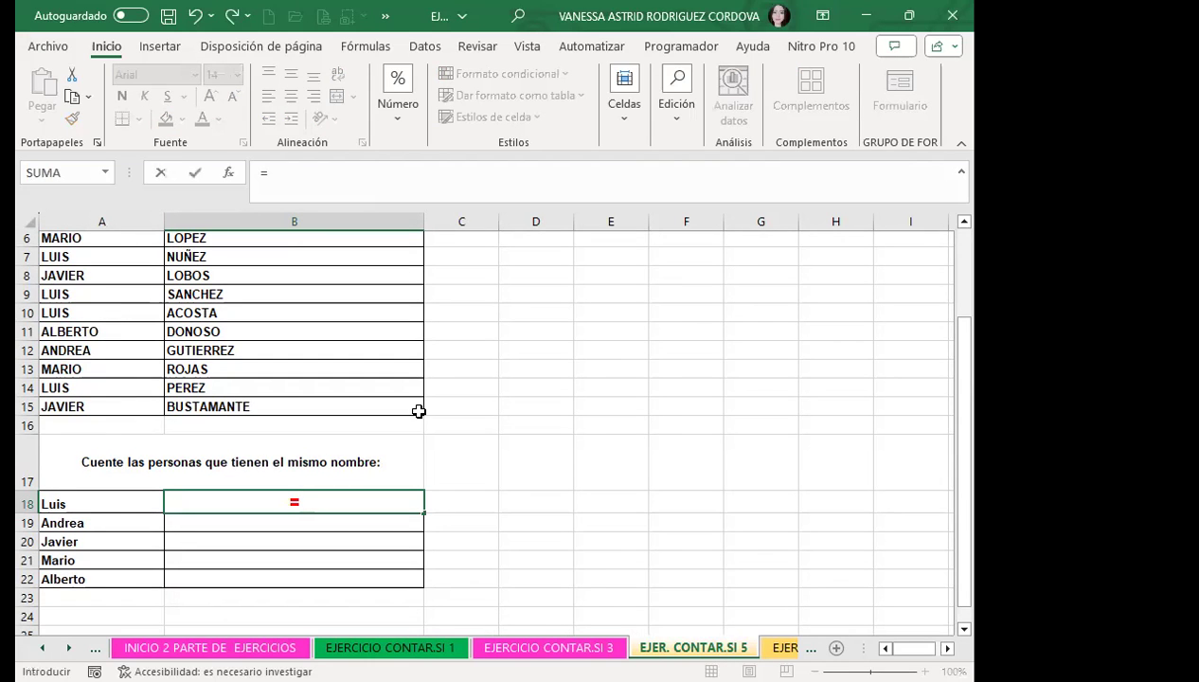
type("CONT")
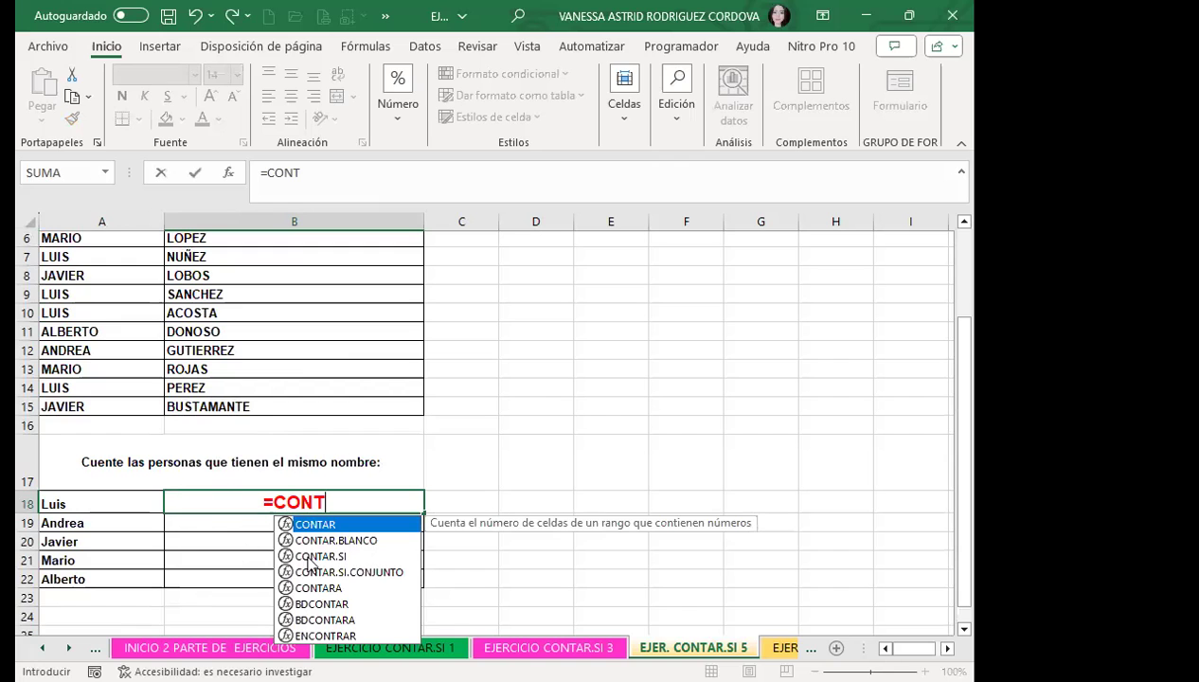
key("Tab")
scroll(586, 420, "up", 2)
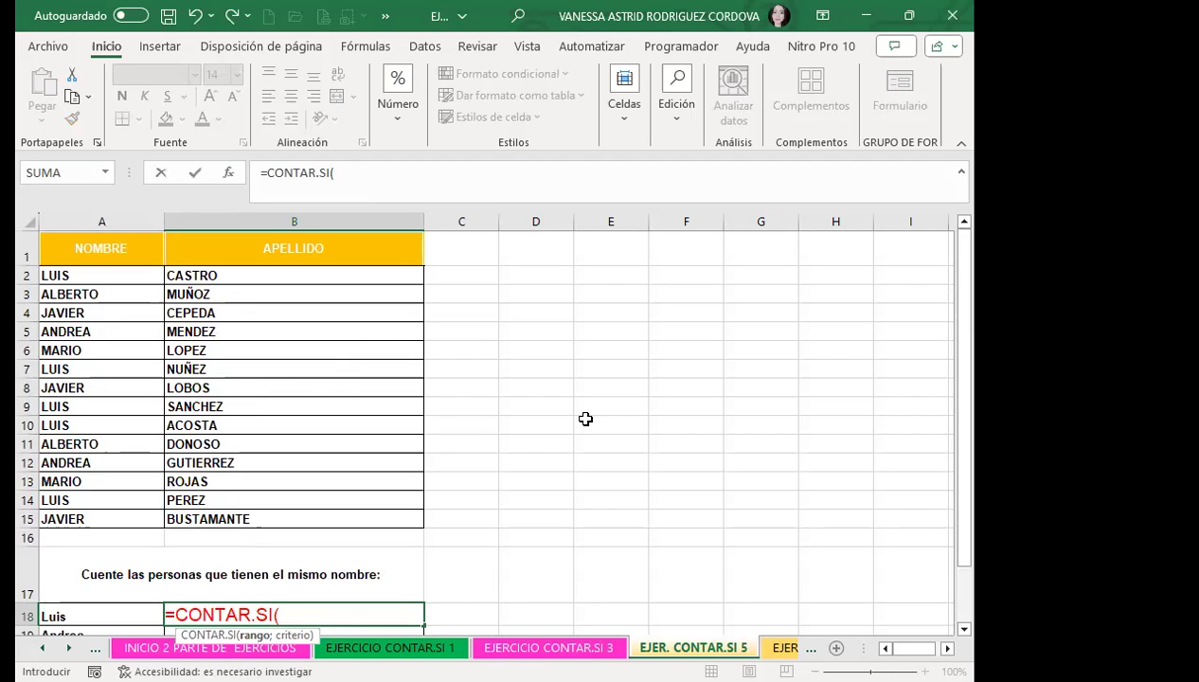
scroll(324, 363, "down", 1)
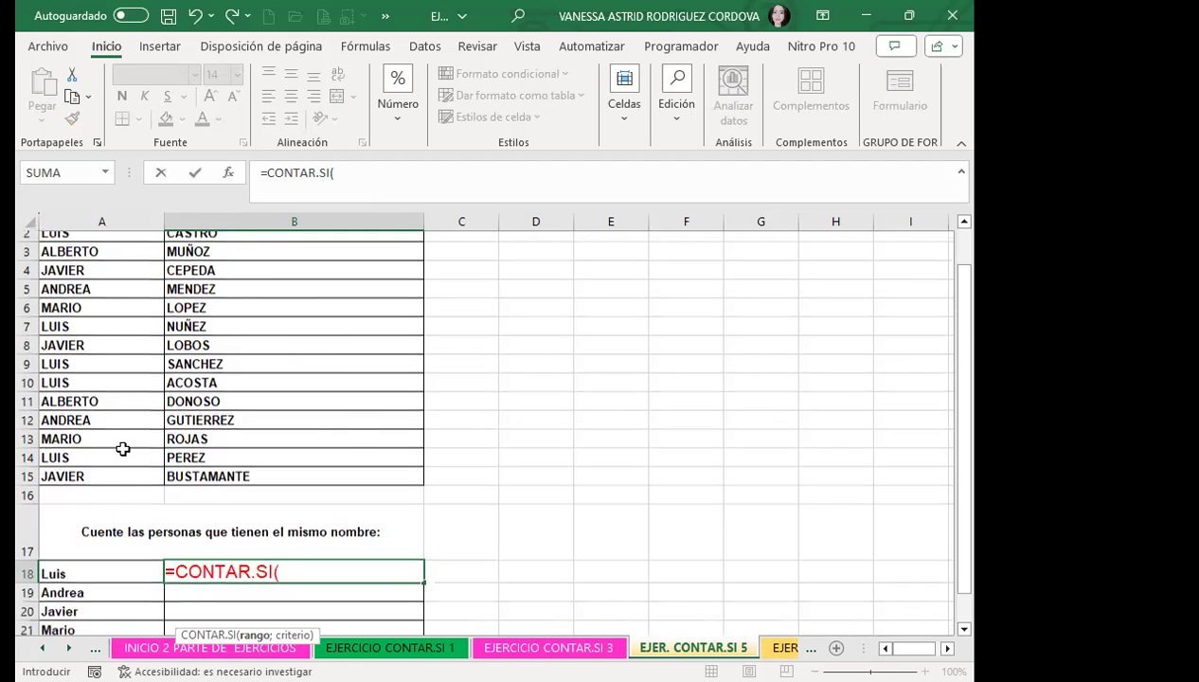
scroll(72, 448, "down", 3)
scroll(74, 454, "up", 2)
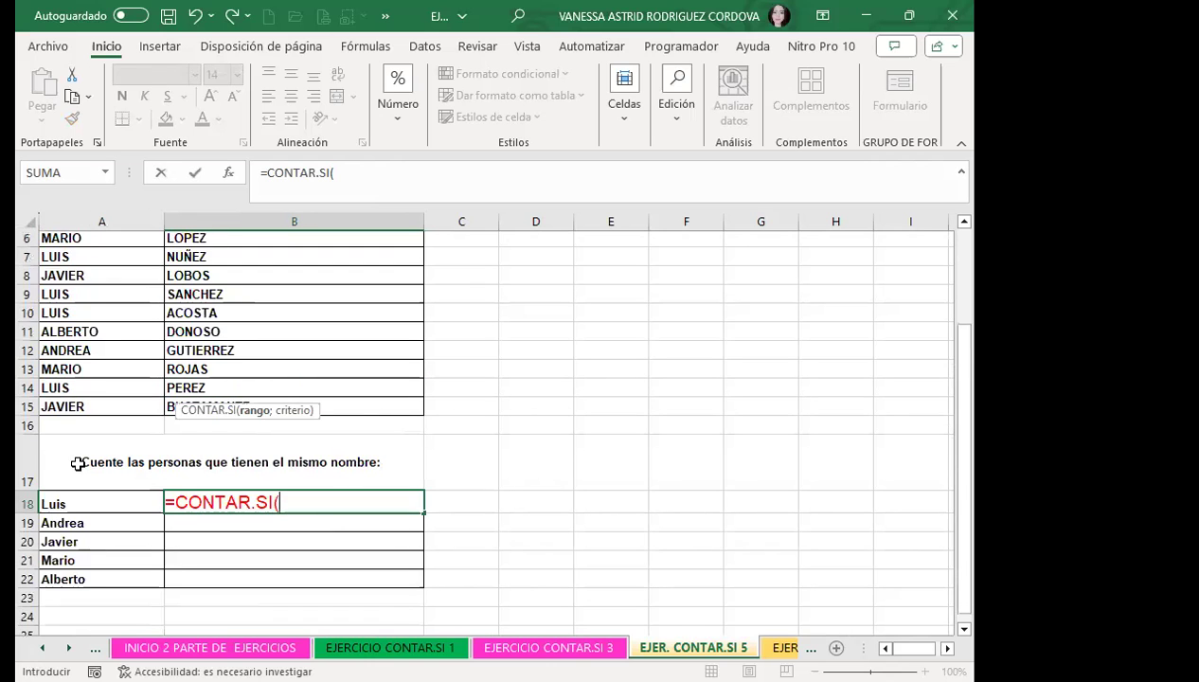
scroll(377, 320, "up", 2)
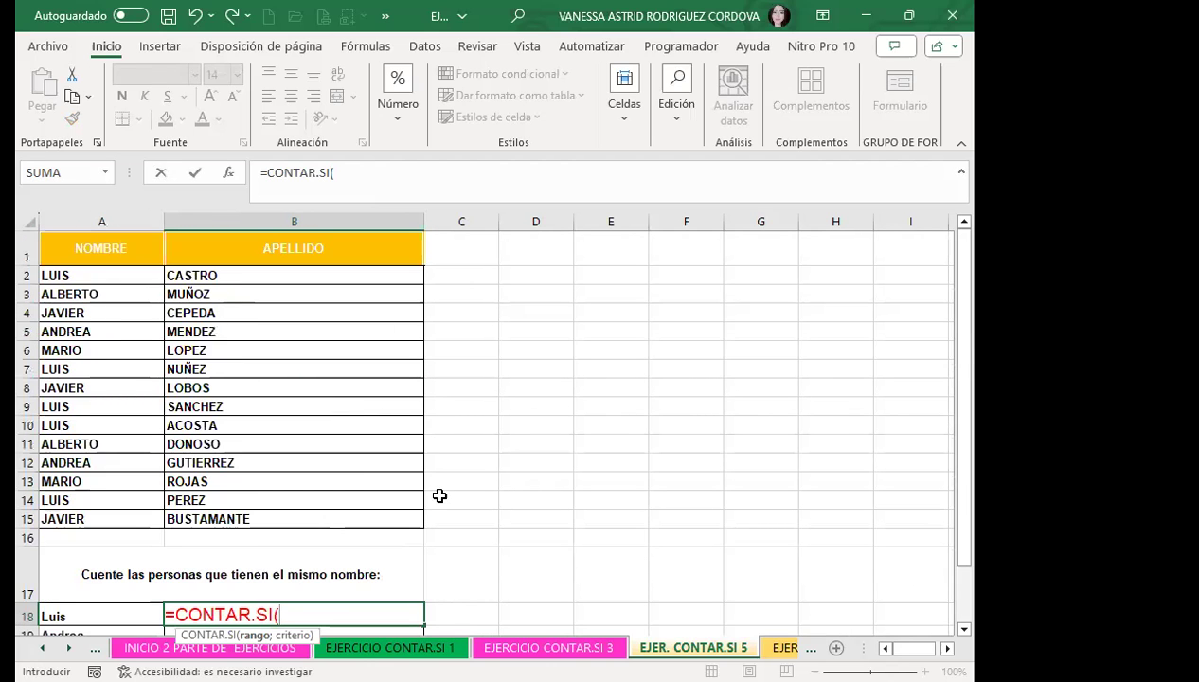
scroll(500, 498, "down", 1)
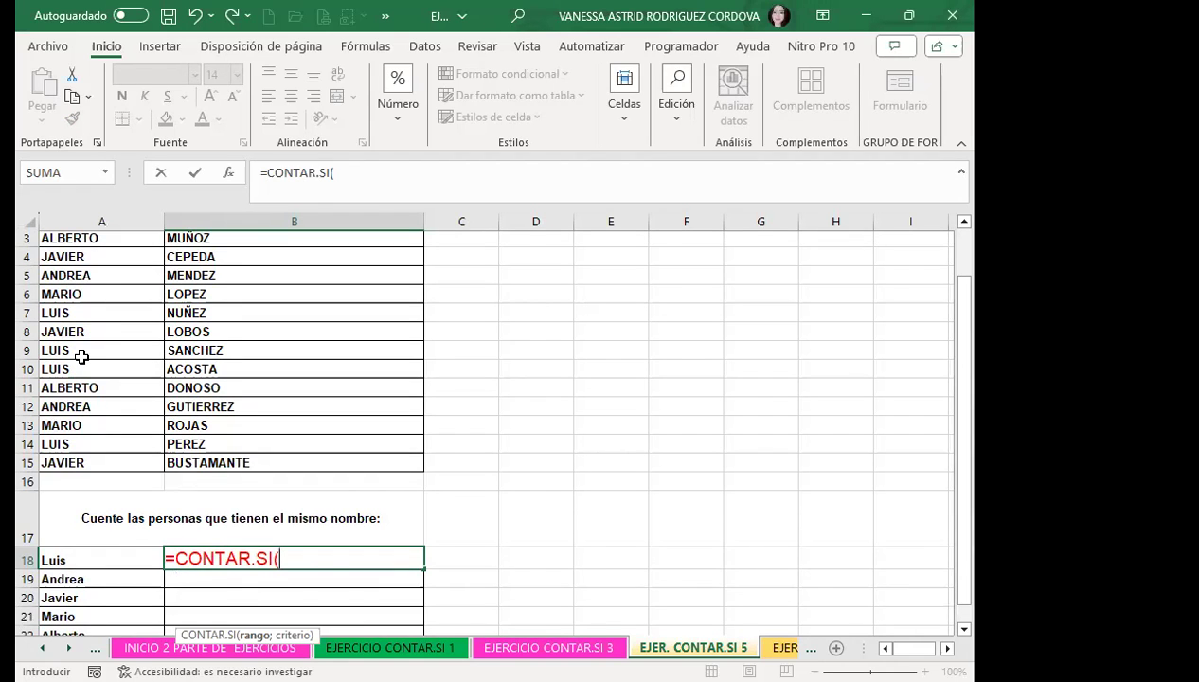
scroll(81, 353, "up", 1)
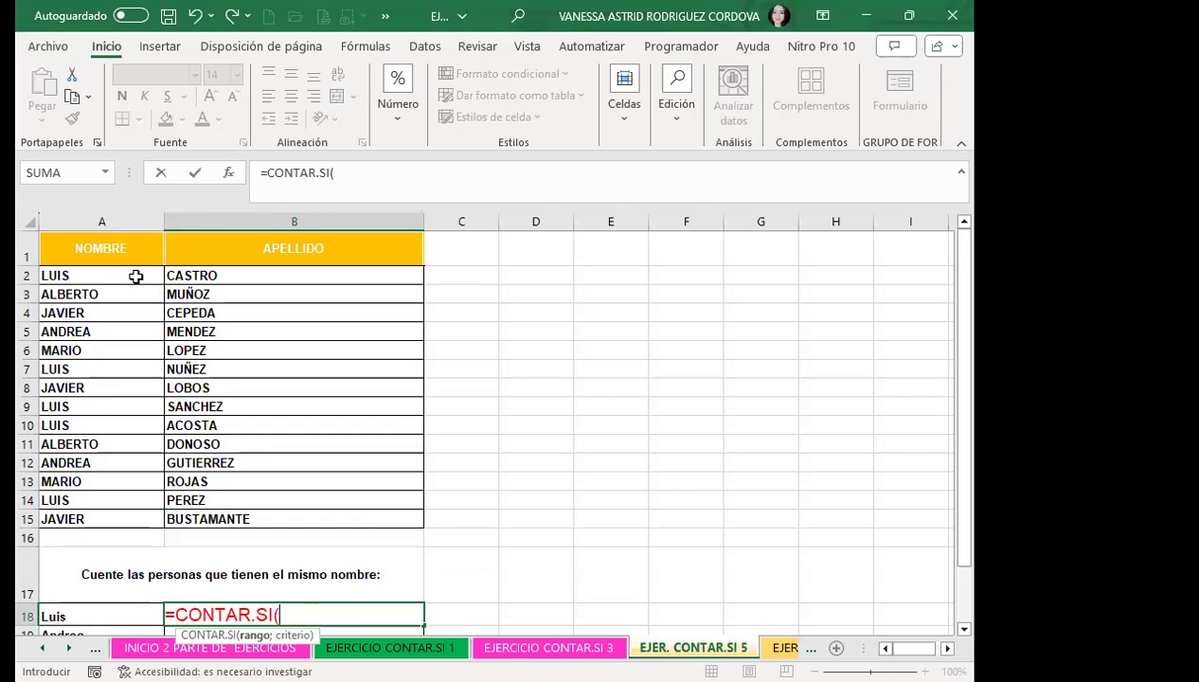
Enter =CONTAR.SI(A2:A15;"LUIS") in B18 to count the LUIS names
left_click(131, 280)
left_click(122, 523, "shift")
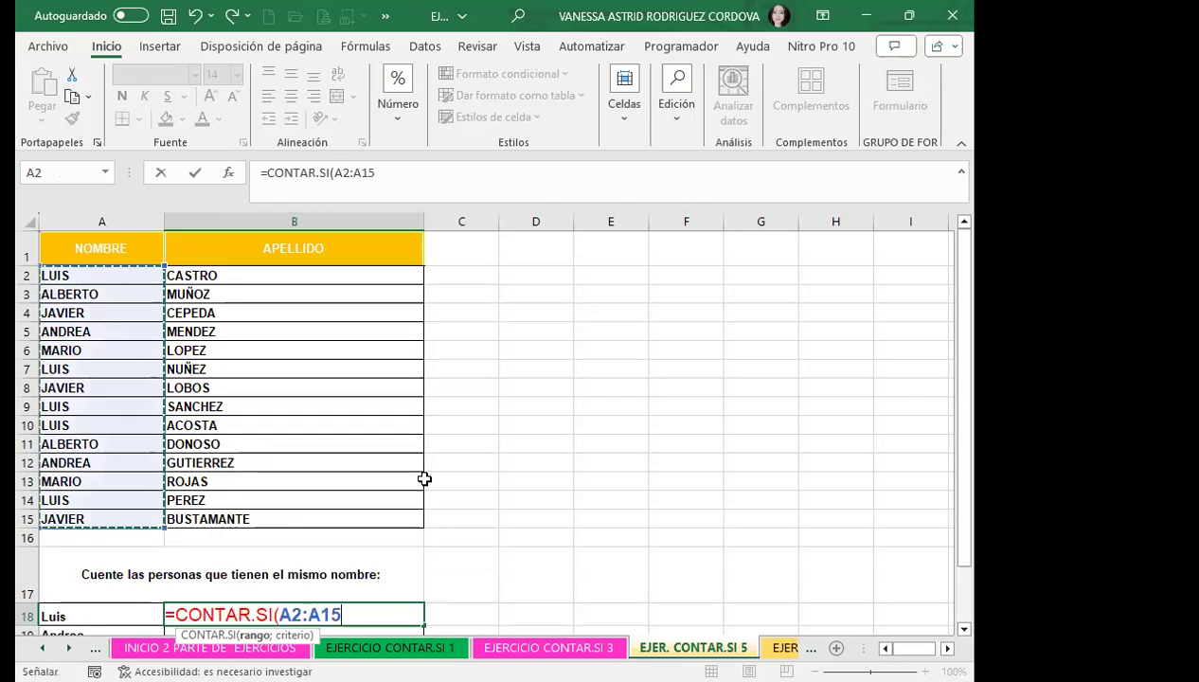
scroll(522, 460, "down", 1)
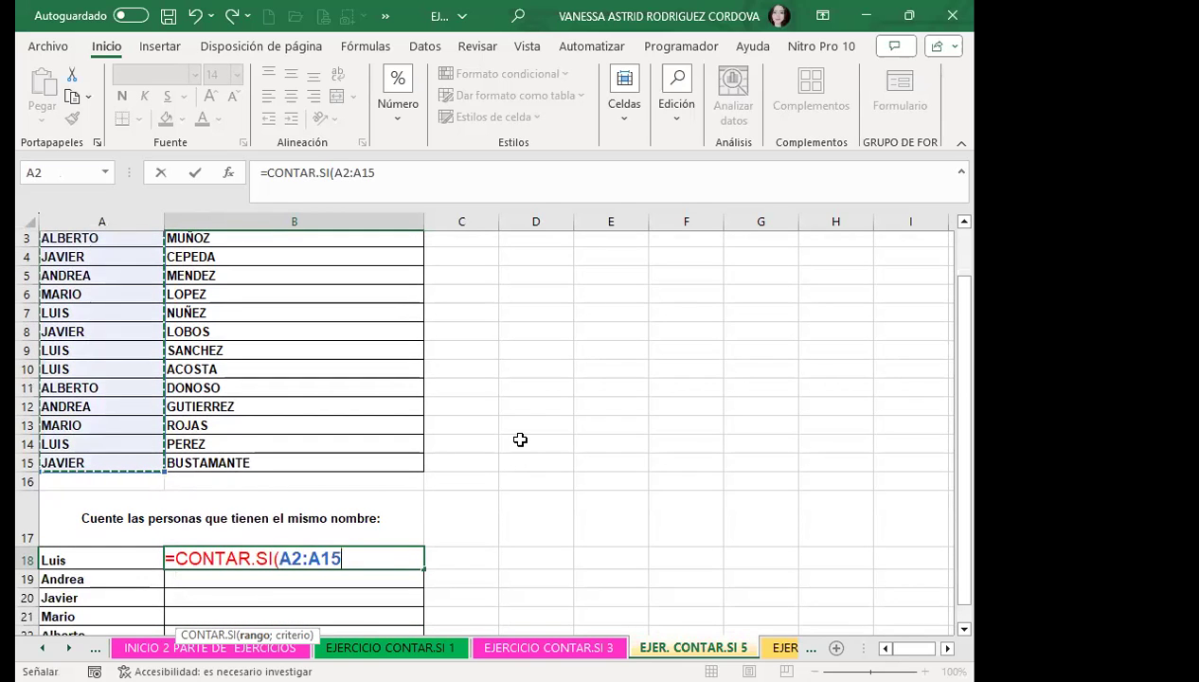
scroll(520, 439, "down", 2)
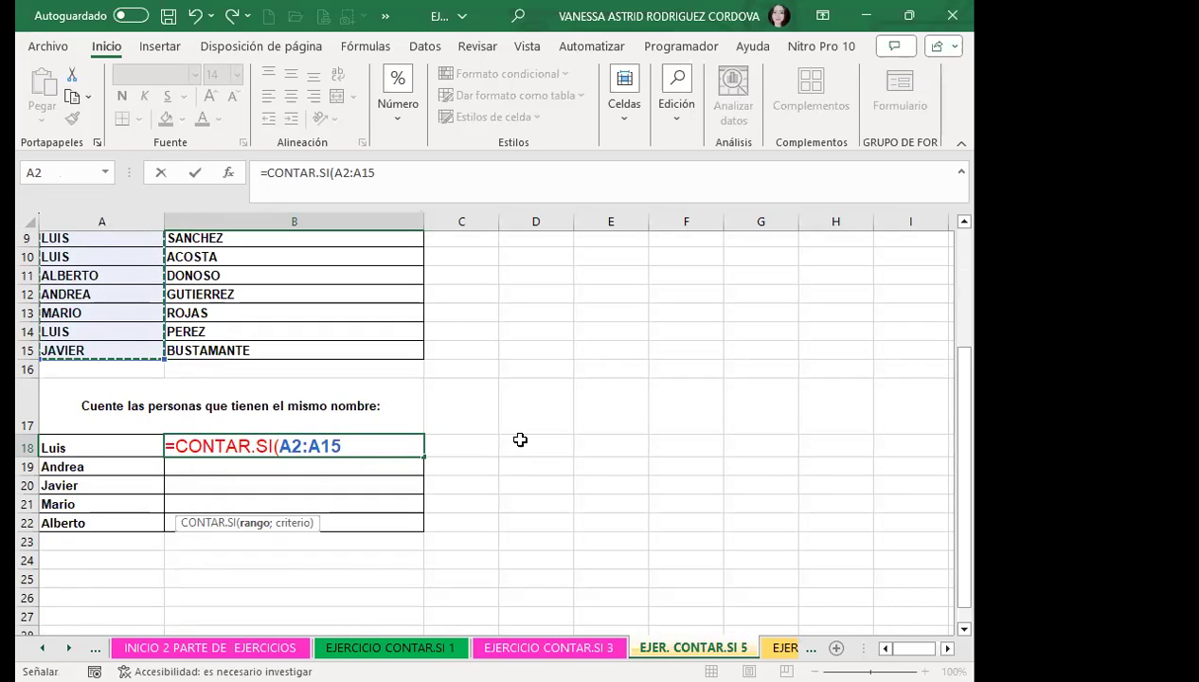
type(";")
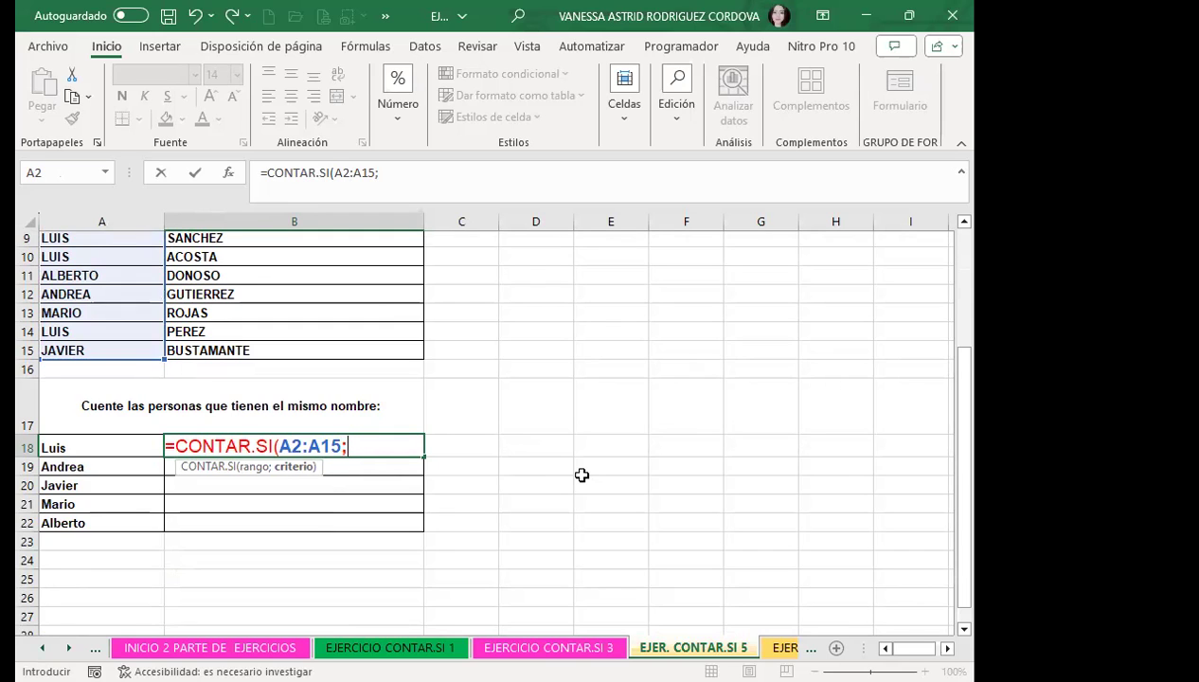
type("\"")
type("LUIS")
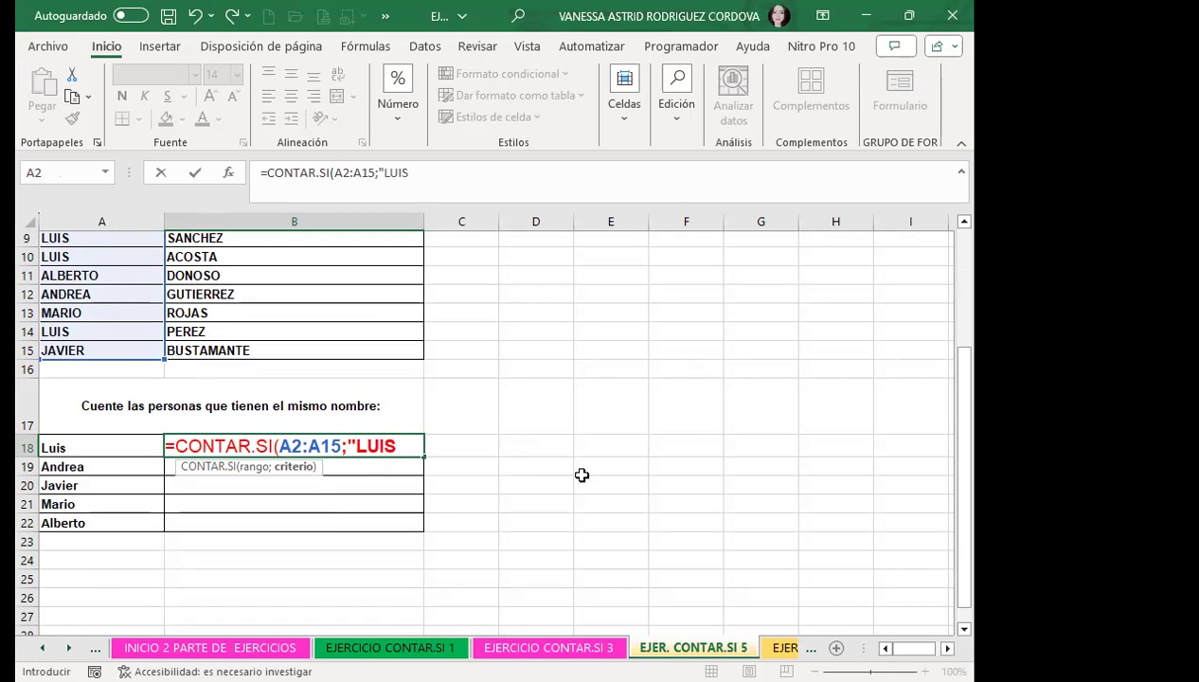
type("\"")
type(")")
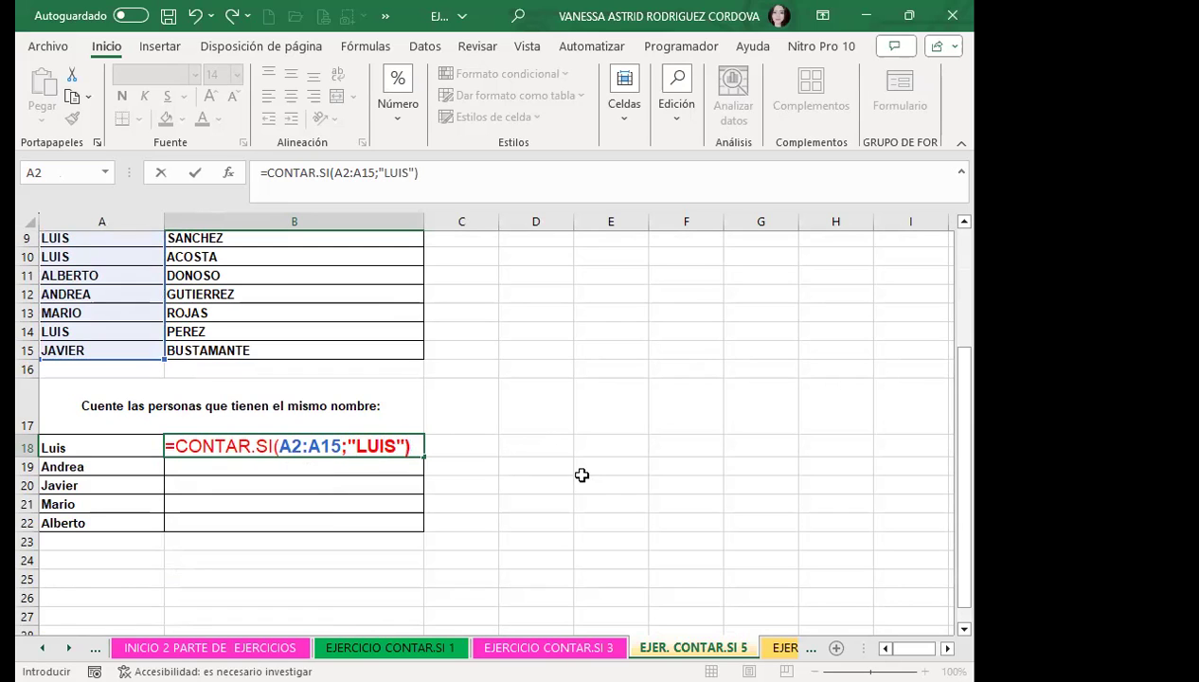
key("Return")
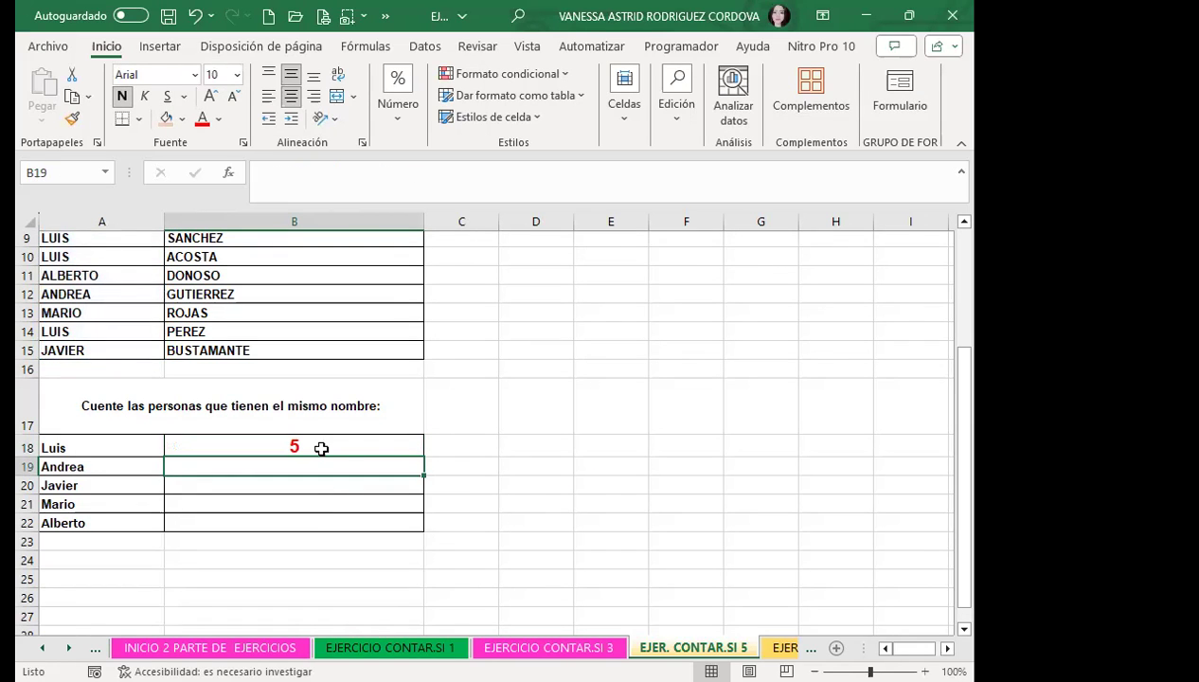
Fill the B18 count formula down through B22, giving 5, 4, 4, 5, 5
left_click(319, 448)
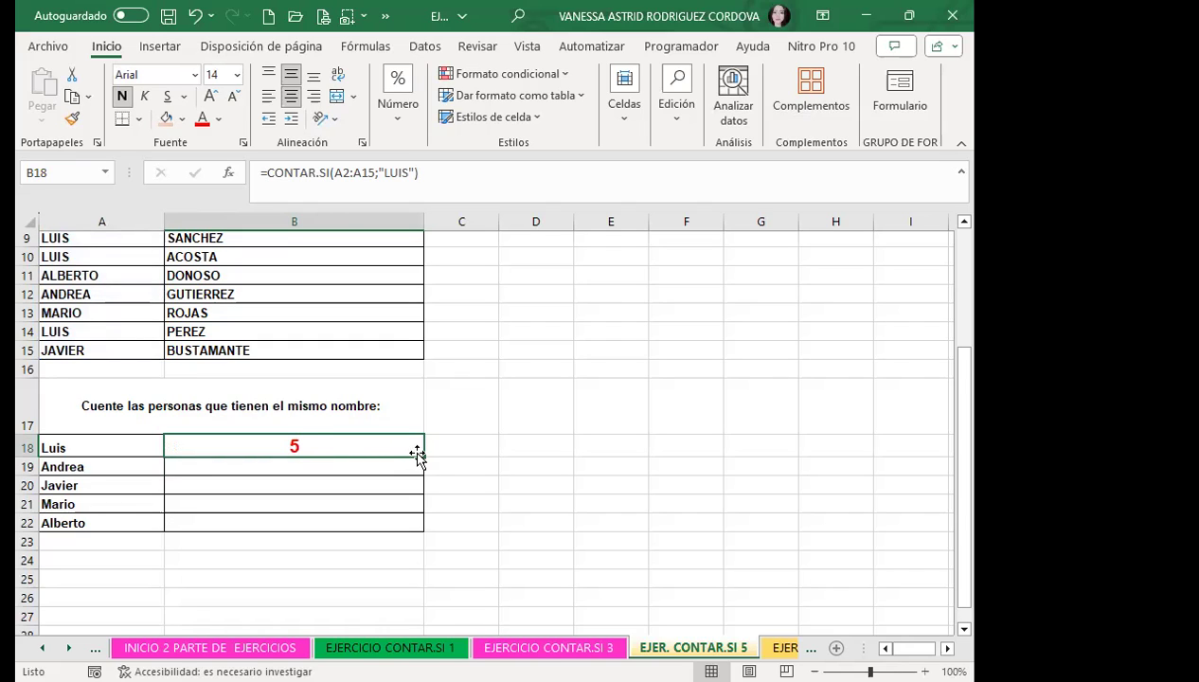
left_click_drag(421, 458, 421, 530)
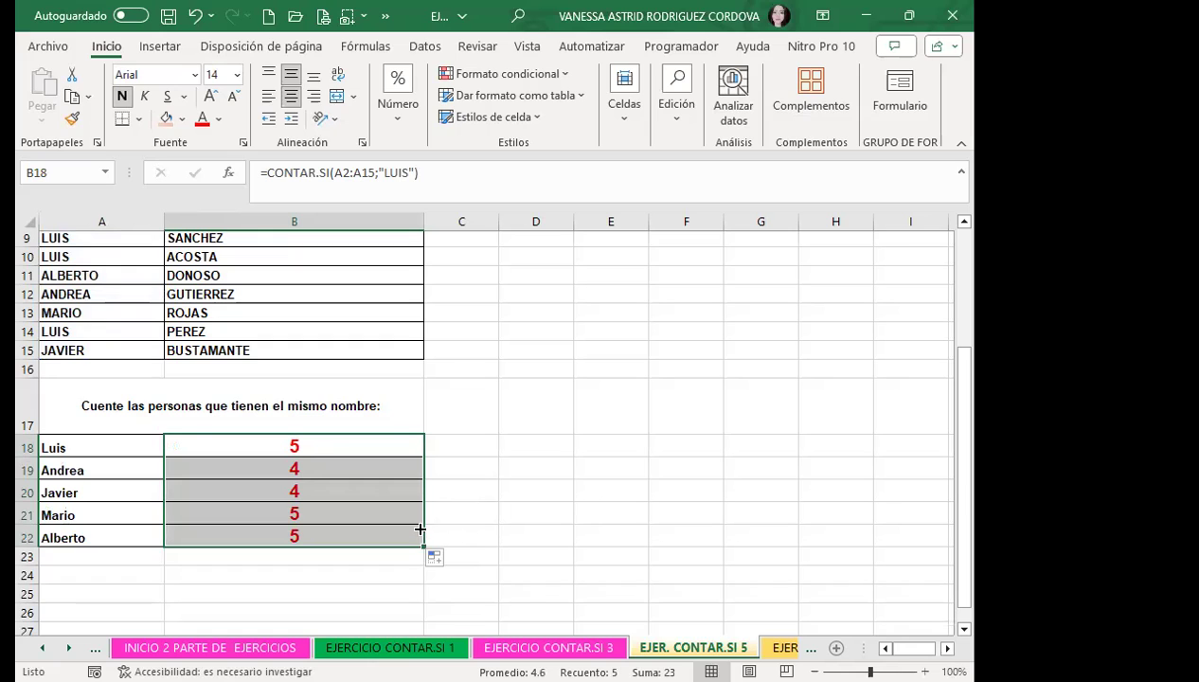
left_click(243, 451)
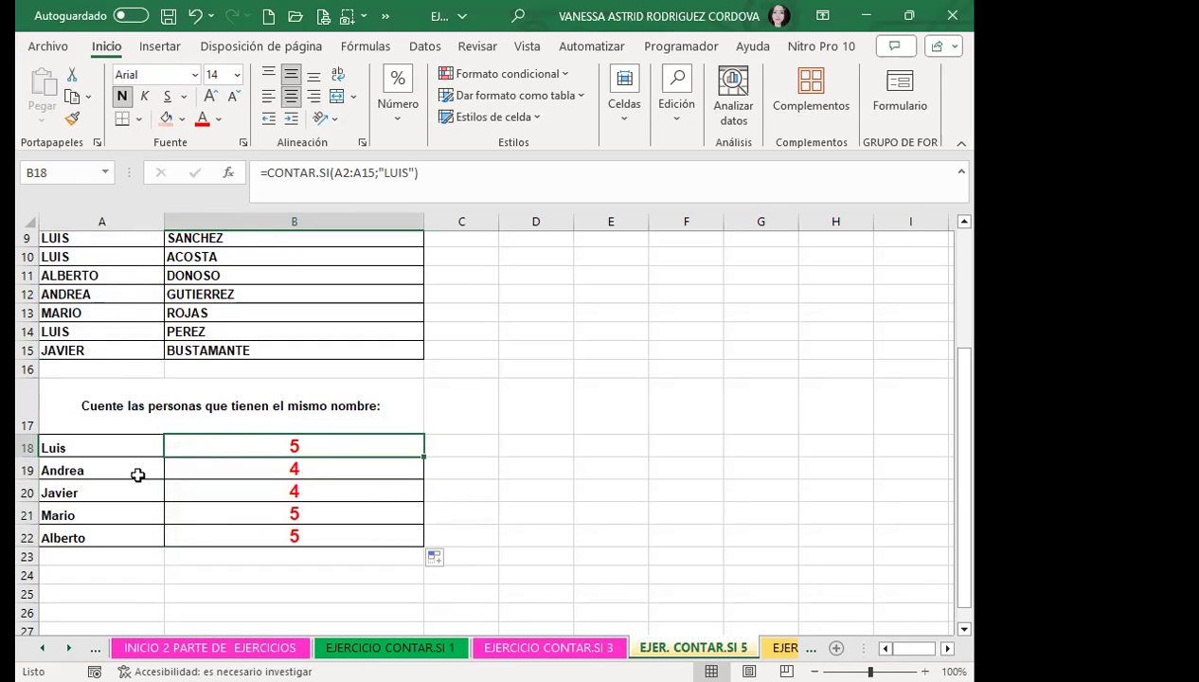
Check the ANDREA entries in the name list against the copied formula in B19
left_click(137, 471)
scroll(96, 322, "up", 3)
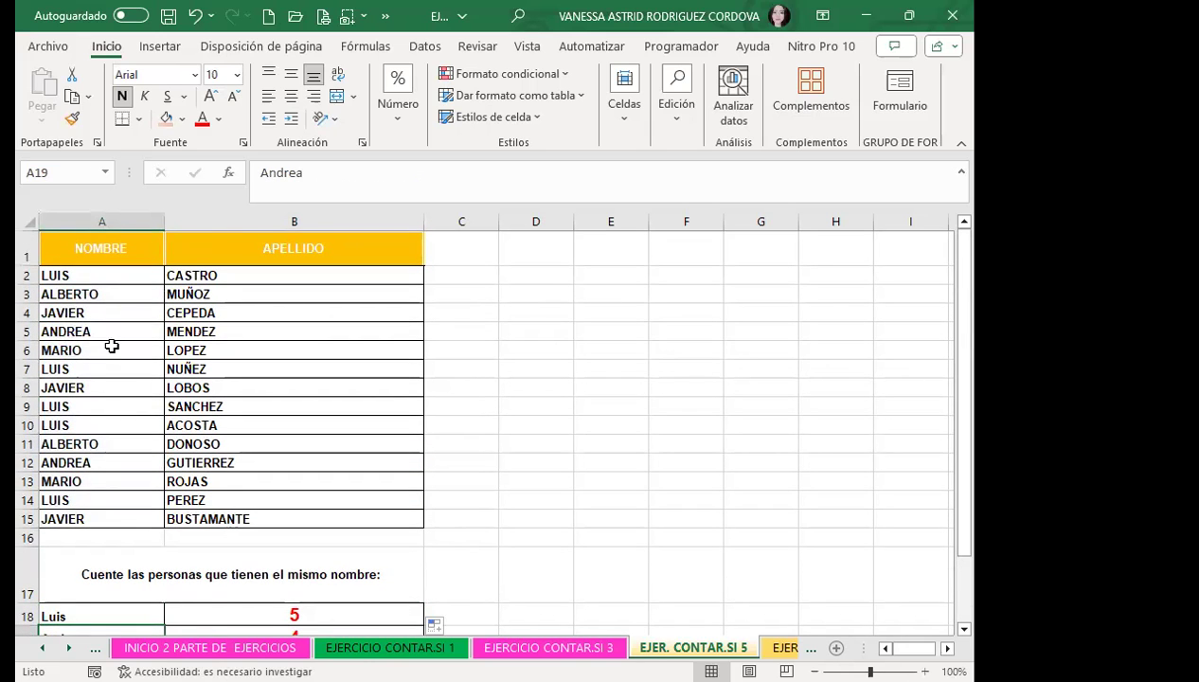
left_click(118, 332)
left_click(108, 460)
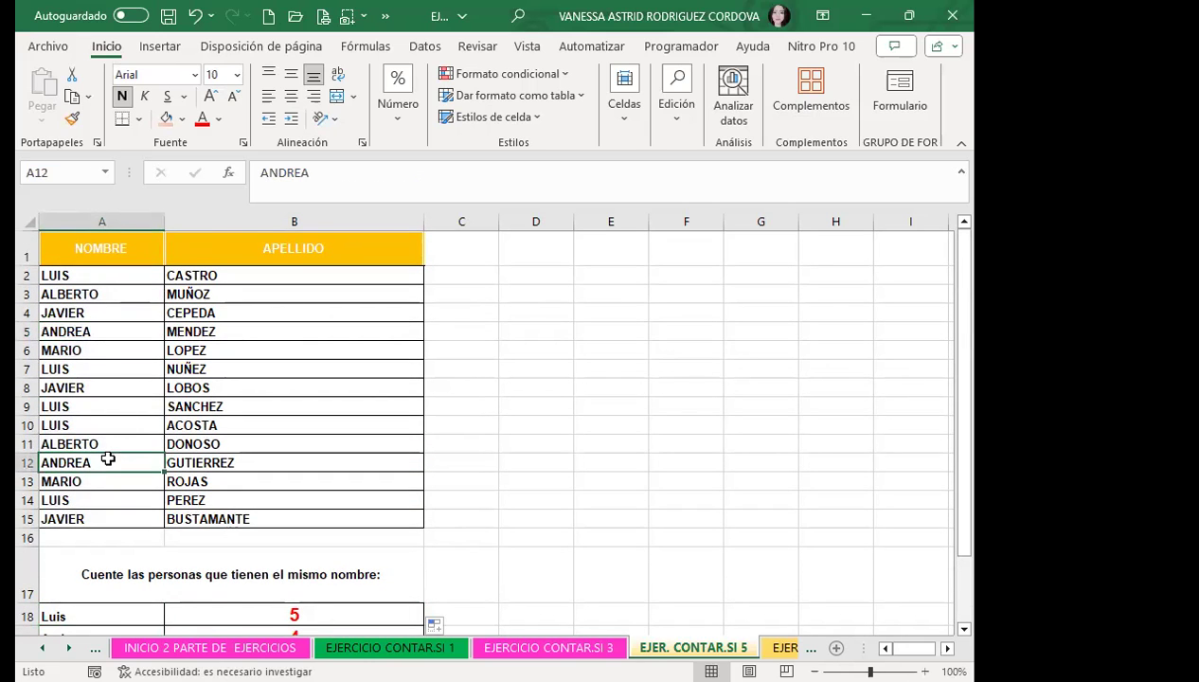
scroll(144, 456, "down", 4)
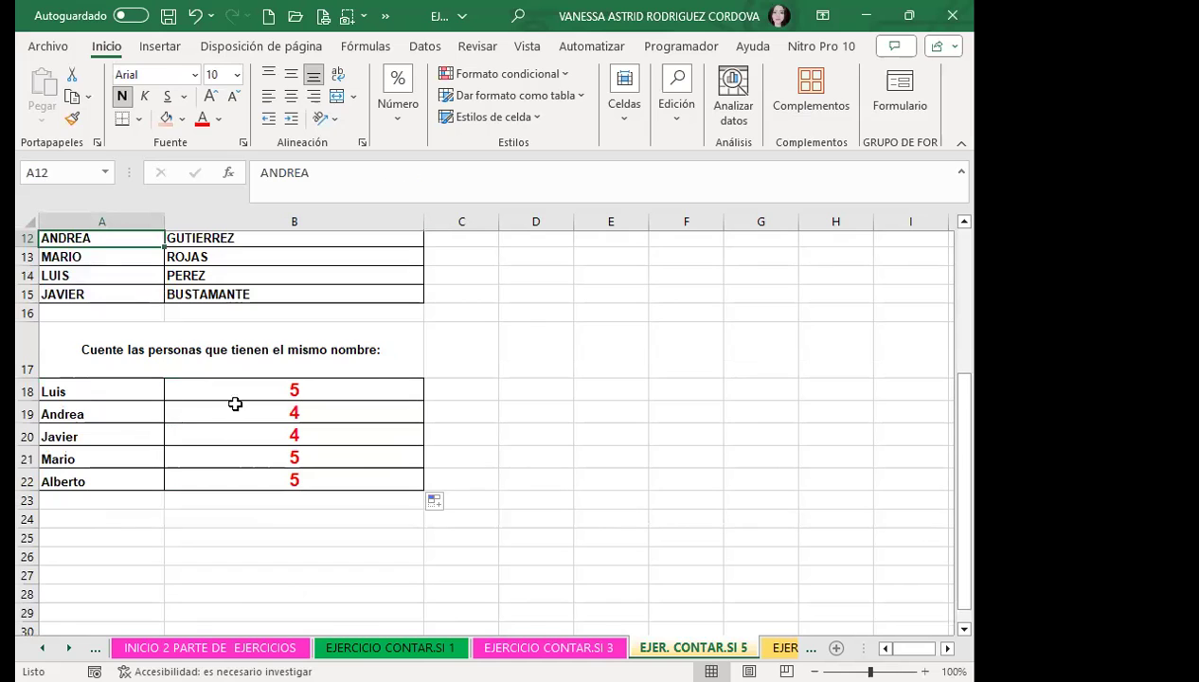
left_click(267, 407)
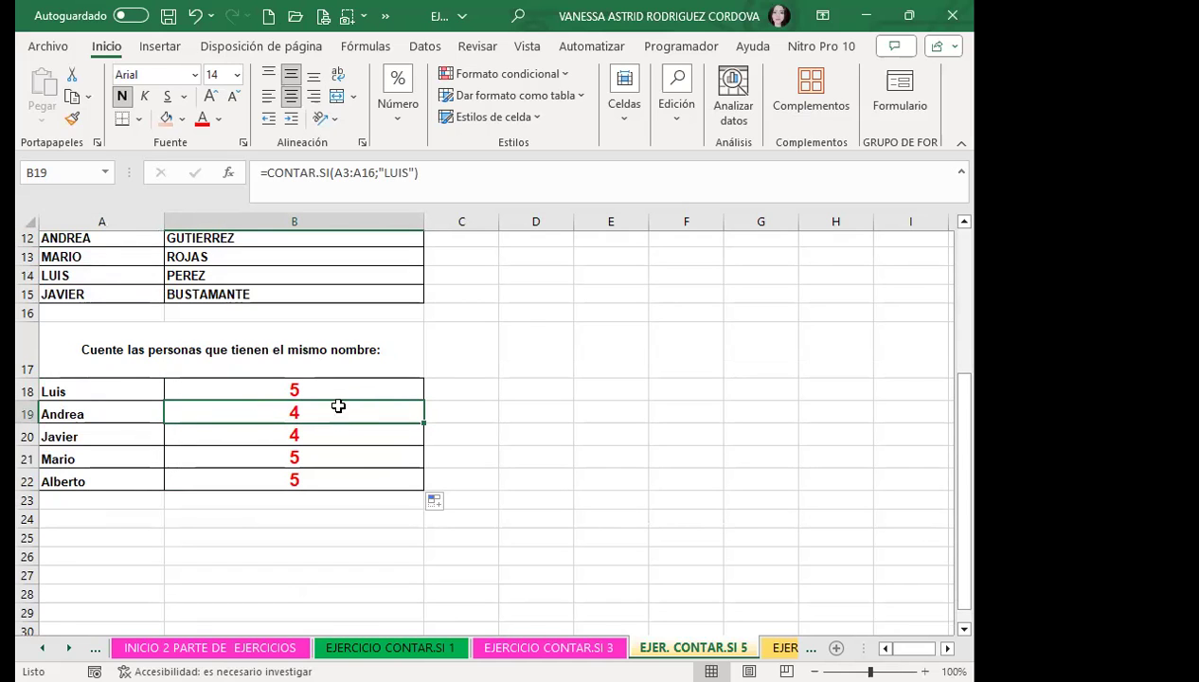
Clear B19:B22 and change B18's range to the absolute $A$2:$A$15
left_click_drag(336, 413, 340, 484)
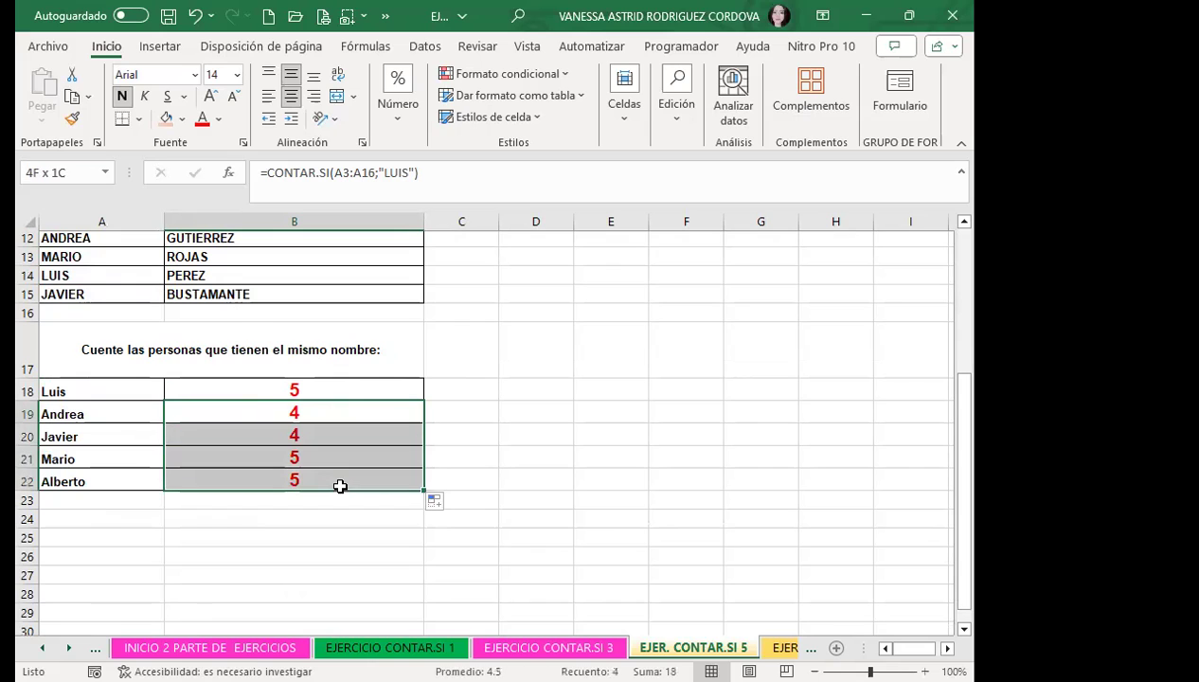
key("Delete")
double_click(339, 390)
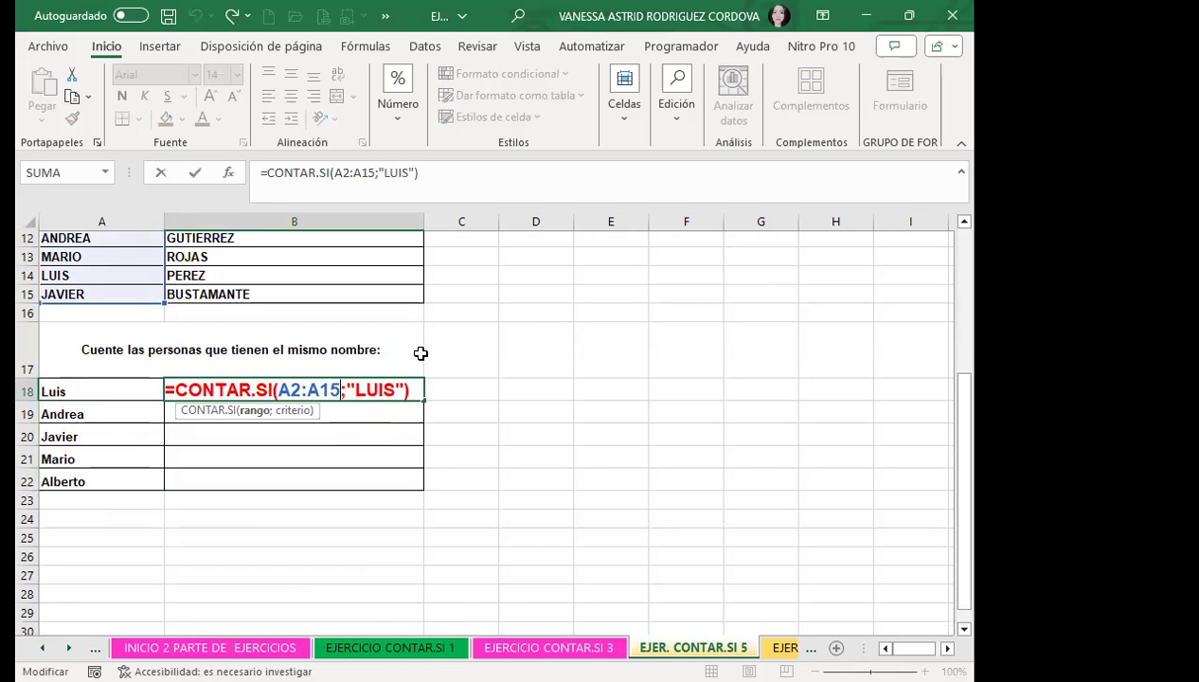
left_click(402, 388)
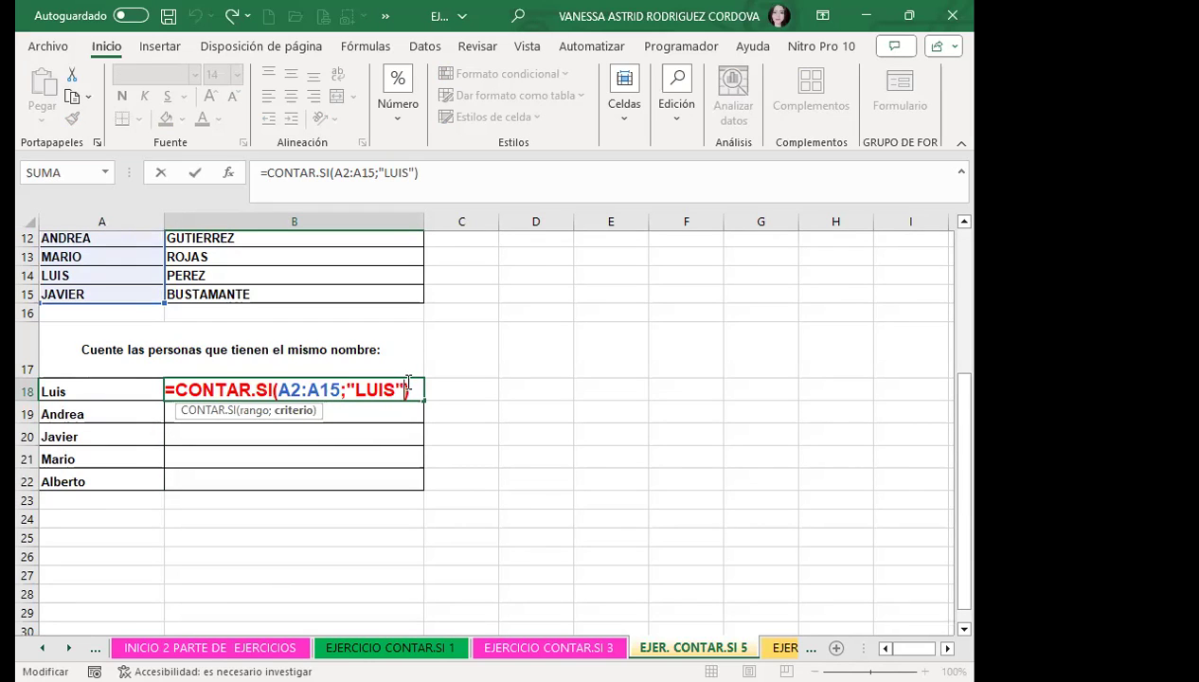
left_click(305, 392)
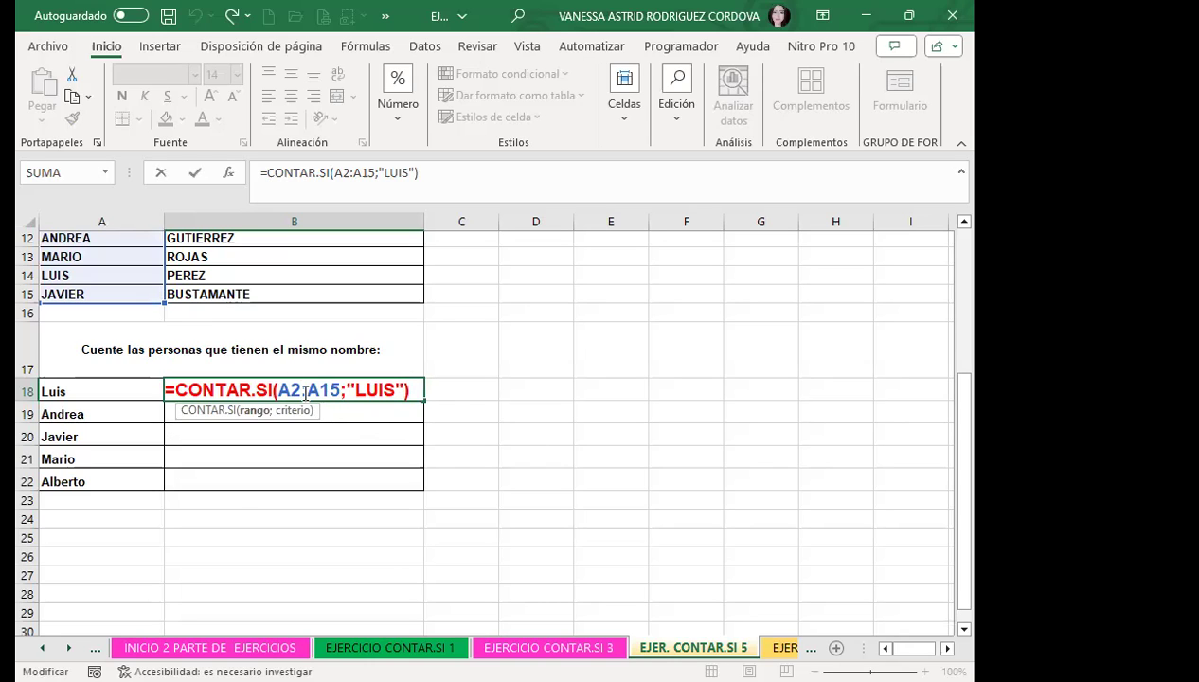
key("F4")
key("Right")
key("Right")
key("F4")
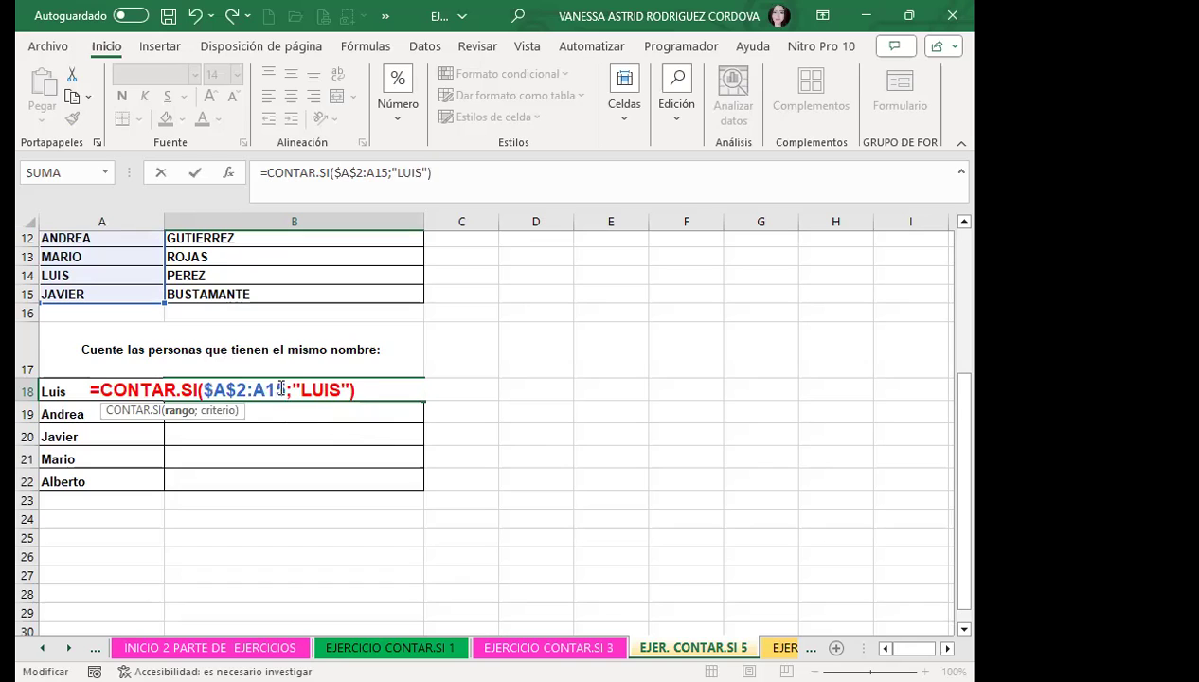
Replace the "LUIS" criterion with A18, making B18 =CONTAR.SI($A$2:$A$15;A18) returning 5
left_click(370, 389)
key("BackSpace")
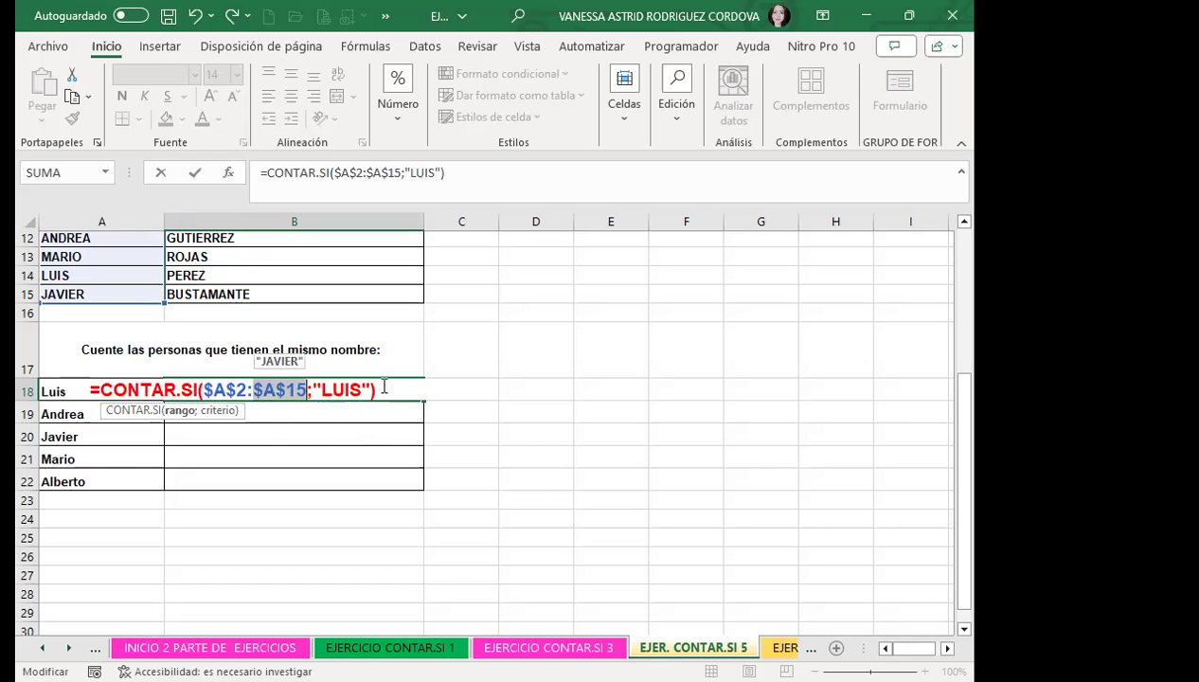
key("BackSpace")
key("BackSpace")
key("BackSpace")
key("BackSpace")
key("BackSpace")
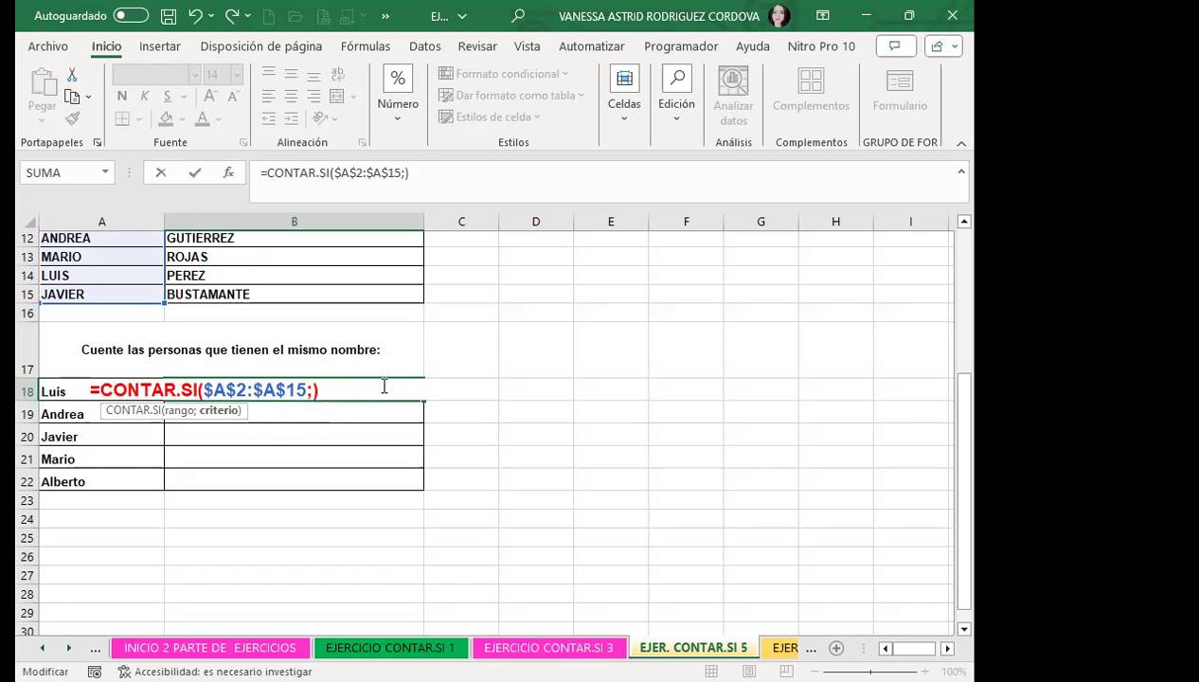
left_click(50, 384)
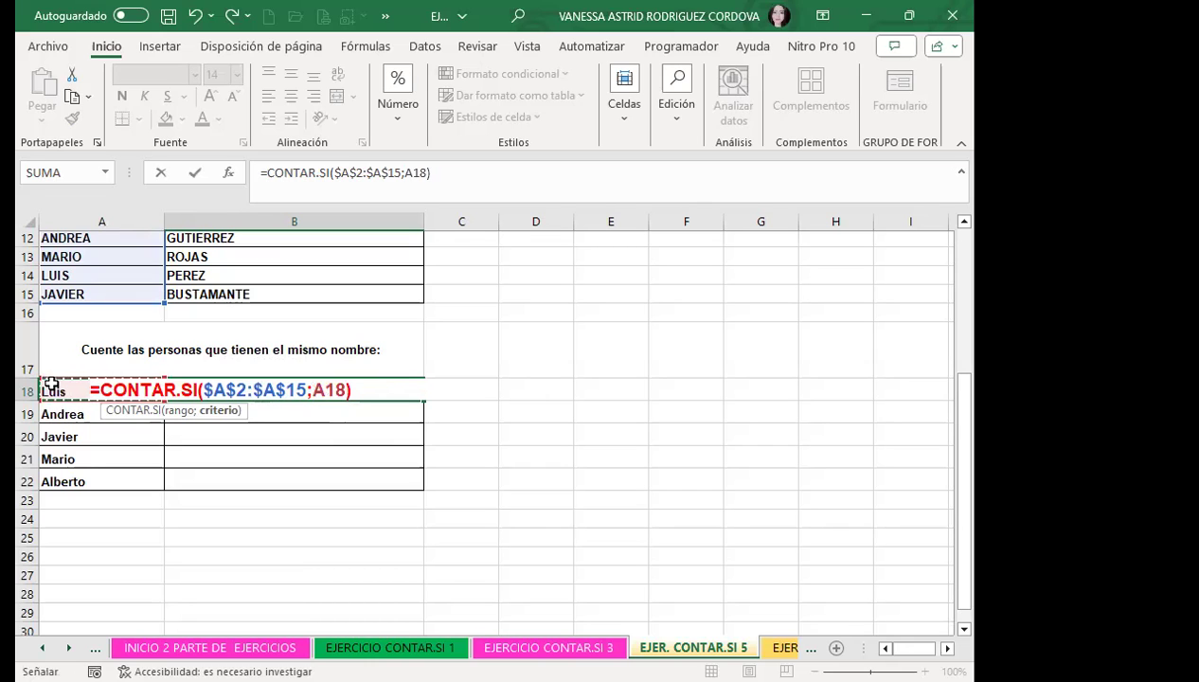
key("Return")
left_click(342, 385)
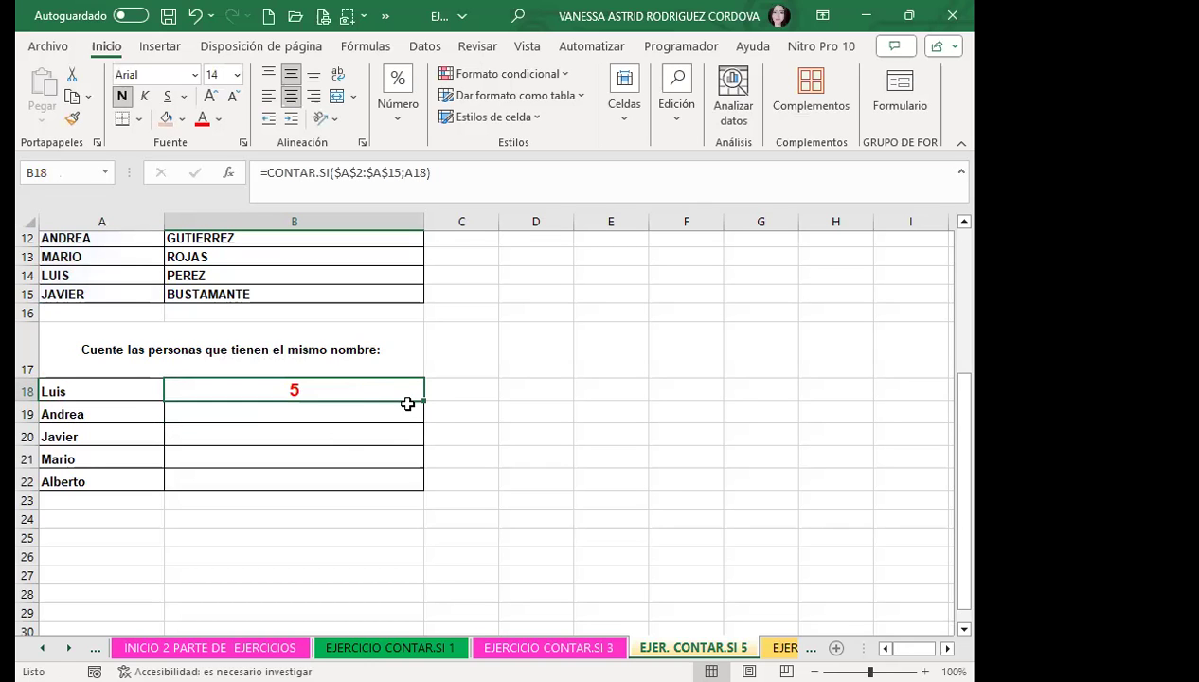
Fill the corrected B18 formula down to B22, giving 2, 3, 2 and 2
left_click(425, 396)
left_click(417, 397)
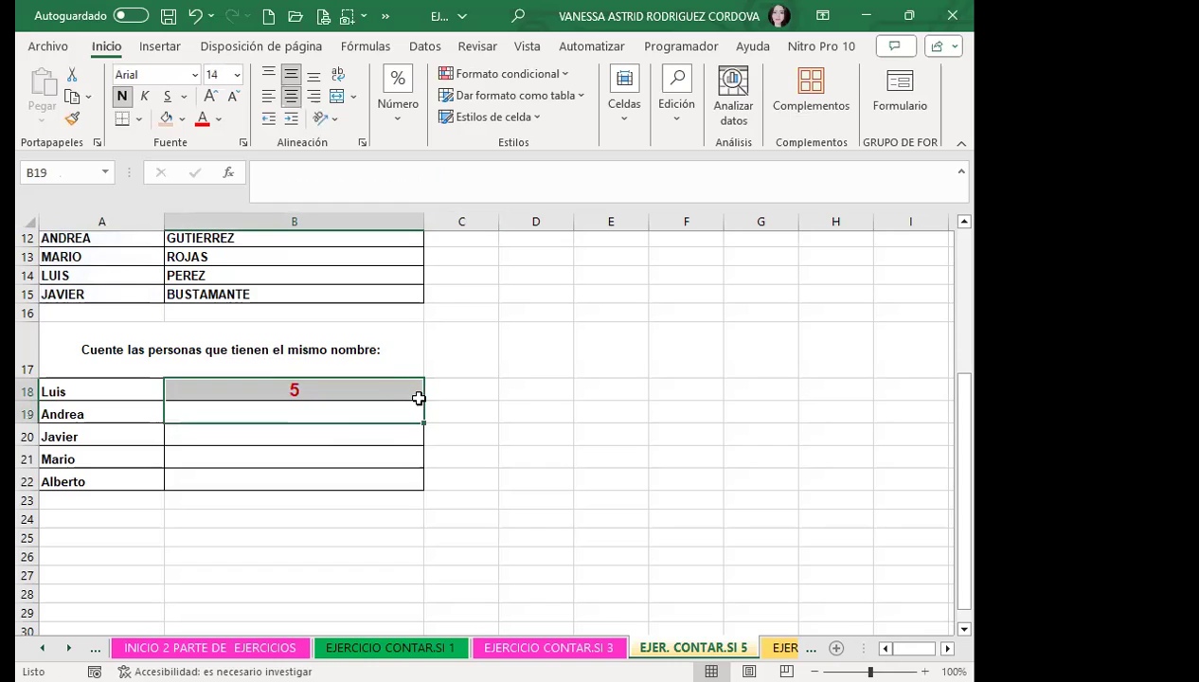
mouse_move(424, 403)
left_mouse_down()
mouse_move(439, 478)
mouse_move(429, 487)
left_mouse_up()
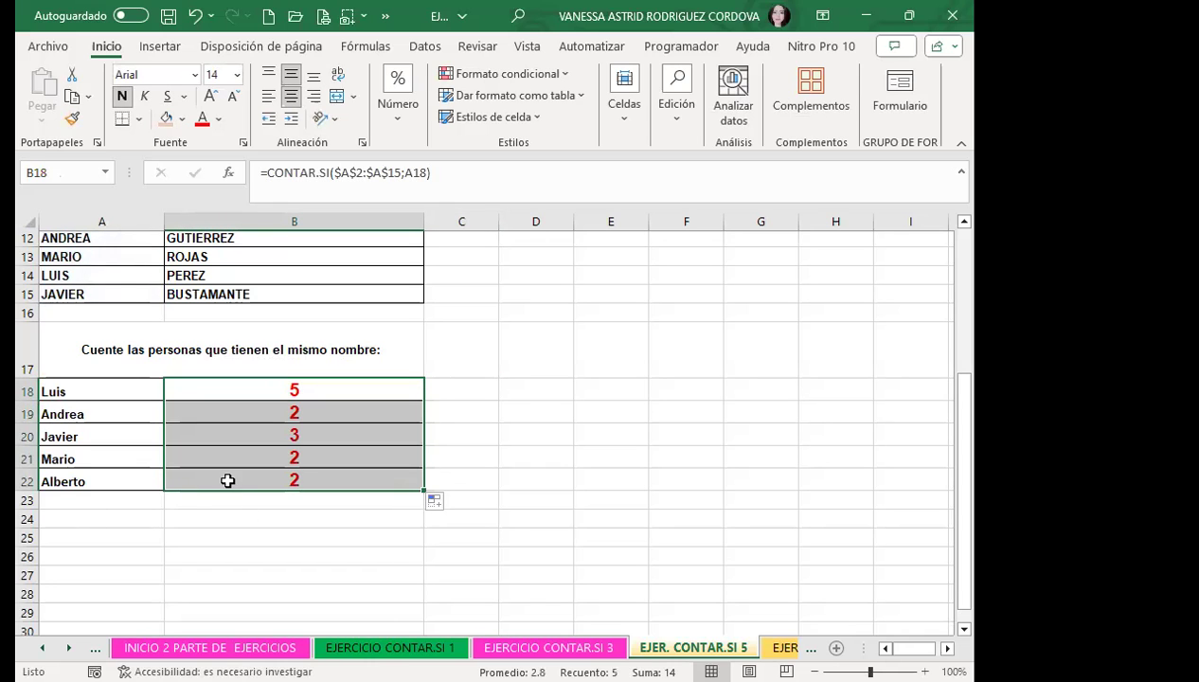
left_click(213, 482)
Verify the two ALBERTO entries in the name list match Alberto's count of 2
left_click(124, 481)
scroll(90, 416, "up", 3)
scroll(88, 360, "up", 1)
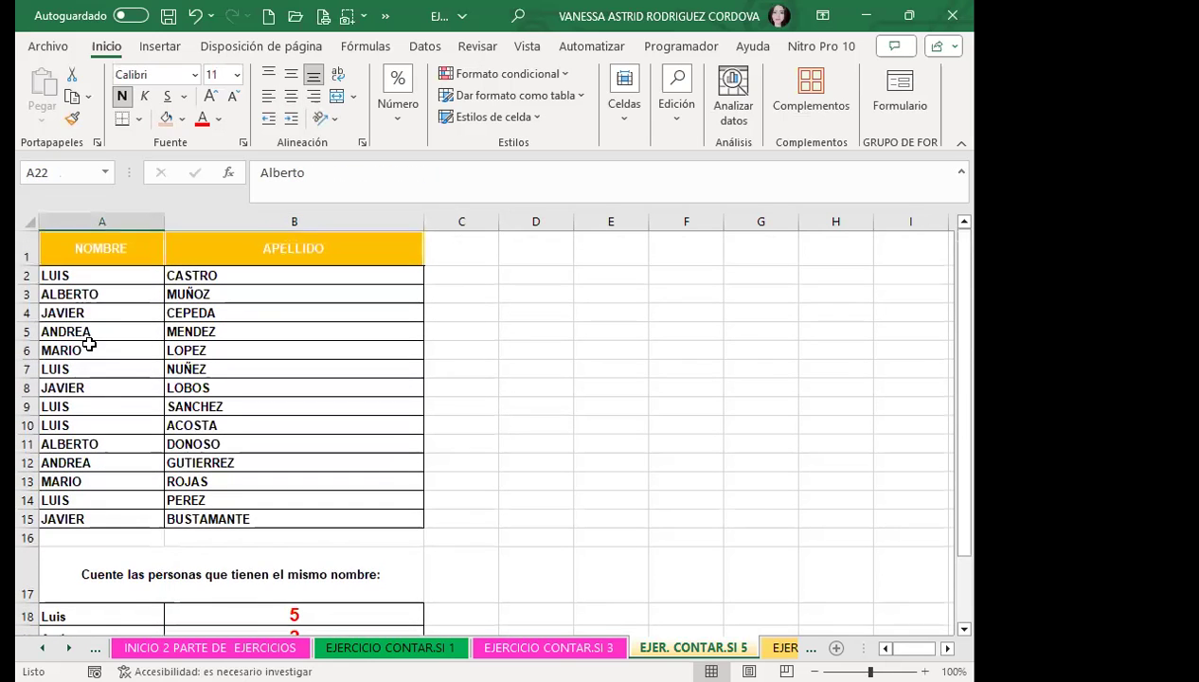
left_click(139, 290)
scroll(132, 355, "down", 1)
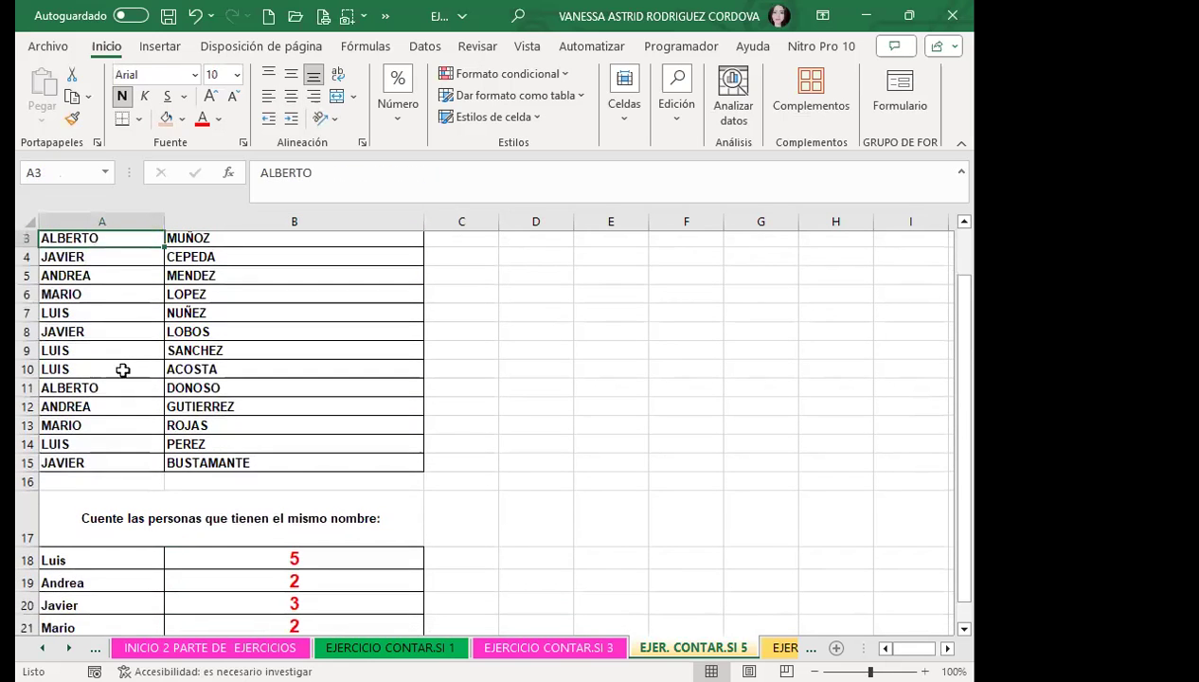
left_click(111, 390)
scroll(152, 436, "down", 2)
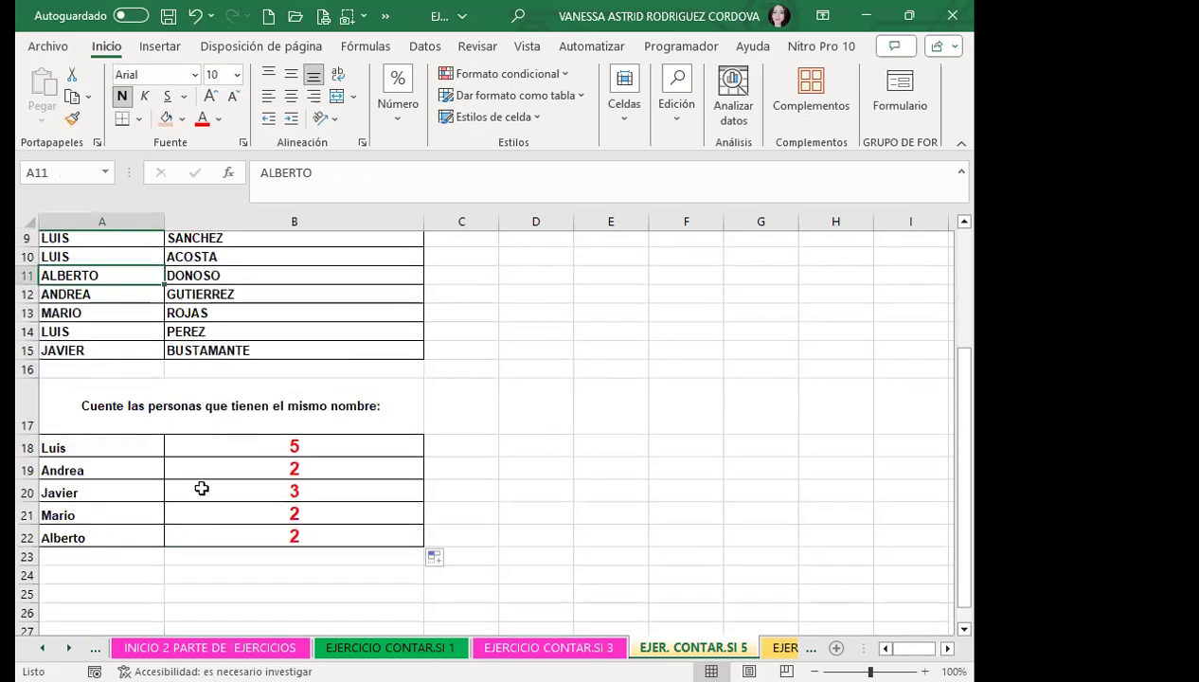
left_click(205, 538)
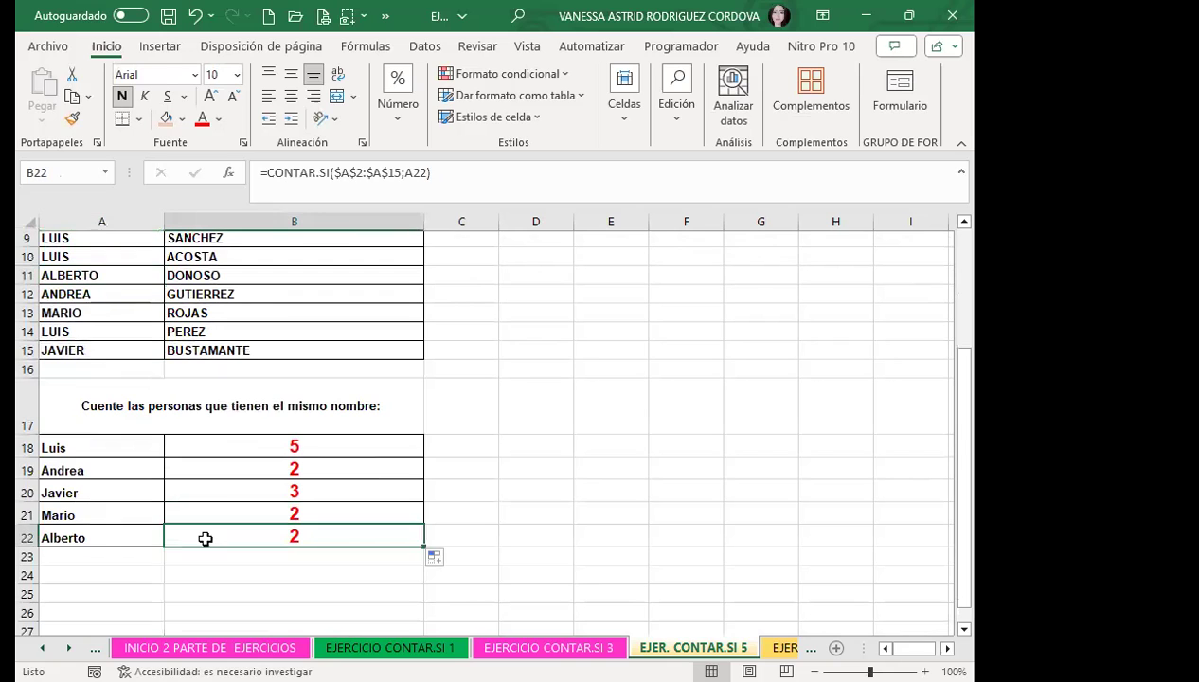
double_click(325, 451)
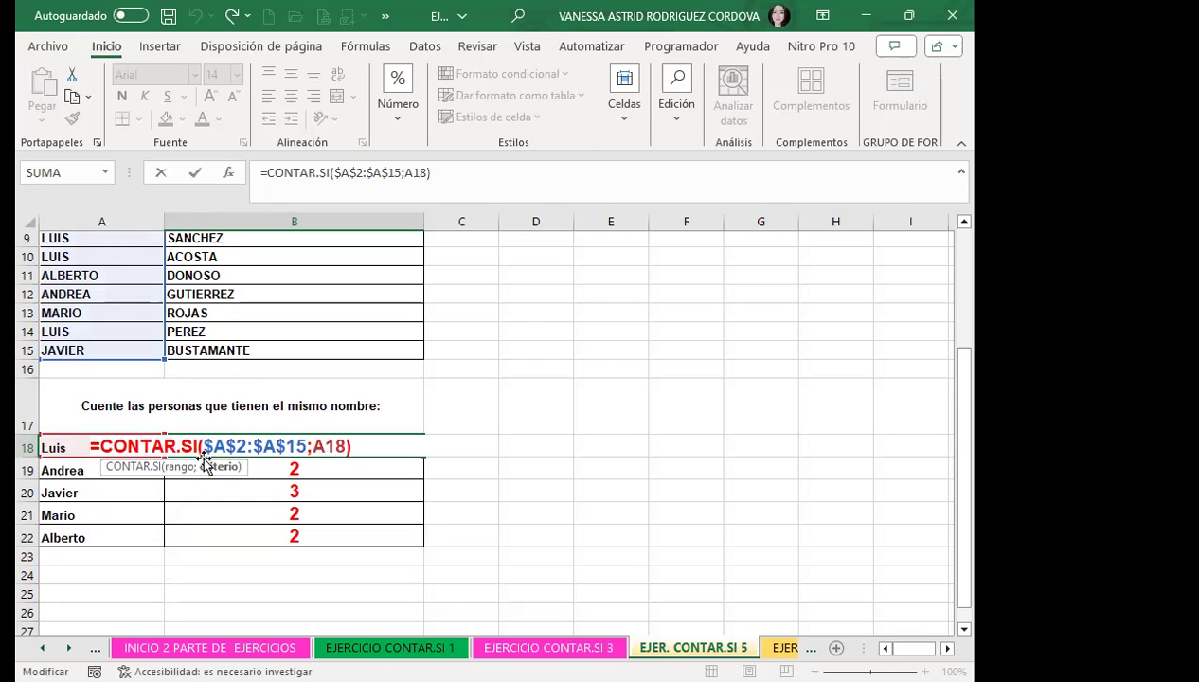
scroll(123, 339, "up", 2)
scroll(171, 269, "up", 1)
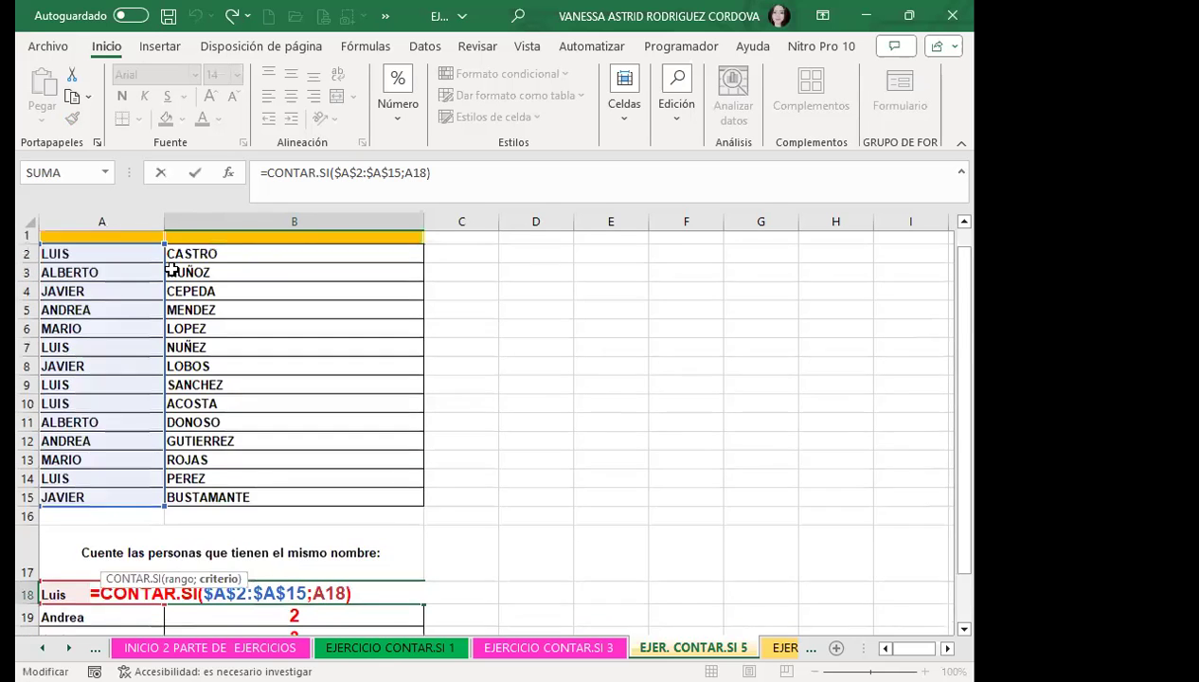
scroll(99, 469, "down", 1)
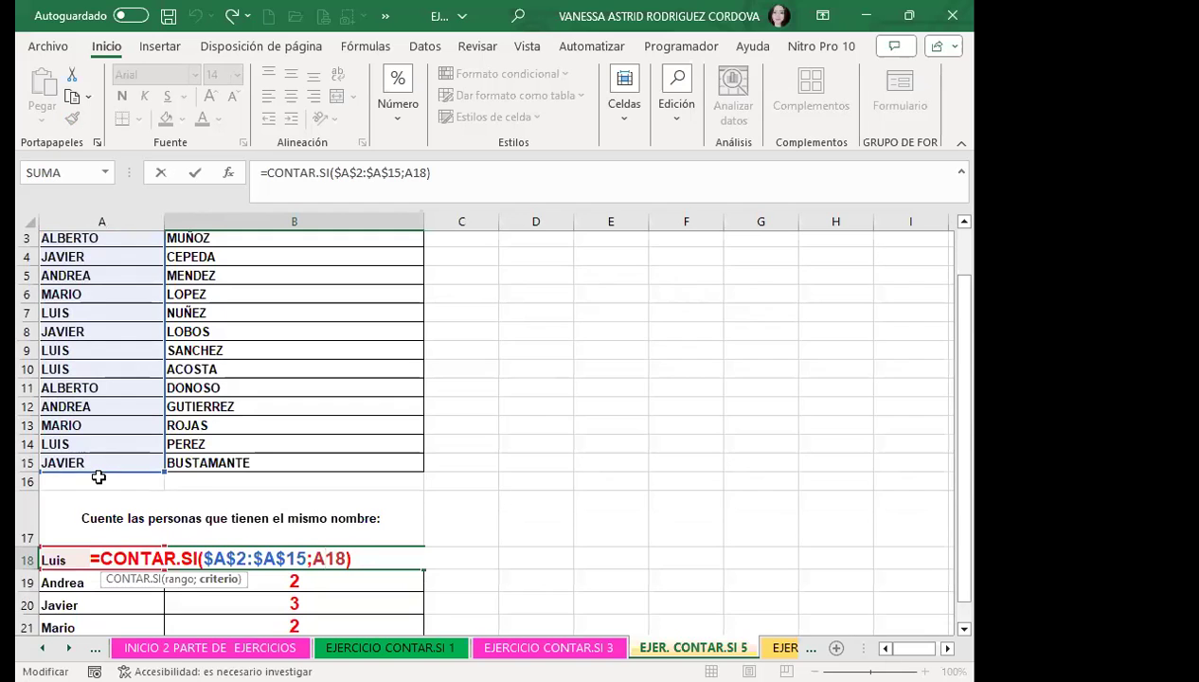
scroll(99, 477, "down", 1)
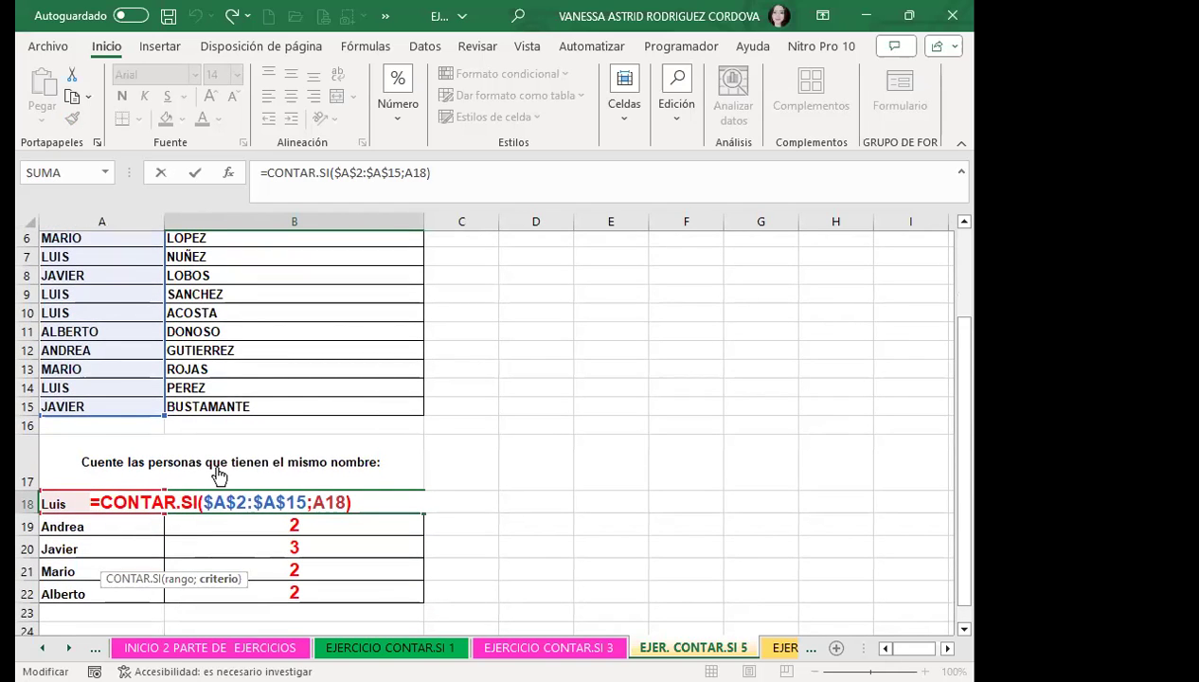
scroll(170, 449, "down", 1)
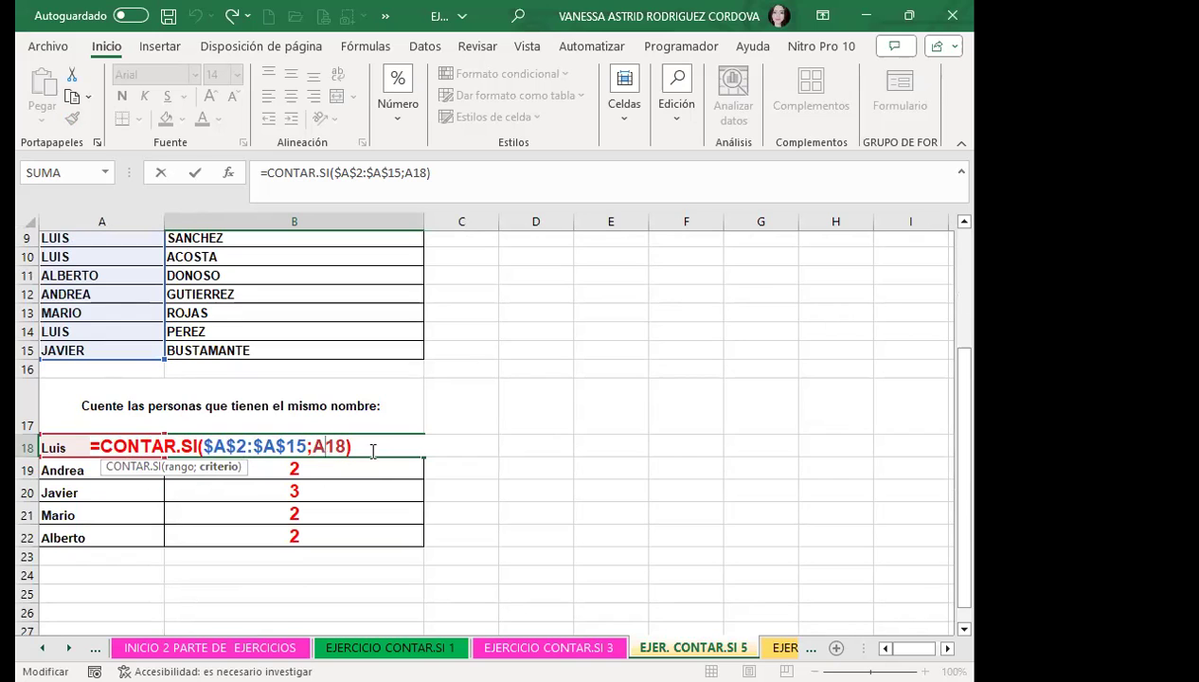
key("ctrl+Return")
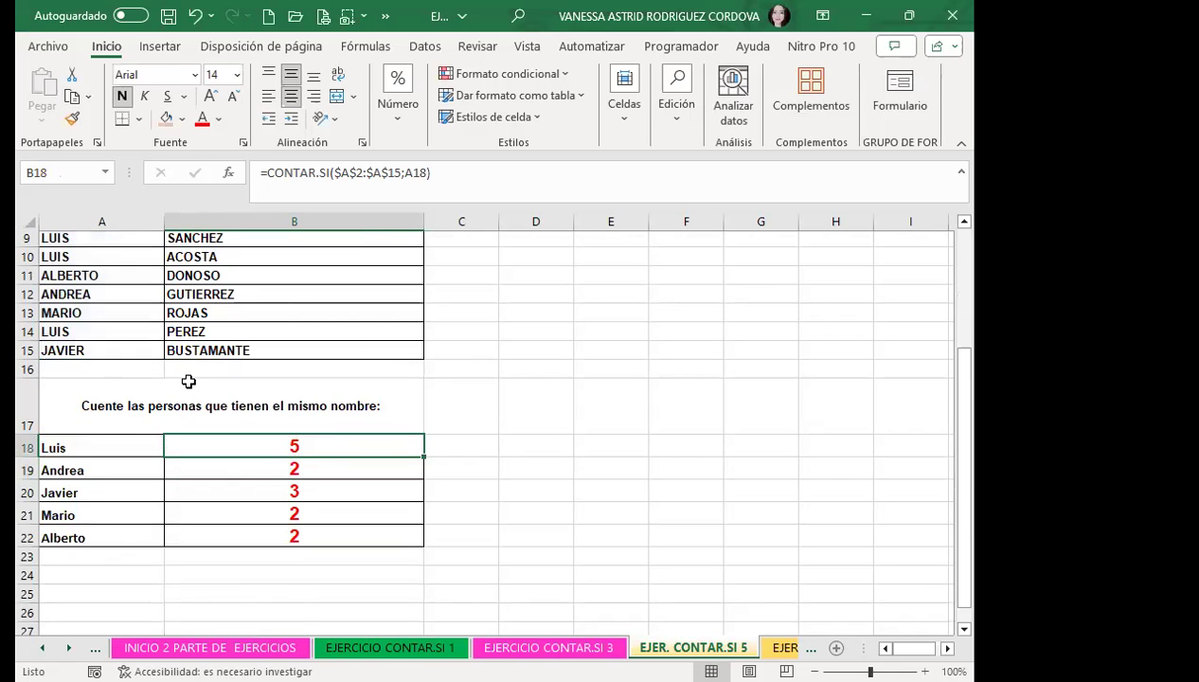
Compare the copied formulas in B19 through B22 with the original in B18
left_click(316, 461)
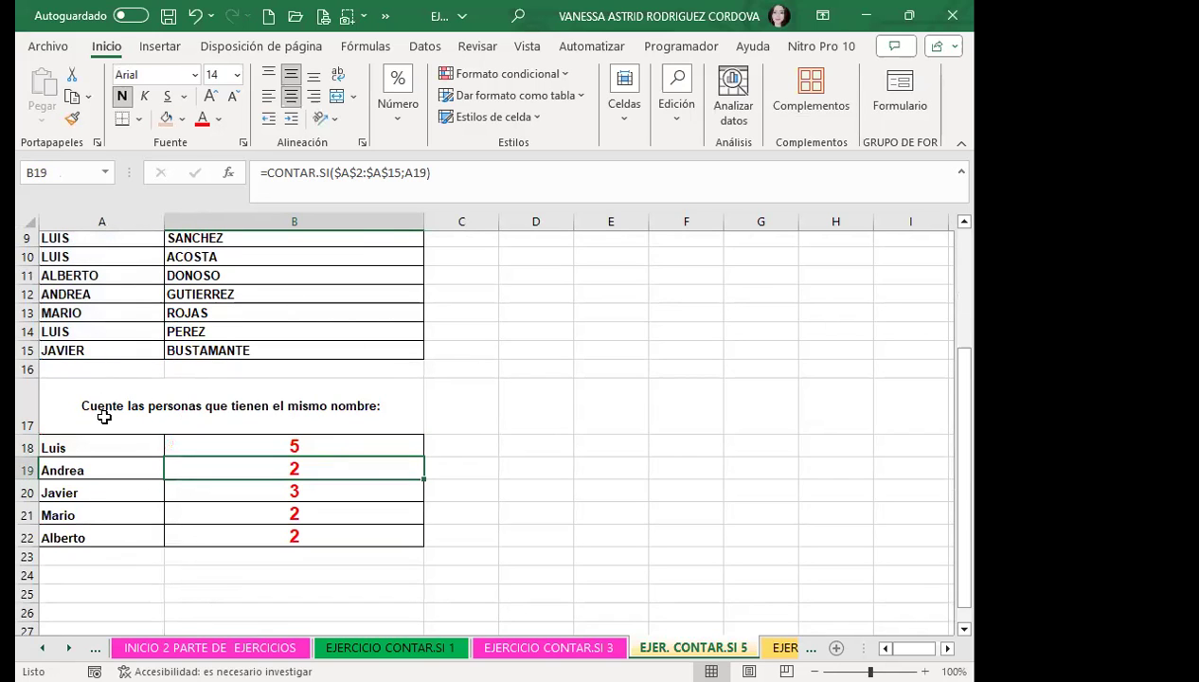
left_click(322, 487)
left_click(329, 516)
left_click(343, 542)
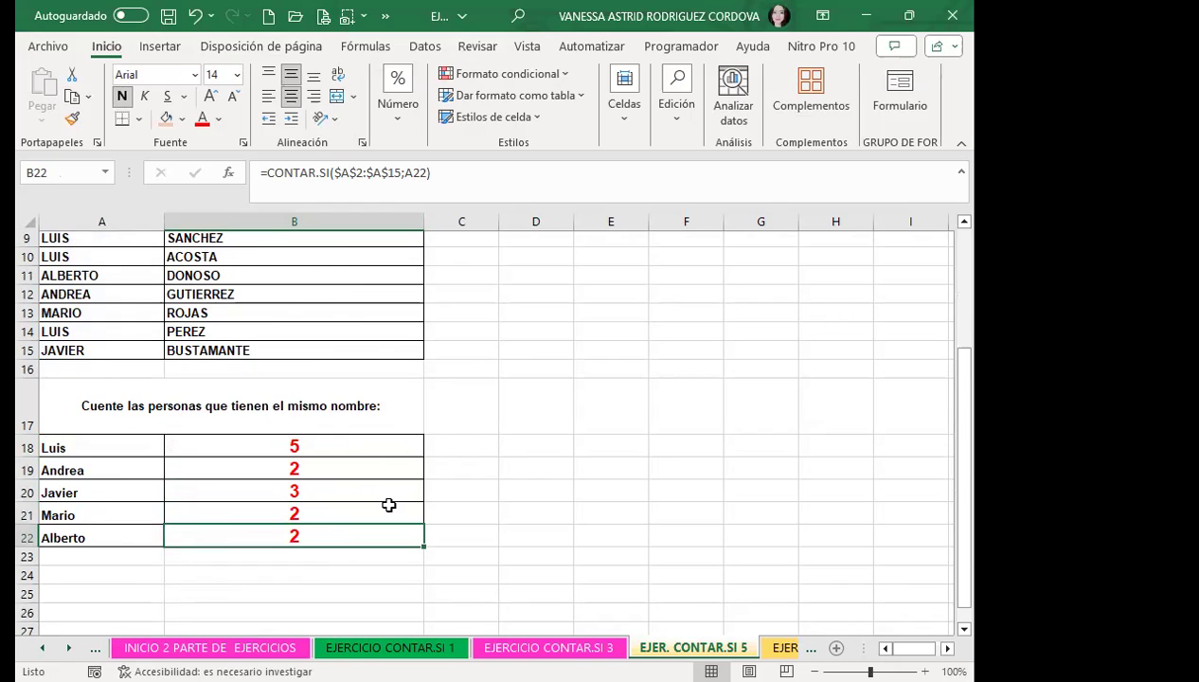
left_click(375, 445)
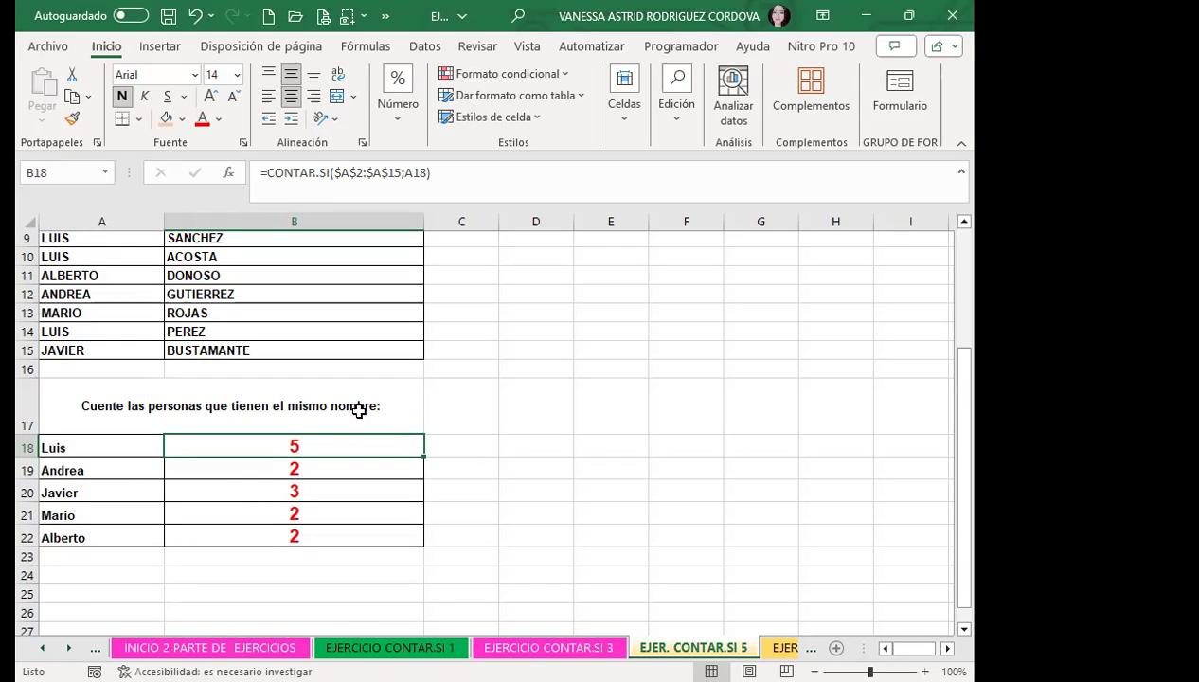
Deselect the count table and switch to Firefox with the course's class #4 forum
left_click(460, 447)
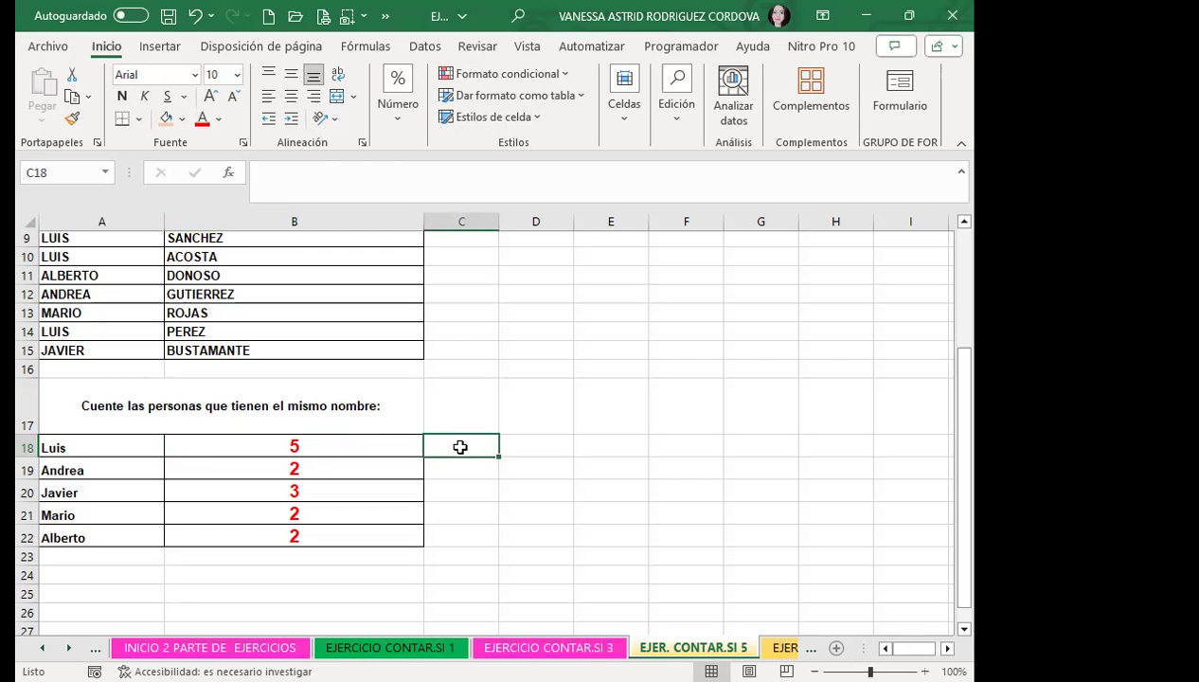
left_click(400, 446)
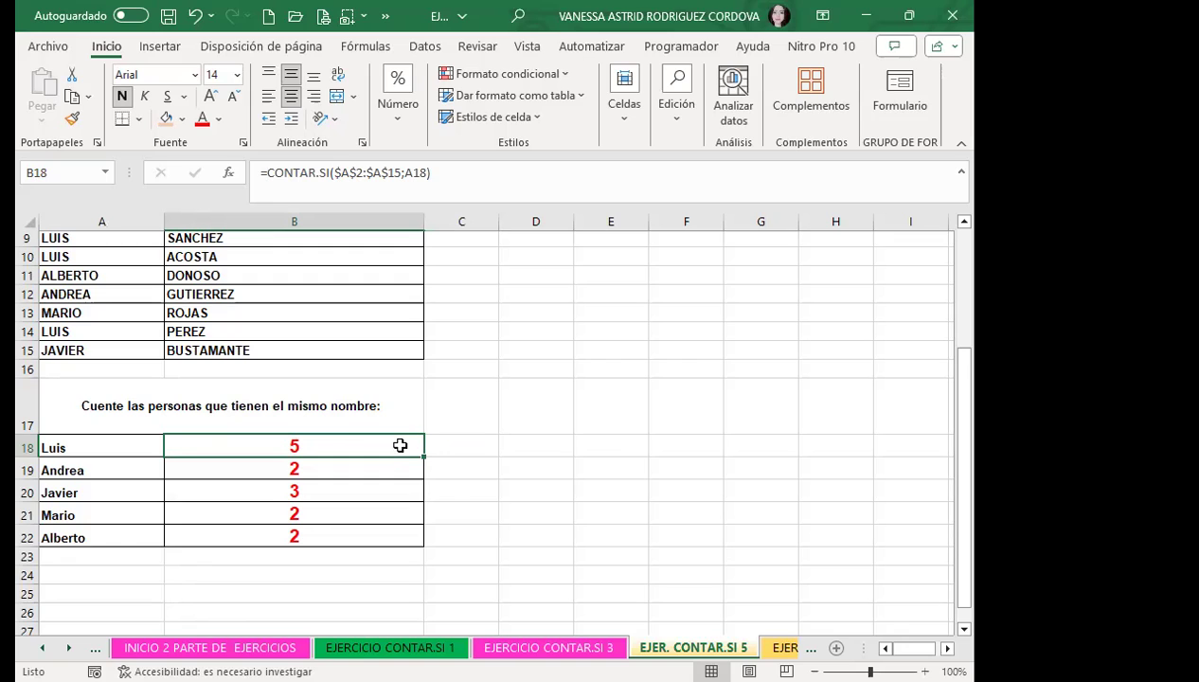
left_click(481, 413)
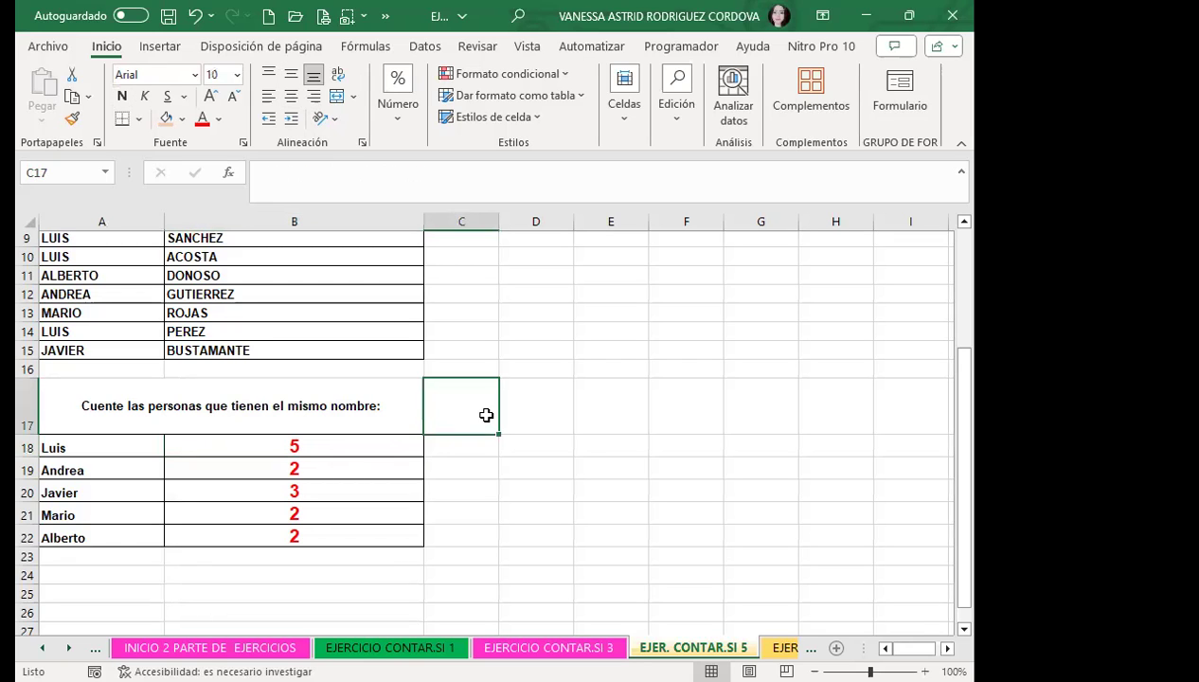
left_click(574, 471)
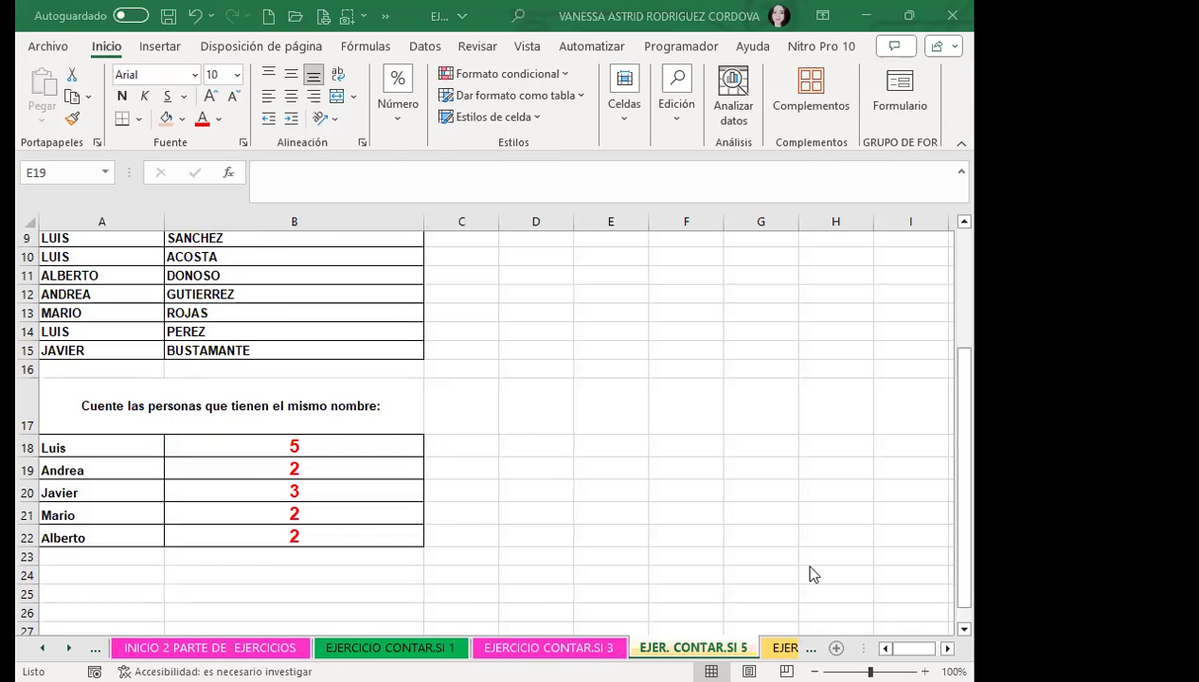
key("alt+Tab")
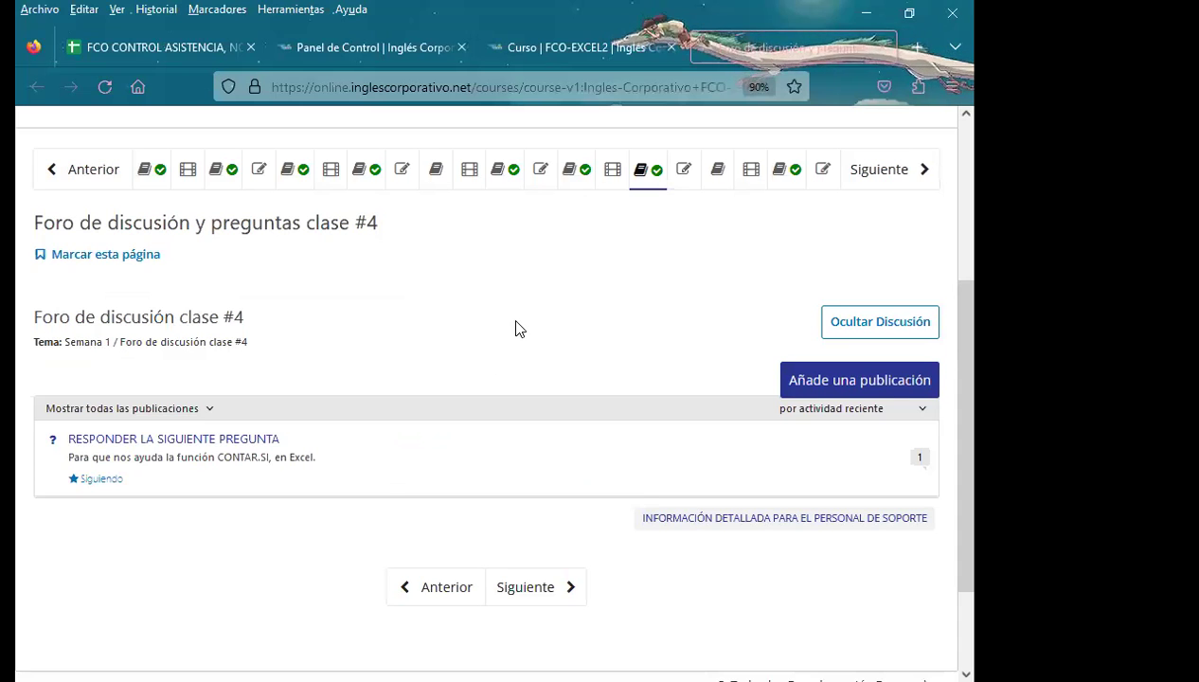
left_click(148, 52)
scroll(119, 378, "down", 3)
scroll(119, 379, "up", 3)
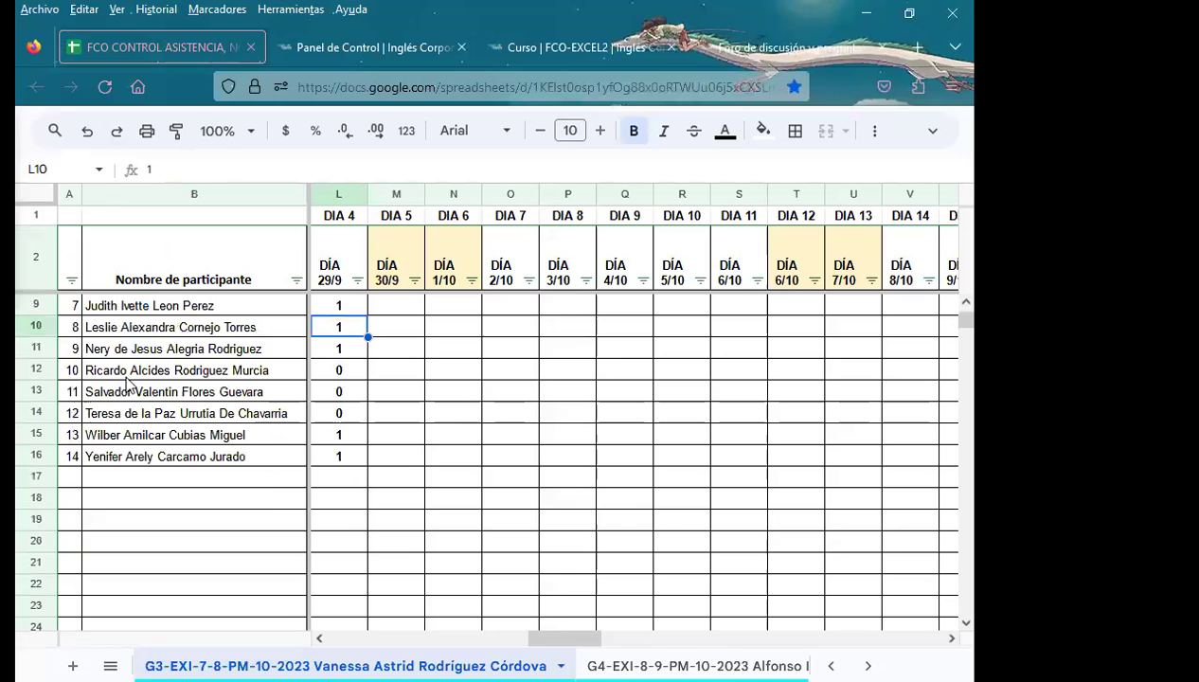
left_click(791, 47)
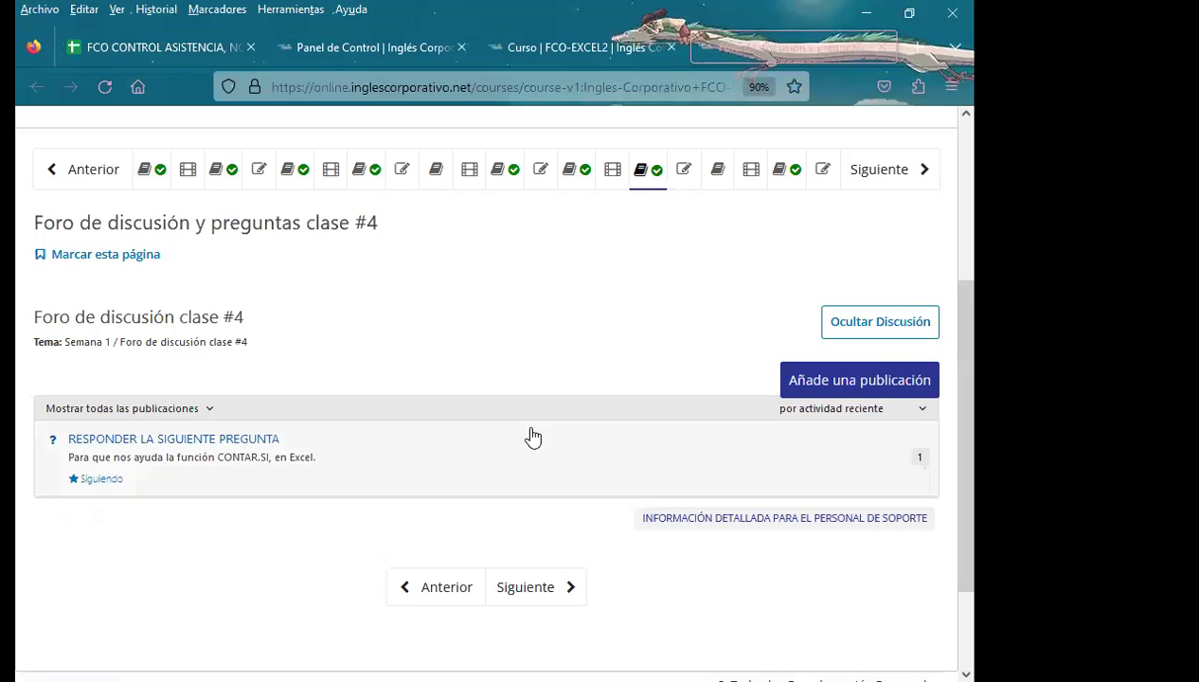